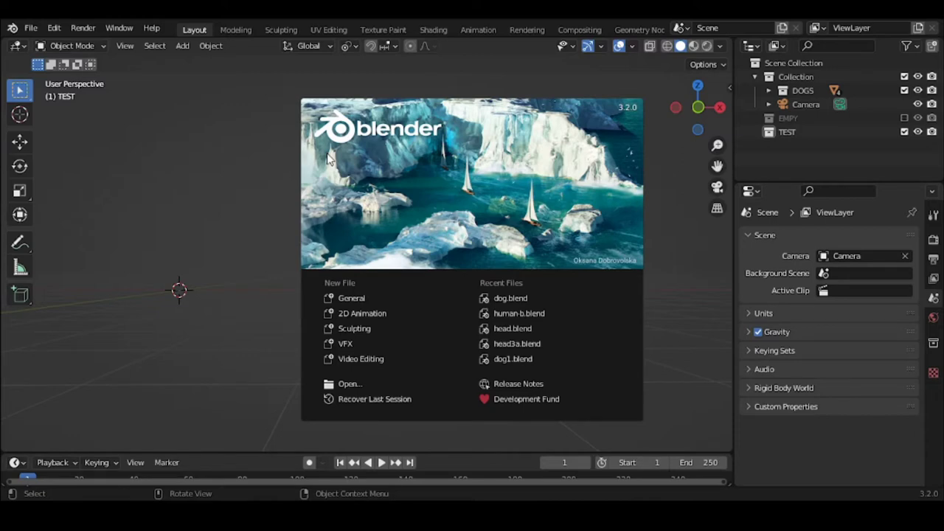
Step: Dismiss the splash screen, show the EMPTY collection's contents and select the hair Plane
left_click(402, 228)
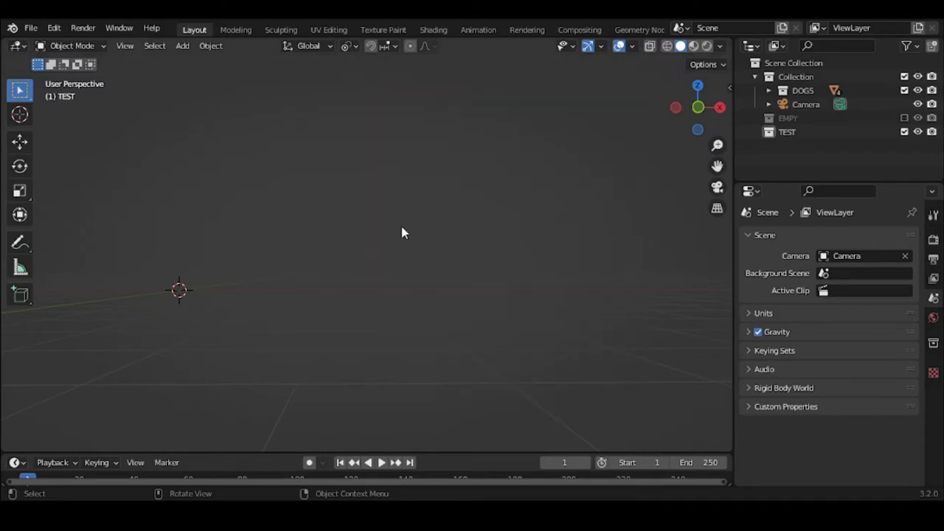
left_click(904, 118)
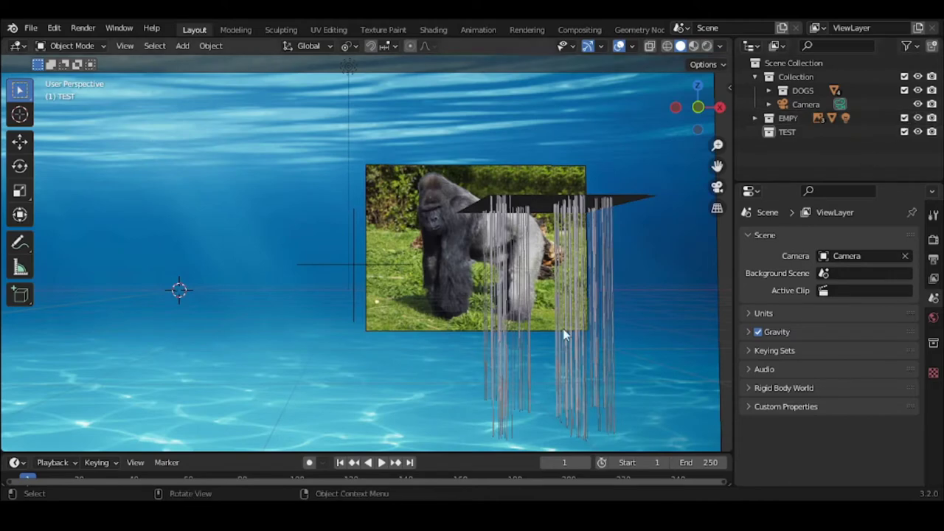
left_click(549, 200)
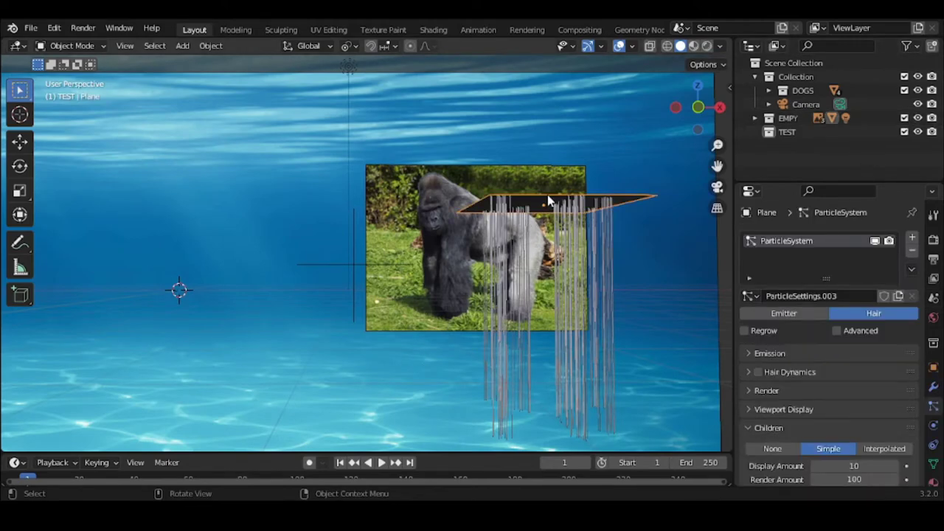
Step: Lower the hair plane 2.7128 m along Z, beneath the gorilla photo
key("g")
key("z")
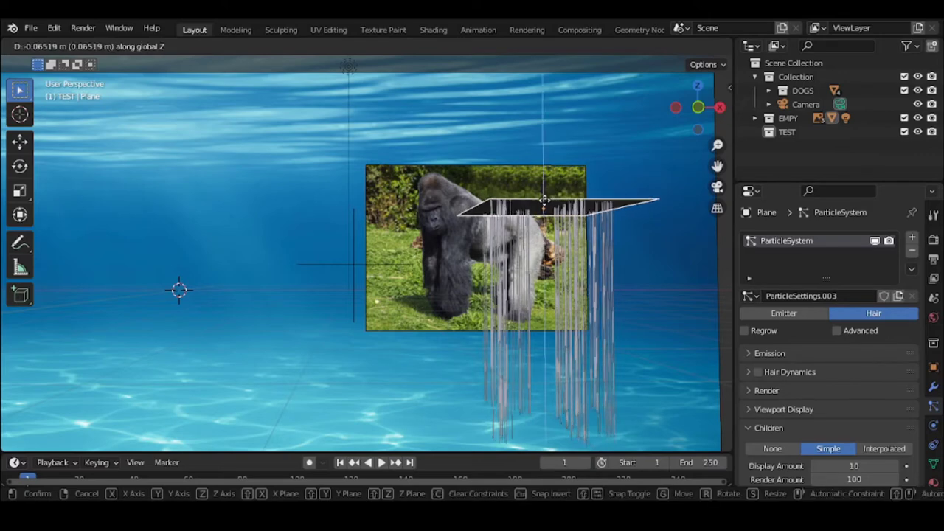
left_click(576, 338)
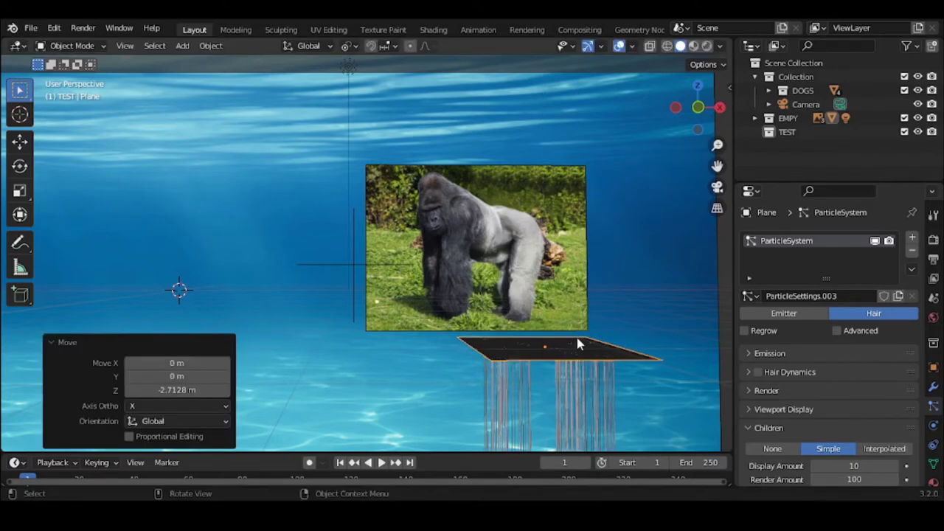
scroll(492, 277, "up", 1)
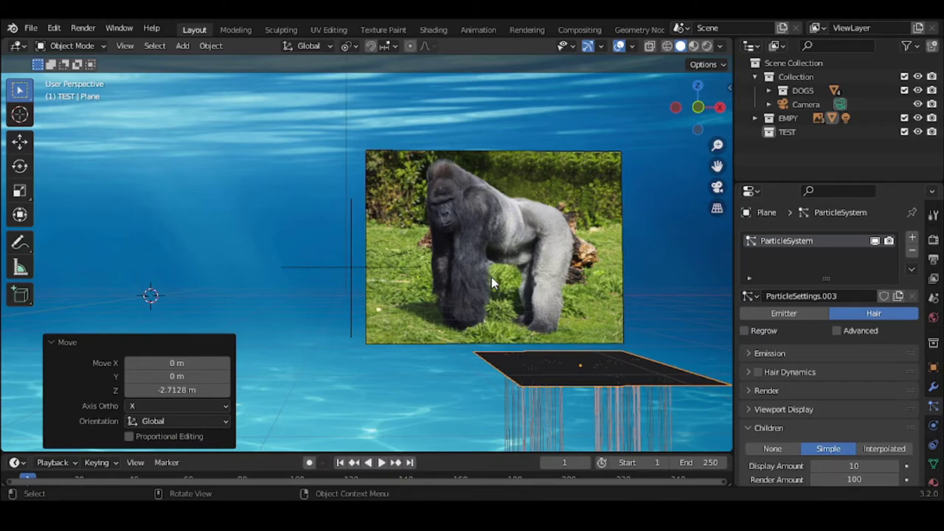
Step: Show gorilla-1a from the DOGS collection and select it, revealing its white and black hair systems
left_click(770, 91)
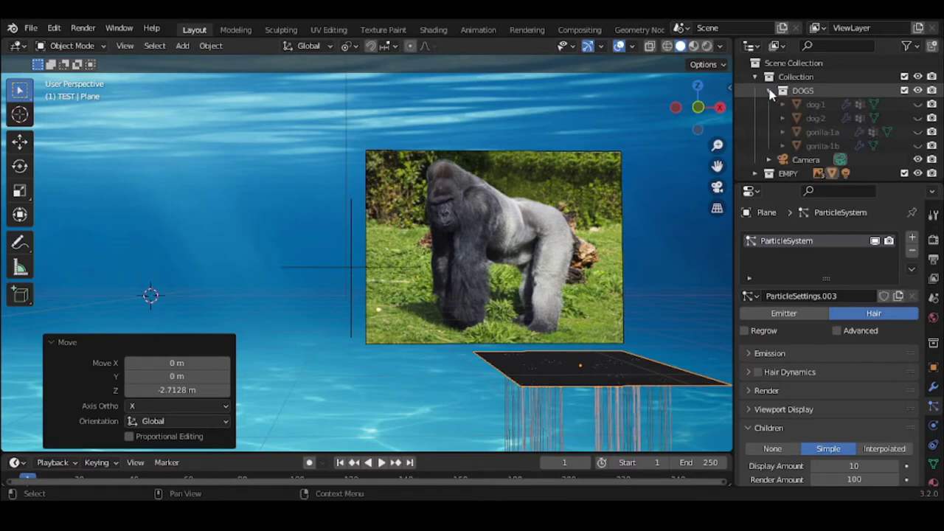
left_click(918, 132)
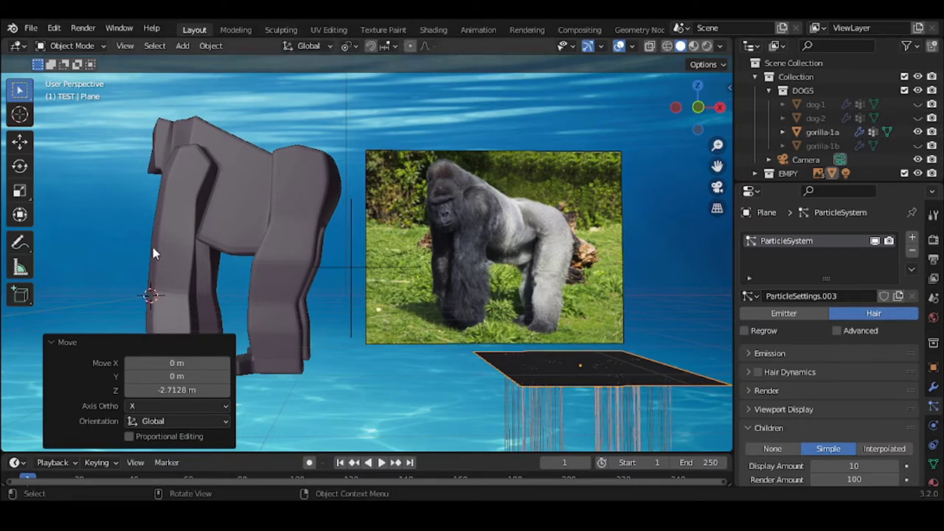
left_click(54, 341)
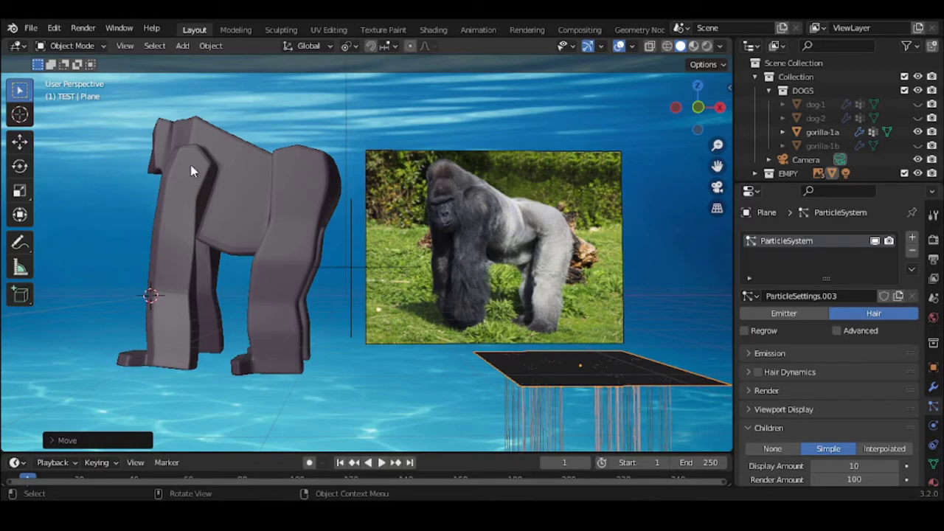
left_click(225, 176)
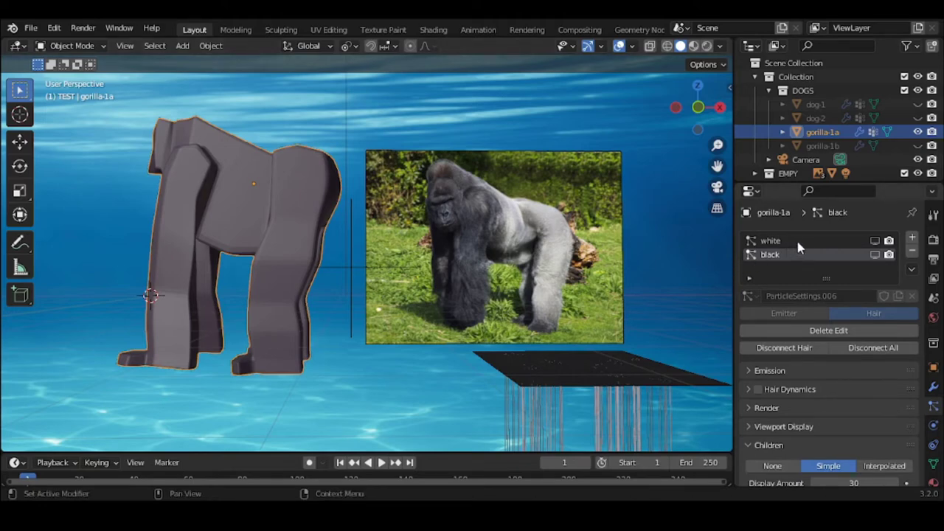
Step: Display the white and black hair systems on gorilla-1a and orbit around to inspect the fur
left_click(875, 241)
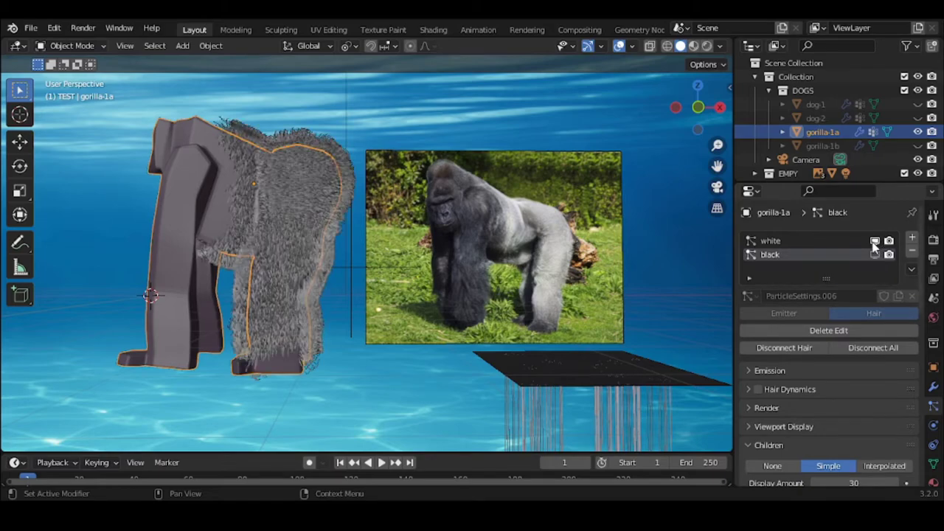
middle_click_drag(281, 225, 365, 260)
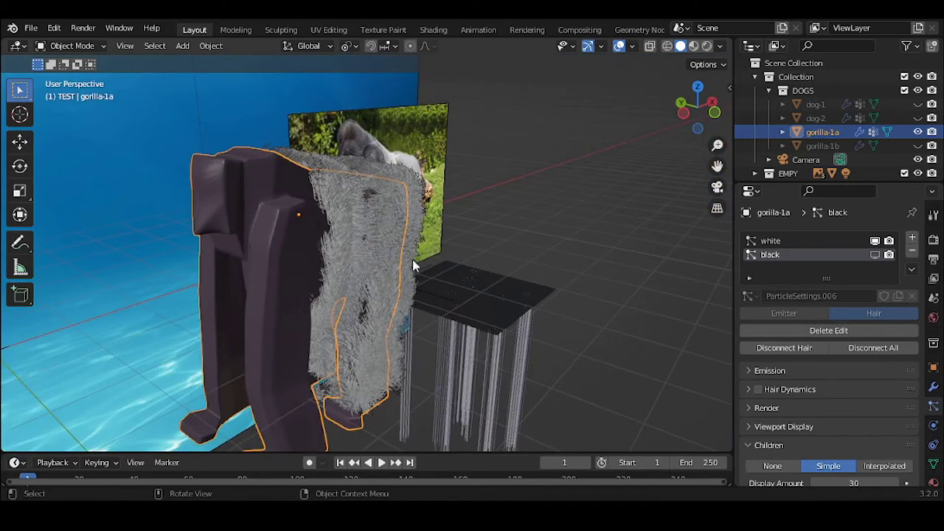
left_click(876, 256)
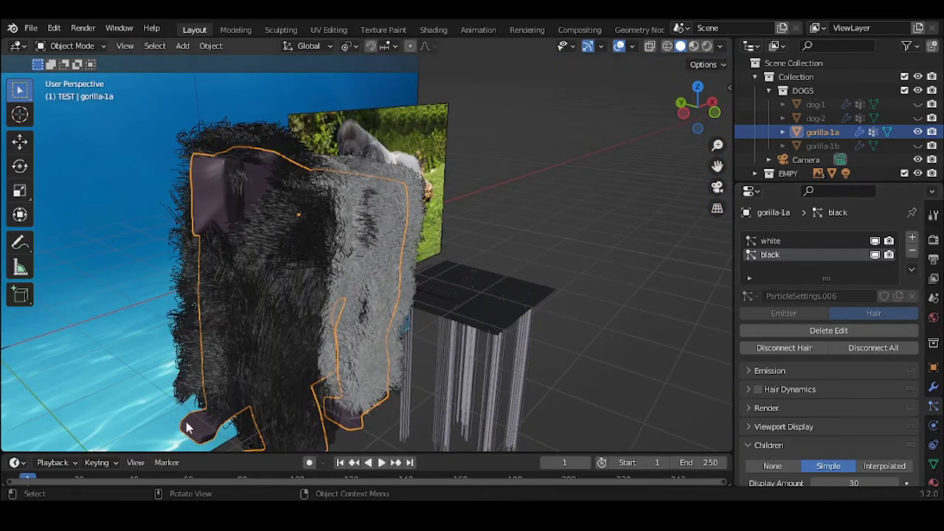
middle_click_drag(185, 399, 229, 387)
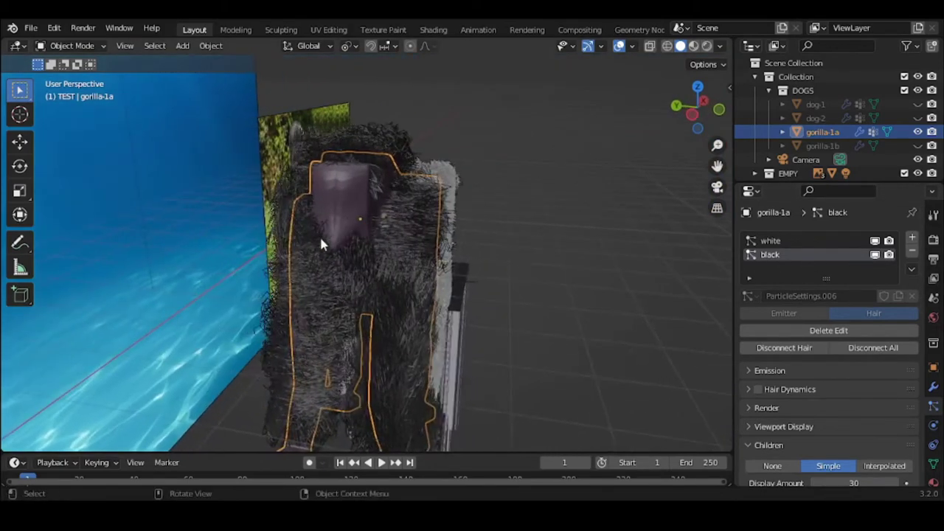
middle_click_drag(351, 310, 270, 276)
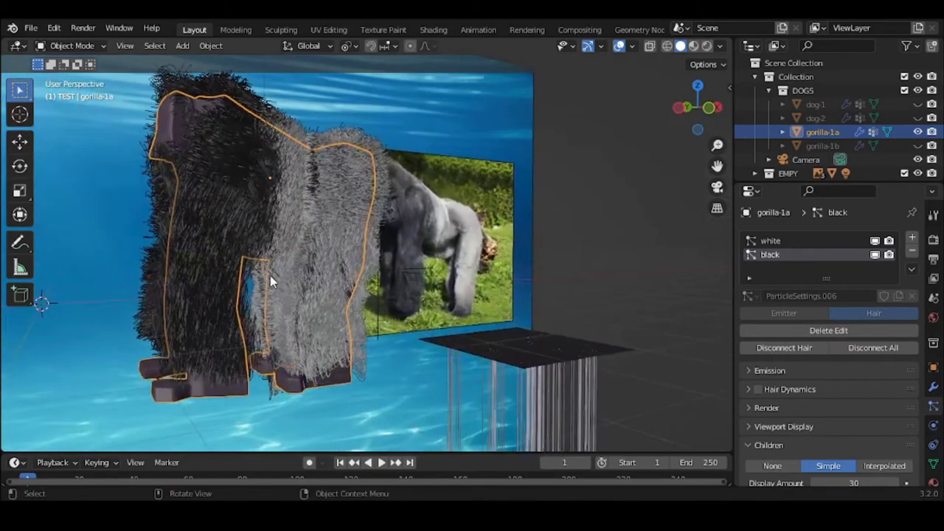
left_click(570, 259)
middle_click_drag(570, 259, 541, 281)
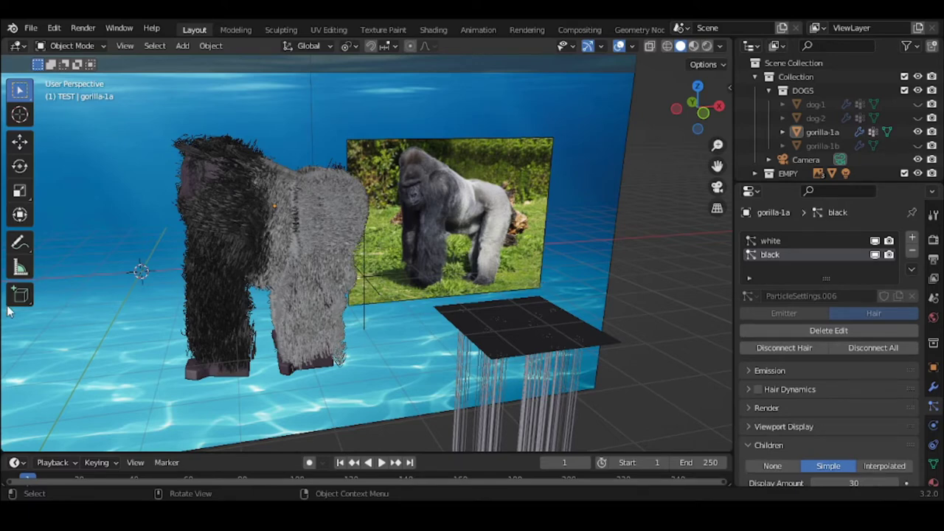
middle_click_drag(121, 315, 94, 323)
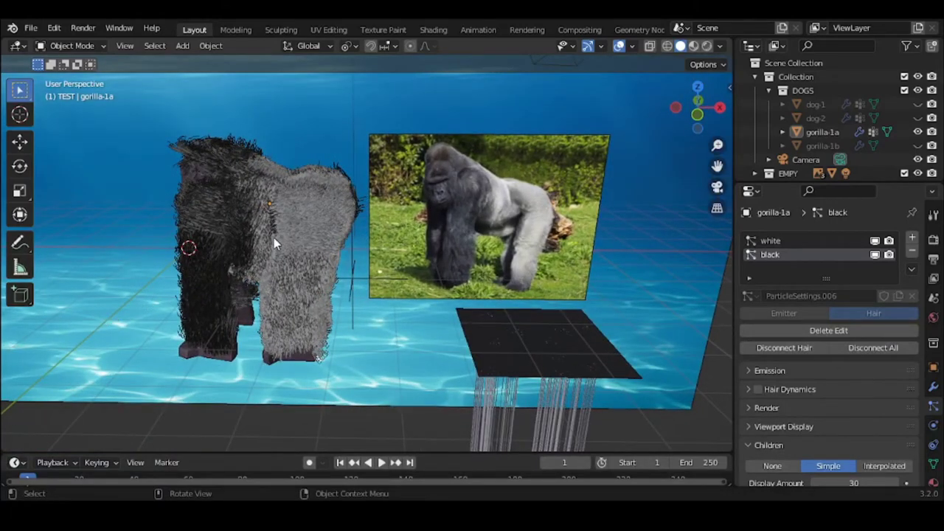
scroll(274, 240, "up", 1)
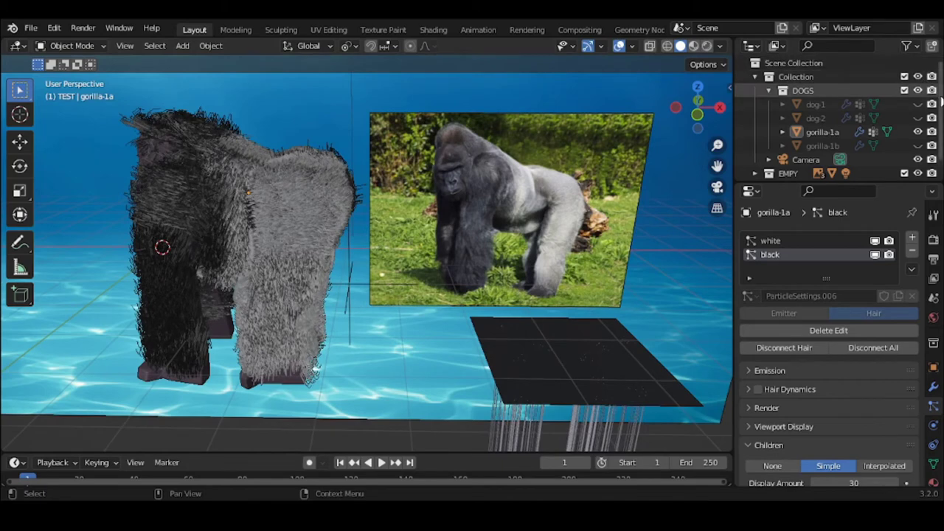
Step: Hide the hairy gorilla-1a, show plain gorilla-1b and move it further left
left_click(919, 131)
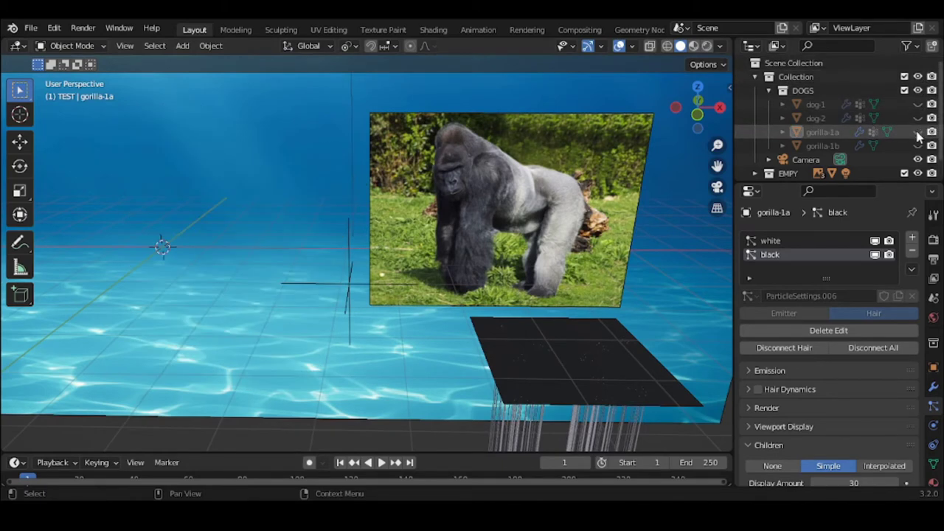
left_click(917, 145)
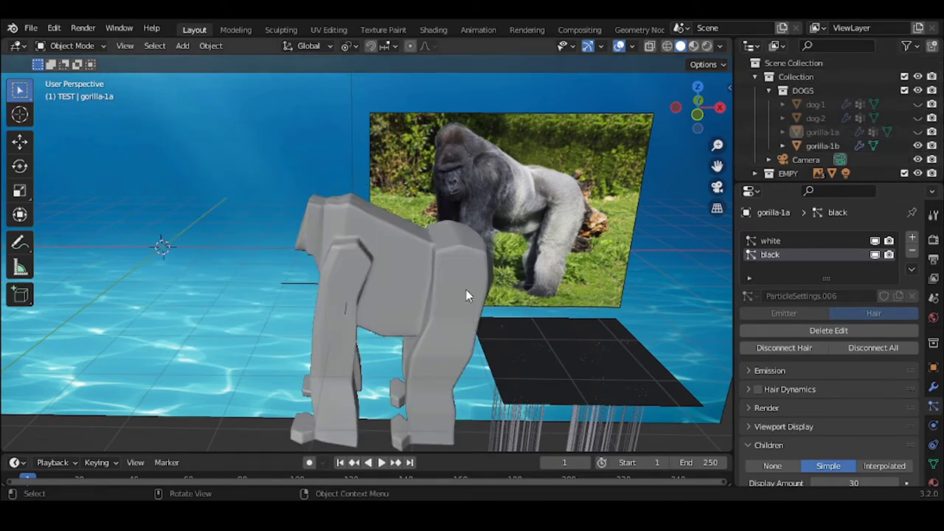
left_click(404, 259)
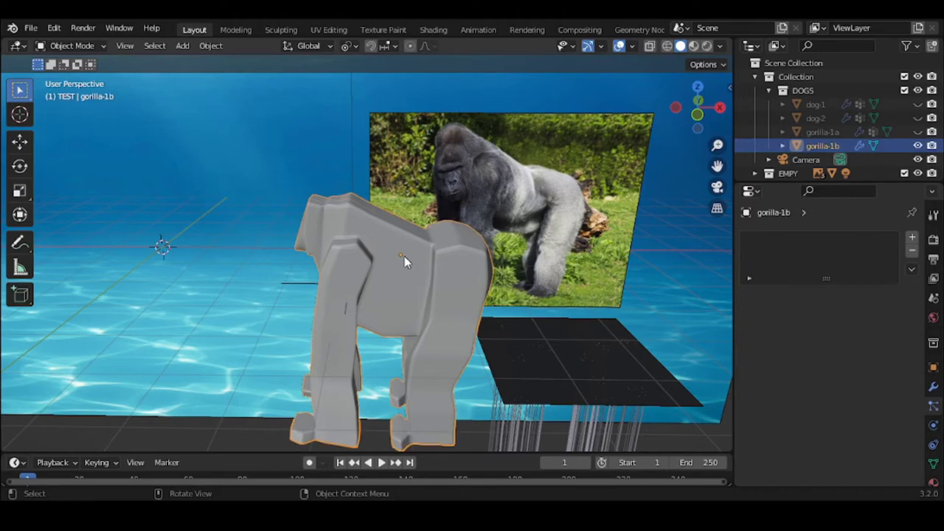
key("g")
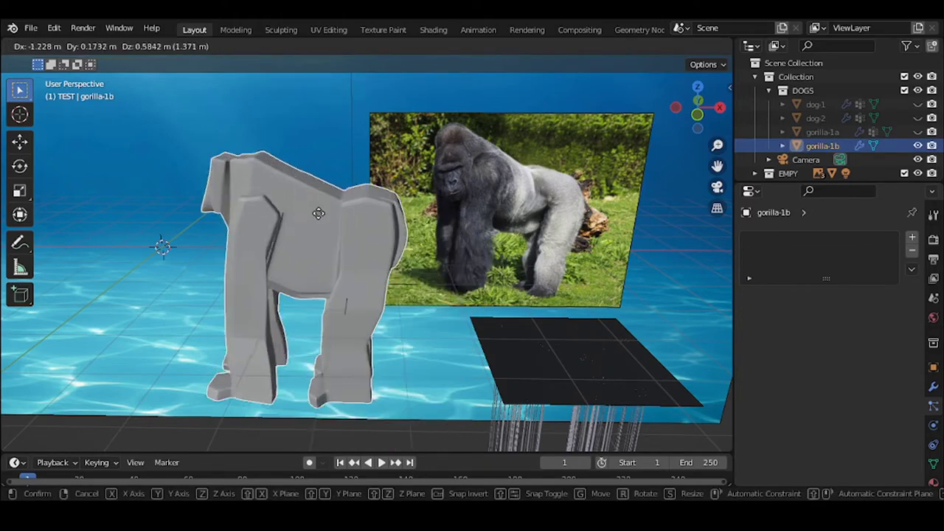
left_click(238, 181)
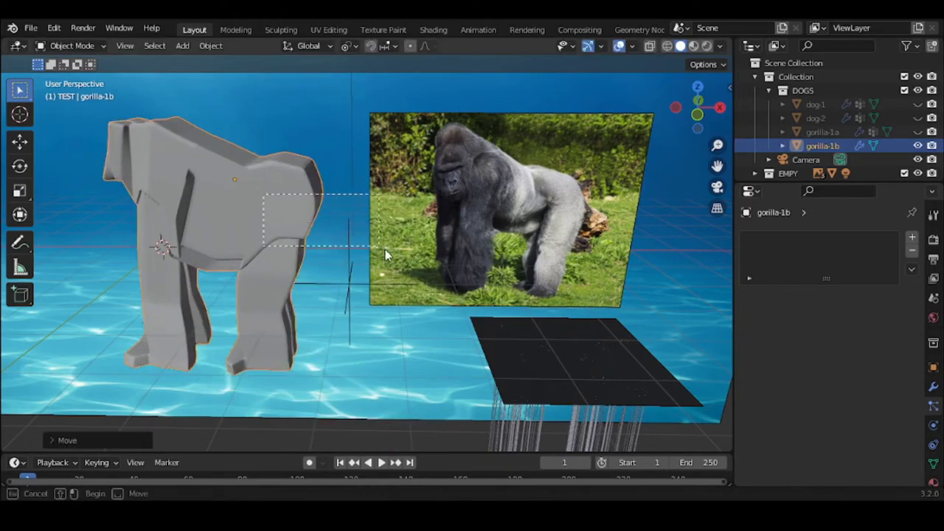
Step: In Front view, raise the hair plane about 2.85 m along Z over the photo
left_click(573, 360)
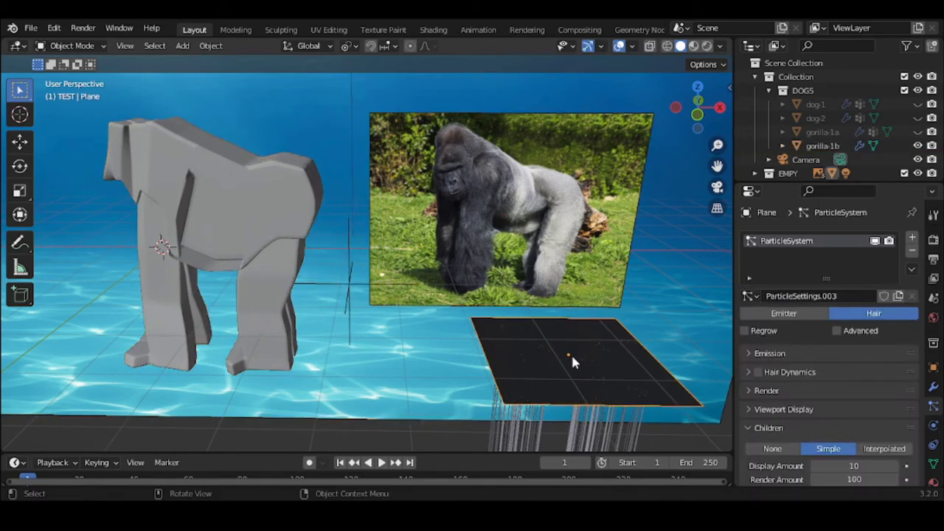
key("grave")
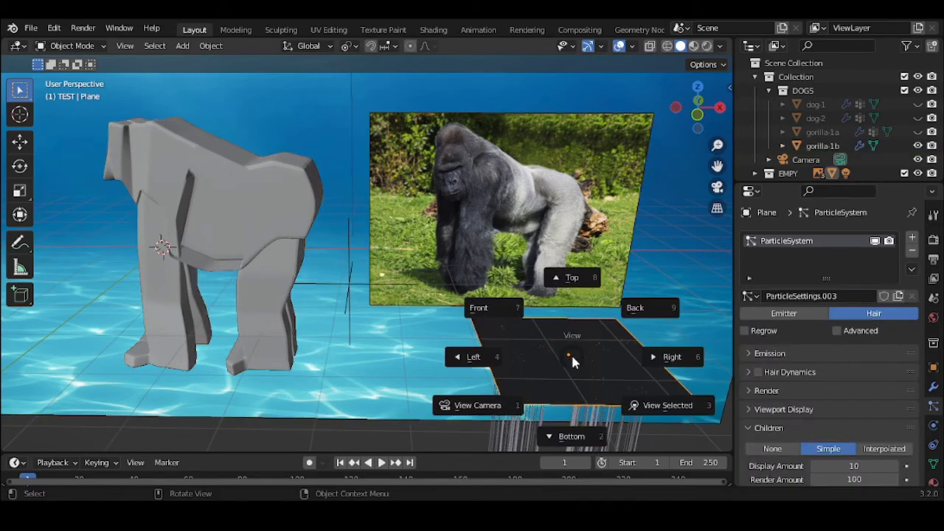
left_click(516, 318)
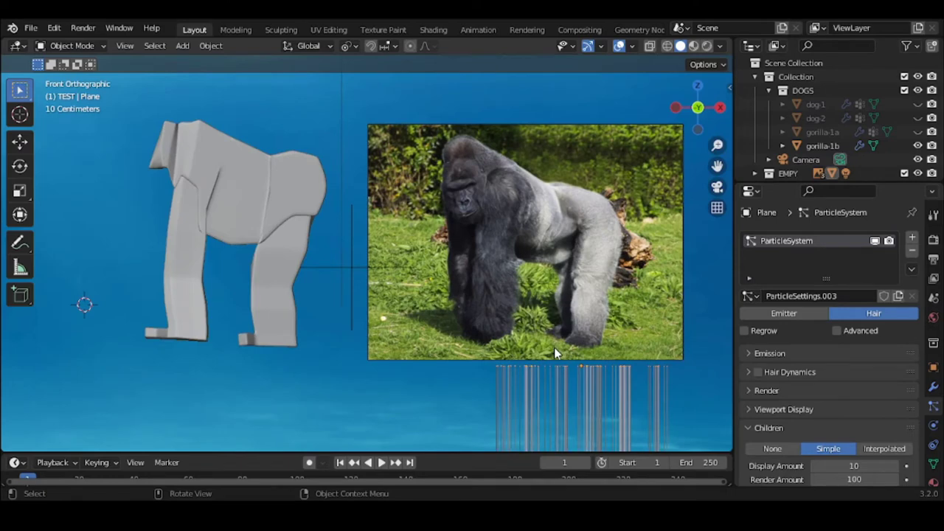
key("g")
key("z")
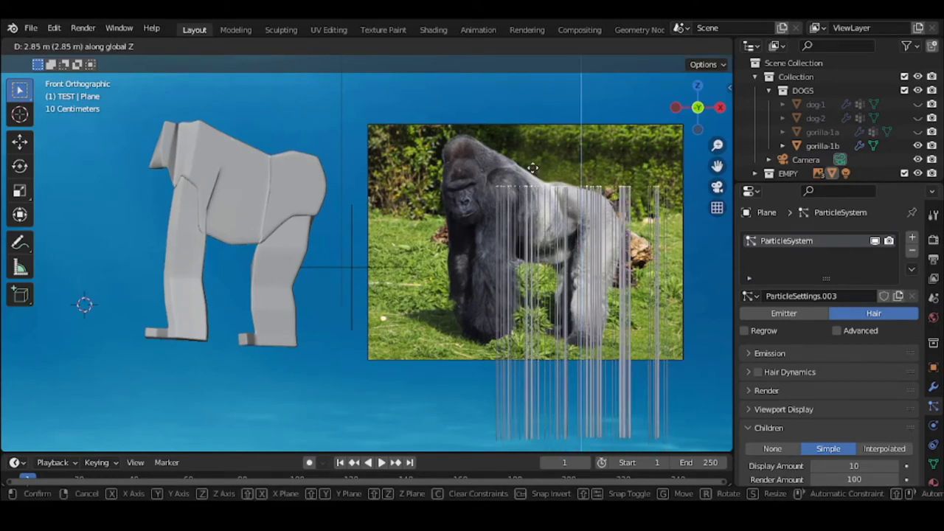
left_click(530, 143)
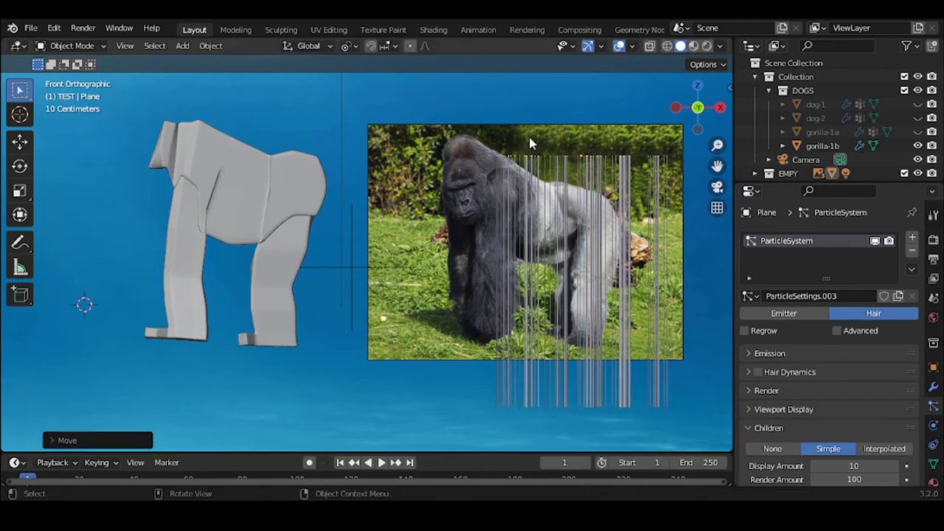
middle_click_drag(514, 235, 559, 281)
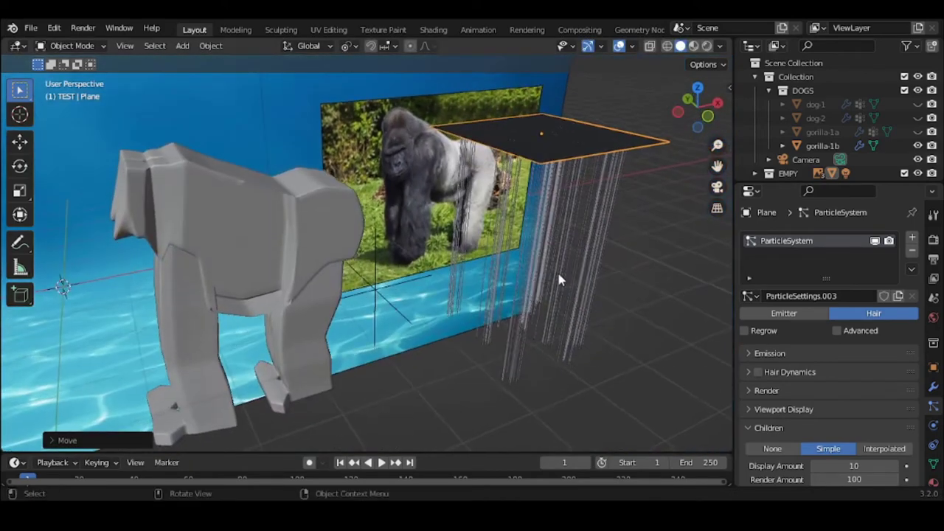
Step: Give gorilla-1b a new material and collapse its Surface panel
left_click(303, 244)
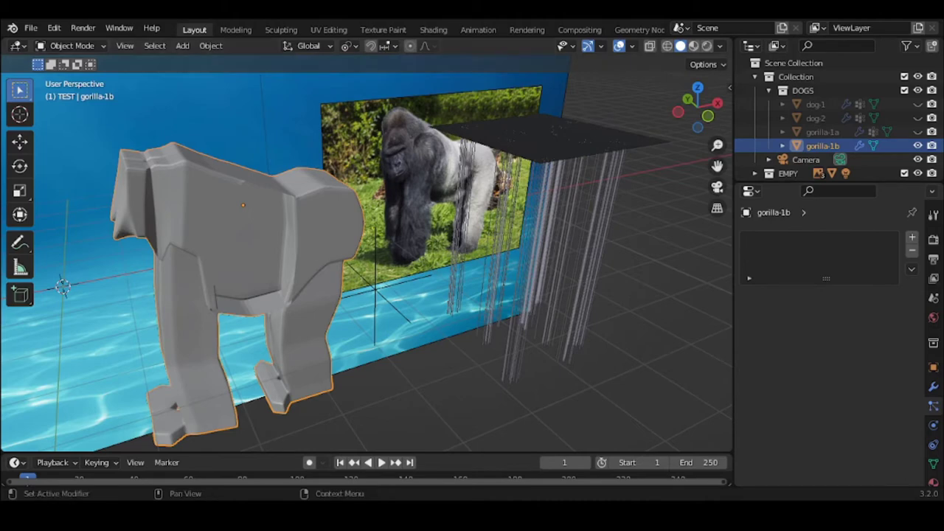
left_click(933, 456)
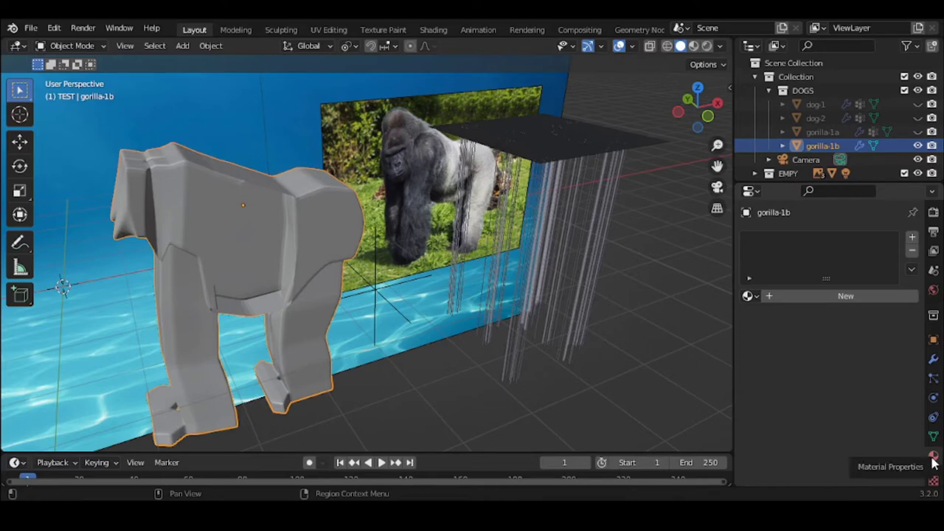
left_click(841, 296)
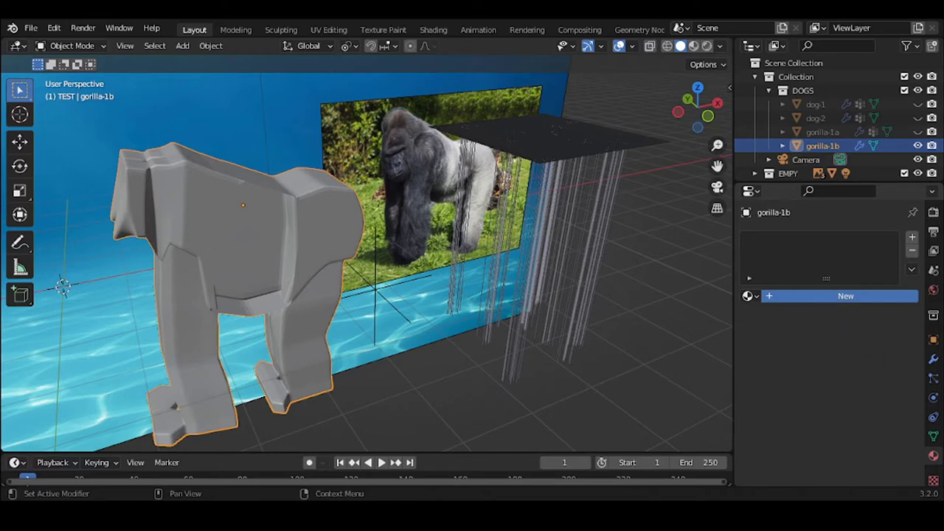
left_click(840, 295)
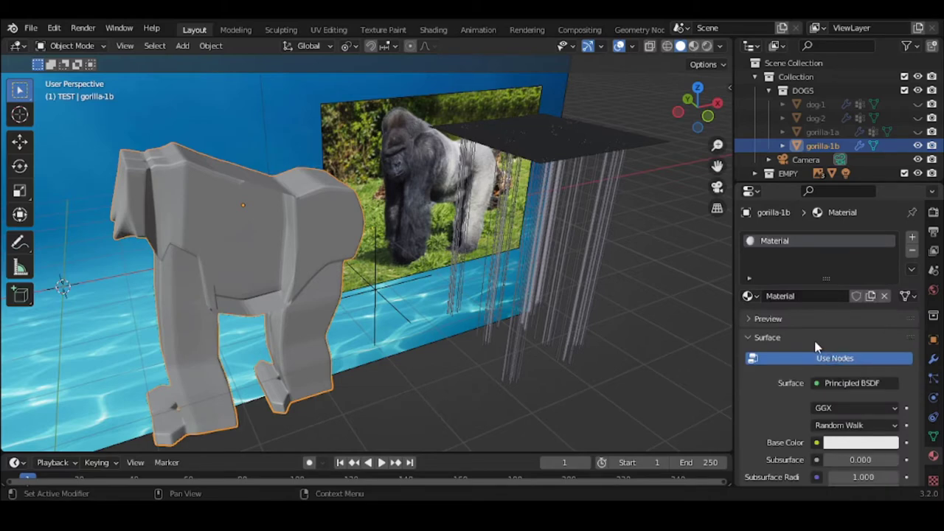
left_click(814, 339)
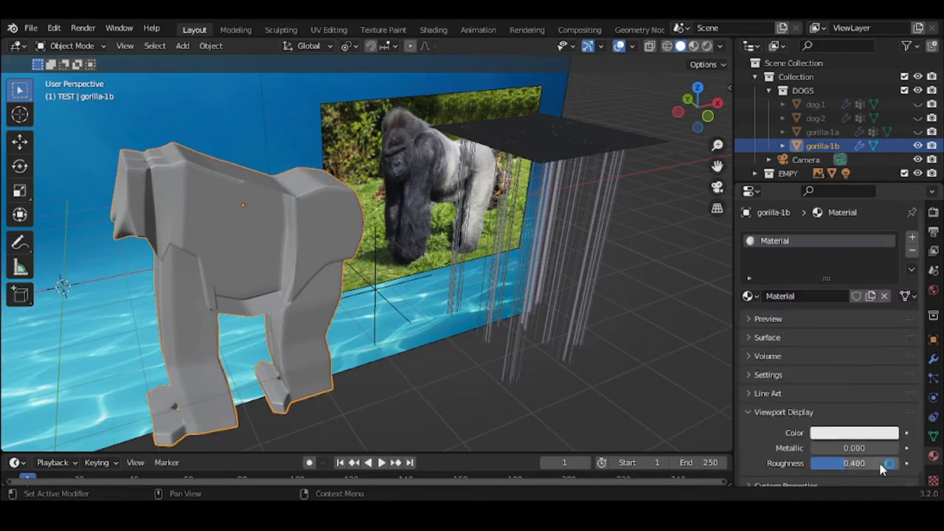
Step: Set the material's Viewport Display colour to pale pink
left_click(845, 435)
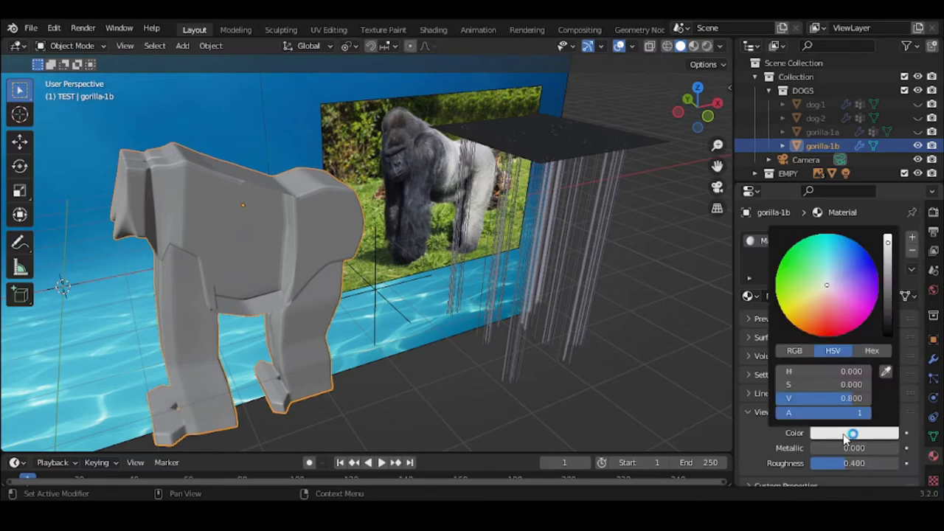
left_click(819, 286)
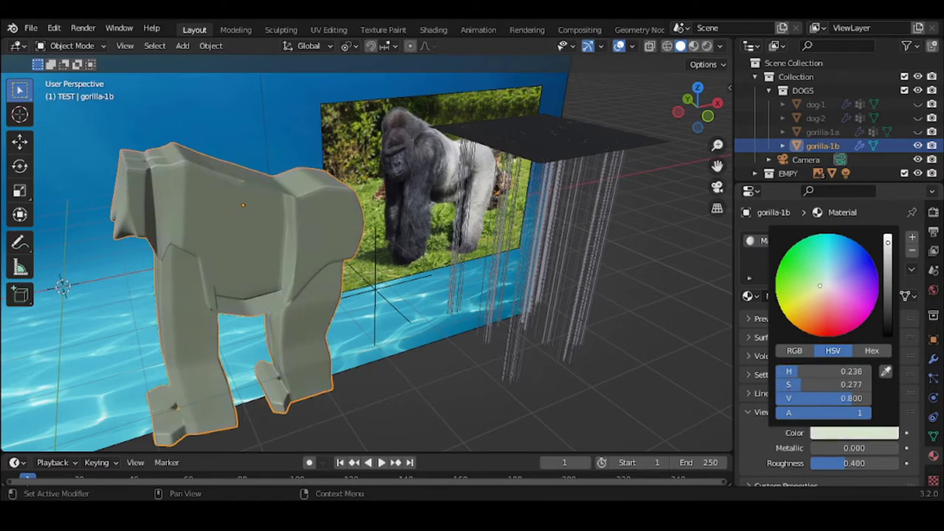
left_click_drag(820, 286, 807, 306)
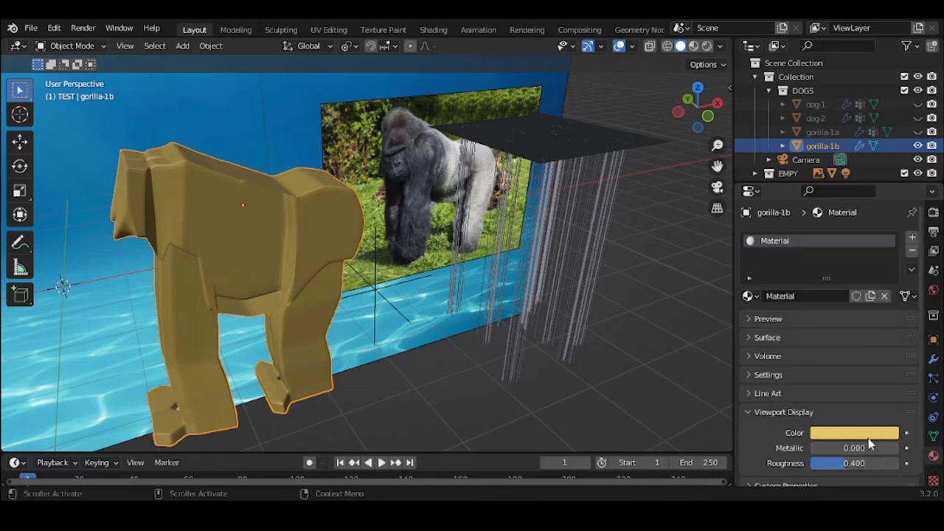
left_click(867, 434)
left_click_drag(844, 297, 819, 296)
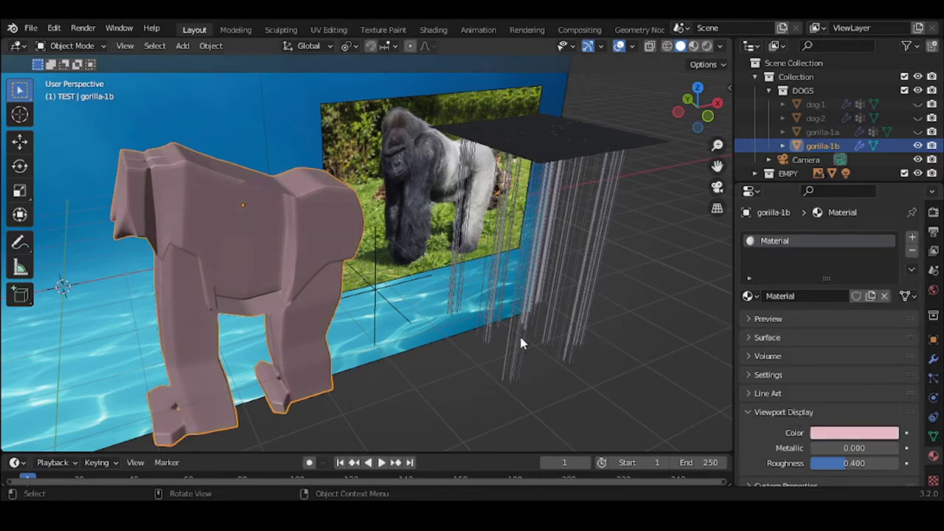
Step: Rename the gorilla's material to 'pink'
double_click(828, 241)
type("pin")
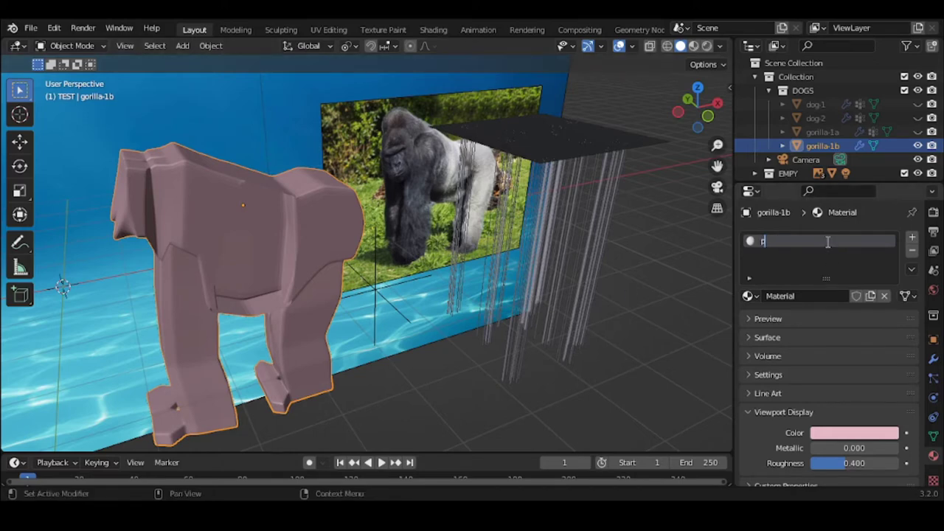
type("k")
key("Return")
Step: Add a second slot with a new material named 'white', then remove that slot
left_click(913, 238)
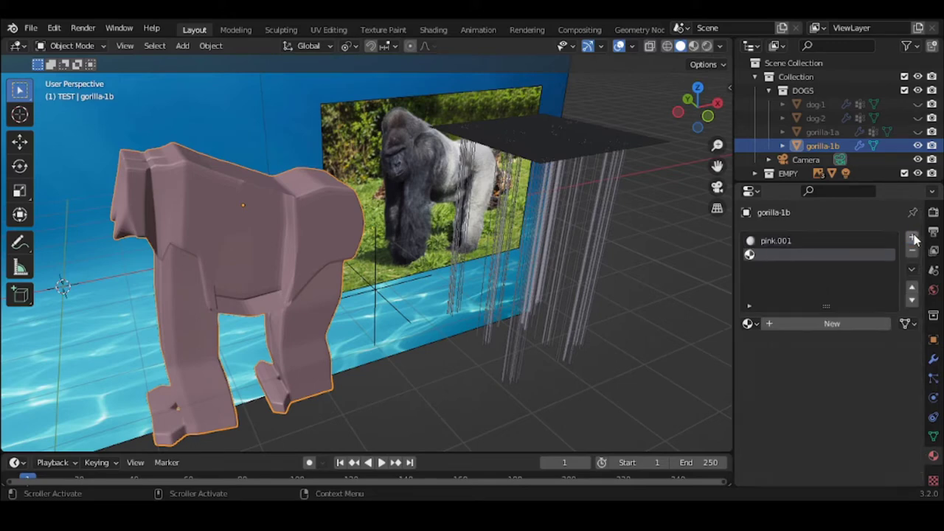
left_click(819, 323)
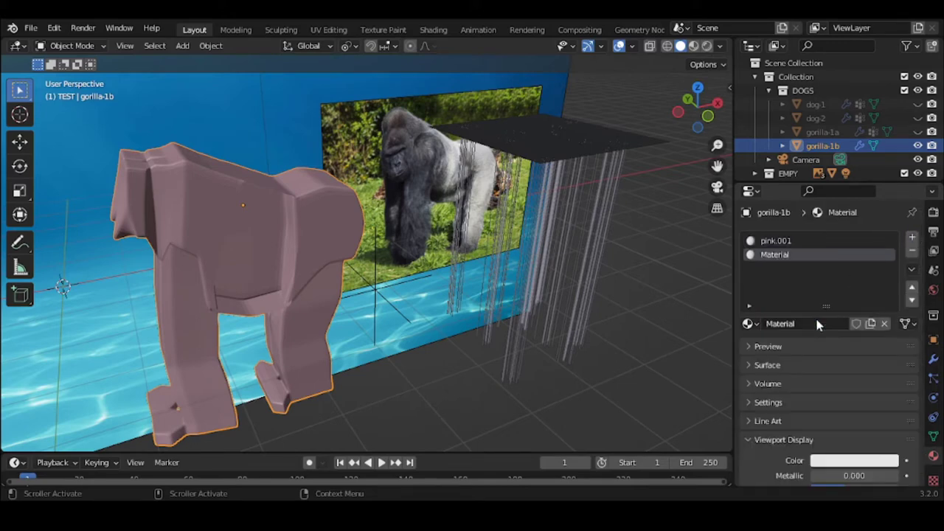
double_click(820, 254)
type("white")
key("Return")
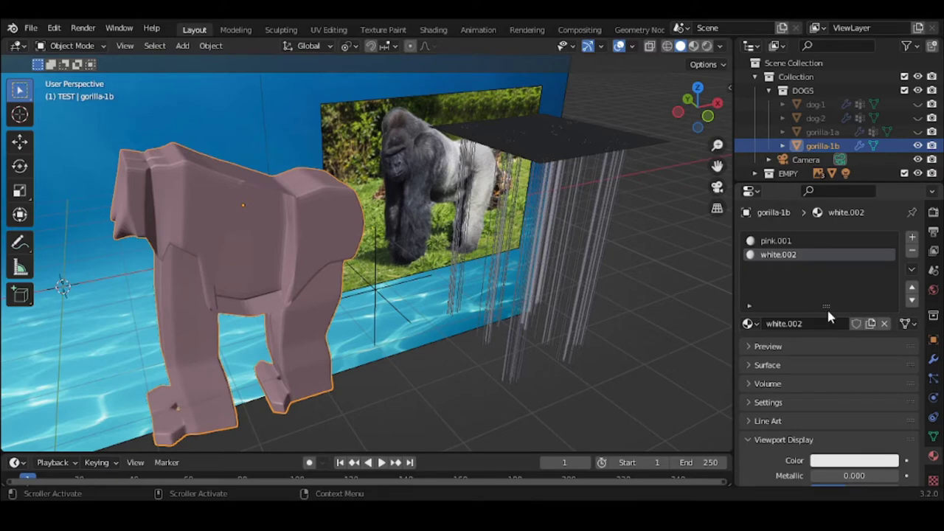
left_click(749, 324)
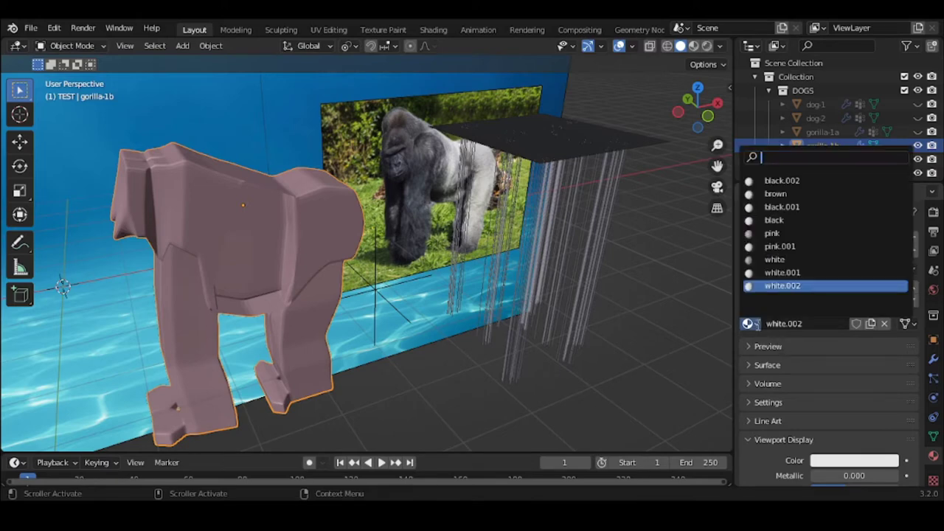
left_click(752, 325)
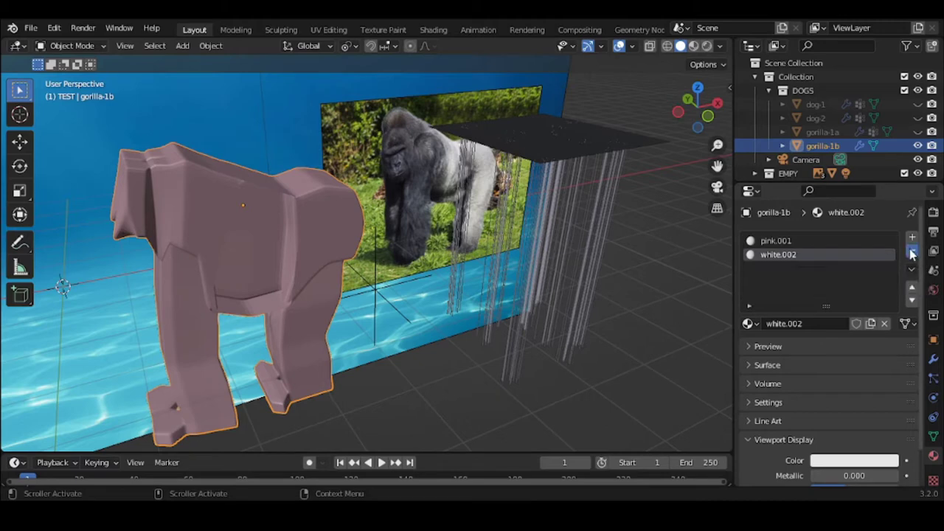
left_click(913, 253)
Step: Remove the last slot, link the existing pink material and brighten its viewport colour
left_click(913, 253)
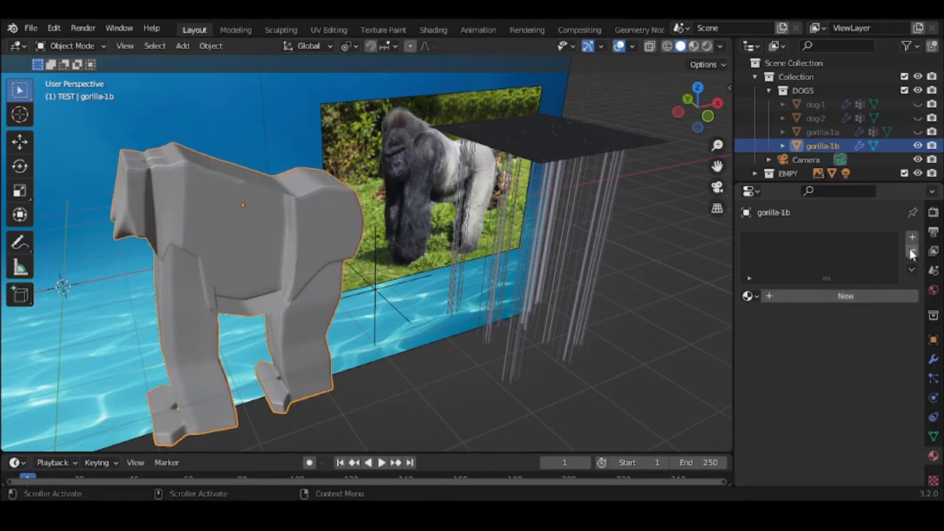
left_click(748, 295)
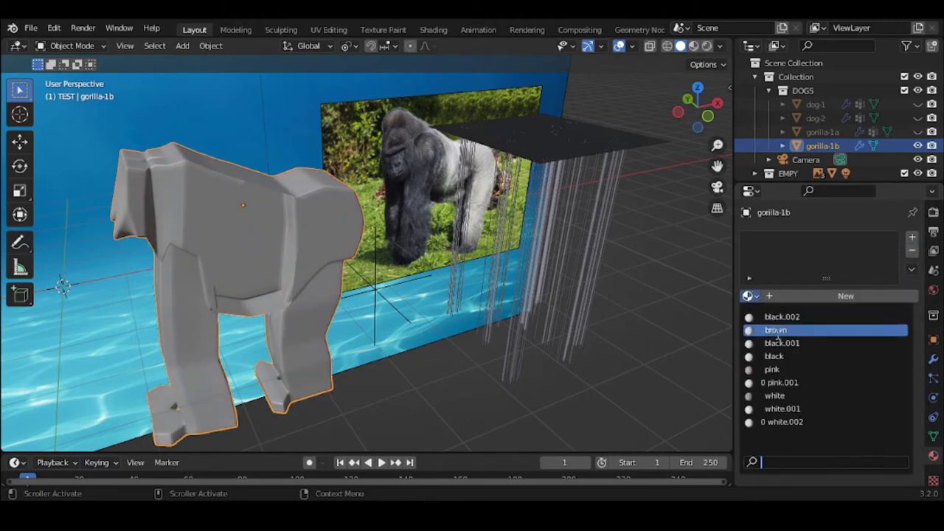
left_click(782, 369)
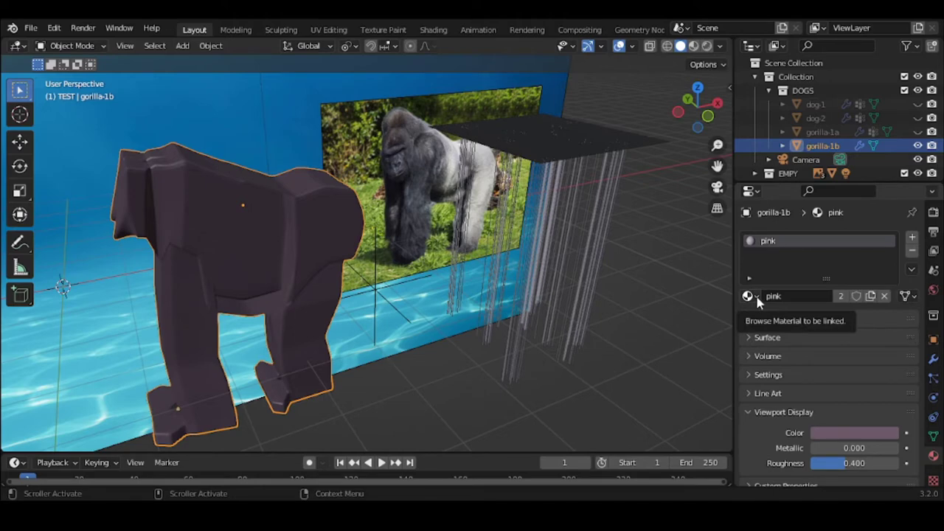
left_click(859, 434)
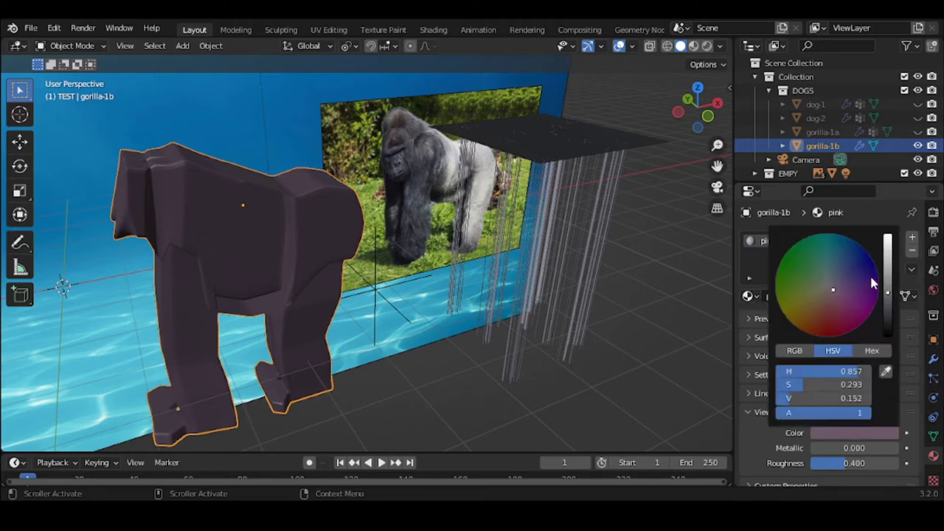
left_click_drag(887, 292, 887, 269)
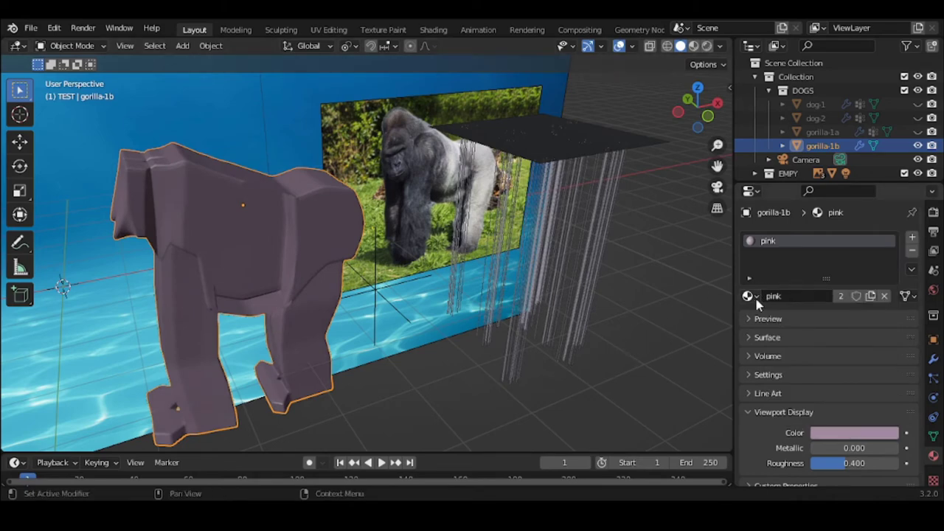
Step: Switch gorilla-1b to the pink.001 material instead
left_click(750, 296)
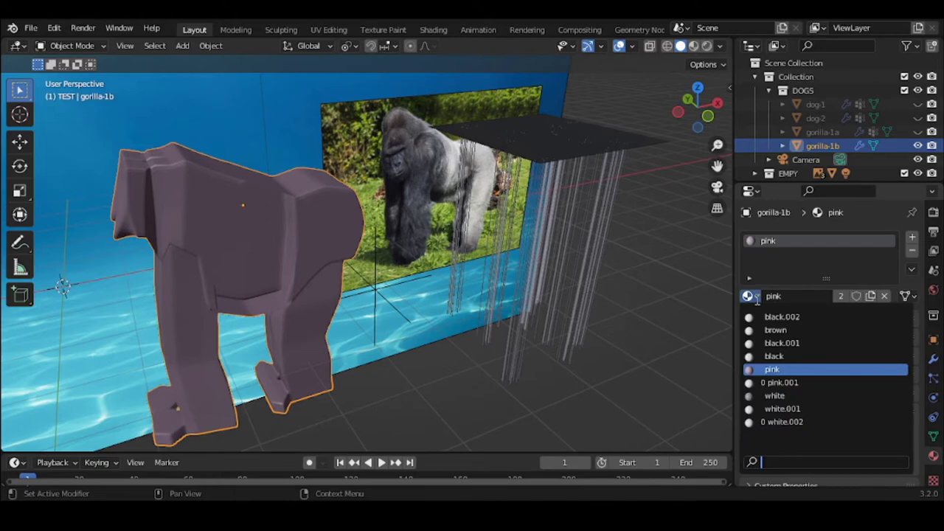
left_click(802, 382)
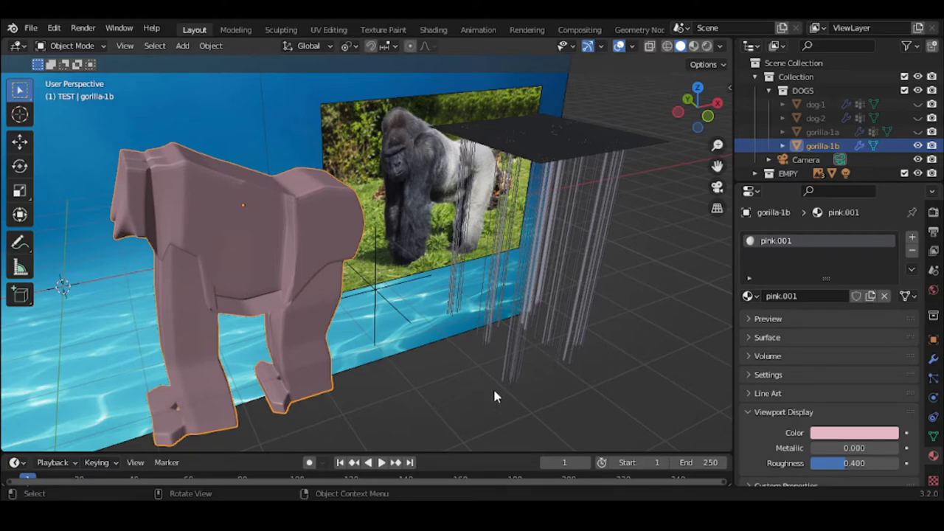
middle_click_drag(493, 387, 477, 357)
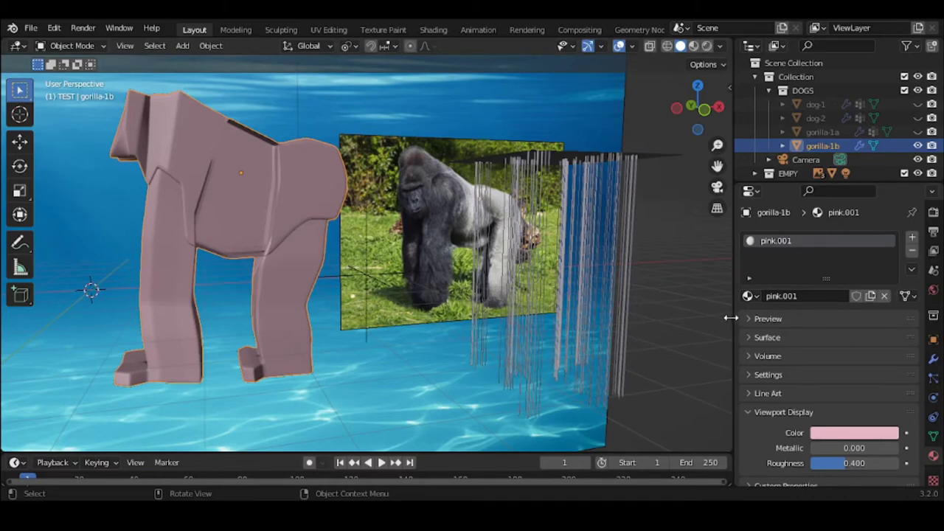
Step: Enter Edit Mode on the gorilla mesh, toggle gorilla-1a's visibility, then return to Object Mode
left_click(65, 46)
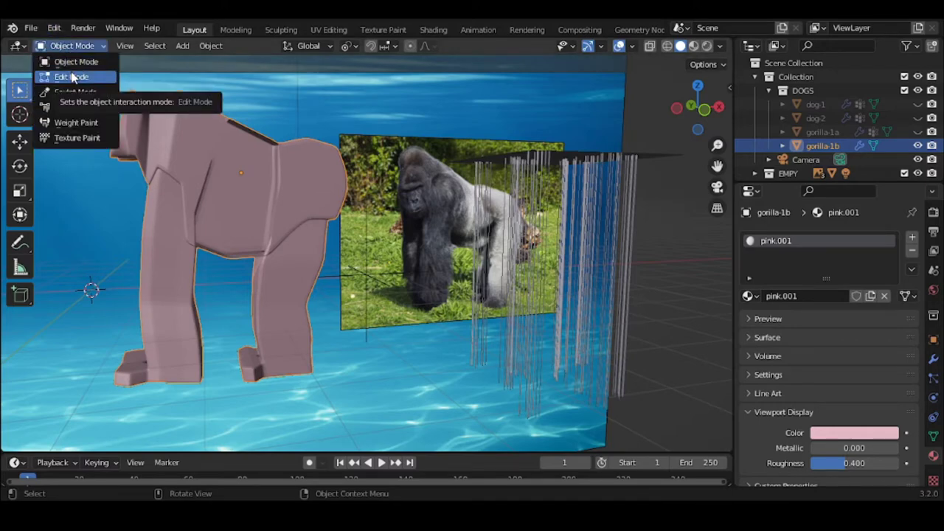
left_click(71, 77)
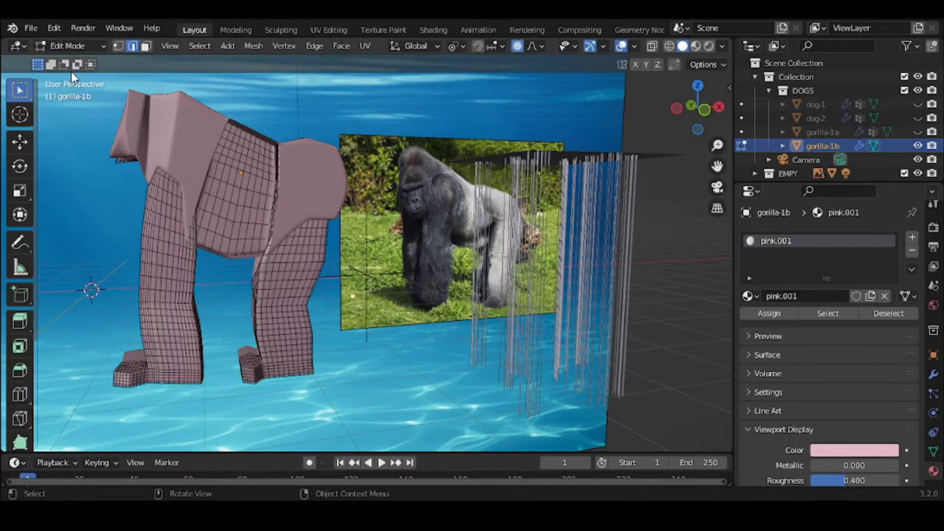
middle_click_drag(173, 162, 181, 191)
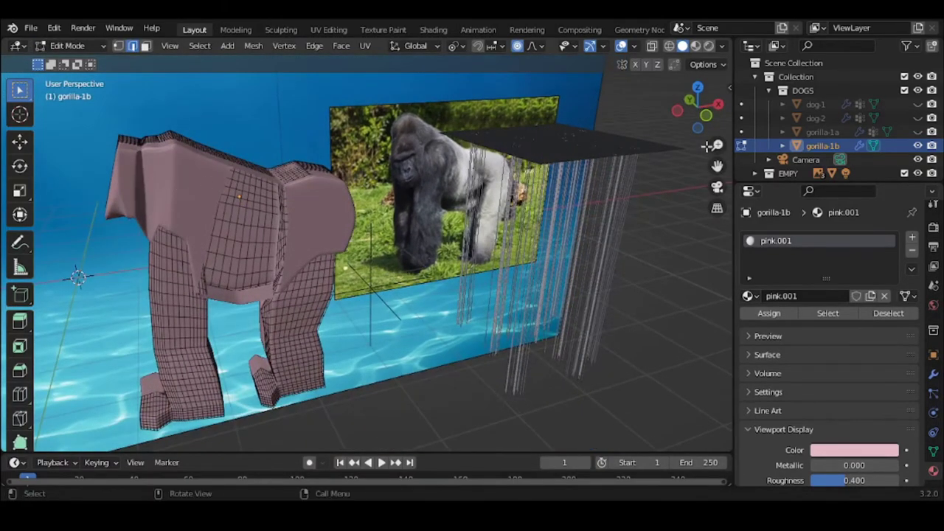
left_click(919, 131)
left_click(918, 131)
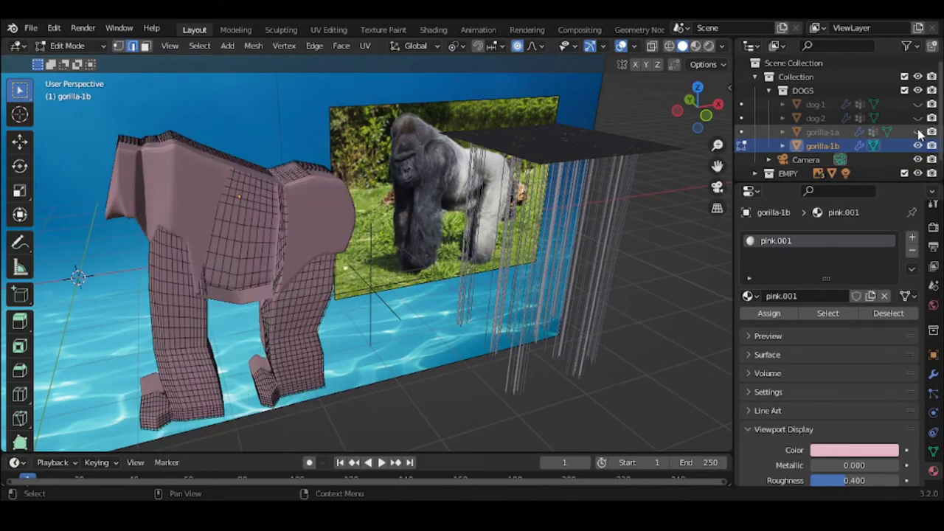
left_click(820, 132)
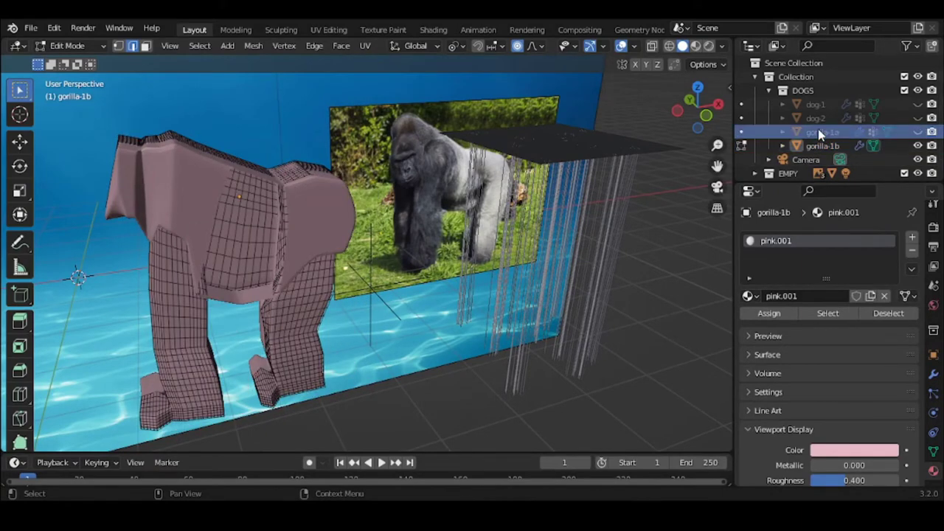
left_click(918, 132)
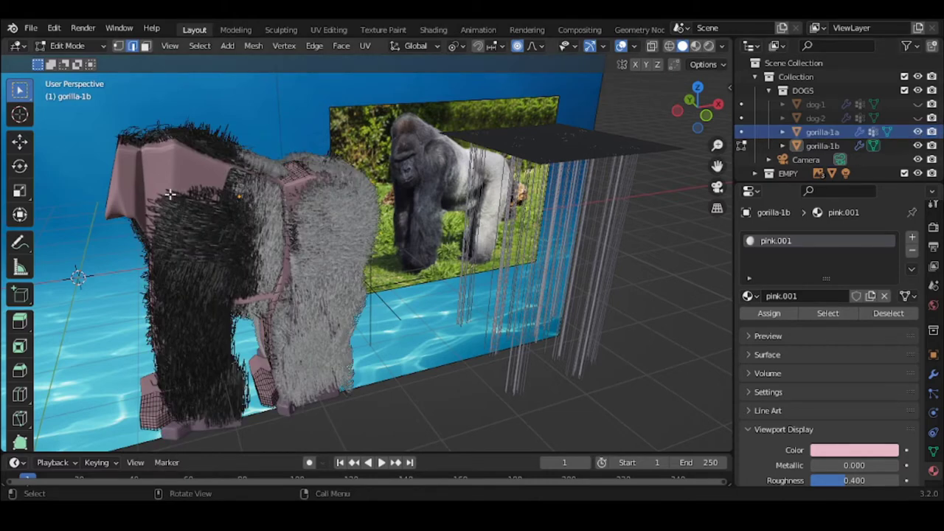
left_click(65, 45)
left_click(68, 62)
Step: Delete the hairy gorilla-1a object from the DOGS collection
left_click(194, 174)
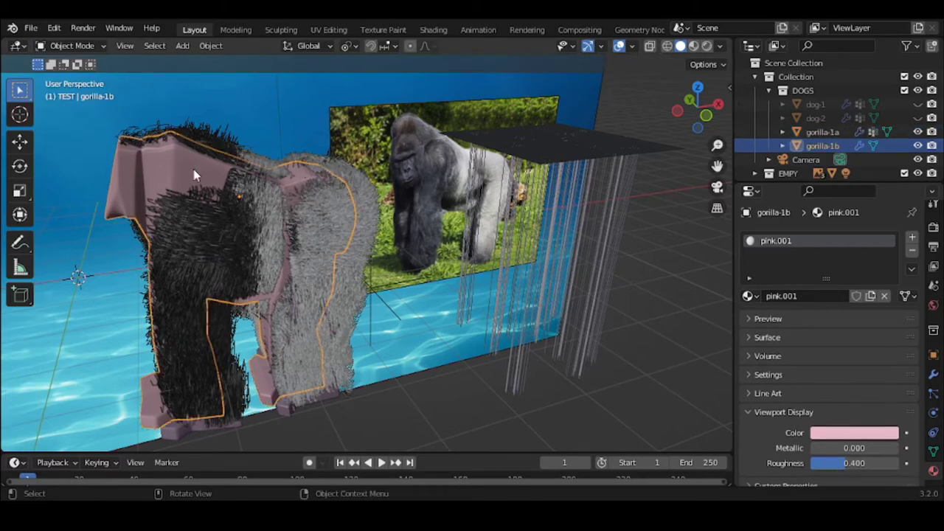
key("g")
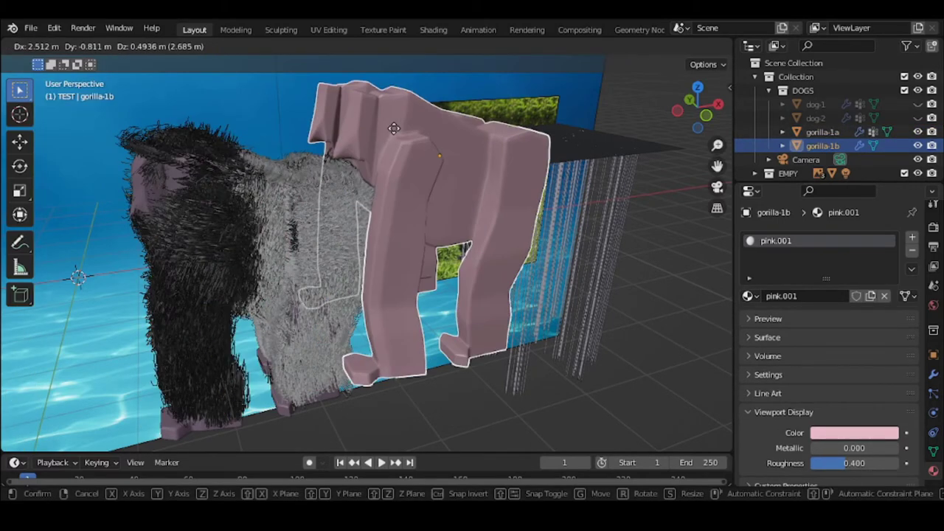
key("Escape")
left_click(819, 132)
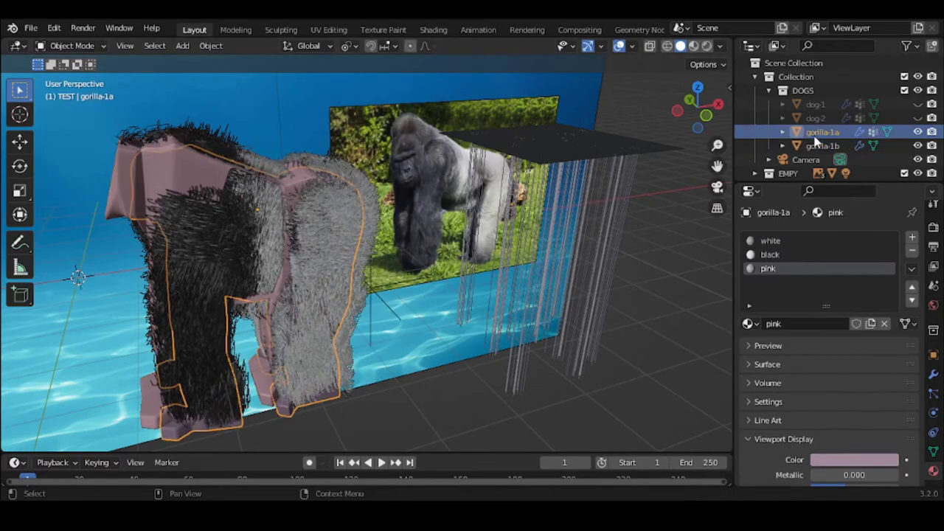
right_click(816, 140)
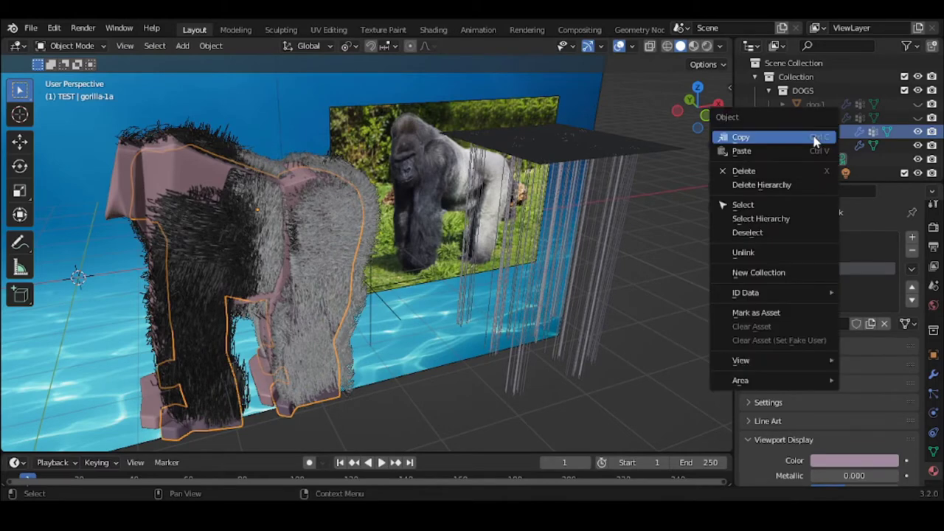
left_click(789, 171)
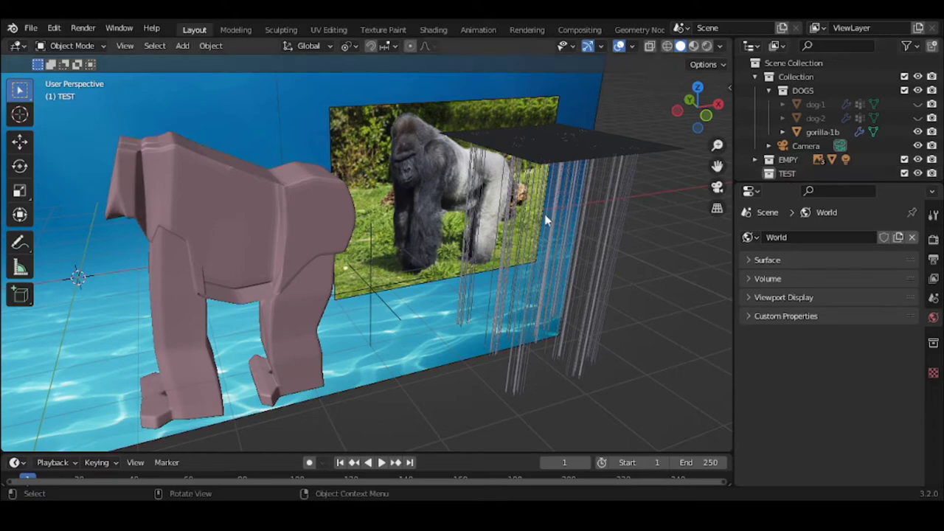
Step: Check gorilla-1b in Edit Mode, return to Object Mode and view its Mirror and Subdivision modifiers
left_click(216, 199)
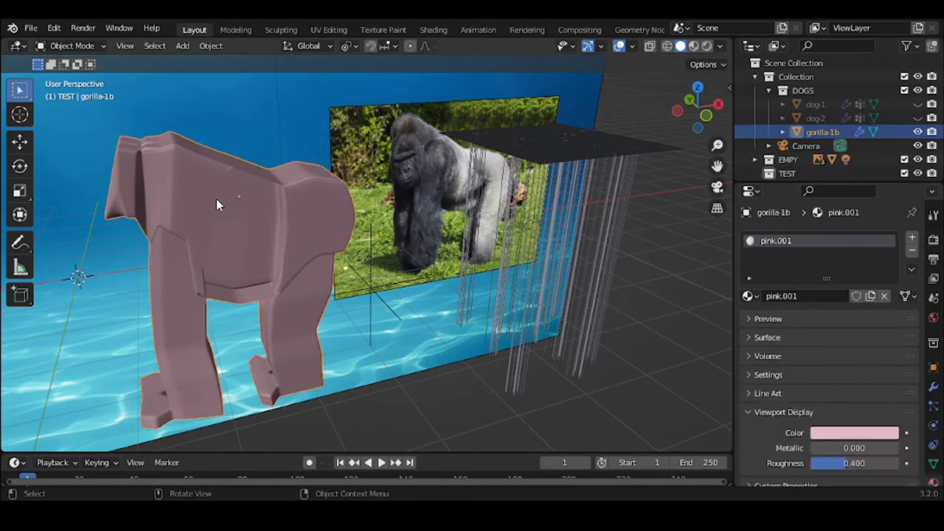
left_click(67, 46)
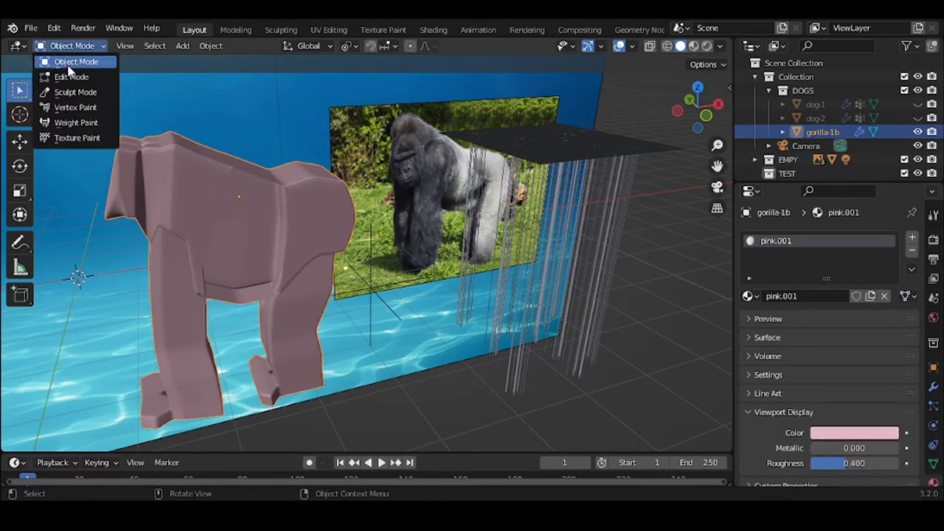
left_click(71, 77)
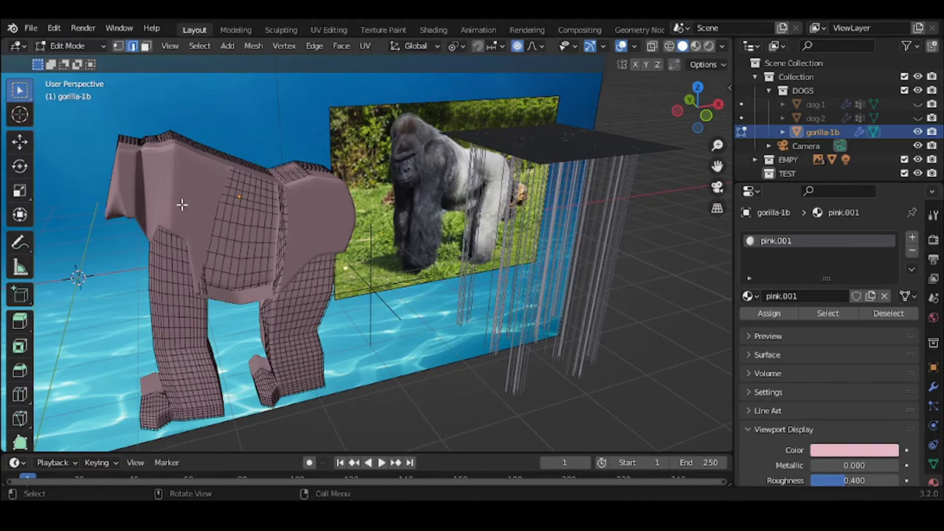
middle_click_drag(186, 205, 247, 200)
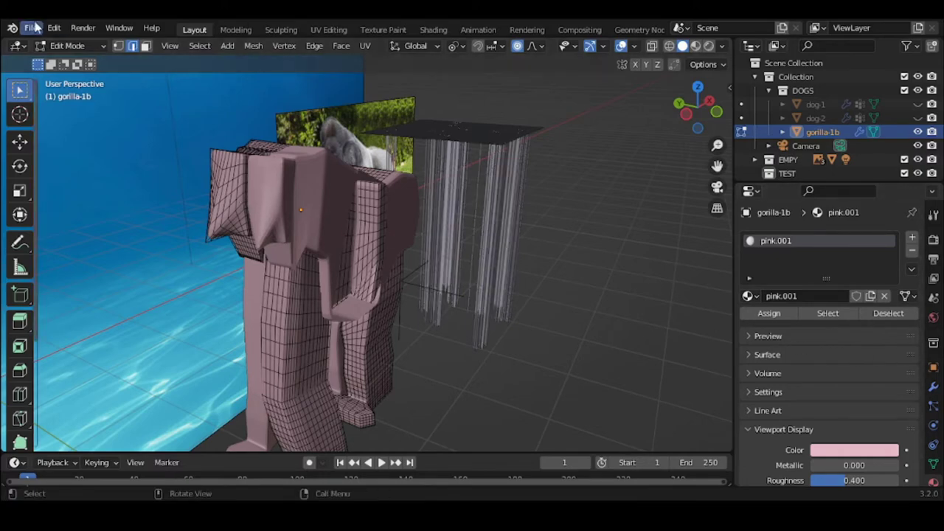
left_click(65, 46)
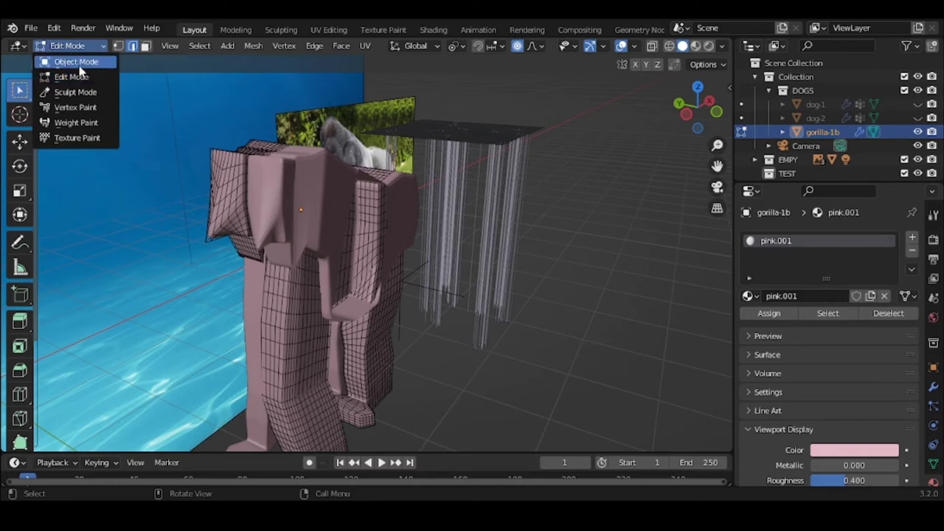
left_click(79, 63)
left_click(933, 388)
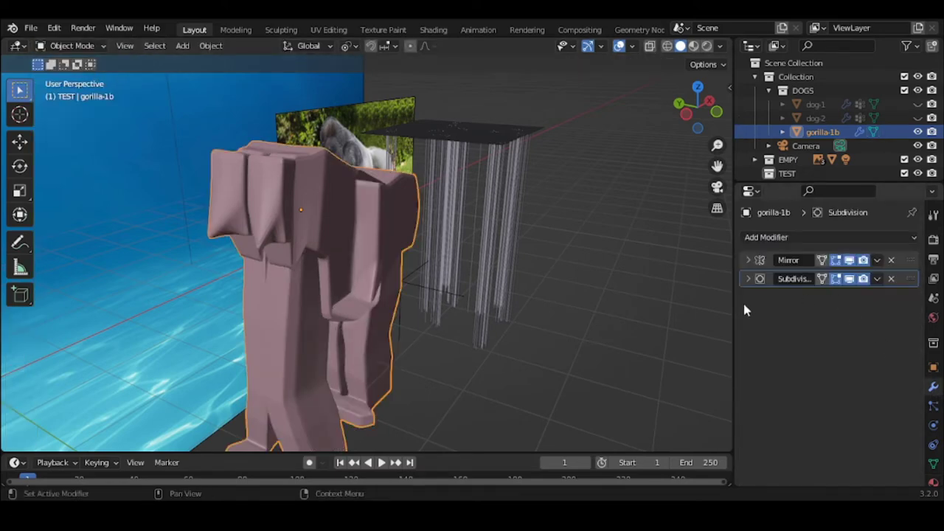
Step: Undo back three steps with Ctrl+Z to restore the deleted gorilla-1a
middle_click_drag(442, 317, 415, 318)
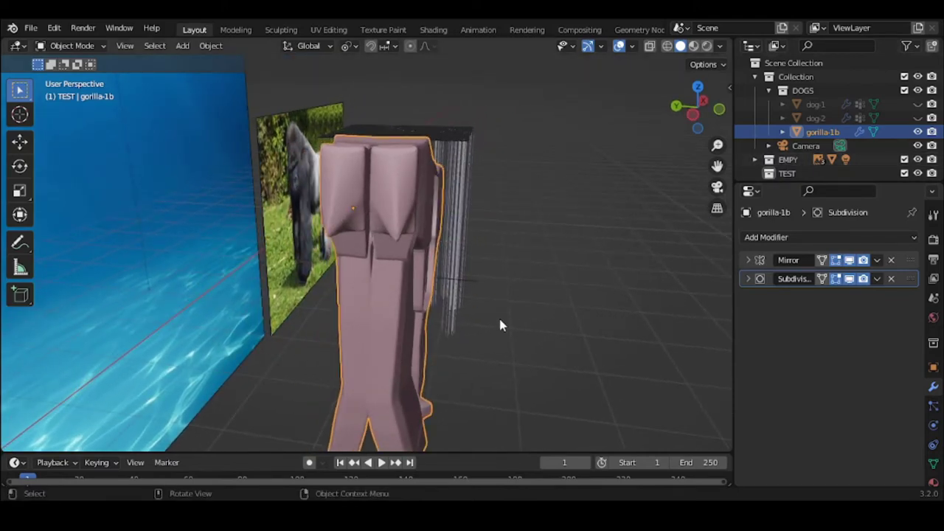
middle_click_drag(499, 323, 515, 315)
key("ctrl+z")
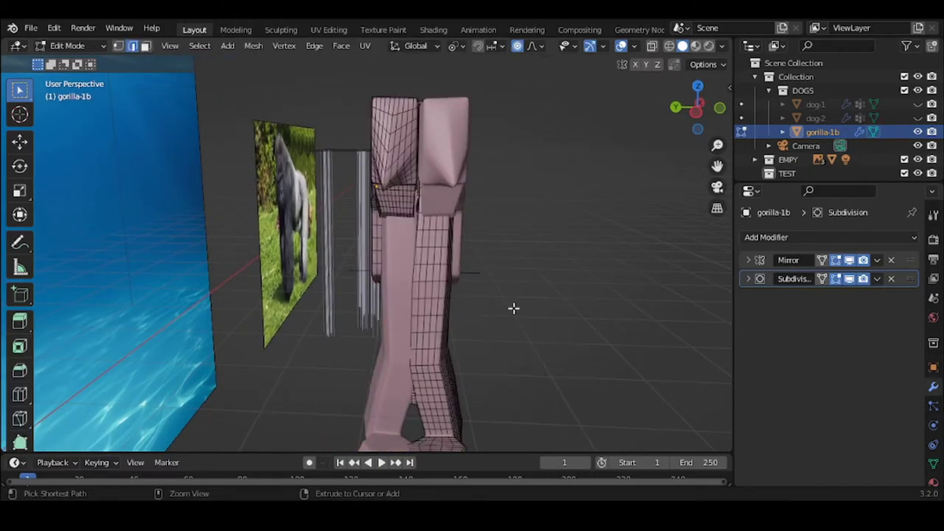
key("ctrl+z")
key("ctrl+z")
key("ctrl+z")
key("ctrl+z")
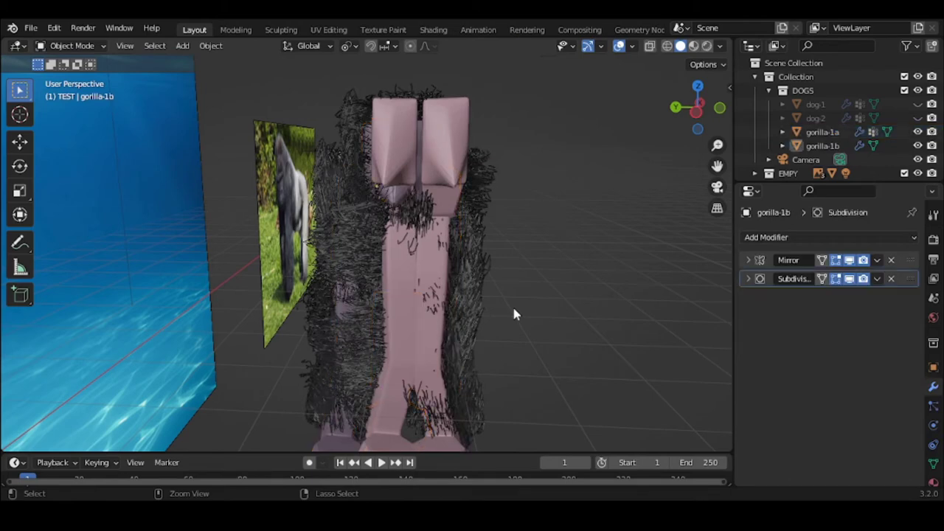
key("ctrl+z")
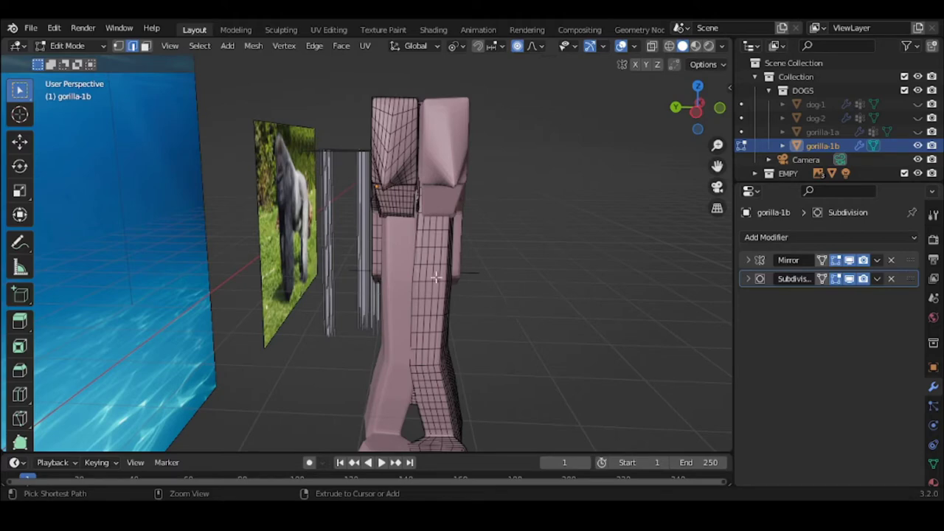
Step: Return to Object Mode and activate the 3D Cursor tool
key("Tab")
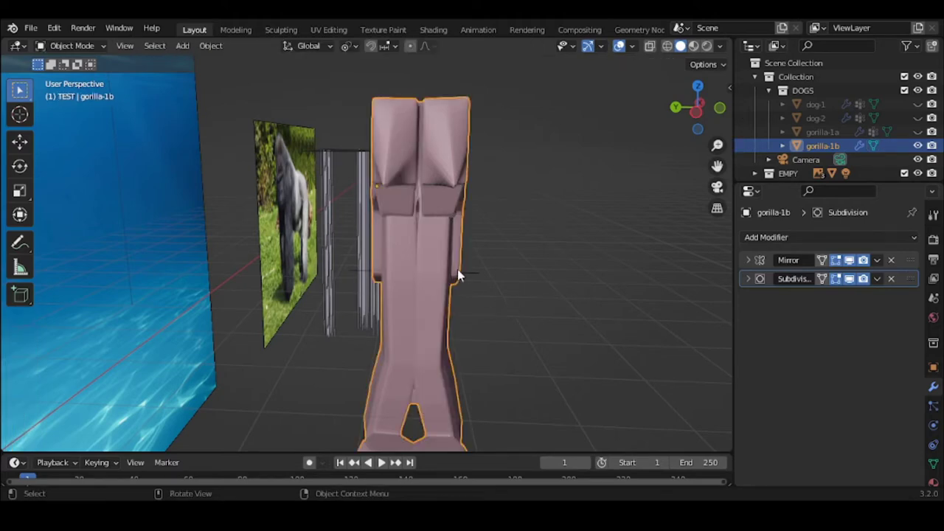
mouse_move(457, 268)
middle_mouse_down()
mouse_move(459, 321)
mouse_move(457, 279)
middle_mouse_up()
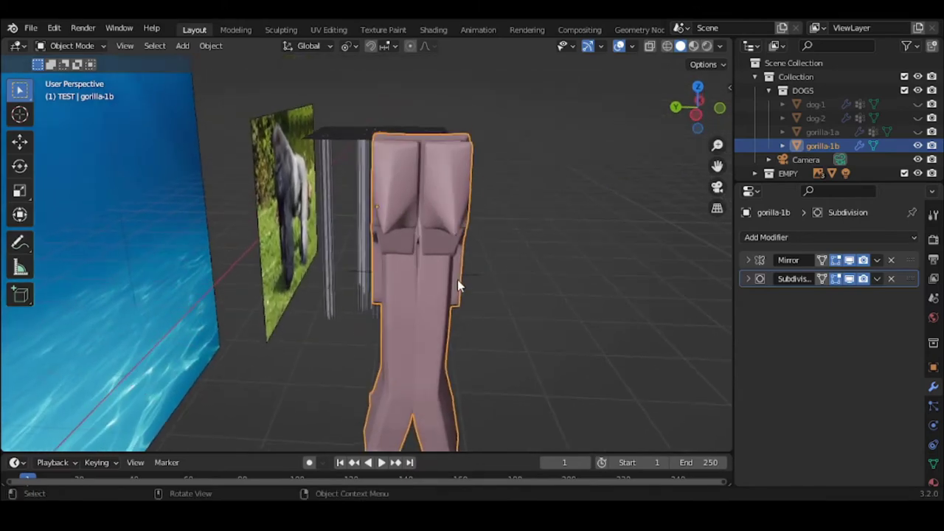
left_click(20, 114)
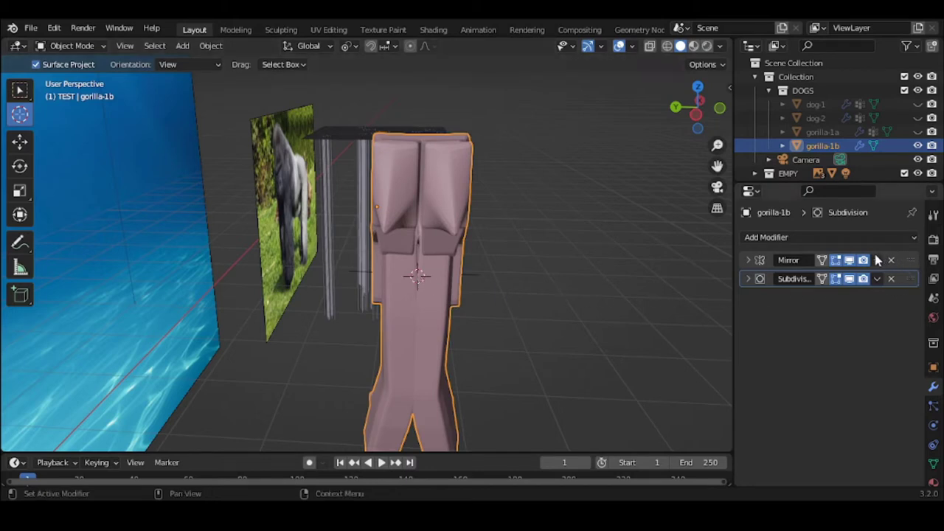
Step: Remove Empty.001 as the Mirror modifier's mirror object so both gorilla legs show
left_click(747, 260)
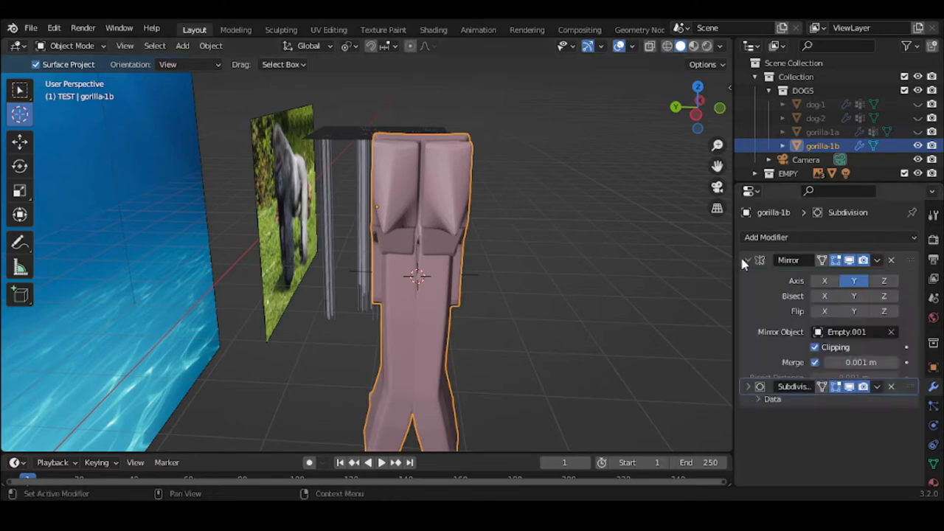
left_click(891, 333)
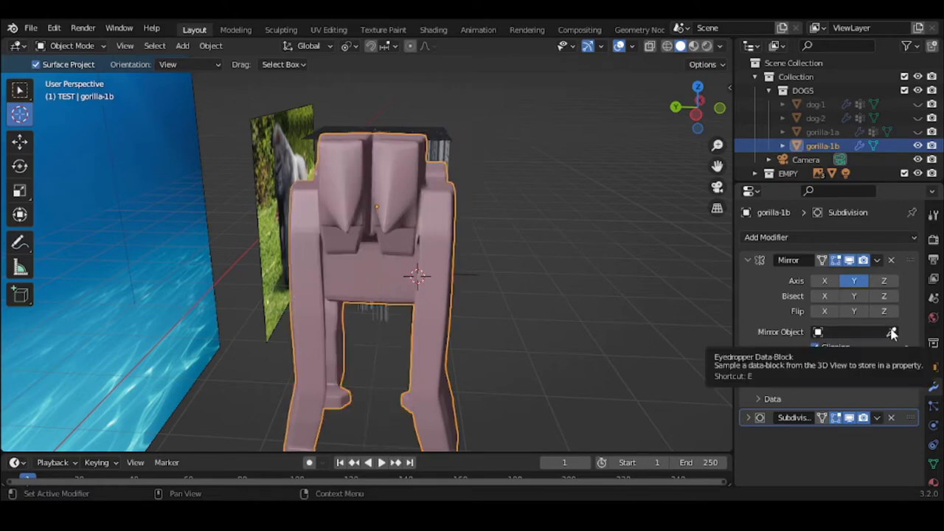
middle_click_drag(463, 330, 461, 359)
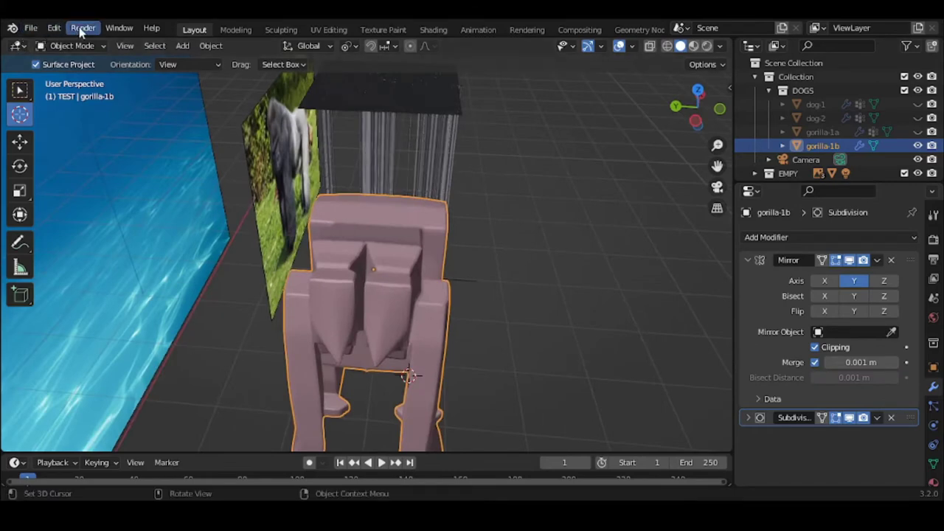
Step: Add a plain-axes Empty at the 3D cursor, then delete it
left_click(183, 45)
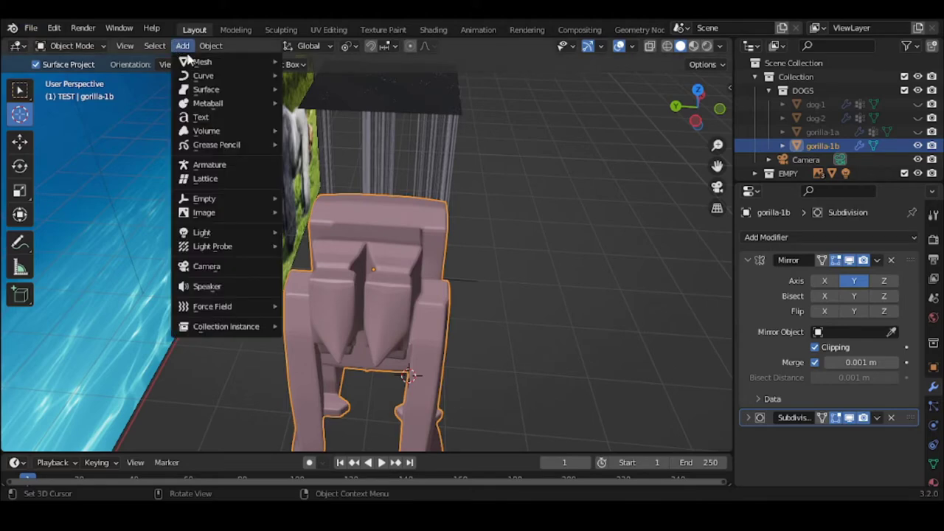
mouse_move(263, 212)
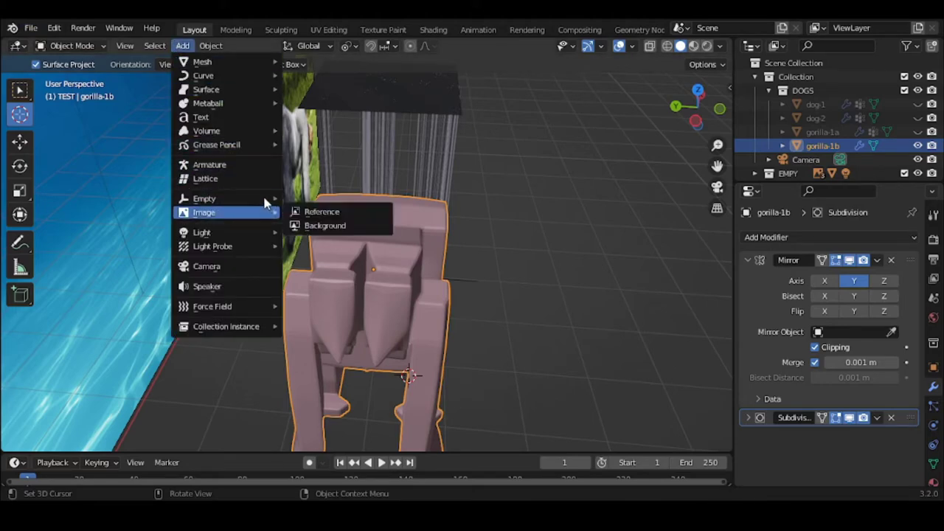
left_click(306, 199)
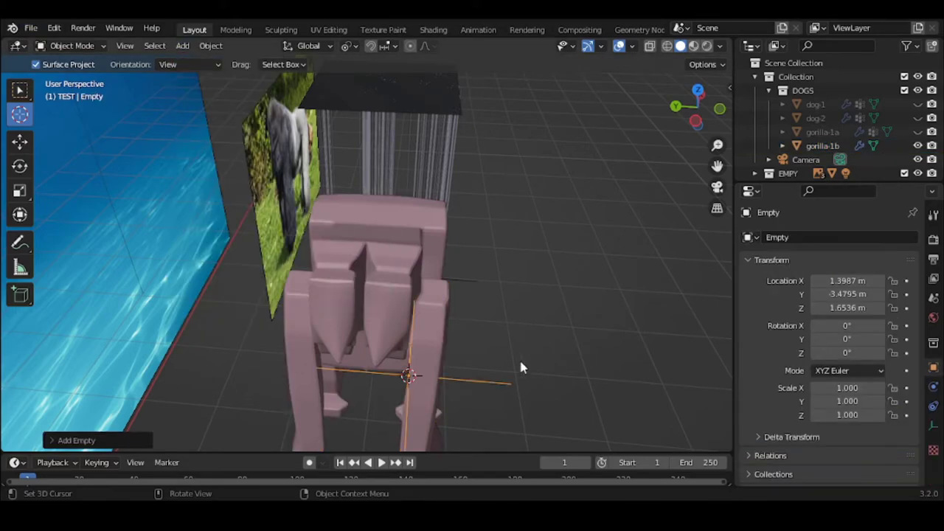
middle_click_drag(520, 367, 535, 327)
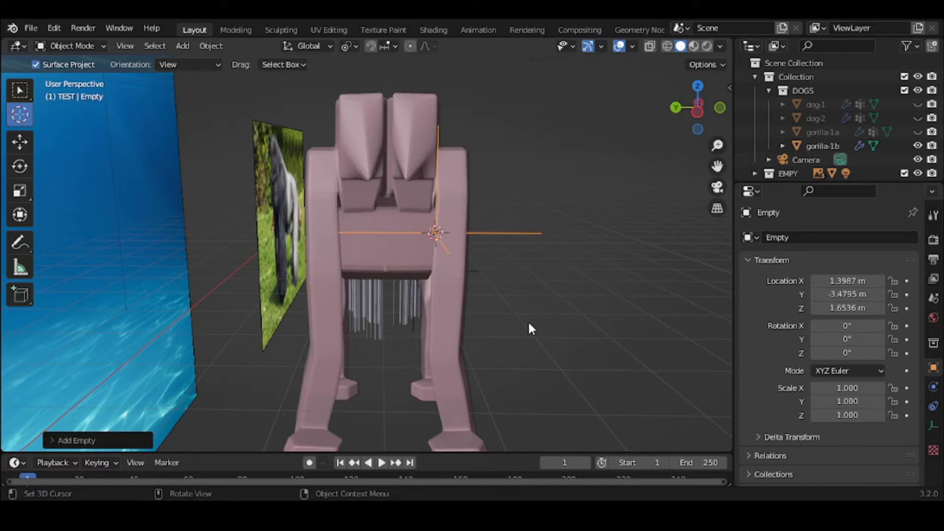
key("Delete")
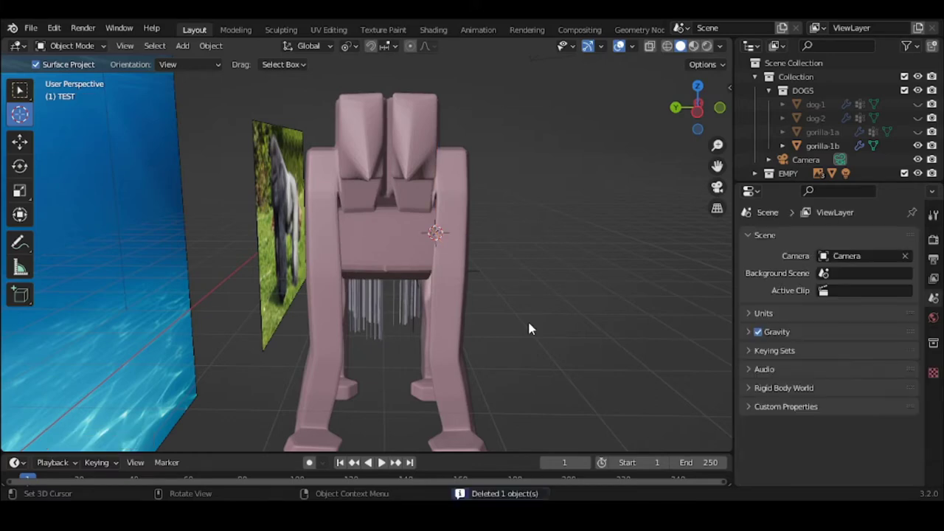
Step: Place the 3D cursor on the gorilla's body and add a plain-axes Empty there
left_click(384, 217)
left_click(174, 46)
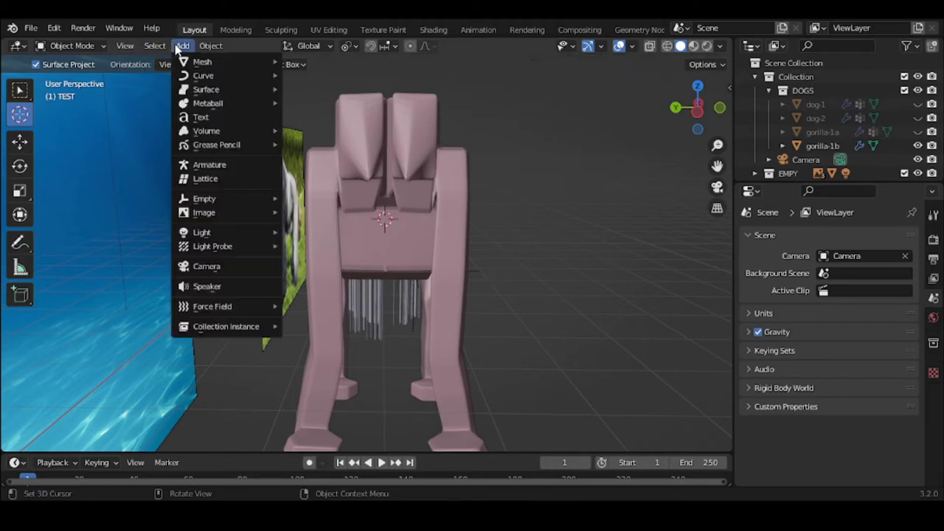
mouse_move(239, 209)
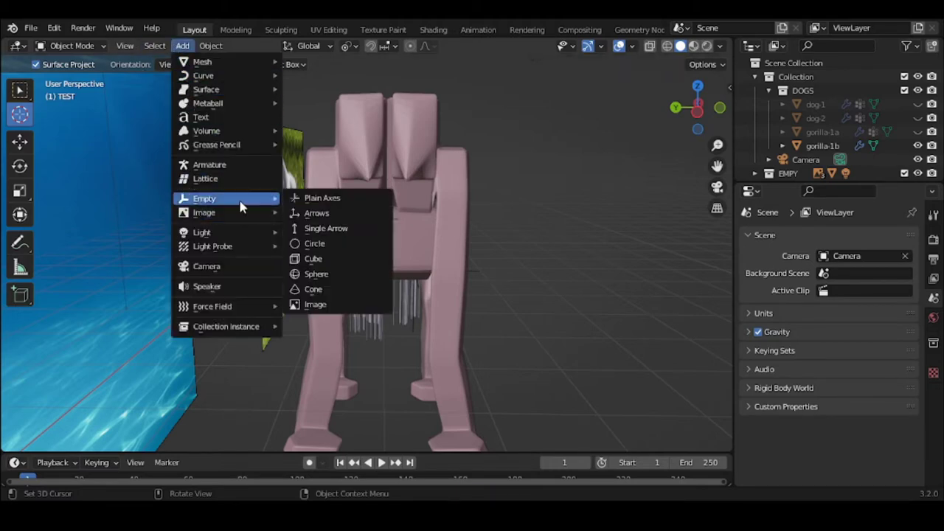
left_click(319, 201)
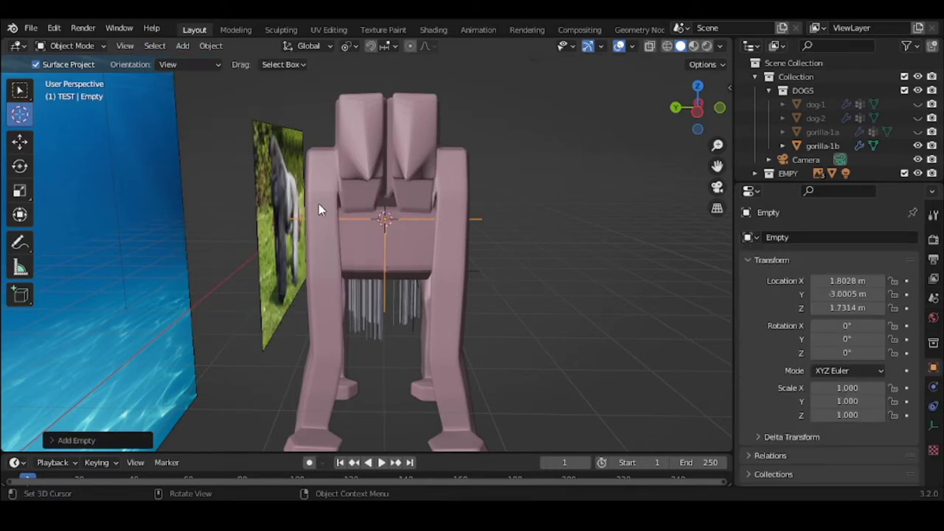
Step: Select gorilla-1b and browse the Mirror modifier's mirror object candidates
left_click(404, 119)
left_click(19, 90)
left_click(427, 156)
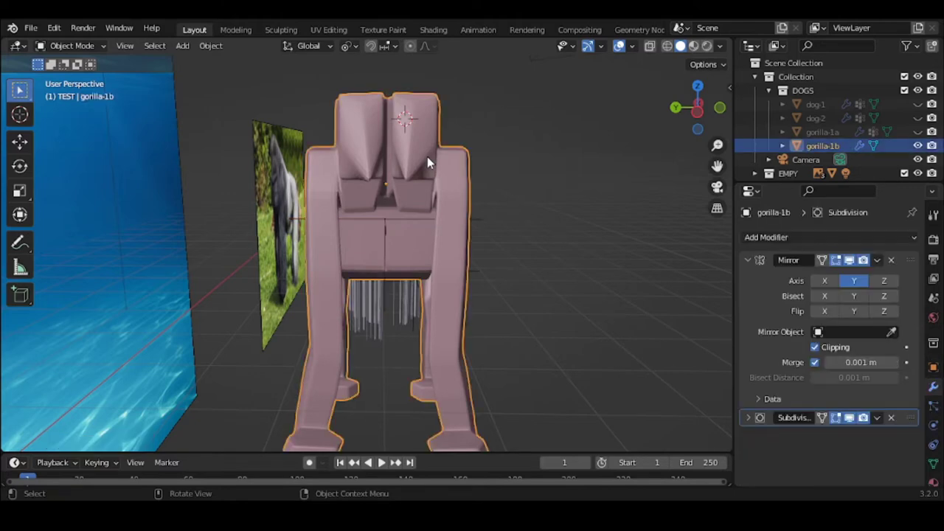
left_click(848, 332)
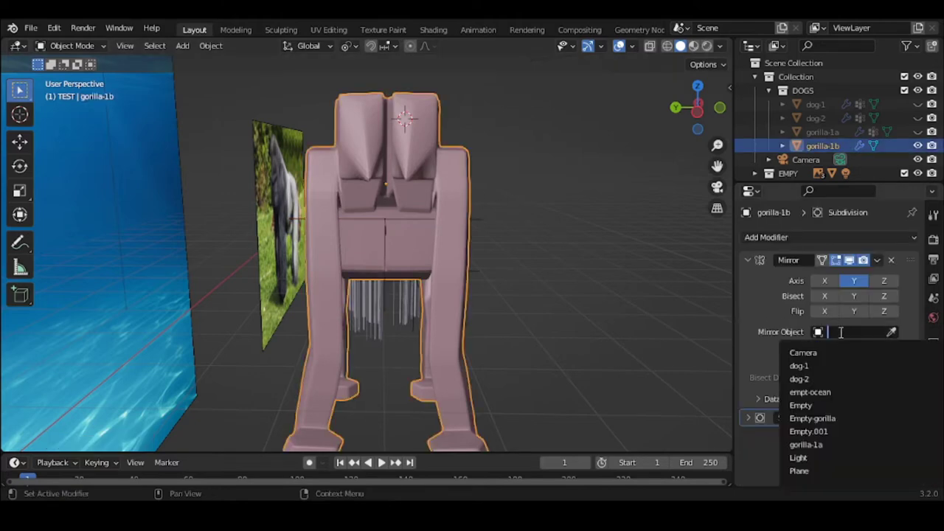
key("Down")
key("Down")
key("Down")
key("Down")
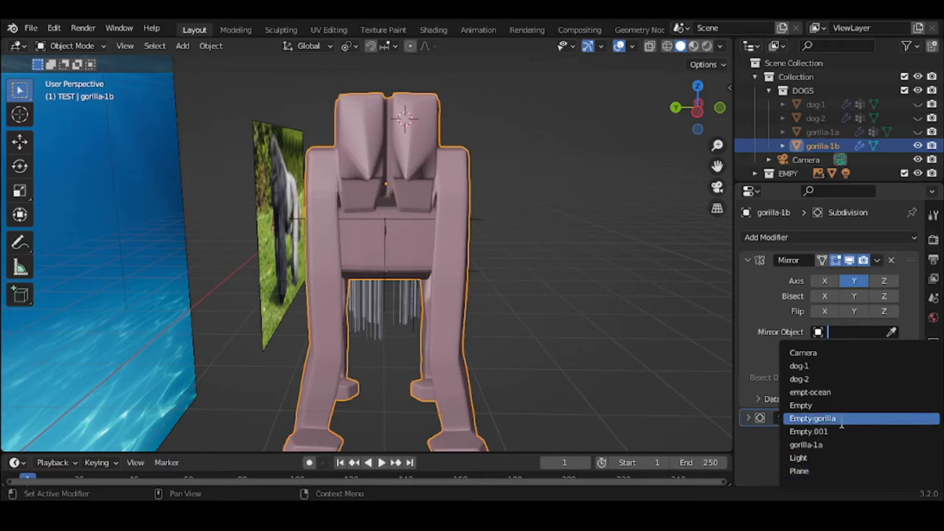
Step: Set Empty.001 as mirror object, then move the Empty to the figure's edge
left_click(828, 433)
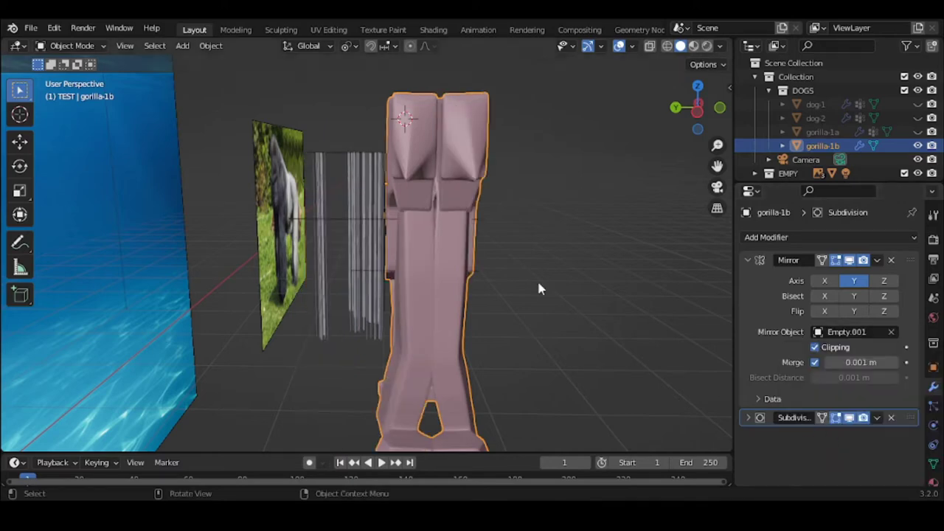
left_click(339, 218)
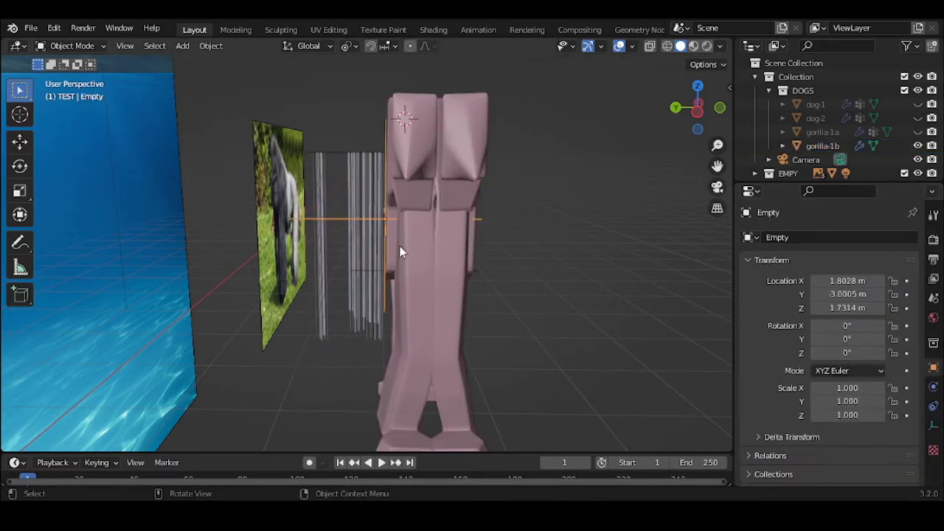
key("g")
left_click(355, 250)
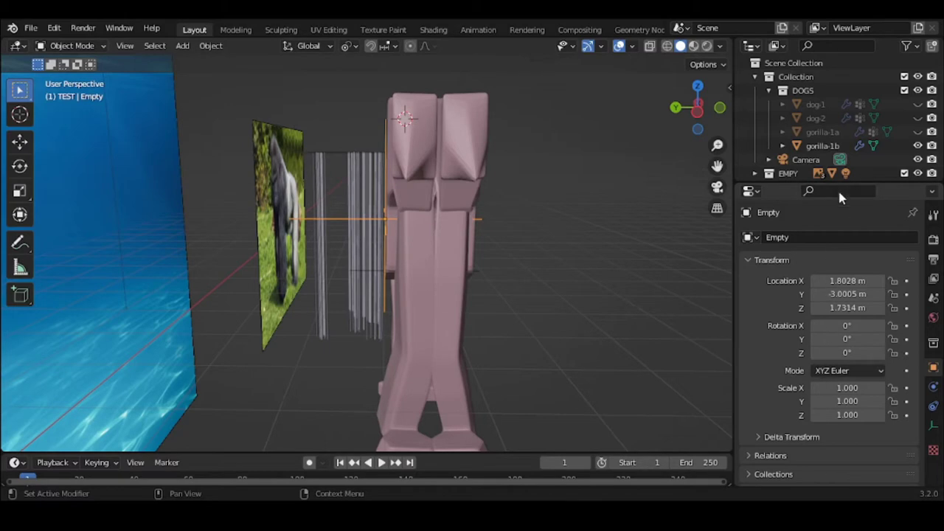
scroll(778, 151, "down", 2)
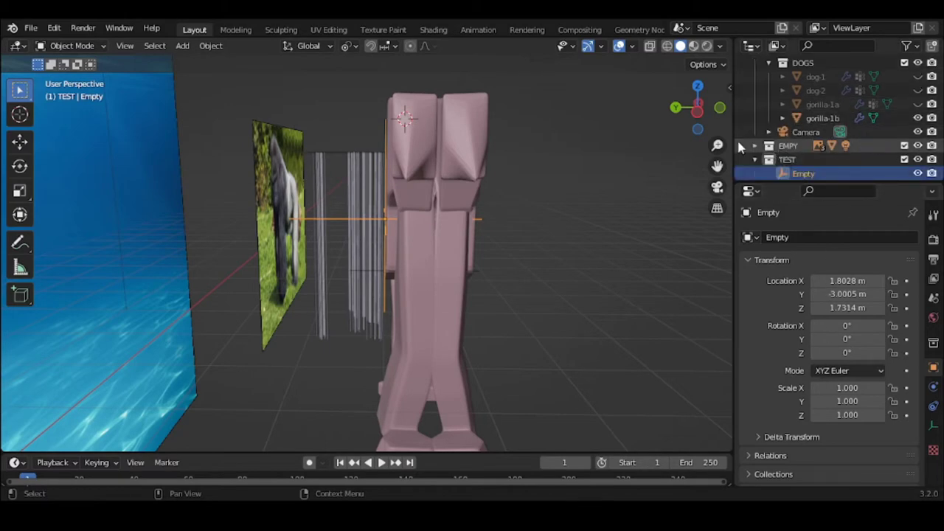
Step: Make the Empty gorilla-1b's Mirror modifier mirror object, then reselect the Empty
left_click(447, 160)
left_click(868, 333)
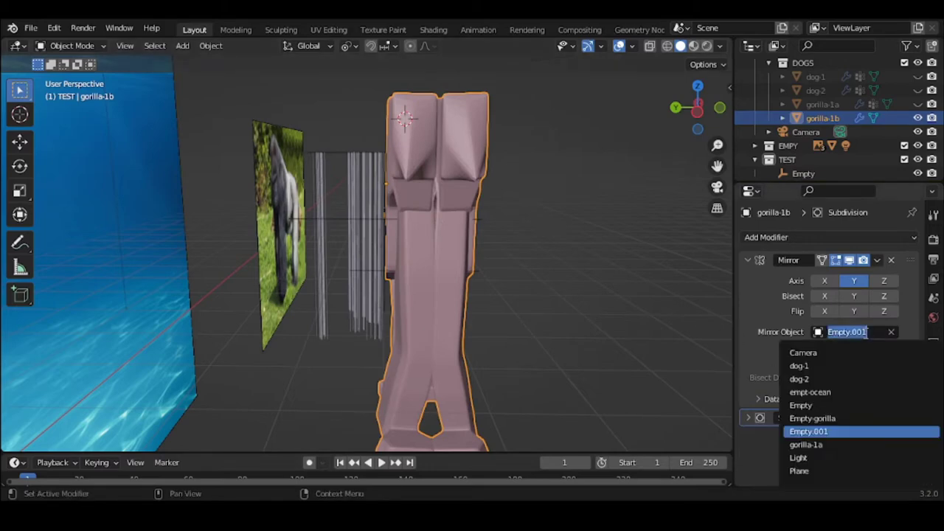
left_click(840, 405)
scroll(378, 247, "up", 2)
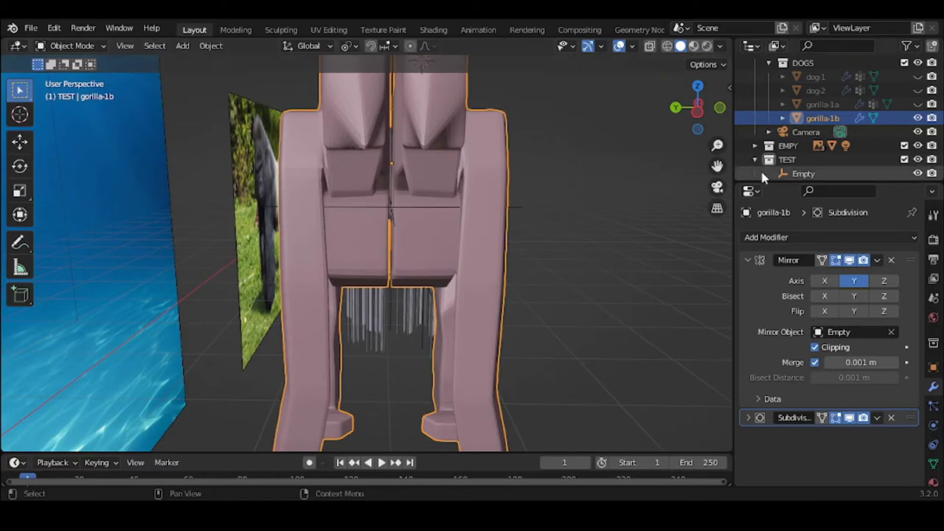
left_click(787, 174)
scroll(442, 255, "down", 2)
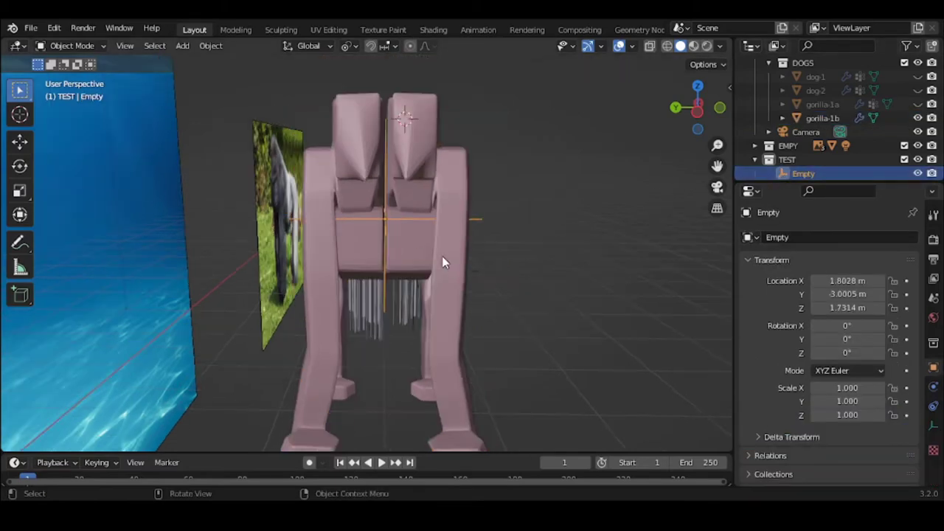
Step: Move the Empty along Y to -3.1786 m and view the gorilla from its side
key("g")
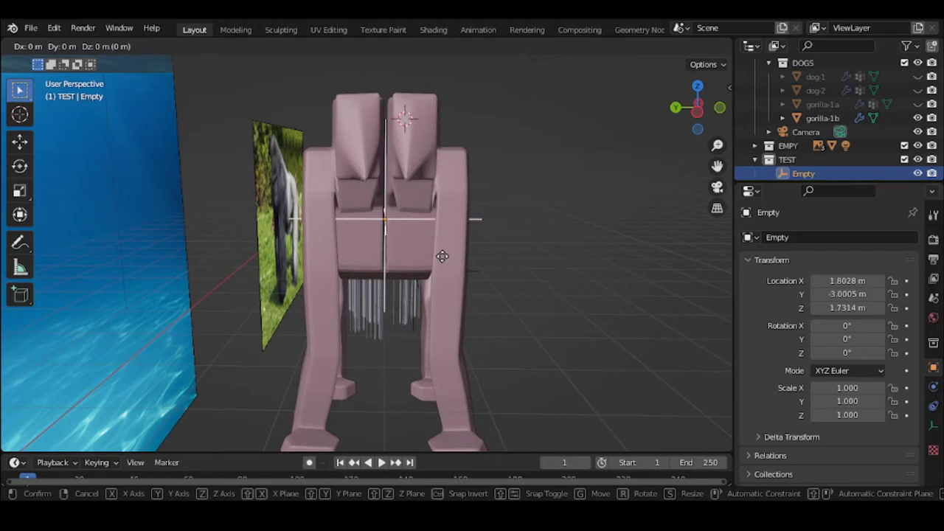
key("x")
key("Escape")
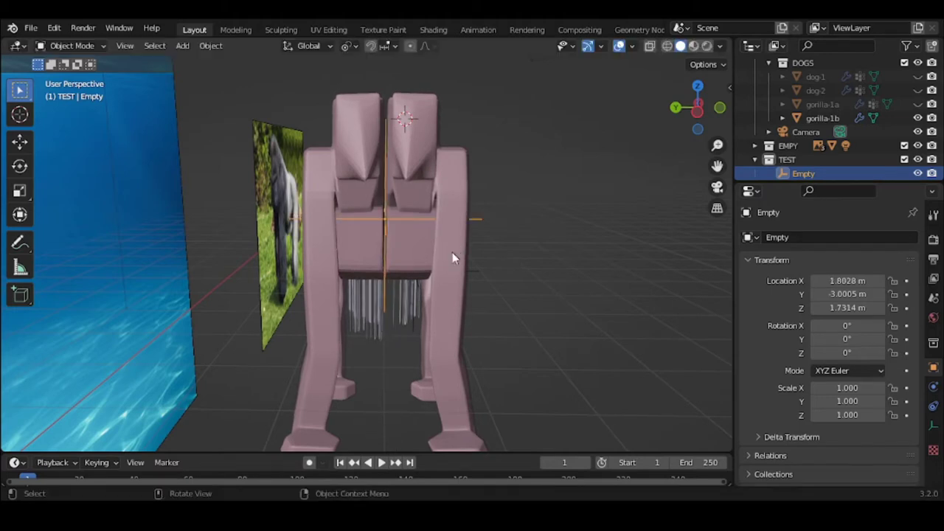
key("g")
key("y")
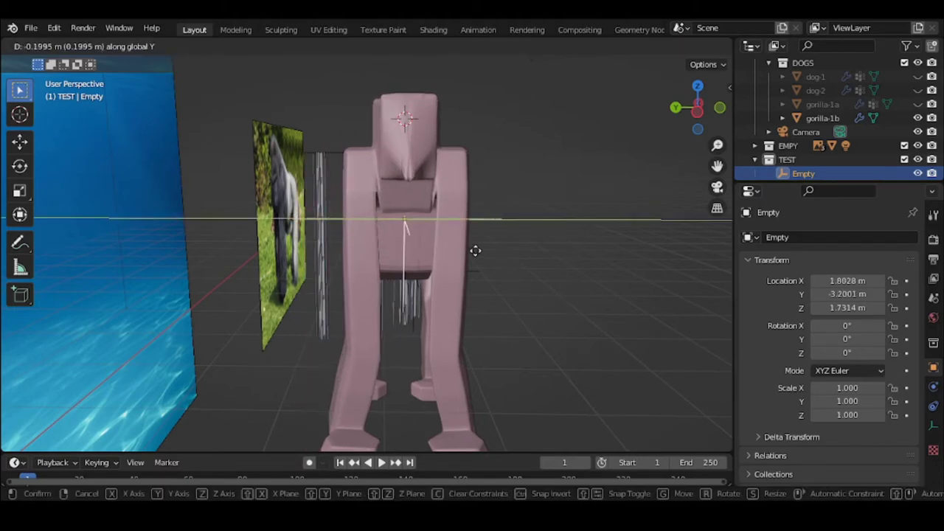
left_click(472, 255)
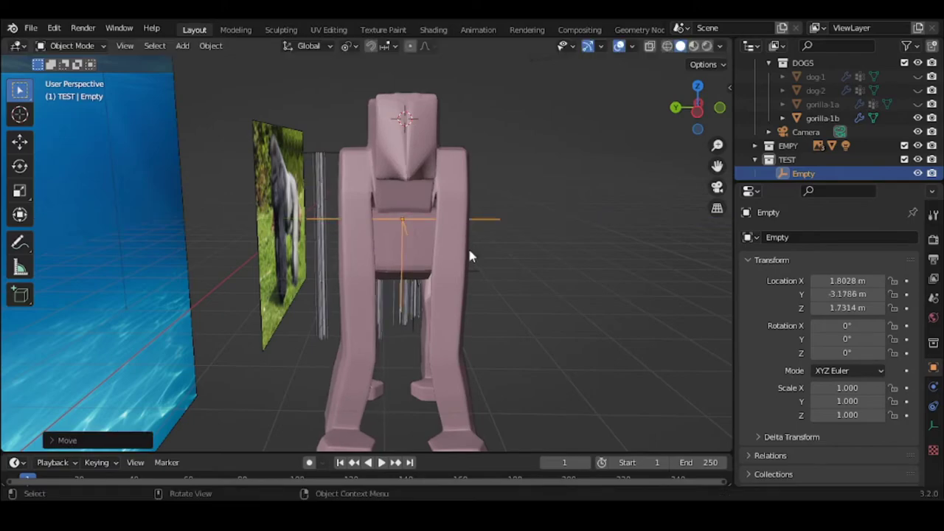
left_click(538, 250)
middle_click_drag(537, 248, 395, 261)
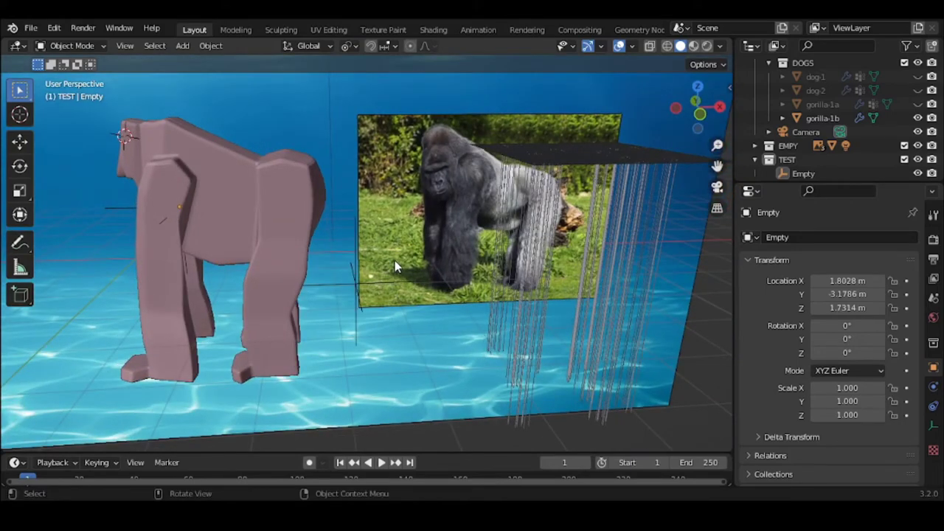
Step: Put gorilla-1b into Edit Mode and orbit around its dense subdivided mesh
left_click(253, 200)
left_click(77, 50)
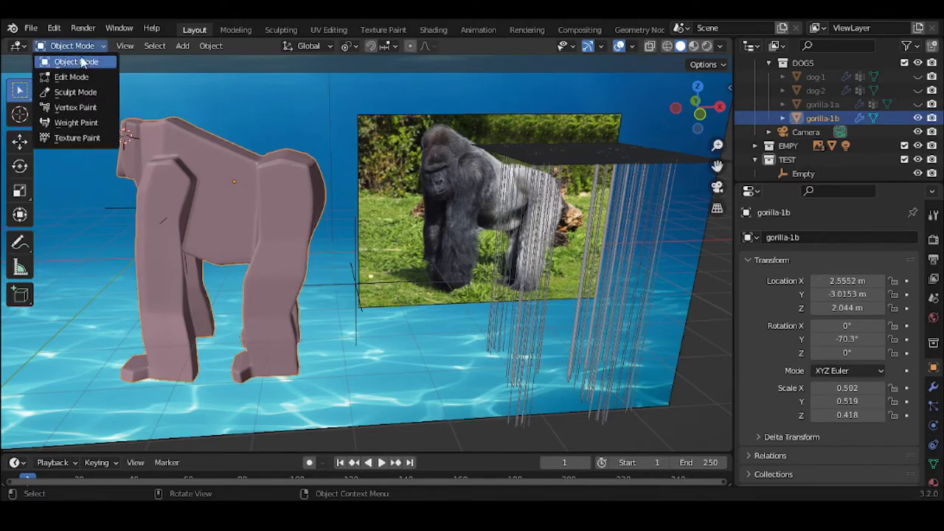
left_click(82, 71)
middle_click_drag(231, 238, 258, 243)
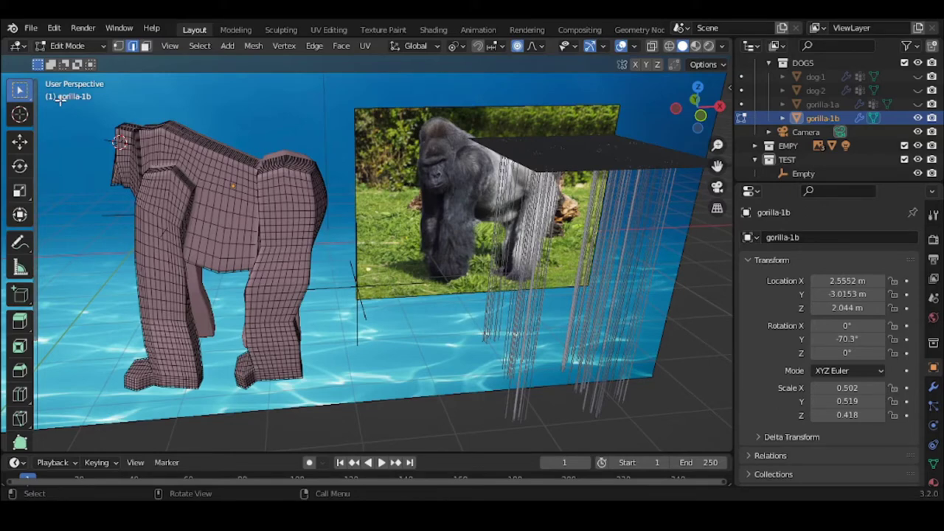
key("c")
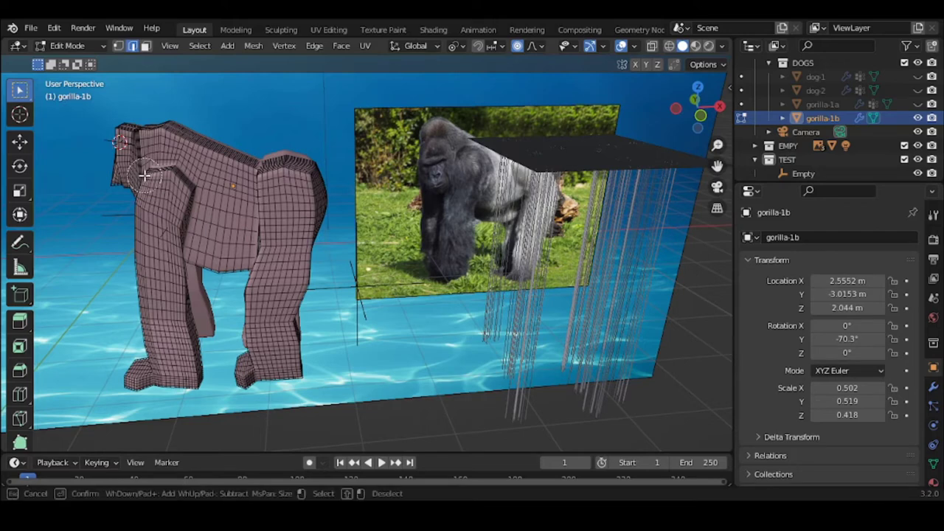
Step: Circle-select faces along the gorilla's back down to the rear foot
left_click(223, 159)
mouse_move(223, 159)
left_mouse_down()
mouse_move(295, 166)
mouse_move(259, 197)
mouse_move(238, 190)
mouse_move(222, 252)
mouse_move(231, 264)
mouse_move(303, 190)
mouse_move(299, 222)
mouse_move(305, 184)
mouse_move(274, 369)
mouse_move(278, 357)
left_mouse_up()
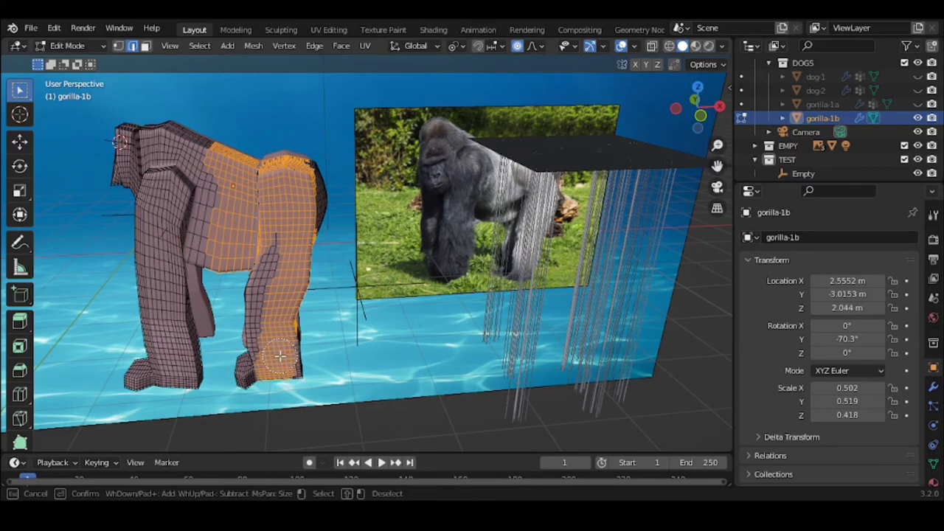
left_click_drag(279, 355, 273, 378)
left_click(274, 382)
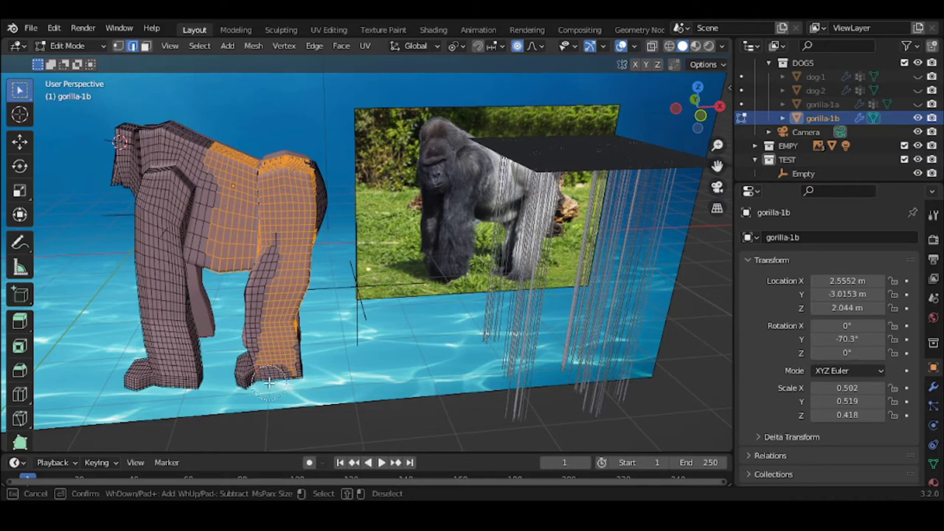
mouse_move(269, 383)
left_mouse_down()
mouse_move(297, 386)
mouse_move(257, 326)
mouse_move(280, 230)
left_mouse_up()
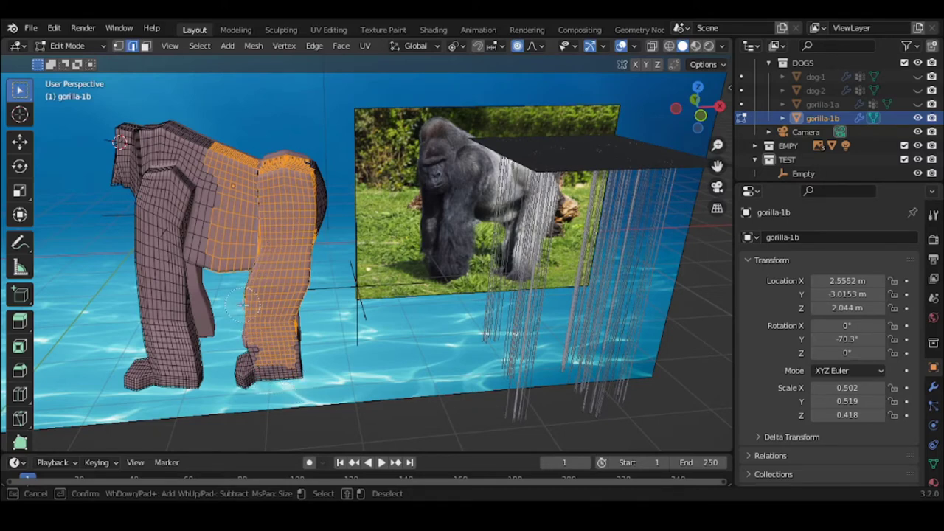
key("Escape")
Step: Add faces down the gorilla's leg to the selection
middle_click_drag(242, 305, 192, 286)
key("c")
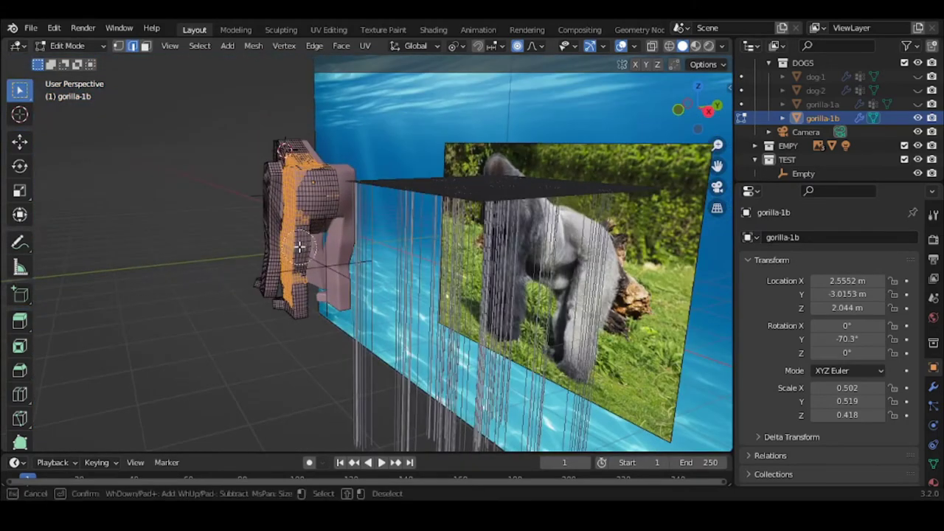
mouse_move(299, 257)
left_mouse_down()
mouse_move(299, 287)
mouse_move(294, 275)
left_mouse_up()
key("Escape")
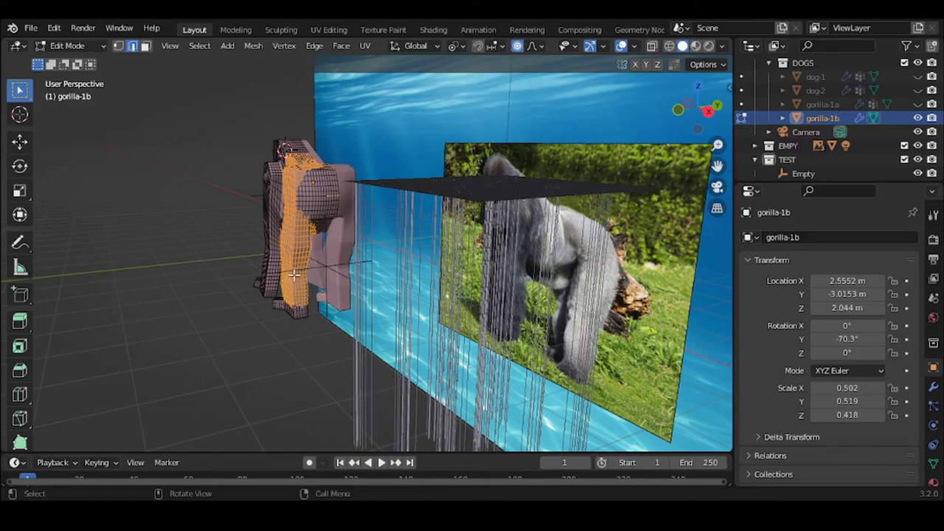
Step: From below, add chest-down faces and deselect stray lower-limb faces
mouse_move(294, 273)
middle_mouse_down()
mouse_move(281, 204)
mouse_move(295, 179)
mouse_move(453, 155)
mouse_move(531, 155)
middle_mouse_up()
key("c")
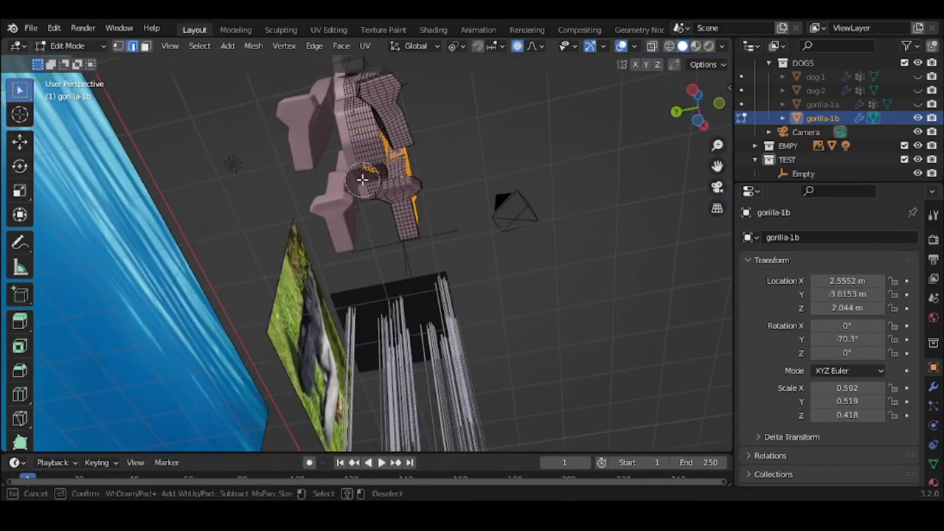
left_click_drag(361, 135, 375, 189)
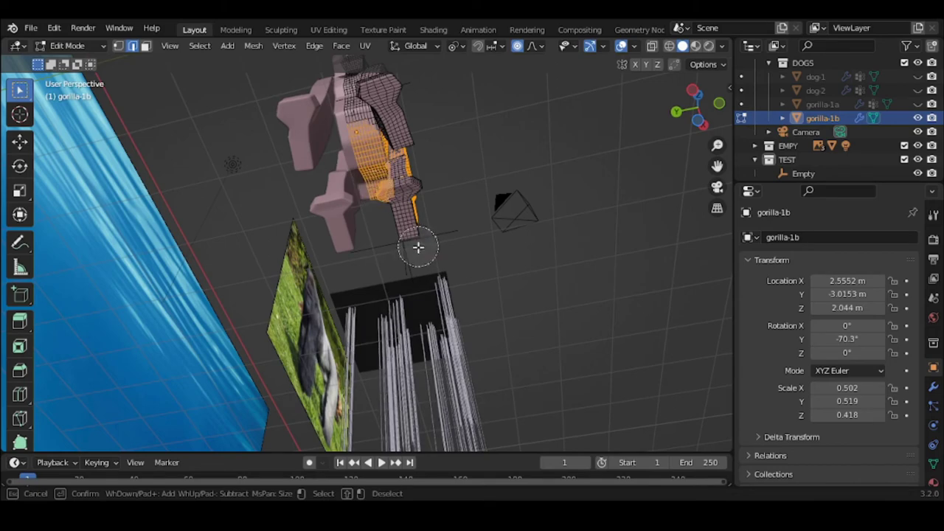
middle_click_drag(425, 257, 461, 303)
left_click_drag(447, 295, 440, 280)
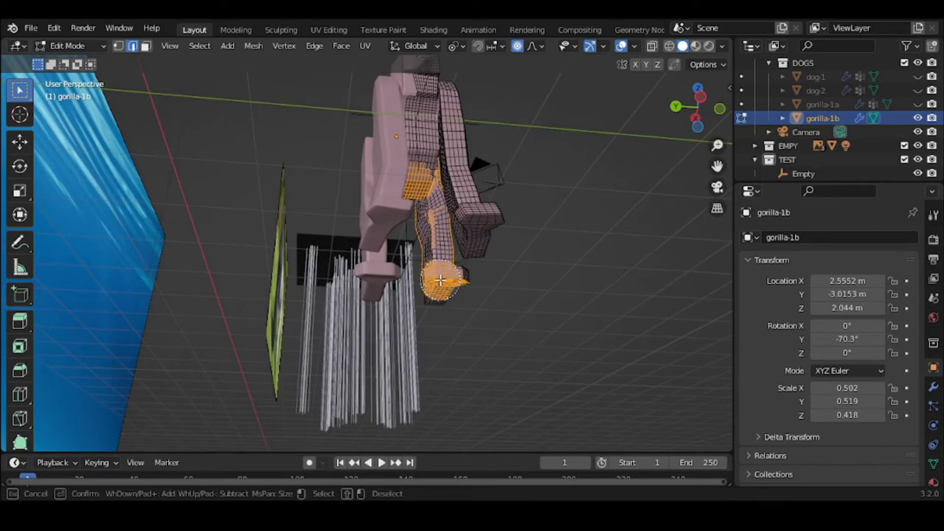
middle_click(439, 280)
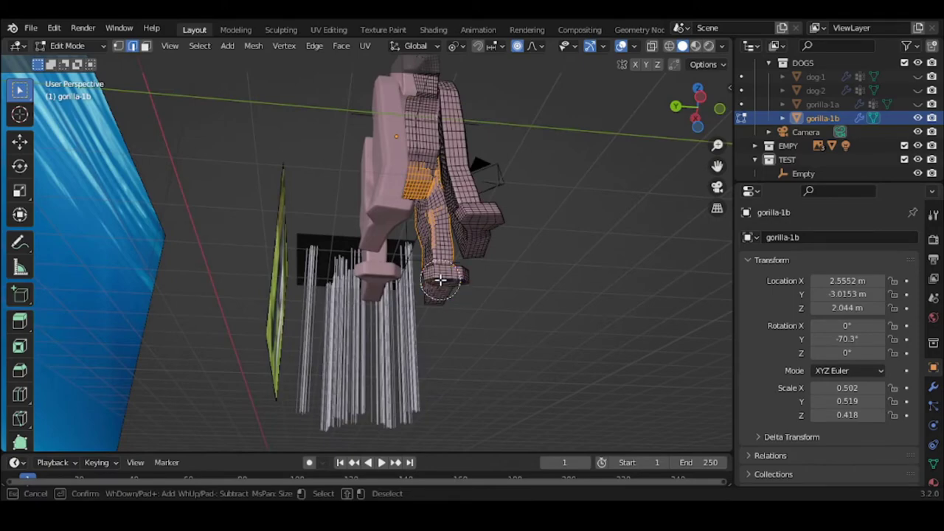
right_click(440, 279)
middle_click_drag(441, 279, 654, 258)
Step: Circle-select faces along the gorilla's limb, deselecting the lower-leg faces
key("c")
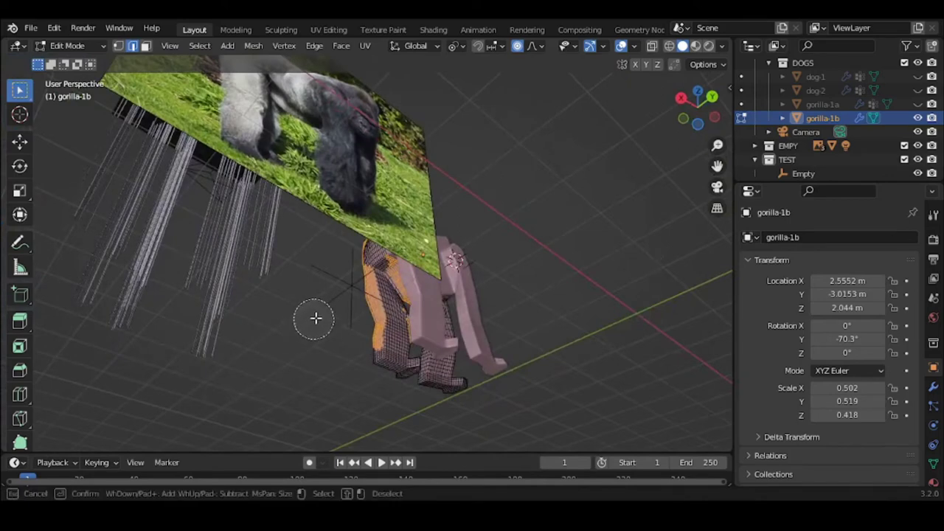
mouse_move(377, 290)
left_mouse_down()
mouse_move(391, 327)
mouse_move(386, 369)
left_mouse_up()
middle_click(388, 366)
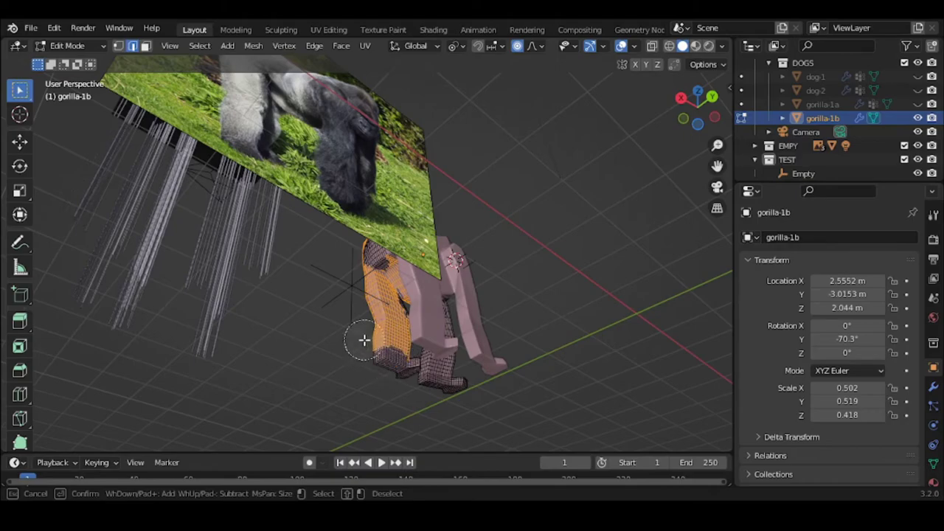
right_click(365, 340)
mouse_move(349, 331)
middle_mouse_down()
mouse_move(563, 388)
mouse_move(525, 428)
middle_mouse_up()
Step: Make further circle-select passes on the mesh's right side from a frontal view
middle_click_drag(241, 209, 393, 236)
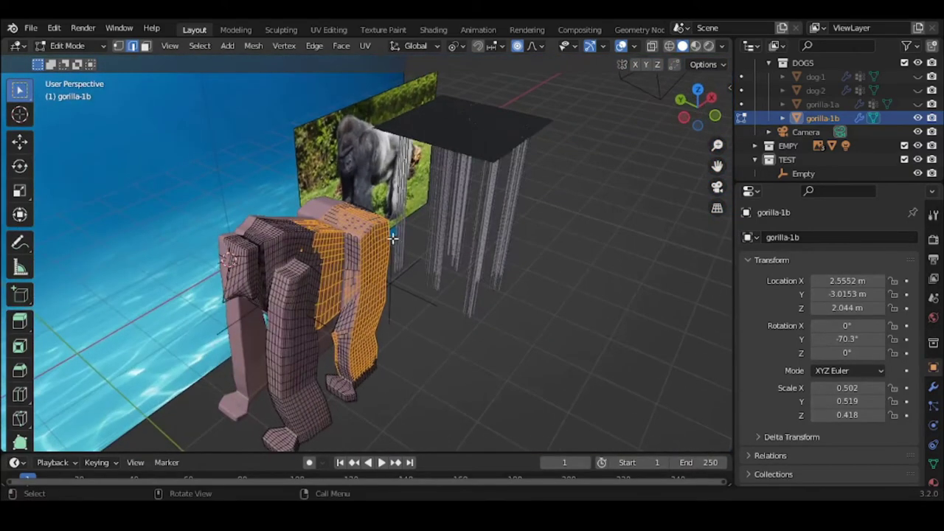
middle_click_drag(331, 298, 341, 288)
key("c")
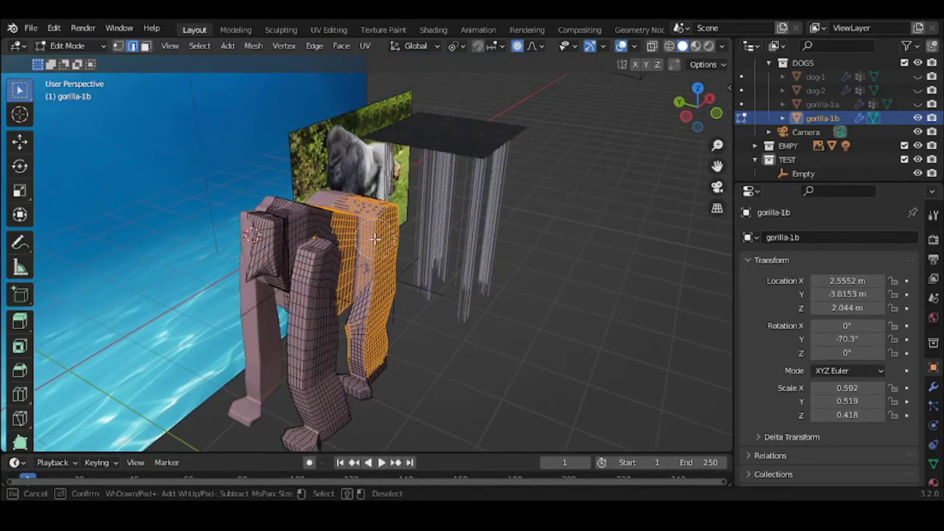
right_click(371, 356)
key("c")
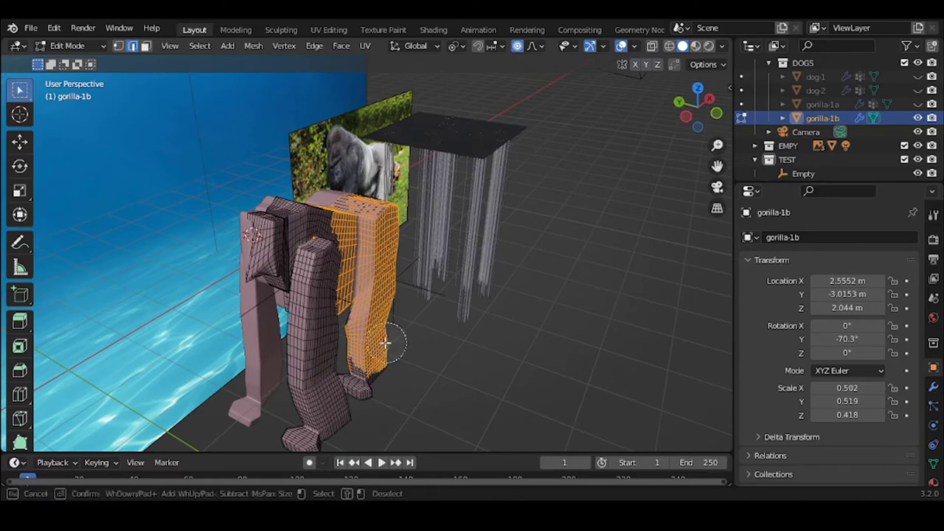
right_click(407, 340)
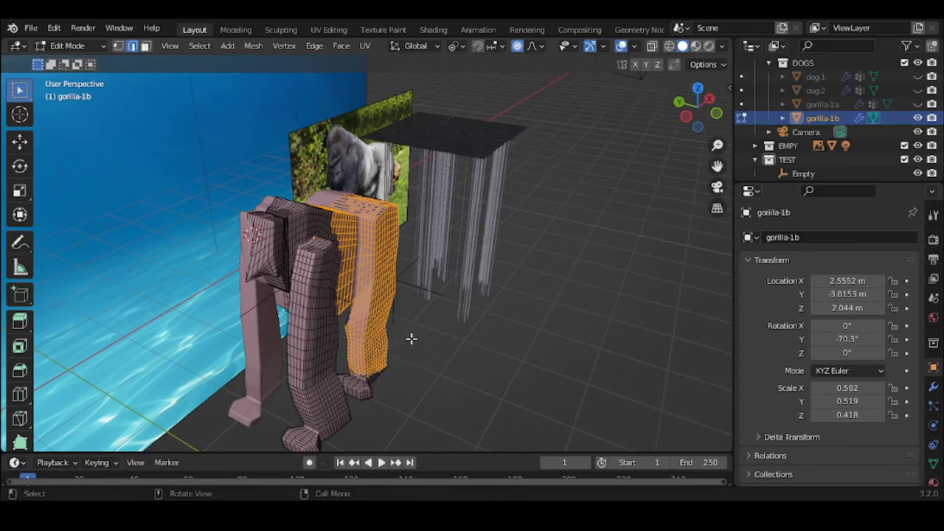
middle_click_drag(410, 335, 384, 332)
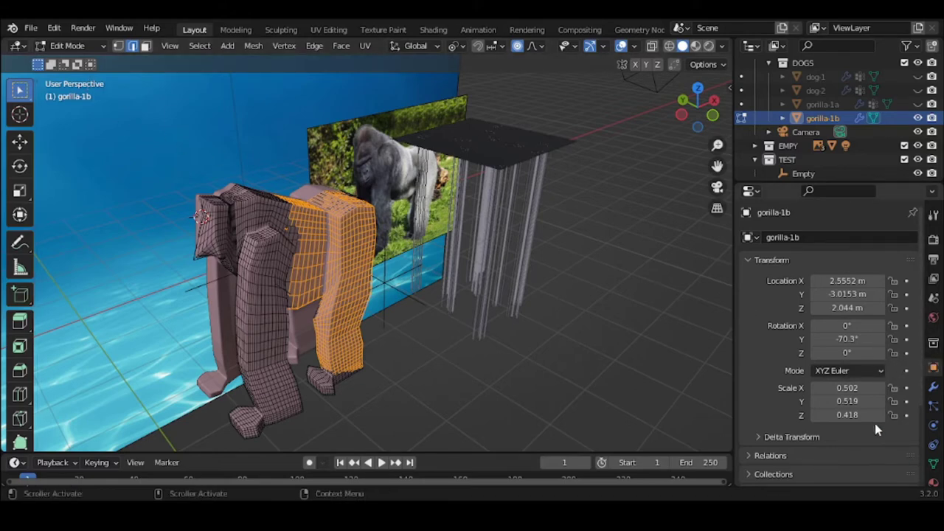
Step: Add a vertex group to gorilla-1b and reselect the white group's faces to check them
left_click(933, 464)
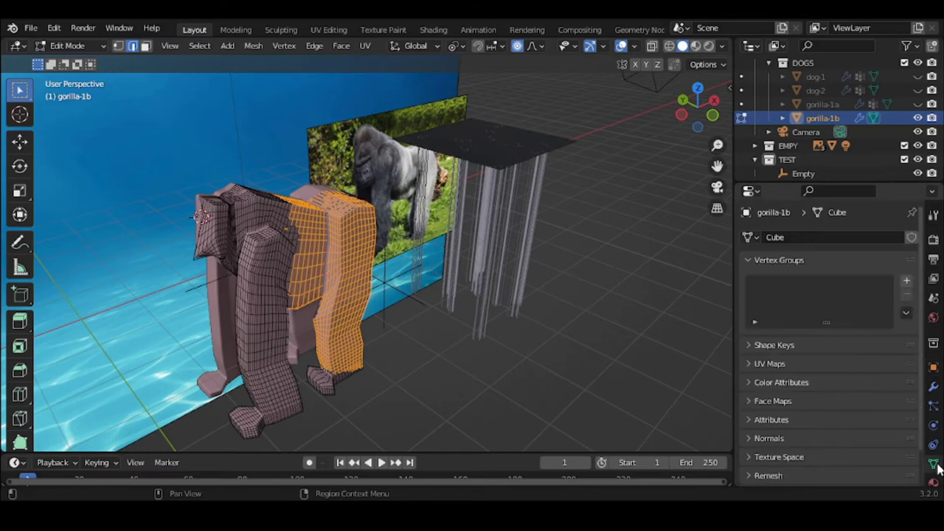
left_click(907, 281)
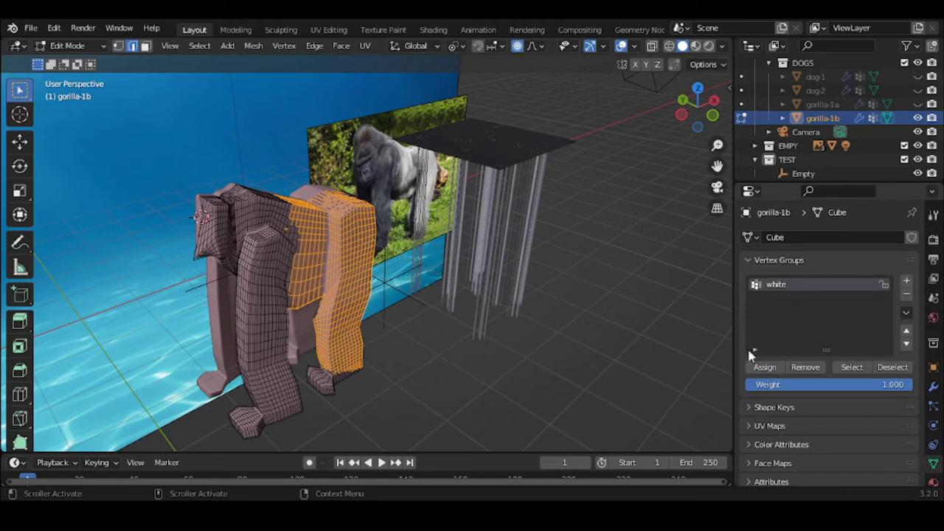
left_click(510, 365)
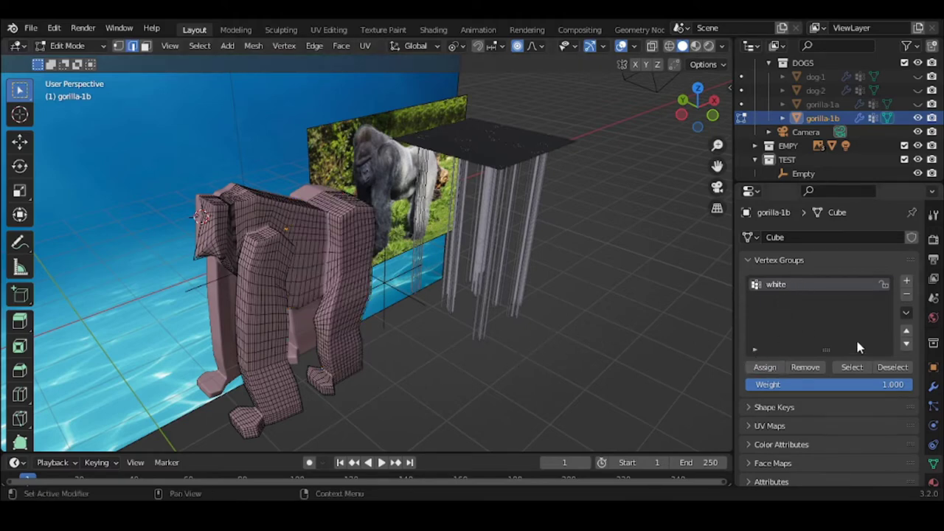
left_click(848, 369)
left_click(578, 302)
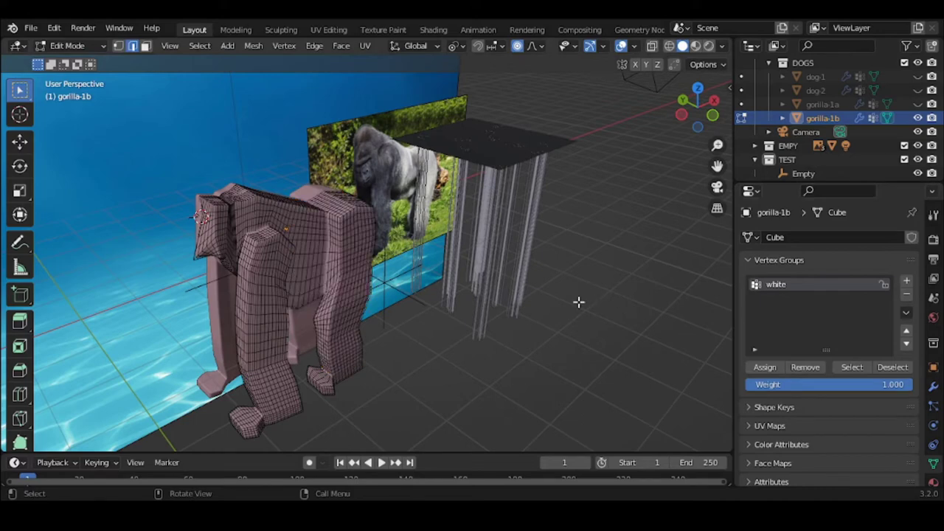
Step: Add a second vertex group and name it 'black'
left_click(905, 285)
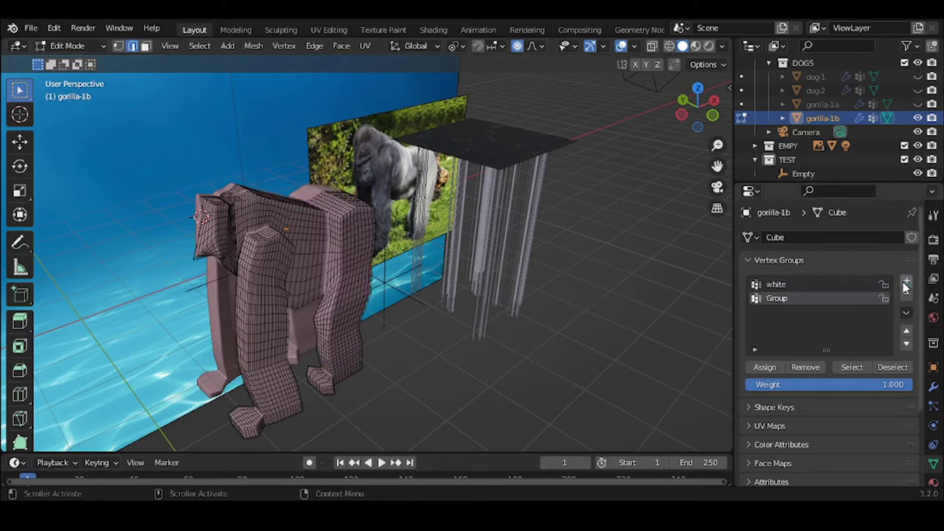
double_click(799, 296)
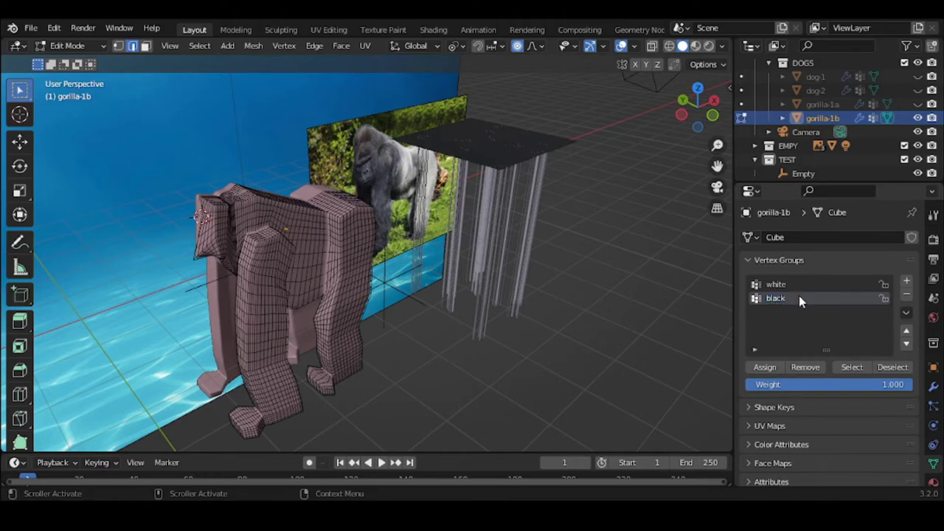
type("black")
key("Return")
middle_click_drag(303, 210, 294, 163)
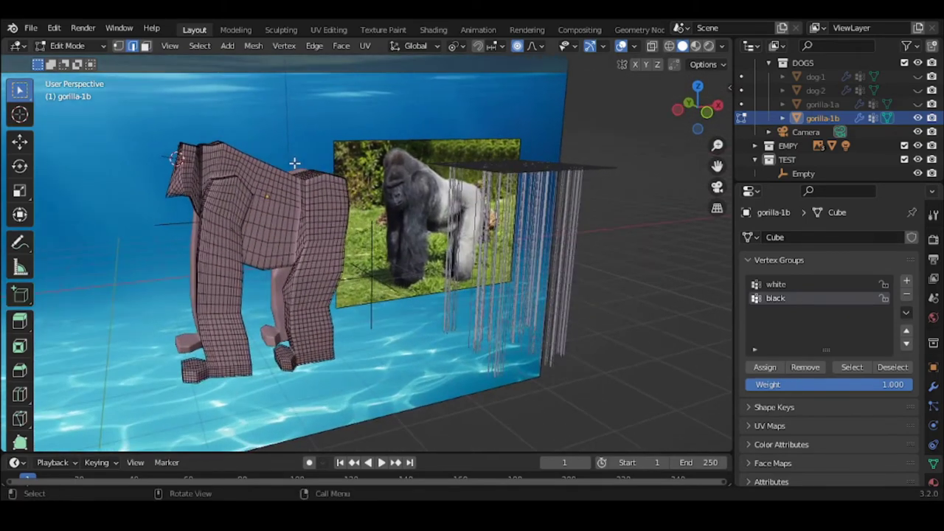
Step: Circle-select the gorilla's head and shoulder faces in face select mode
key("c")
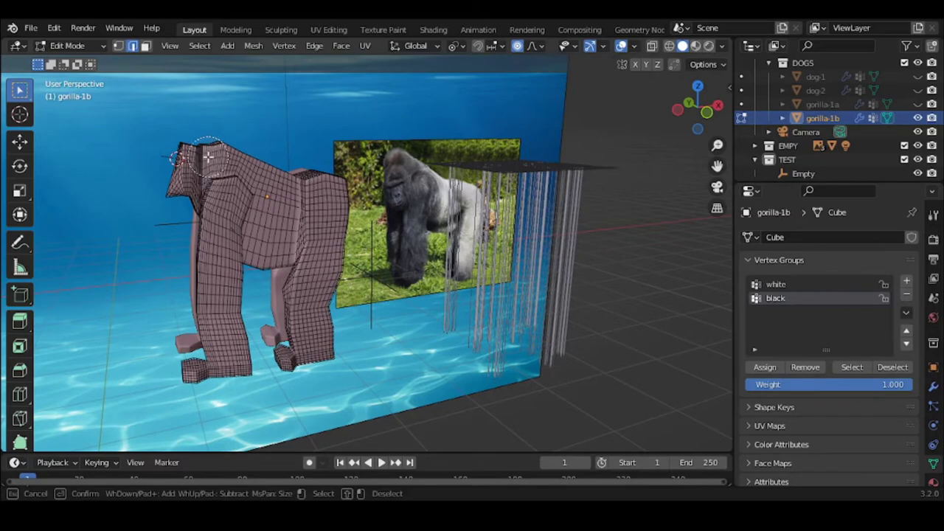
mouse_move(212, 155)
left_mouse_down()
mouse_move(220, 173)
mouse_move(243, 174)
mouse_move(256, 247)
mouse_move(217, 220)
left_mouse_up()
key("Escape")
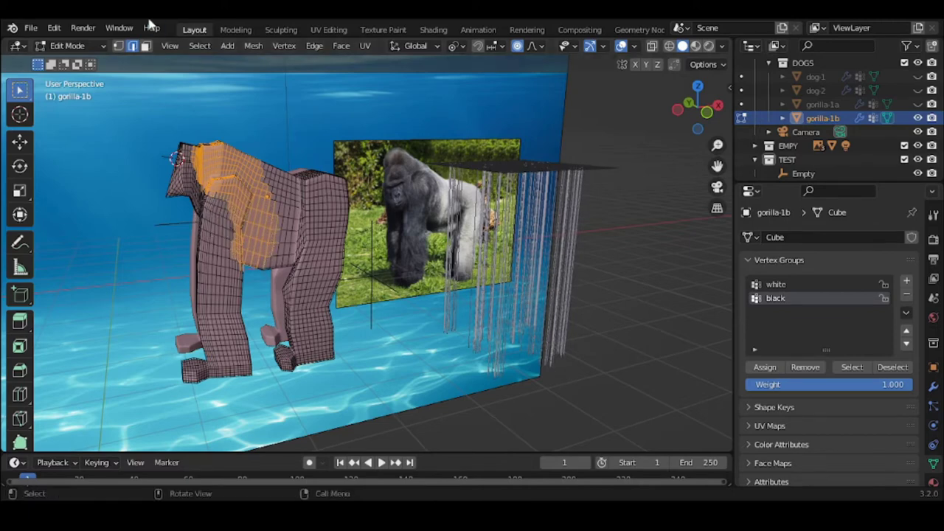
left_click(147, 46)
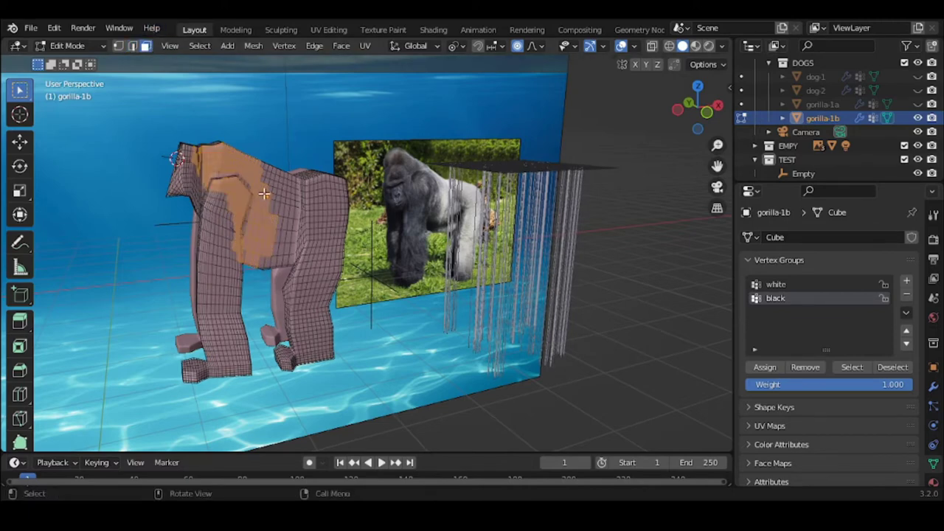
key("x")
key("c")
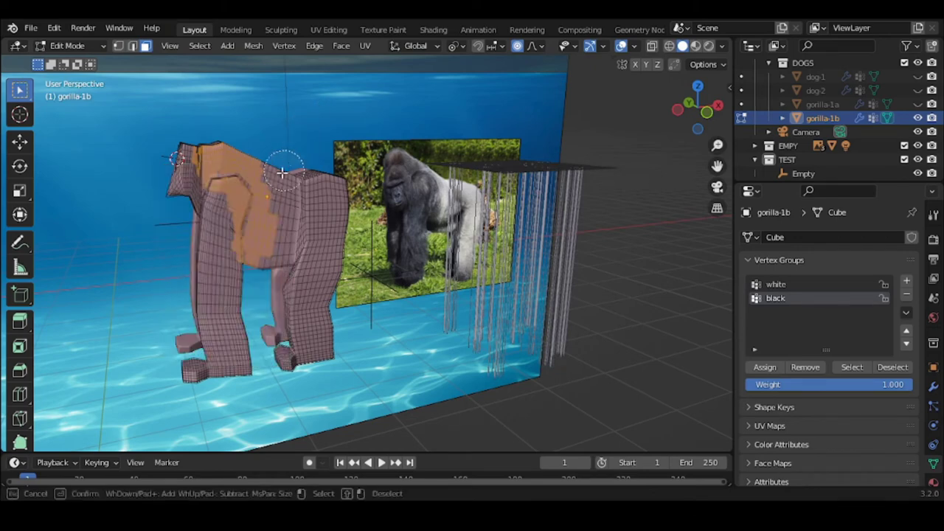
mouse_move(251, 211)
left_mouse_down()
mouse_move(227, 222)
mouse_move(219, 203)
mouse_move(238, 264)
mouse_move(233, 343)
mouse_move(222, 333)
mouse_move(218, 287)
mouse_move(241, 180)
mouse_move(234, 169)
mouse_move(228, 224)
left_mouse_up()
right_click(228, 225)
middle_click_drag(196, 222, 354, 199)
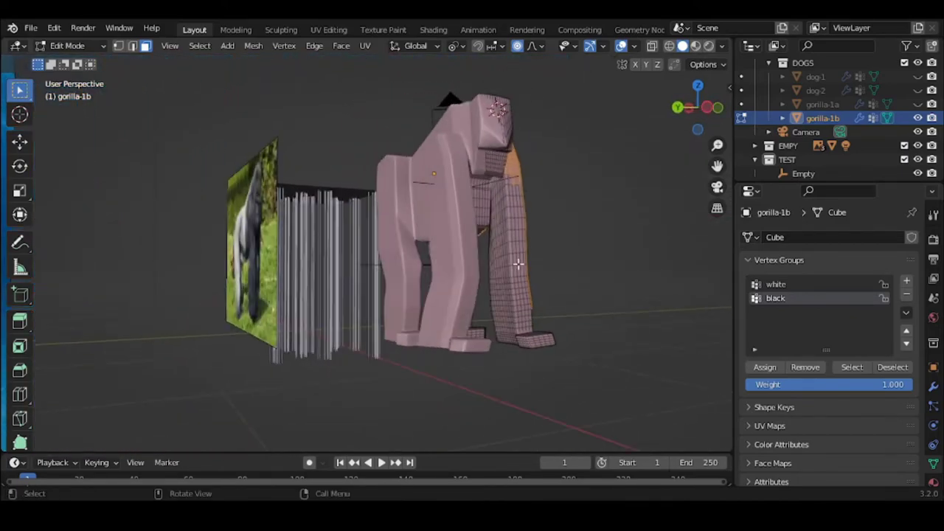
Step: Add the chest faces and more shoulder faces to the selection
key("c")
left_click(497, 180)
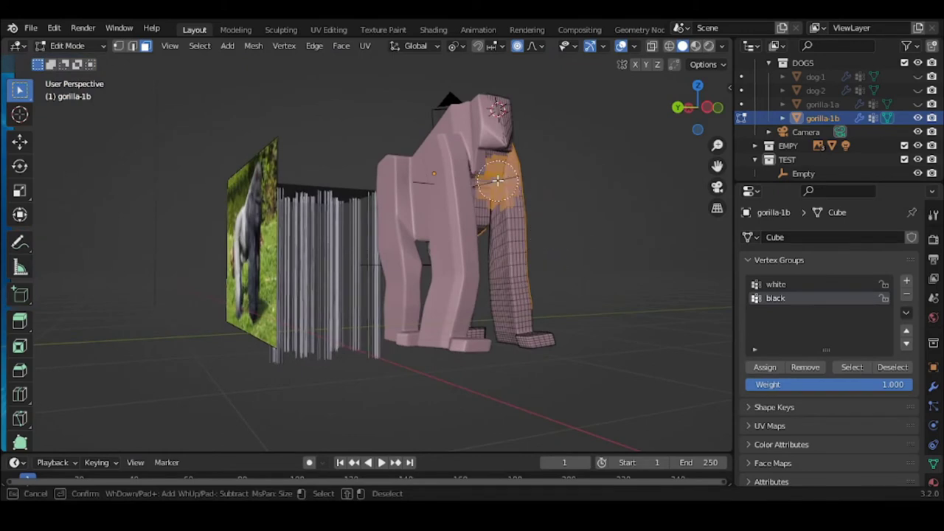
mouse_move(497, 180)
left_mouse_down()
mouse_move(501, 209)
mouse_move(494, 205)
mouse_move(515, 231)
mouse_move(515, 304)
left_mouse_up()
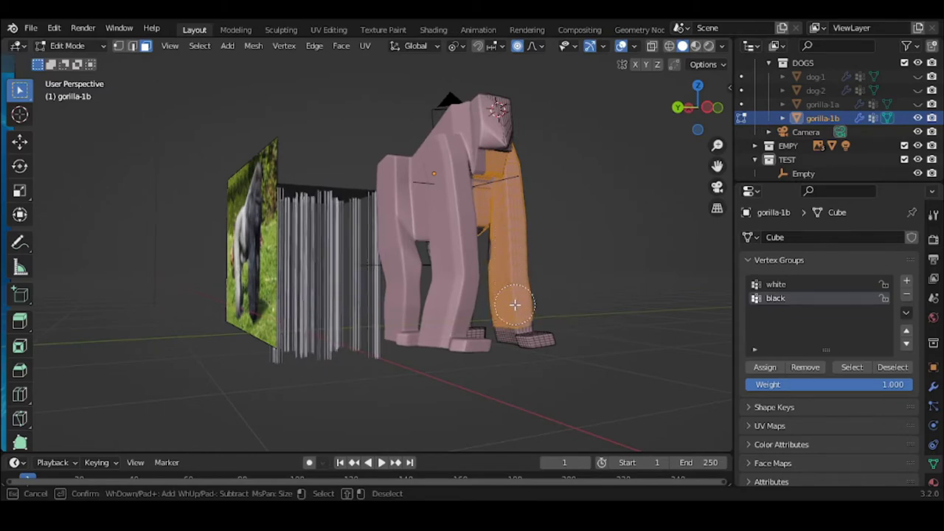
right_click(519, 304)
middle_click_drag(496, 288, 563, 176)
mouse_move(503, 242)
middle_mouse_down()
mouse_move(451, 248)
mouse_move(459, 243)
middle_mouse_up()
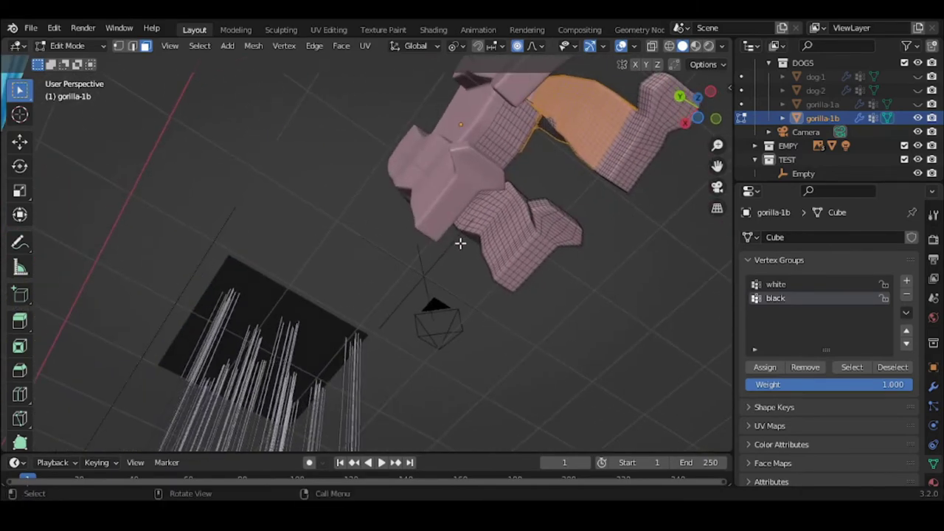
key("c")
mouse_move(522, 110)
left_mouse_down()
mouse_move(529, 121)
mouse_move(517, 122)
left_mouse_up()
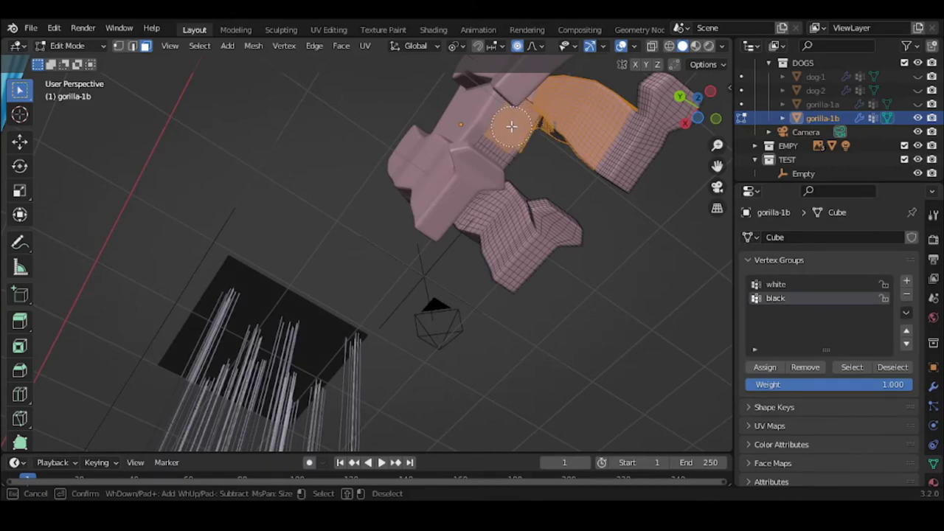
right_click(511, 125)
Step: Clear the selection and reselect the black group's faces to verify them
middle_click_drag(511, 125, 380, 259)
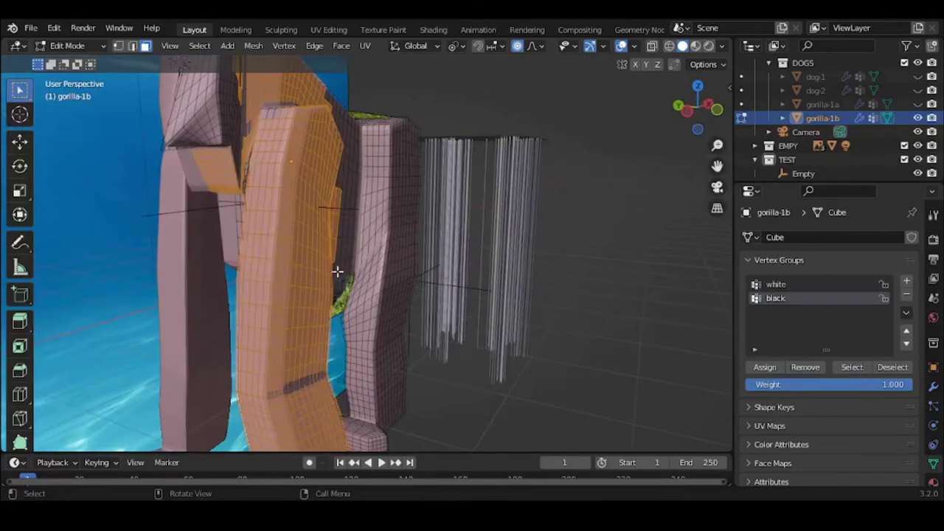
middle_click_drag(335, 228, 268, 257)
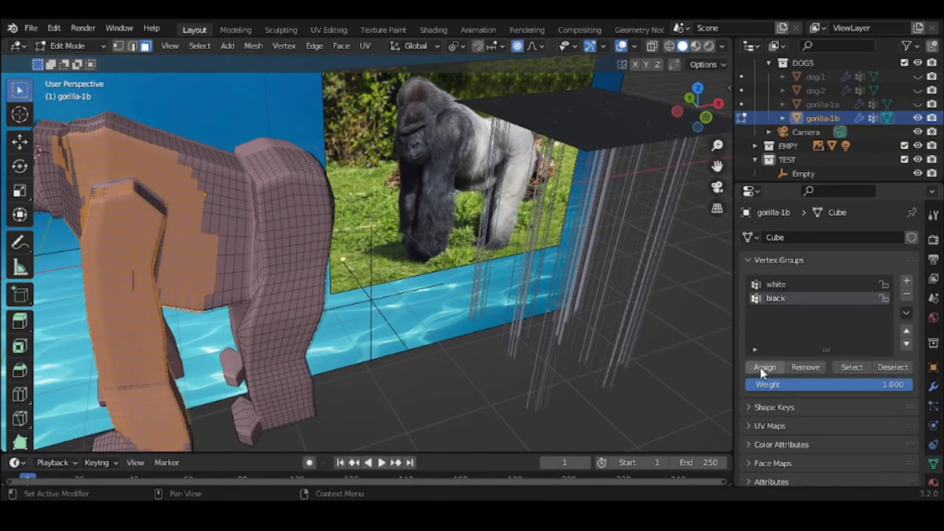
middle_click_drag(360, 369, 360, 367)
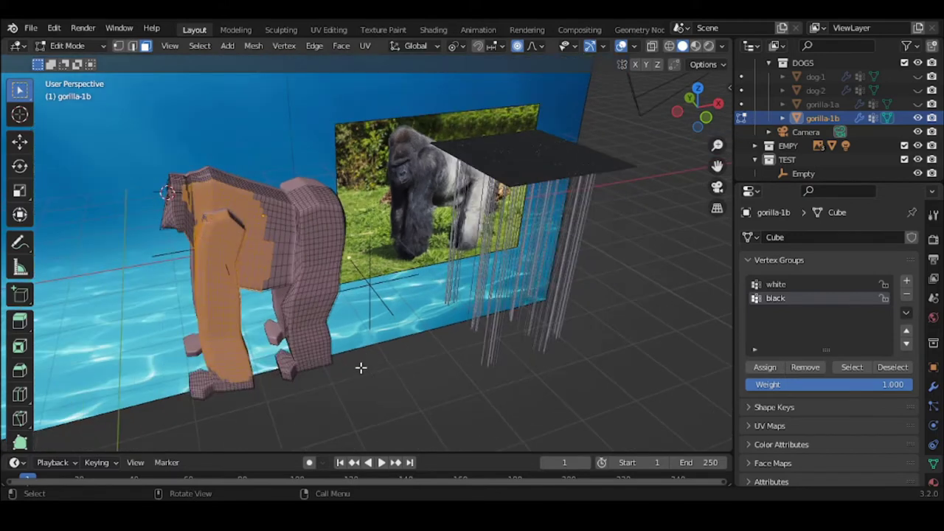
left_click(404, 381)
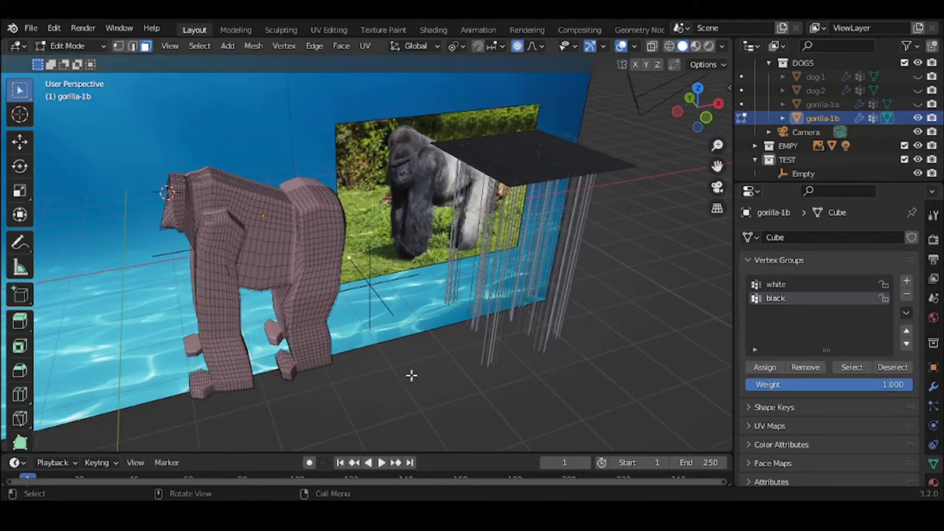
left_click(853, 368)
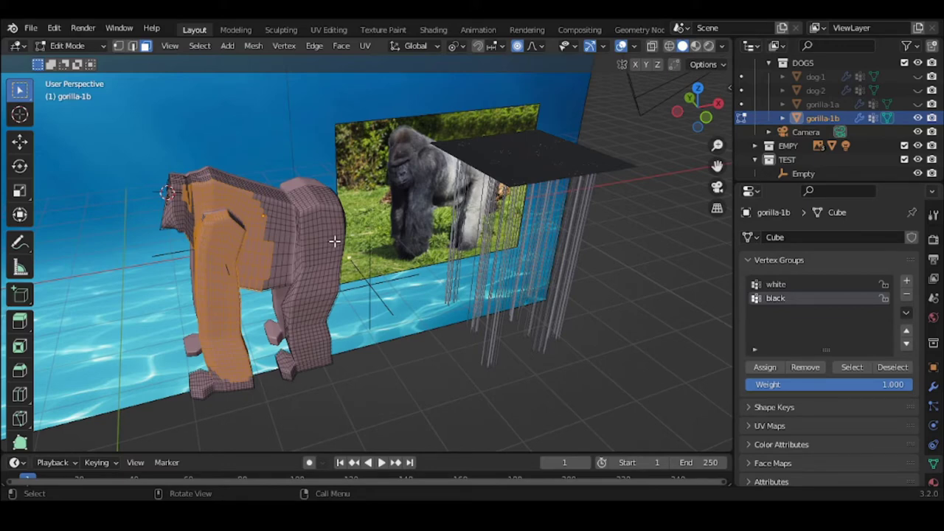
Step: Inspect the black group's faces from several angles, then return gorilla-1b to Object Mode
middle_click_drag(334, 241, 505, 238)
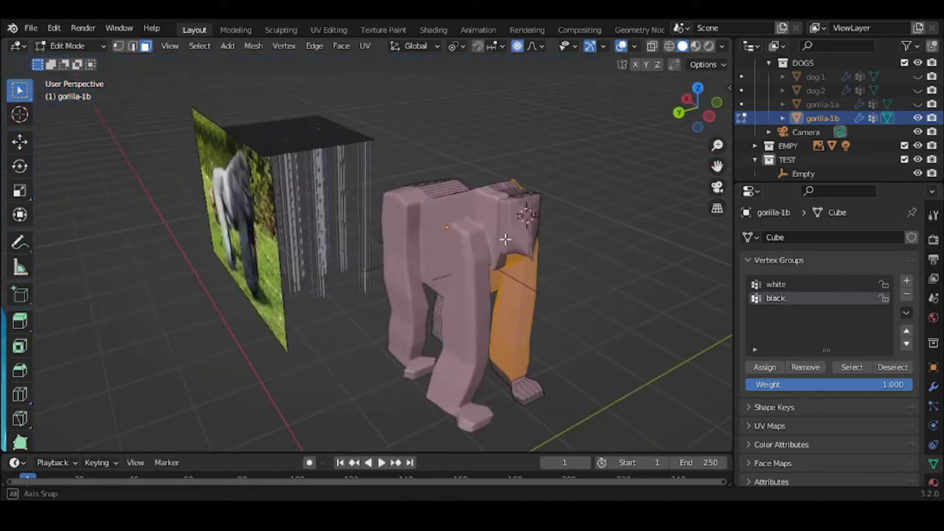
middle_click_drag(505, 238, 504, 238)
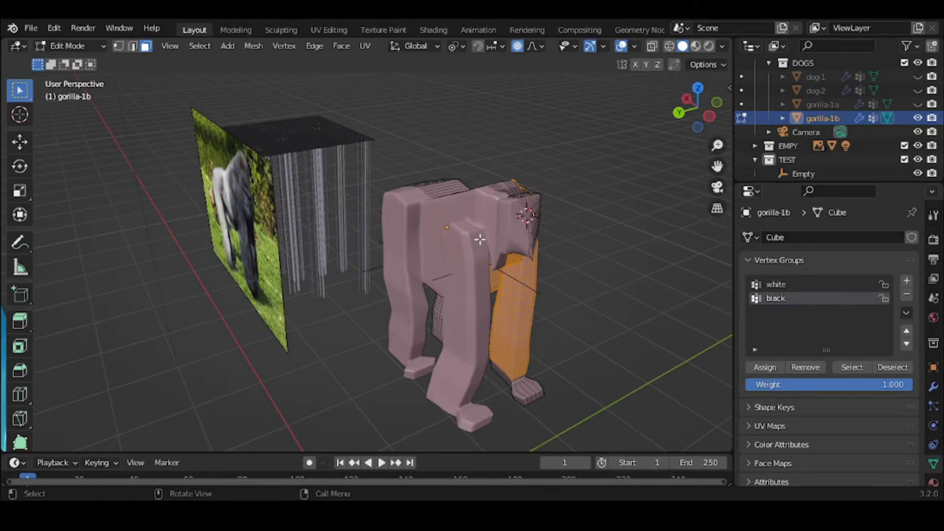
middle_click_drag(480, 240, 361, 248)
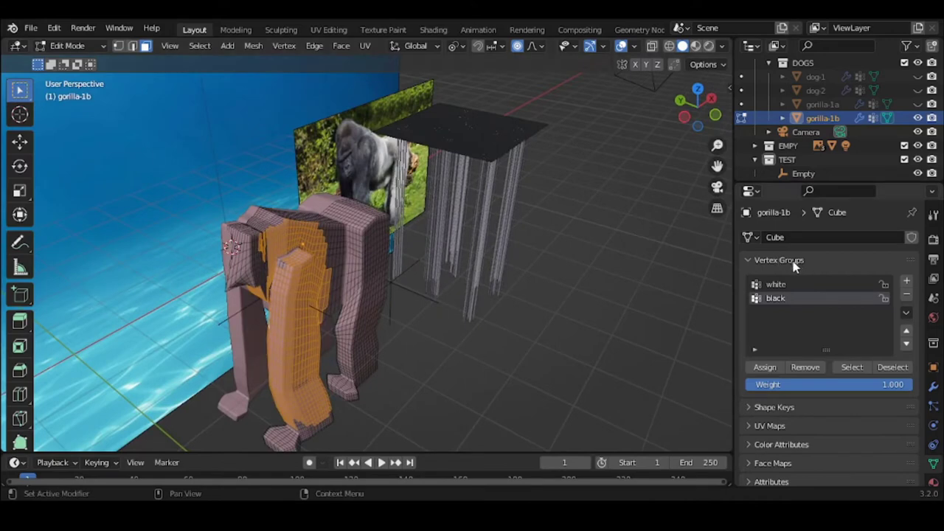
left_click(65, 46)
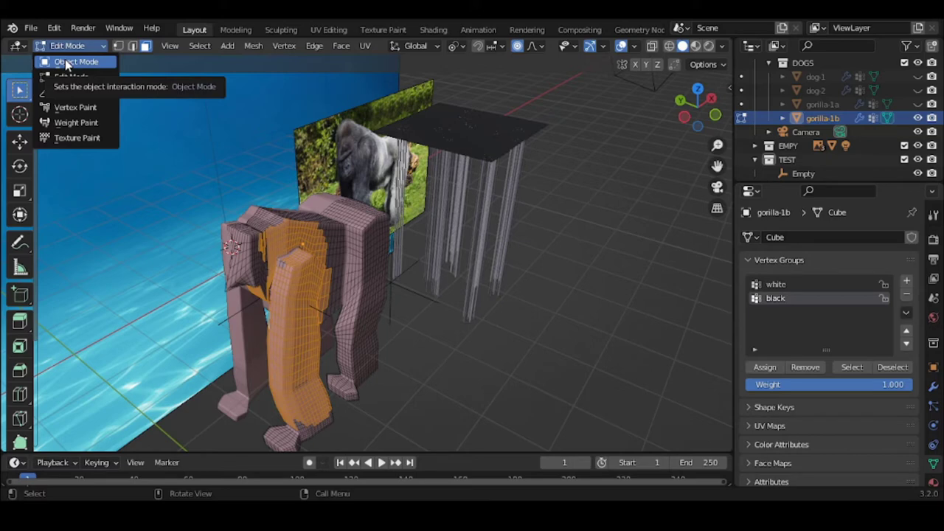
left_click(65, 62)
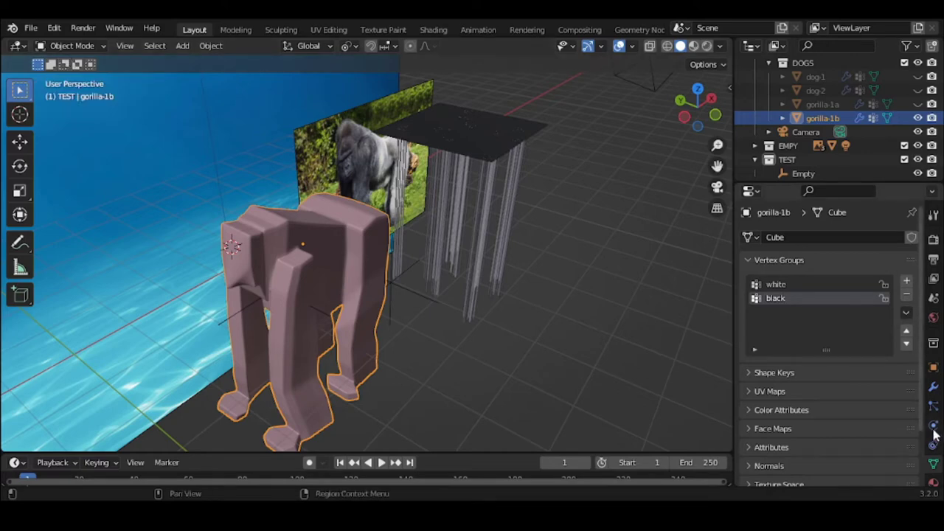
Step: Apply gorilla-1b's Mirror modifier so only Subdivision remains, and bring up the interaction modes
left_click(933, 388)
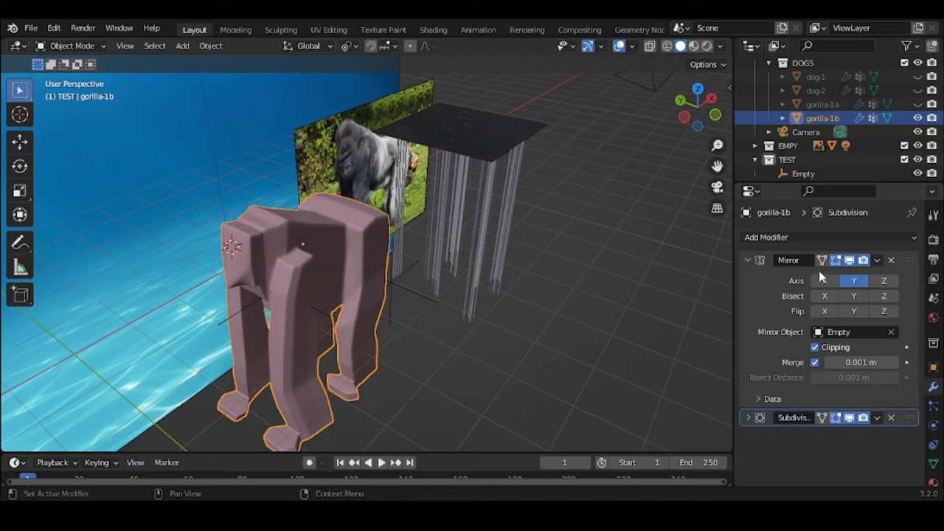
left_click(879, 262)
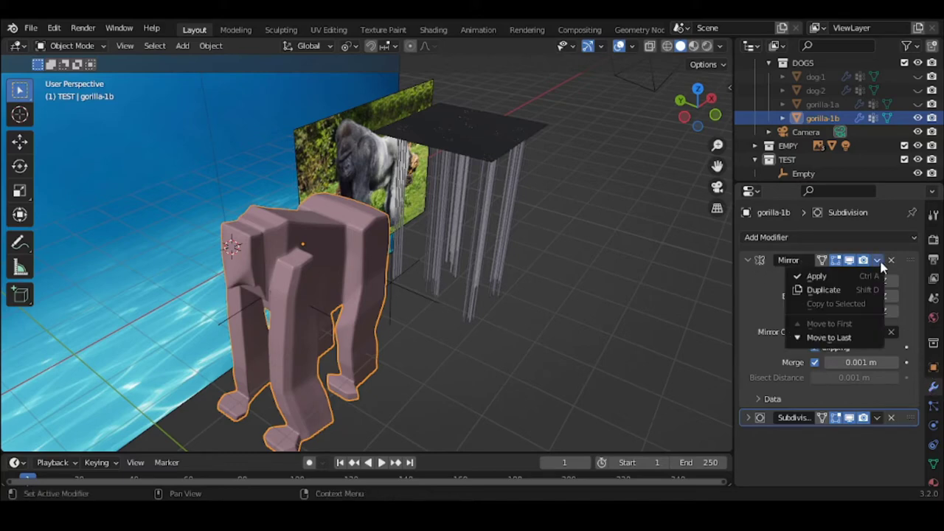
left_click(852, 278)
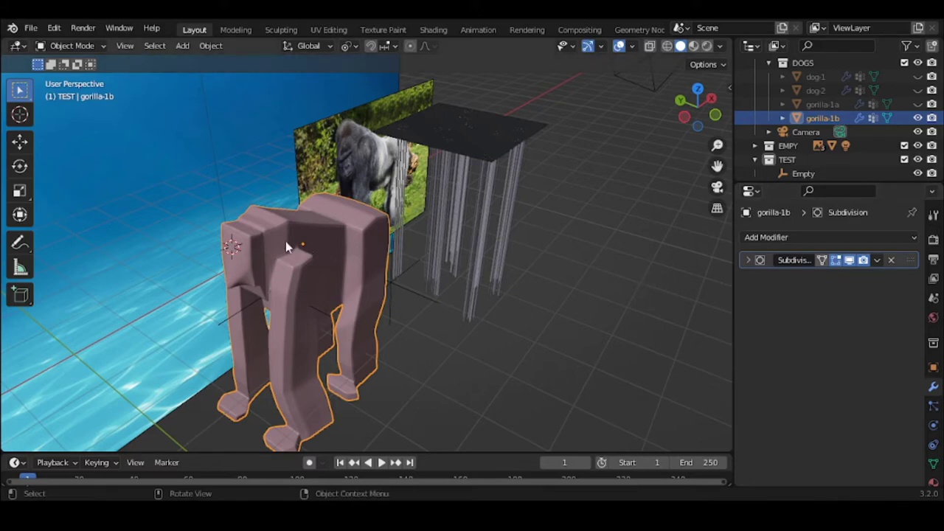
left_click(68, 46)
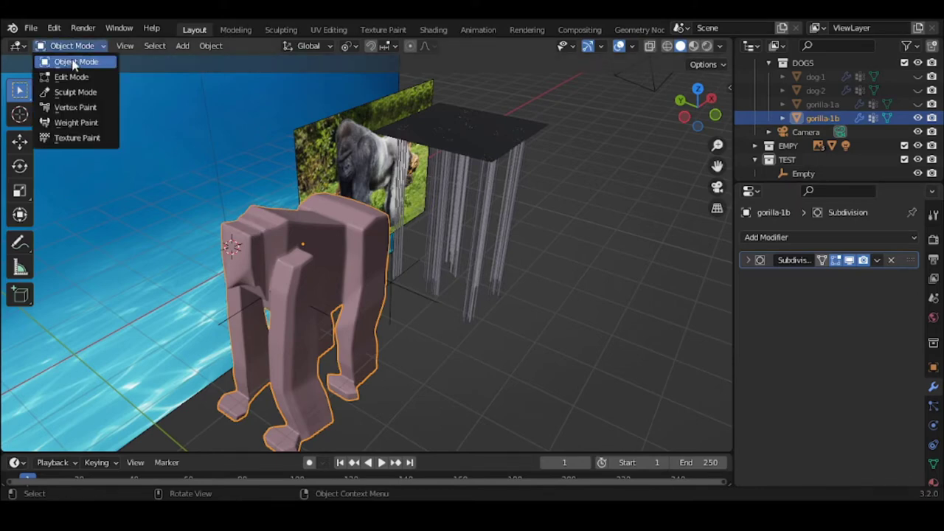
Step: Put gorilla-1b in Edit Mode and circle-select part of its mirrored mesh
left_click(72, 77)
middle_click_drag(185, 221, 277, 251)
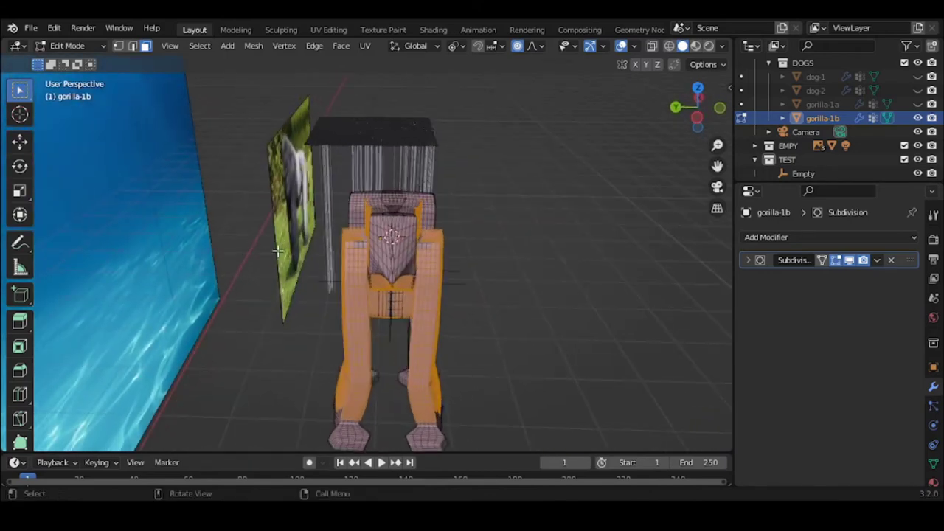
scroll(277, 251, "up", 5)
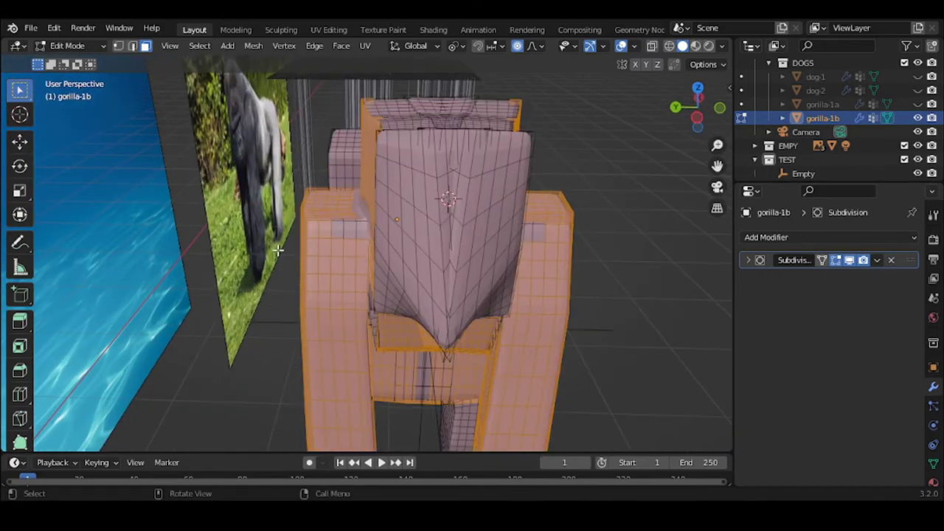
key("c")
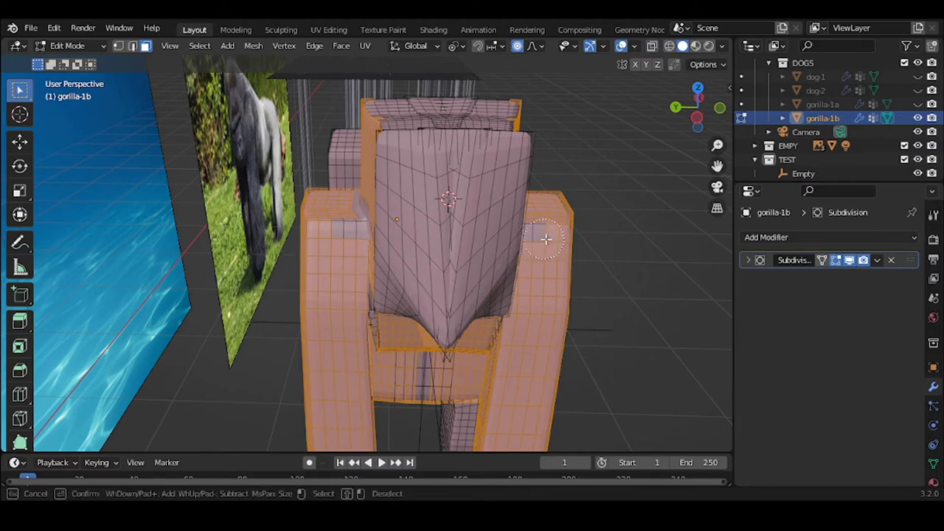
right_click(598, 236)
mouse_move(209, 332)
middle_mouse_down()
mouse_move(244, 341)
mouse_move(264, 330)
middle_mouse_up()
scroll(259, 331, "down", 4)
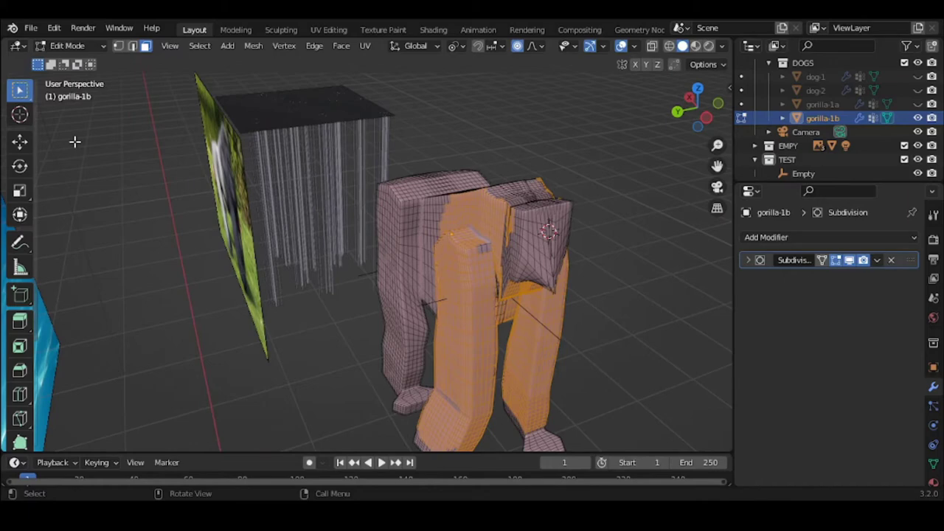
Step: In Object Data Properties, select only the white vertex group's vertices
left_click(934, 464)
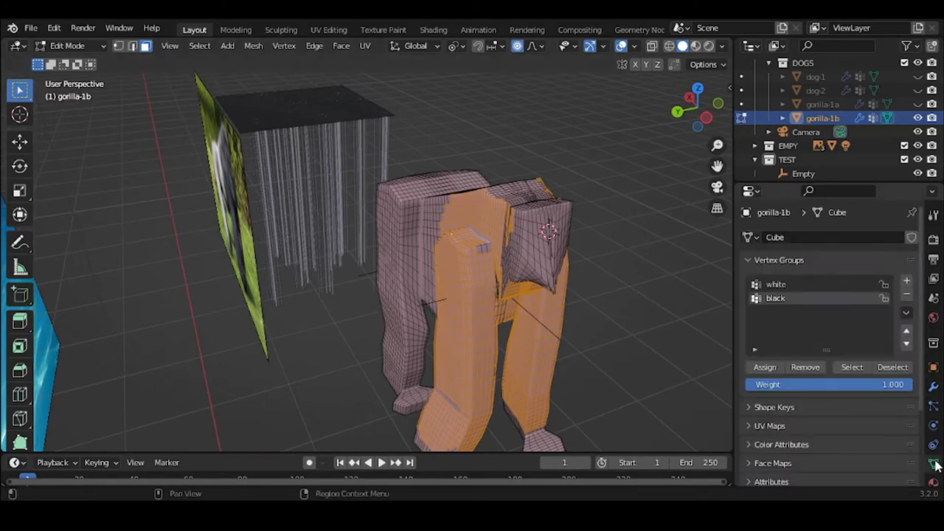
left_click(808, 286)
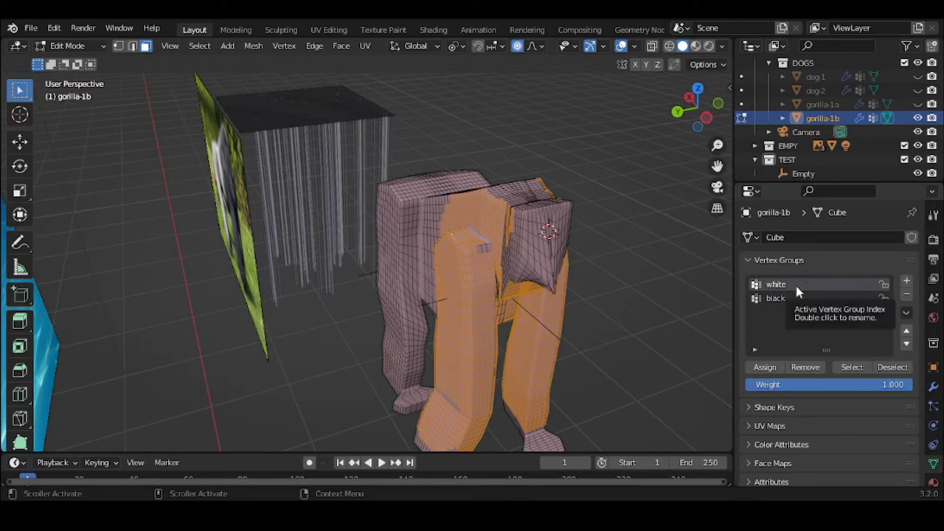
left_click(640, 325)
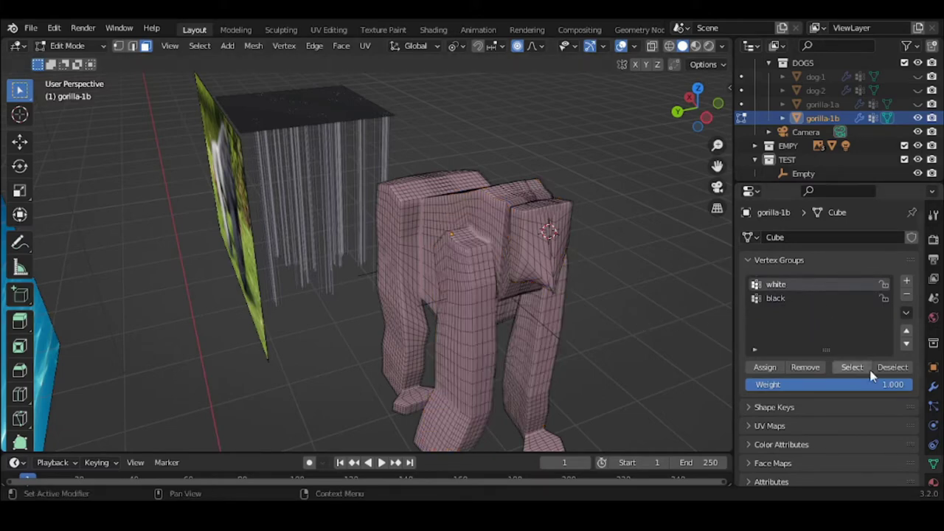
left_click(850, 366)
Step: Deselect, then select the black vertex group's head, shoulder and front-leg vertices
middle_click_drag(613, 361, 380, 367)
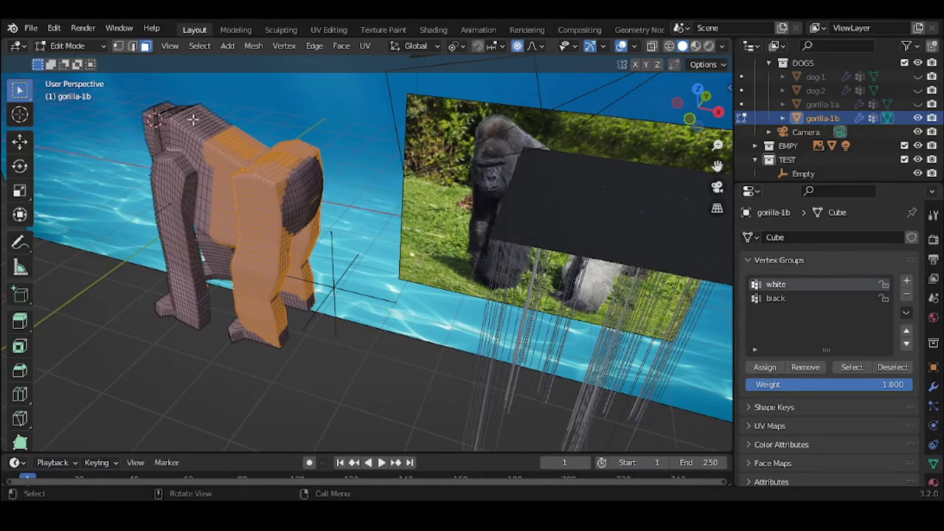
left_click(386, 399)
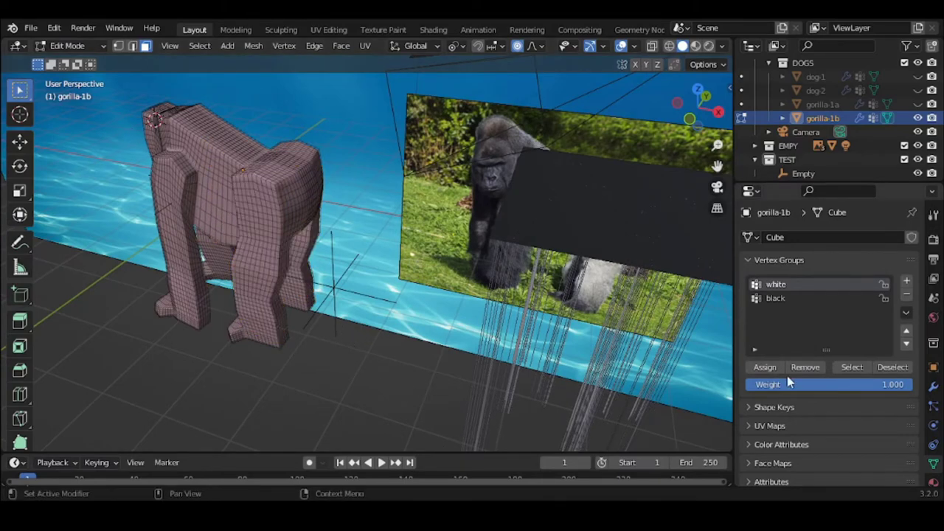
left_click(822, 297)
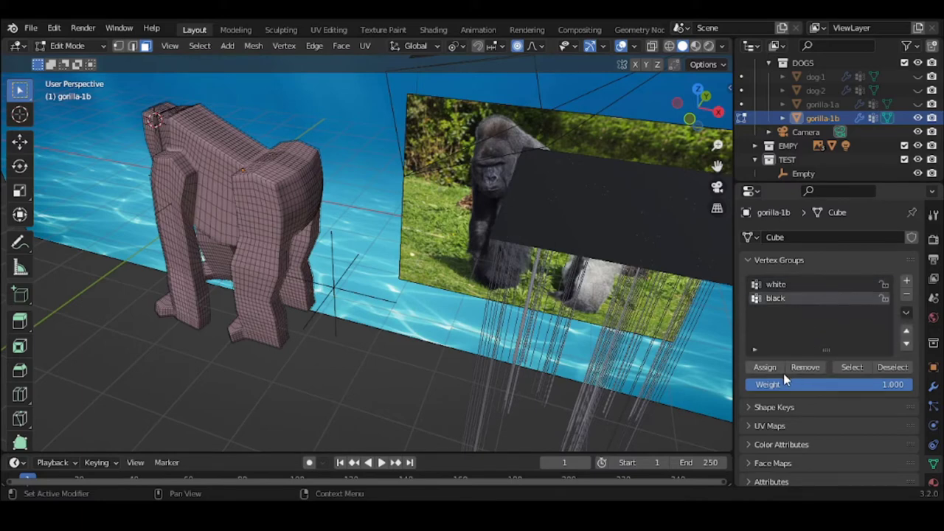
left_click(852, 368)
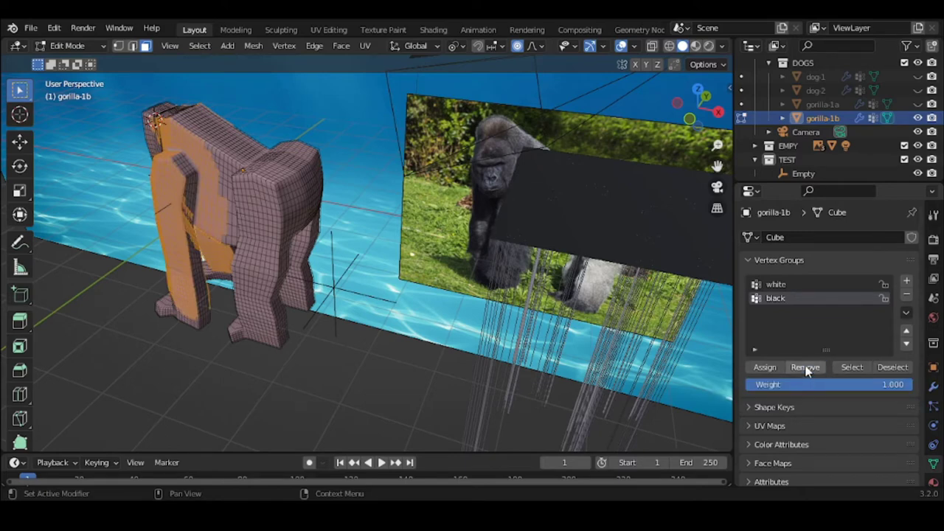
Step: Circle-select additional vertices on the gorilla's back and head
middle_click_drag(291, 373, 255, 362)
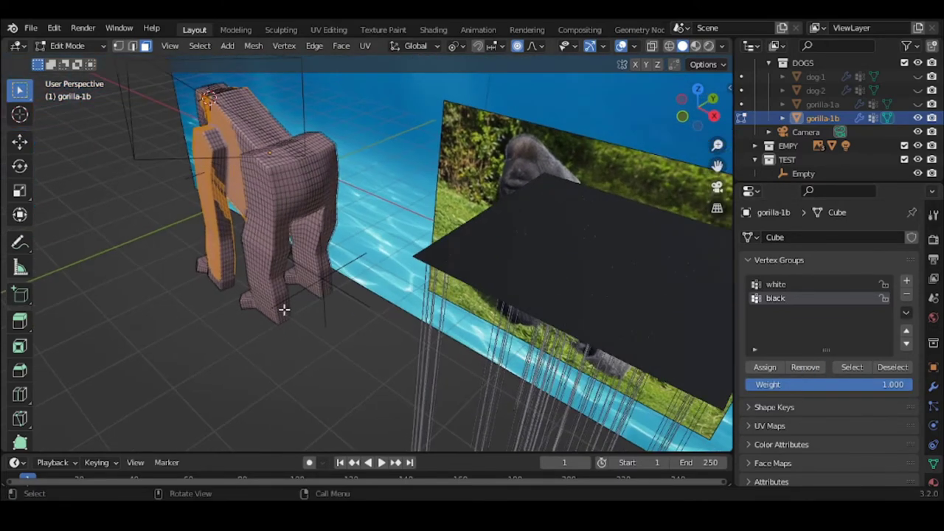
key("c")
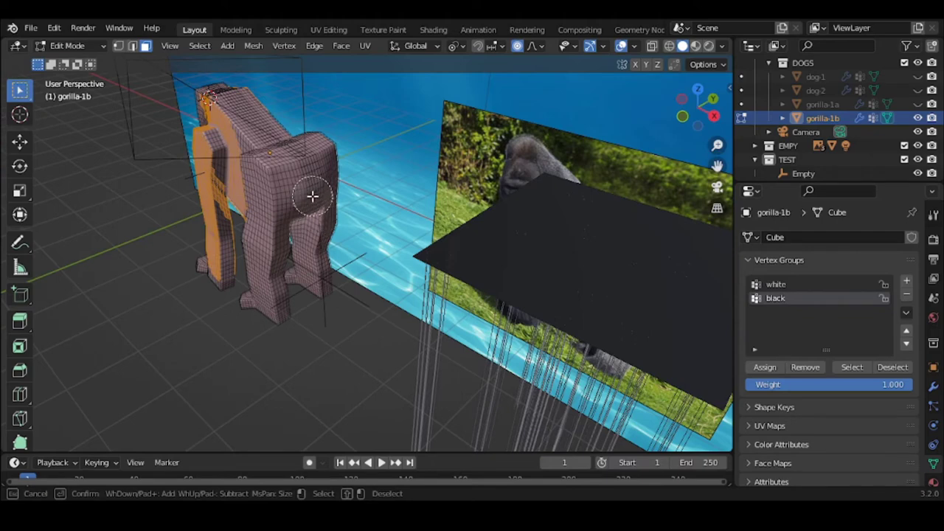
mouse_move(312, 196)
left_mouse_down()
mouse_move(317, 187)
mouse_move(304, 186)
left_mouse_up()
right_click(270, 331)
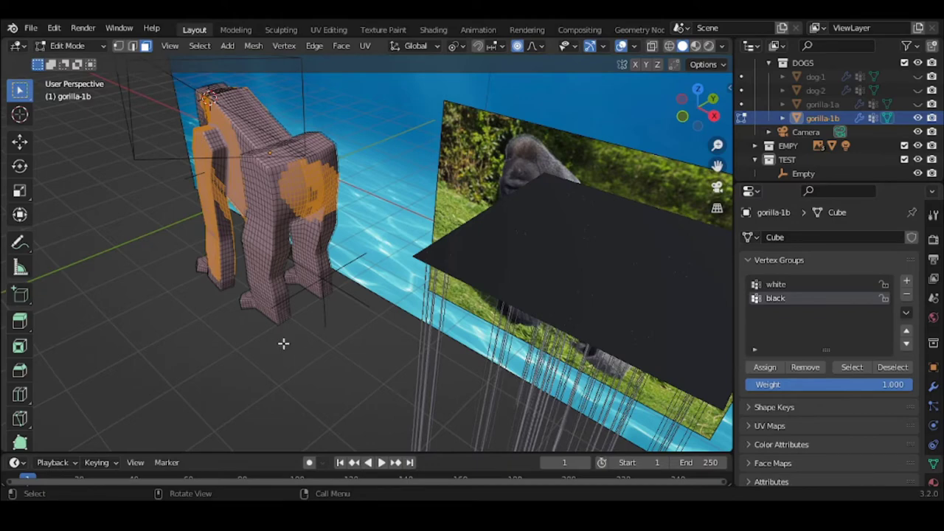
middle_click_drag(283, 341, 377, 337)
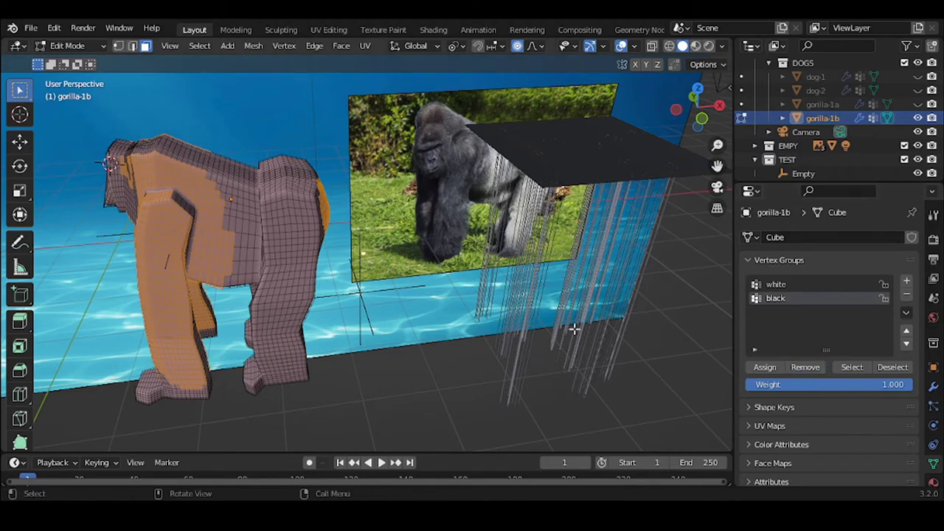
middle_click_drag(346, 308, 344, 346)
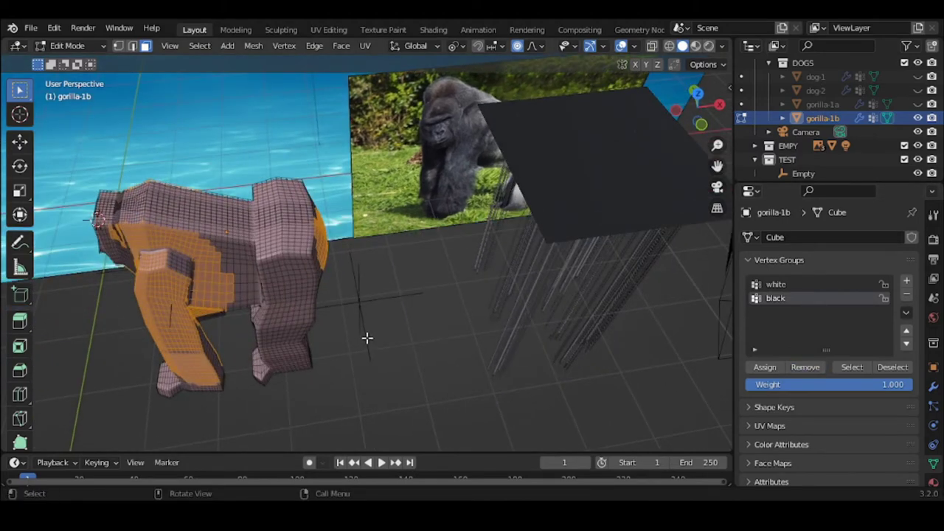
key("c")
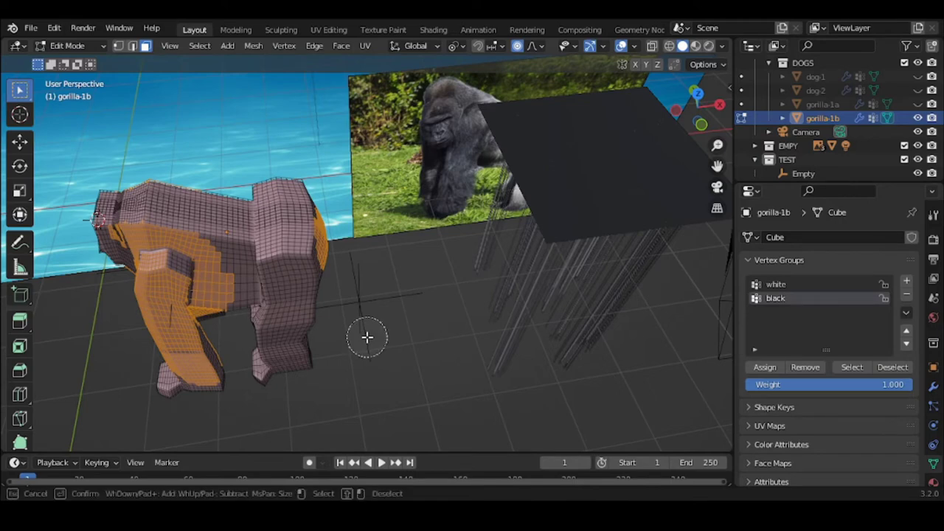
mouse_move(185, 202)
left_mouse_down()
mouse_move(134, 210)
mouse_move(129, 202)
mouse_move(124, 212)
mouse_move(141, 195)
mouse_move(150, 210)
mouse_move(189, 198)
mouse_move(192, 220)
mouse_move(194, 198)
left_mouse_up()
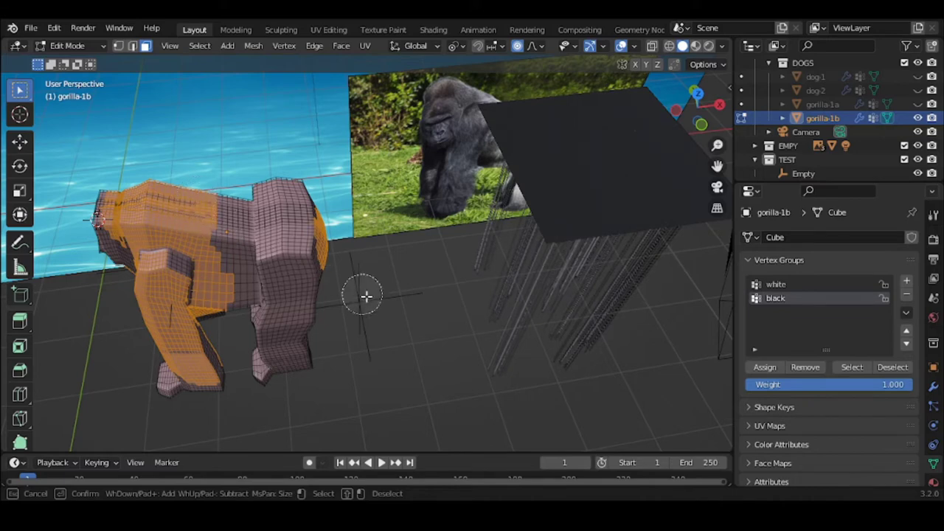
right_click(517, 354)
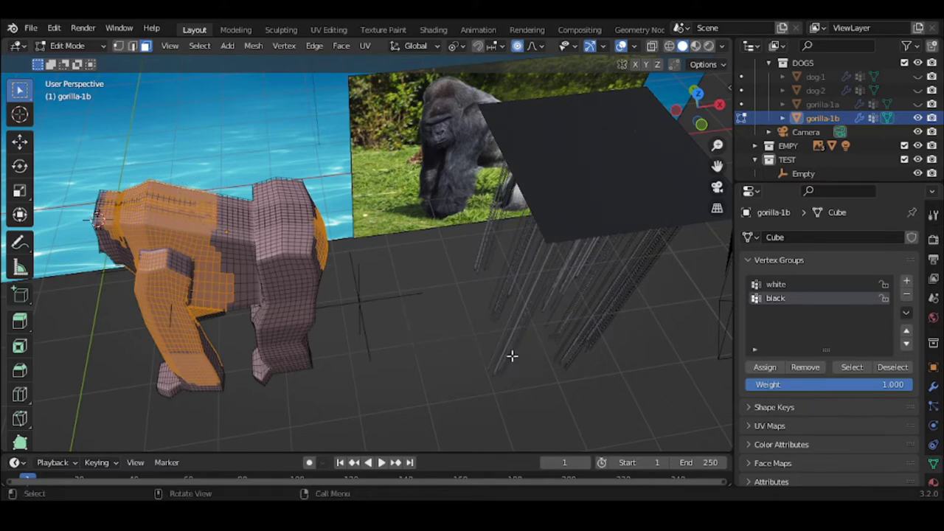
Step: Reselect the black group, add the arm vertices, assign them to black, and verify
left_click(421, 354)
left_click(854, 367)
key("c")
left_click_drag(173, 319, 176, 268)
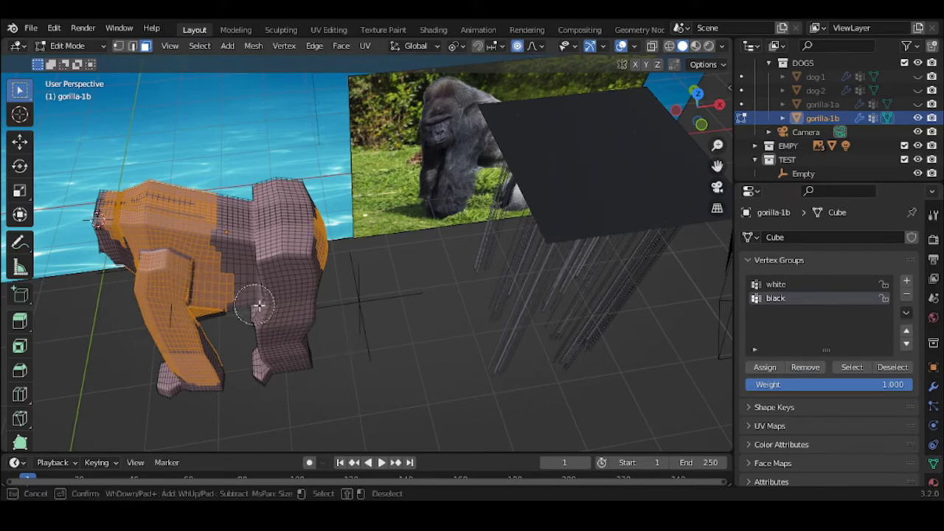
right_click(413, 327)
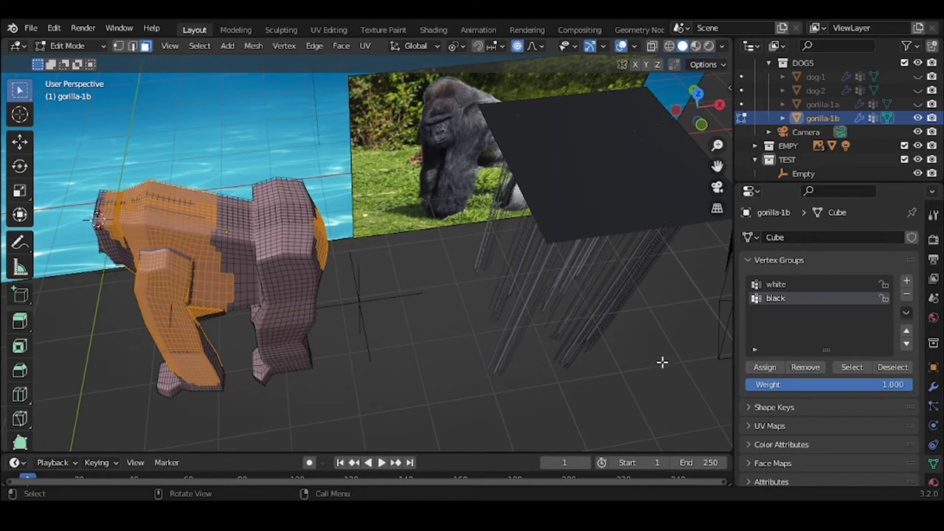
left_click(762, 366)
key("alt+a")
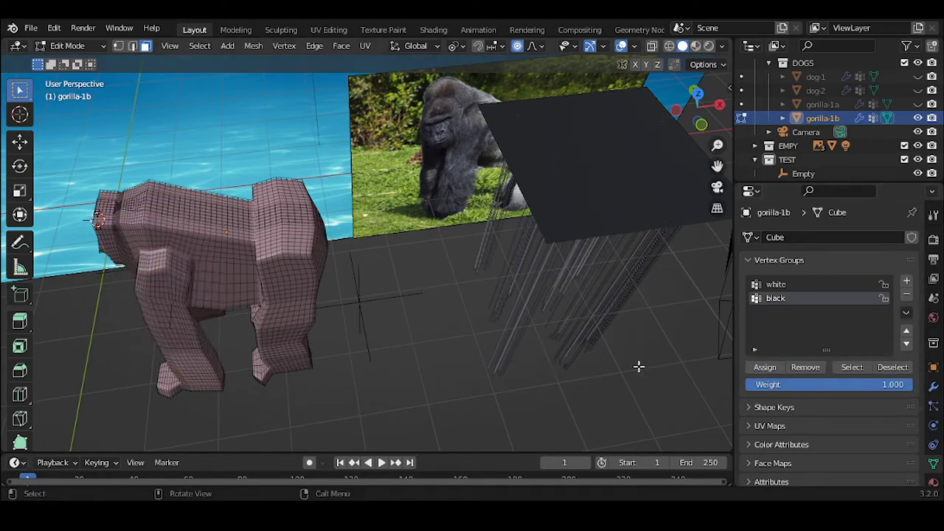
left_click(842, 367)
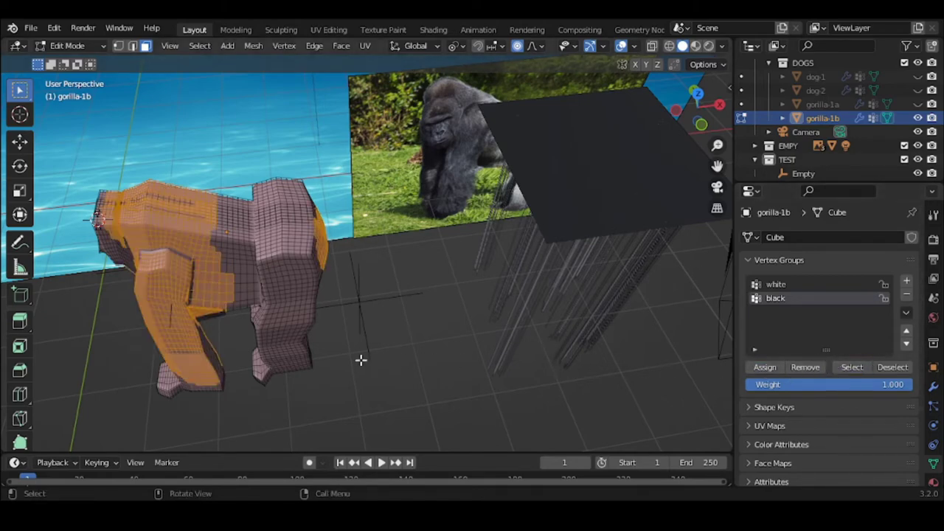
middle_click_drag(361, 360, 387, 310)
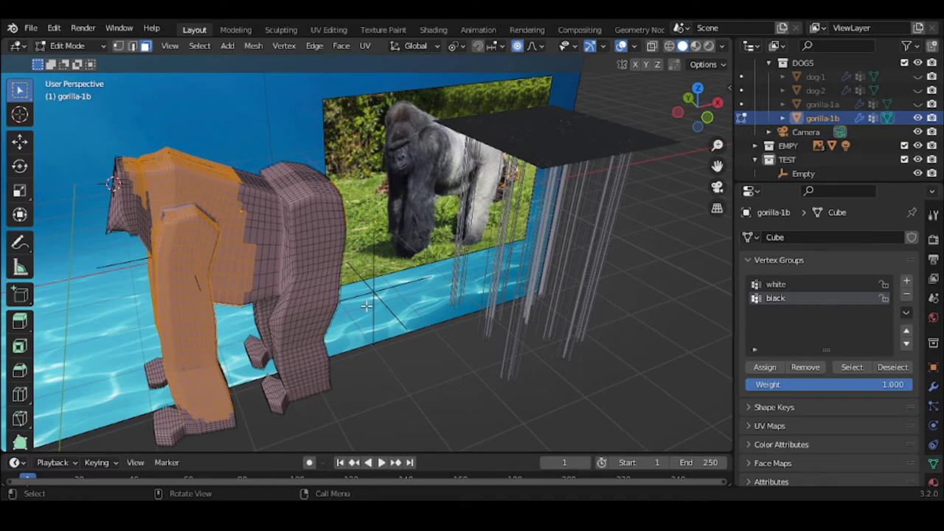
Step: Back in Object Mode, add a hair particle system with 4000 strands
left_click(66, 46)
left_click(76, 62)
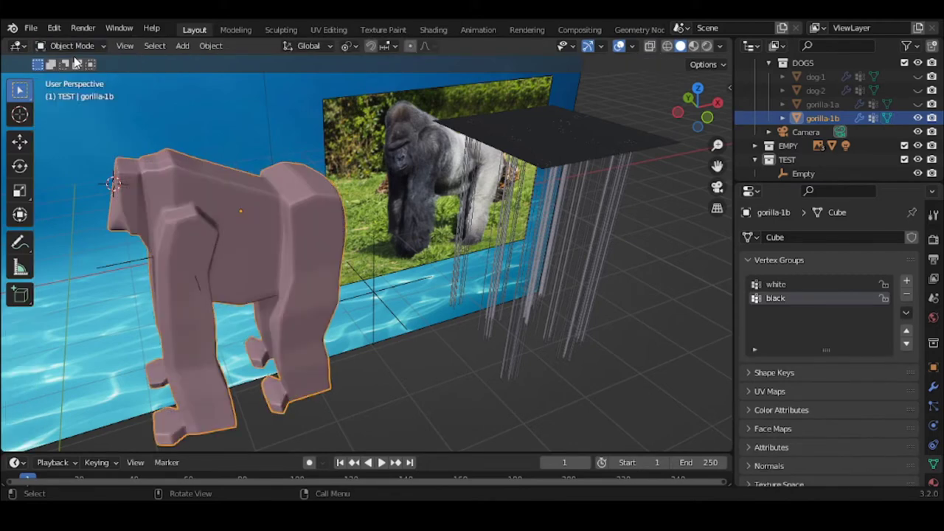
left_click(932, 406)
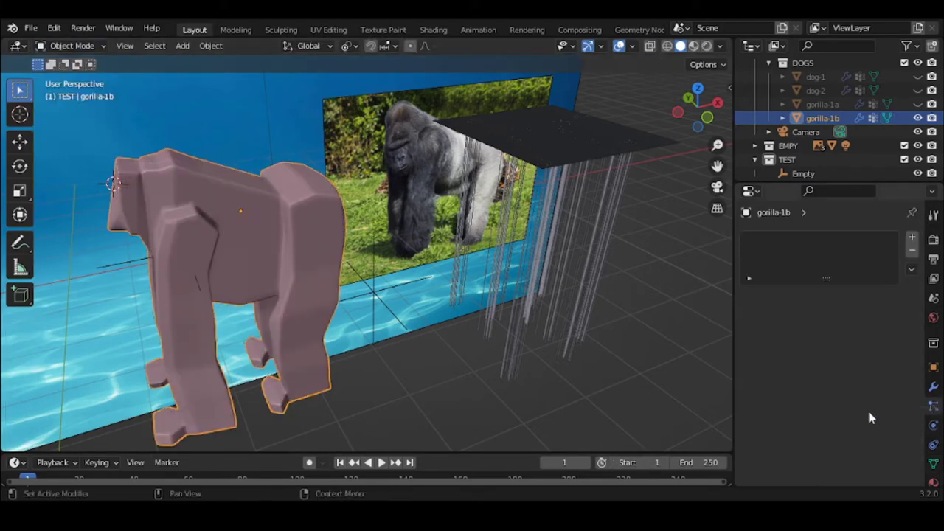
left_click(912, 237)
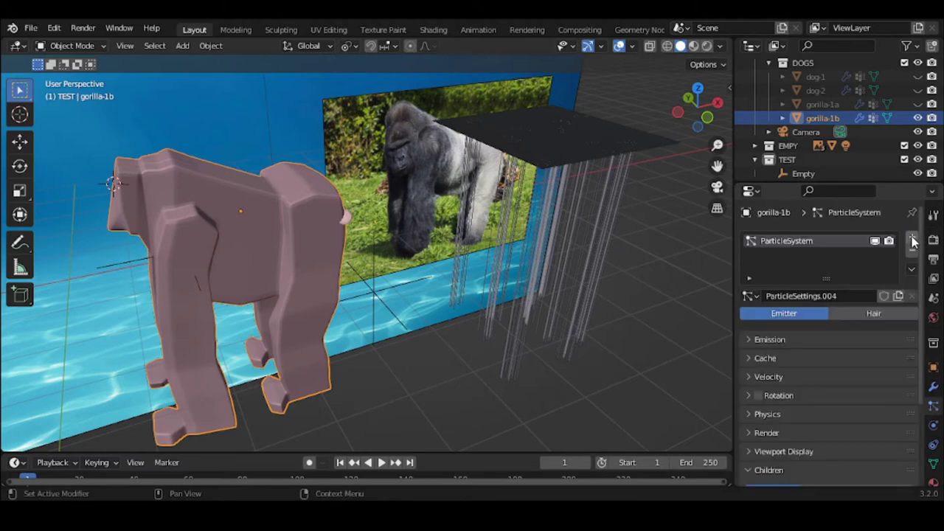
left_click(878, 316)
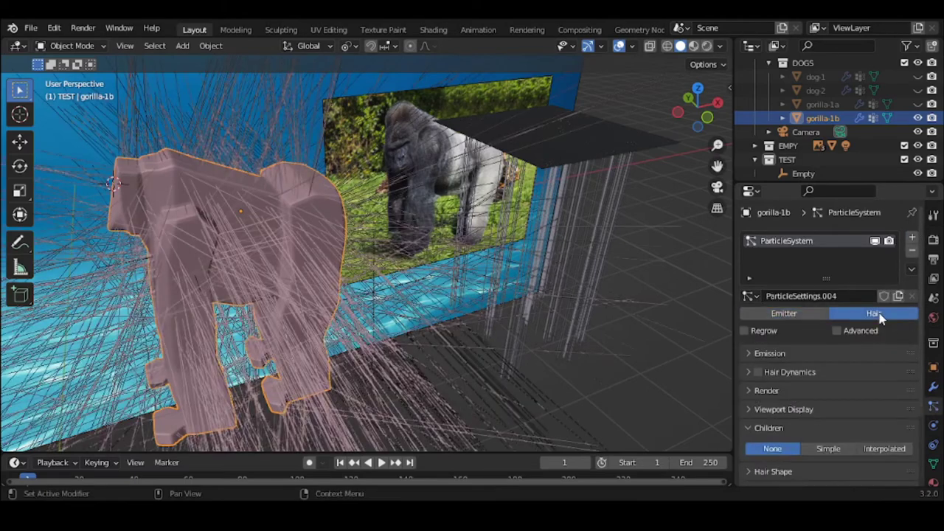
left_click(799, 355)
left_click(851, 376)
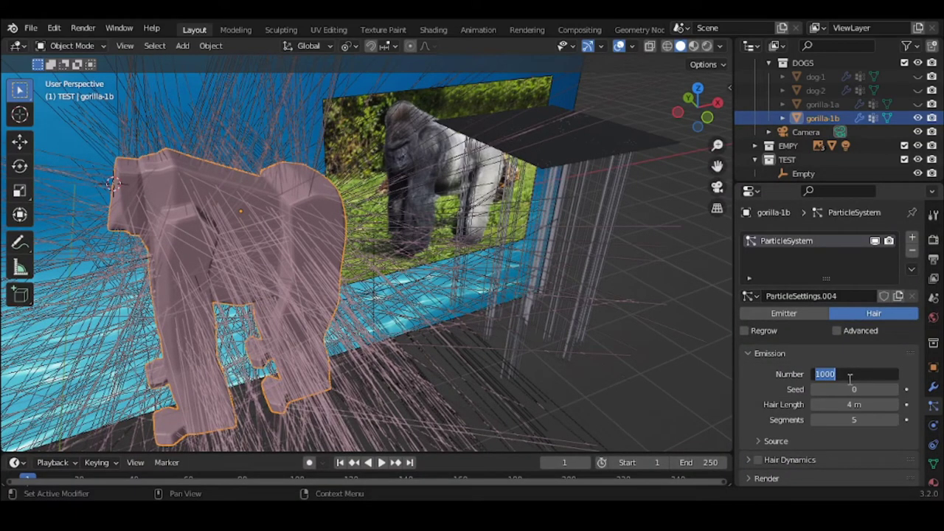
type("4000")
key("Return")
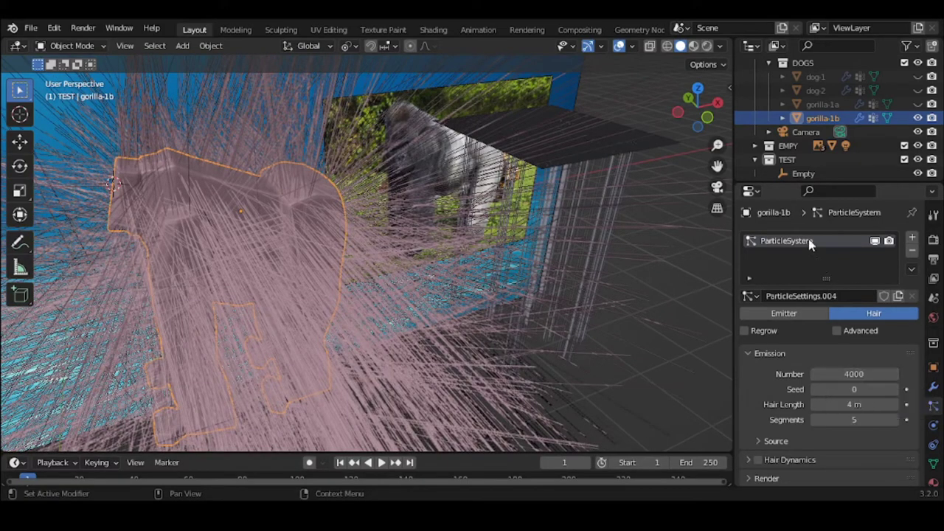
Step: Rename the particle system to white and shorten its hair length to 0.1
double_click(810, 245)
type("white")
key("Return")
left_click(785, 352)
left_click(785, 352)
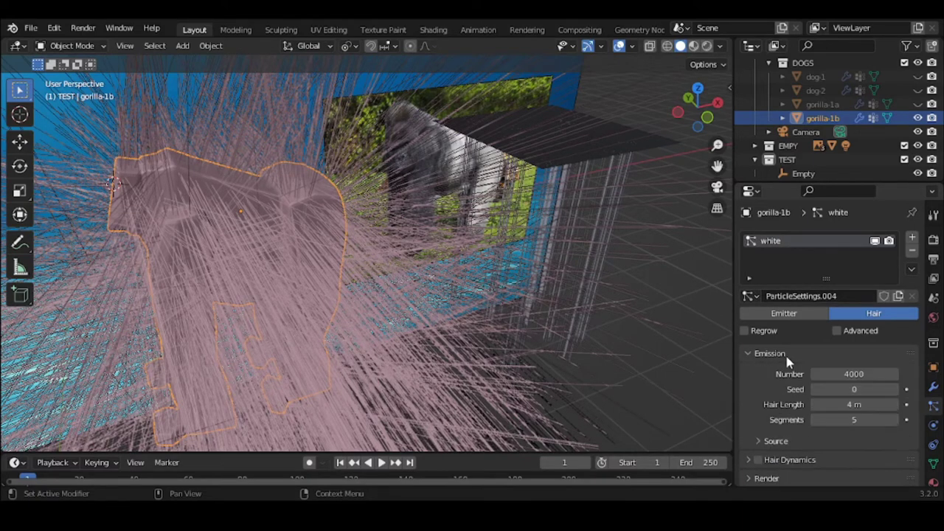
left_click(849, 404)
type("0.1")
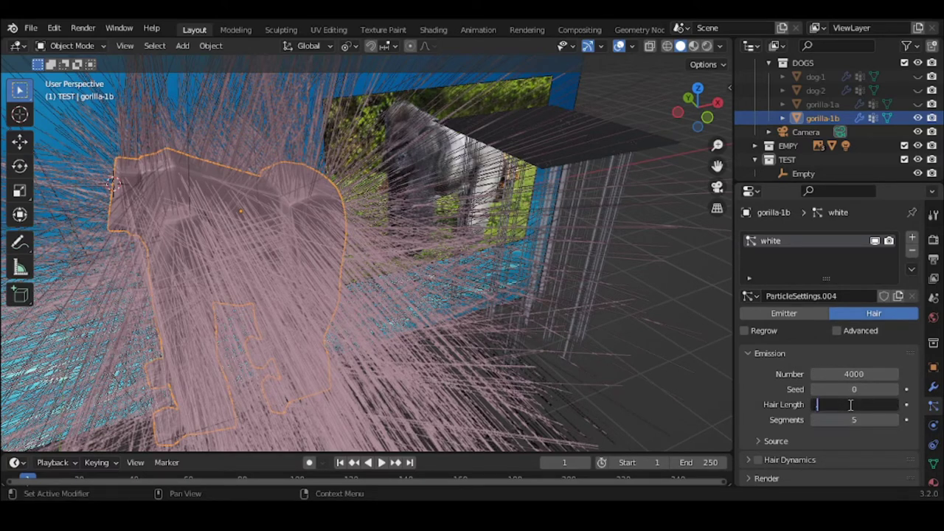
key("Return")
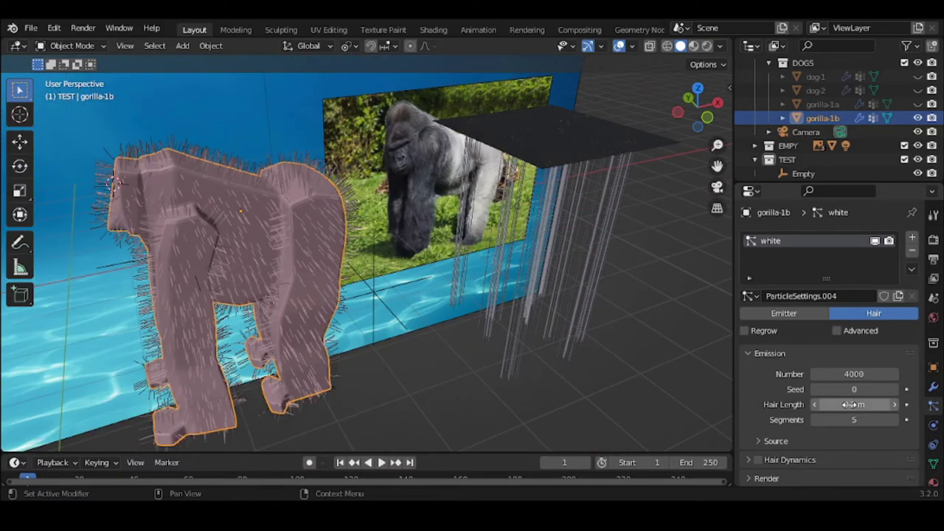
Step: Check the hair Render settings, keeping pink.001 as its material, then view Material Properties
left_click(780, 354)
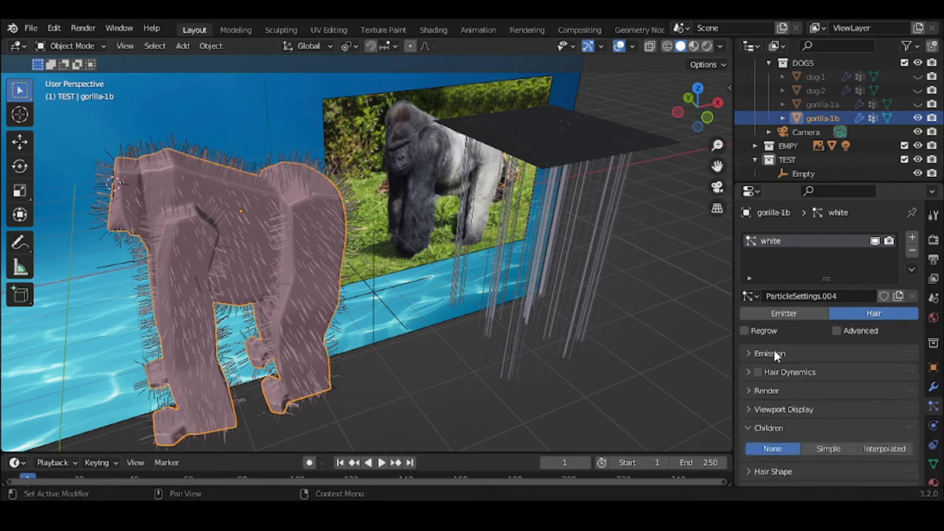
scroll(776, 356, "down", 2)
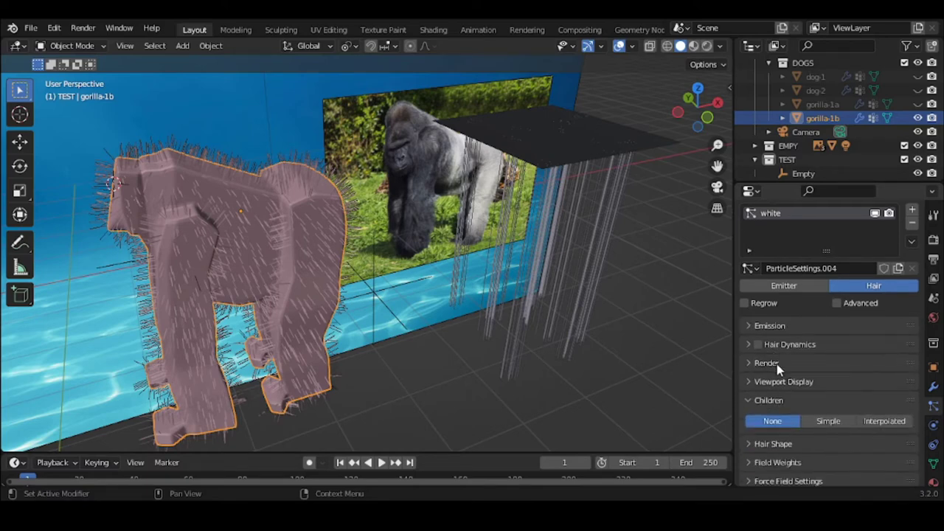
left_click(777, 364)
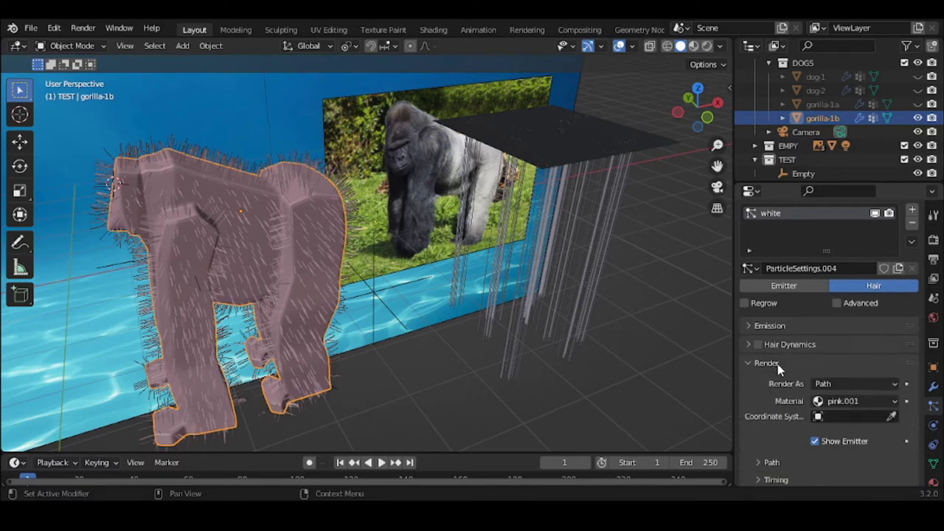
left_click(845, 400)
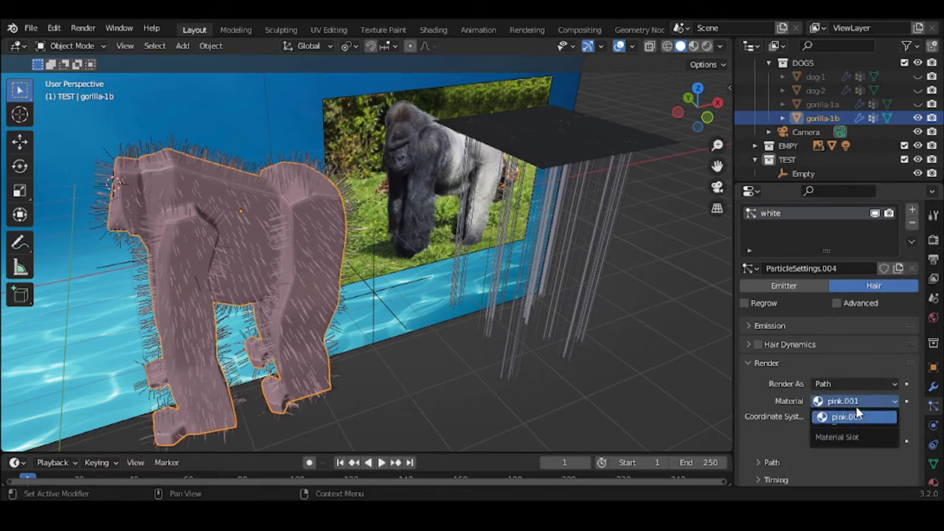
left_click(856, 417)
left_click(857, 403)
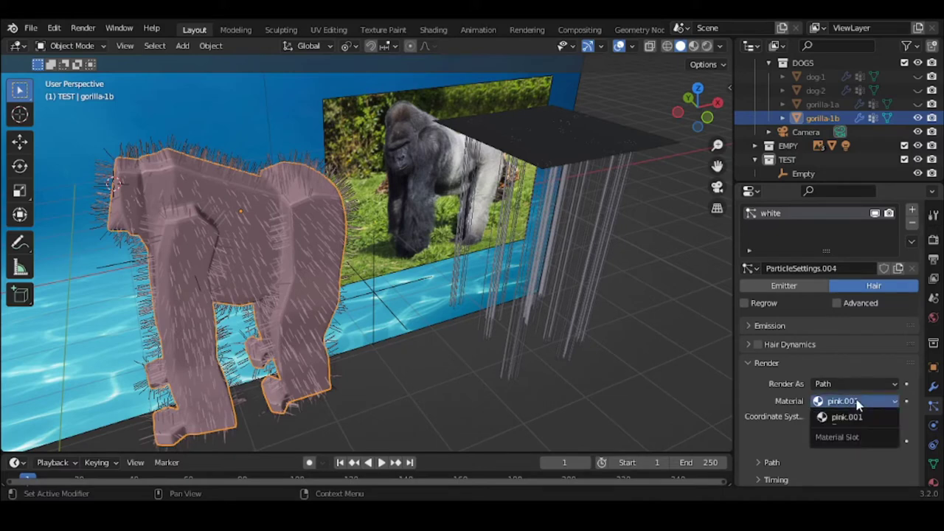
left_click(857, 403)
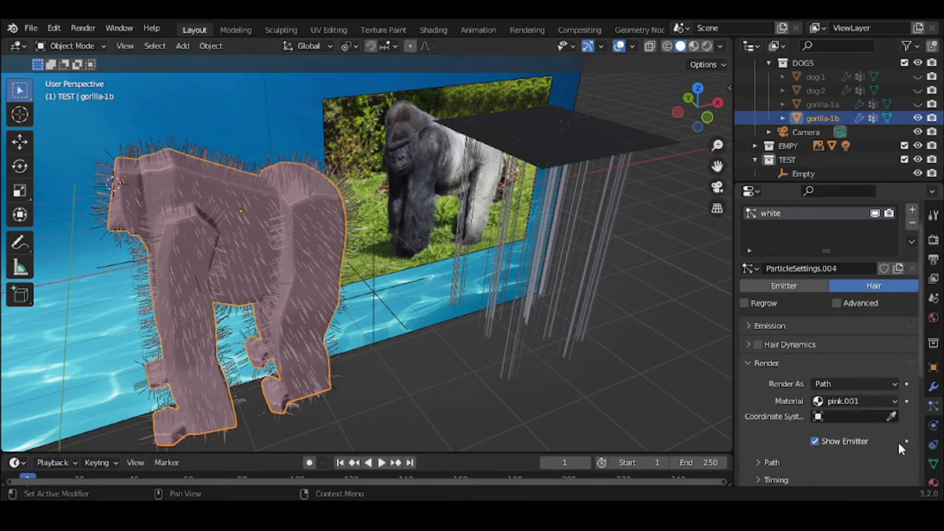
scroll(897, 443, "down", 1)
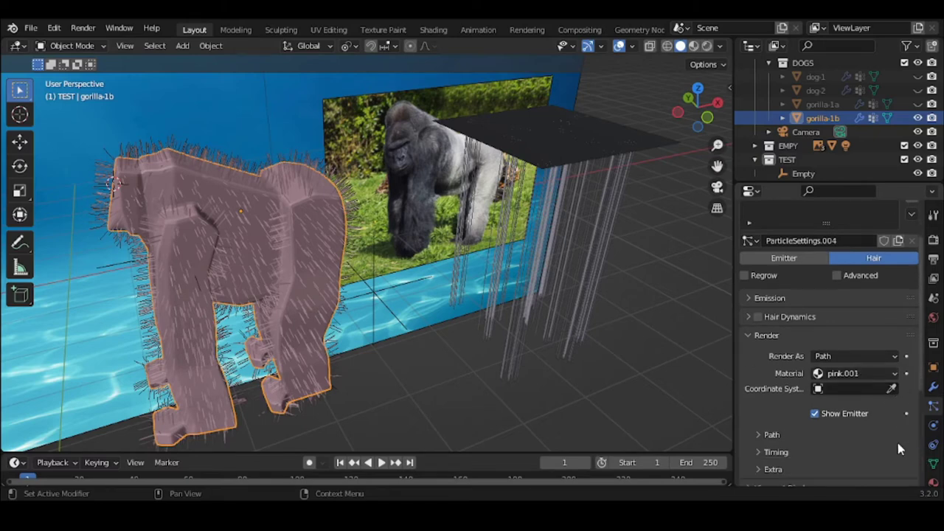
left_click(861, 373)
left_click(861, 373)
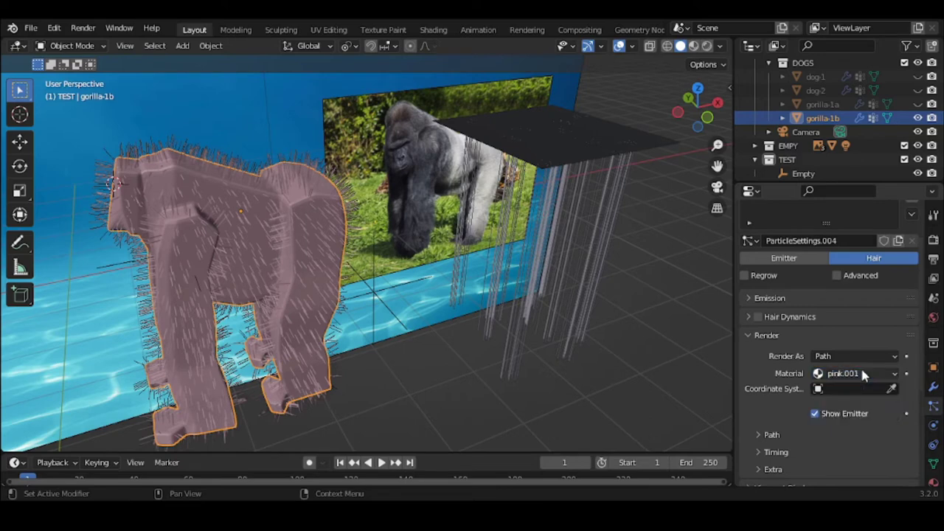
left_click(932, 461)
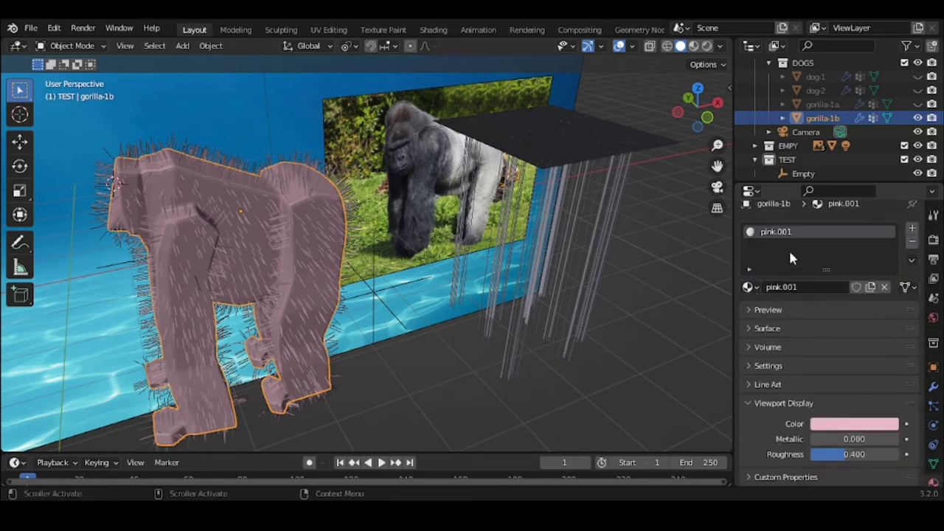
Step: Undo assigning white to the body slot, then add a second slot linked to white.001
left_click(748, 287)
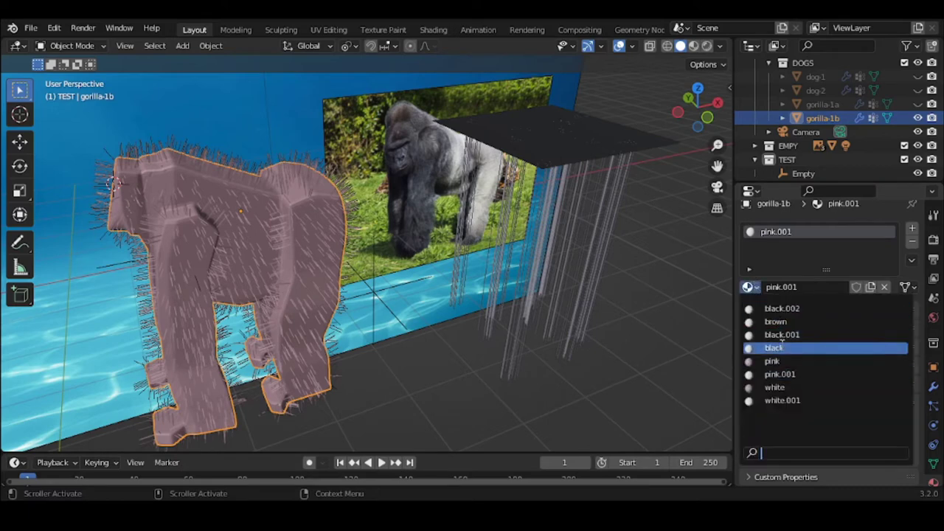
left_click(790, 389)
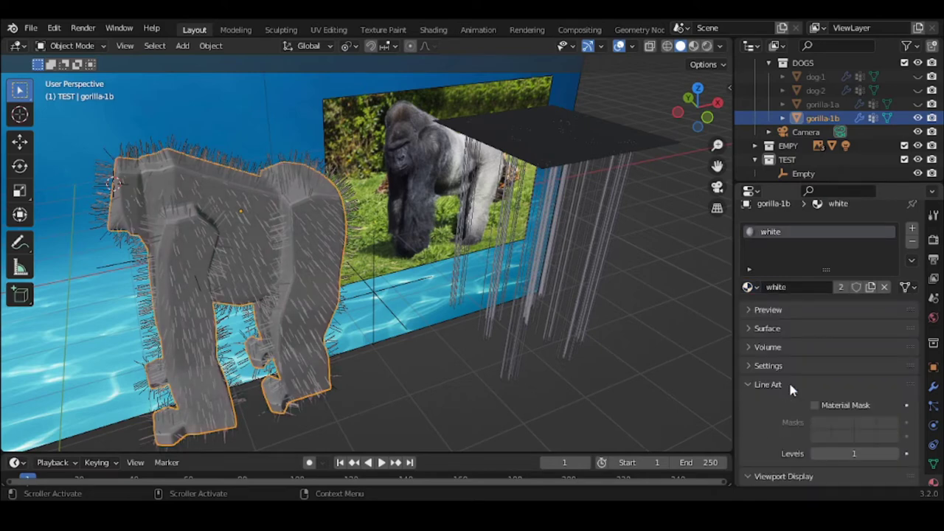
key("ctrl+z")
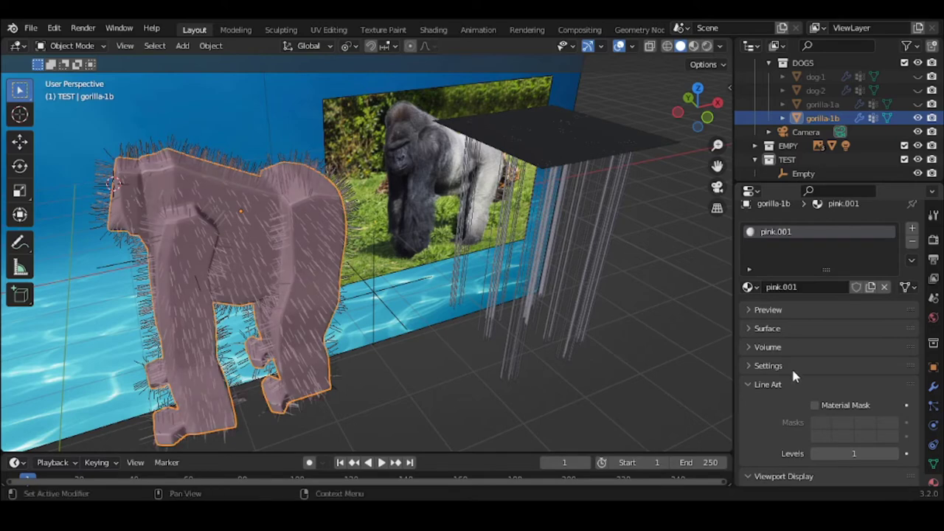
left_click(913, 230)
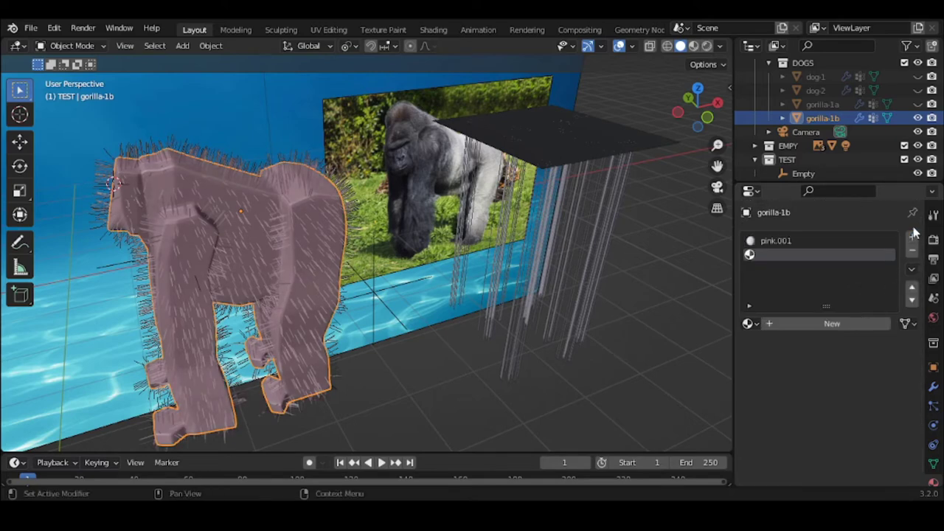
left_click(820, 324)
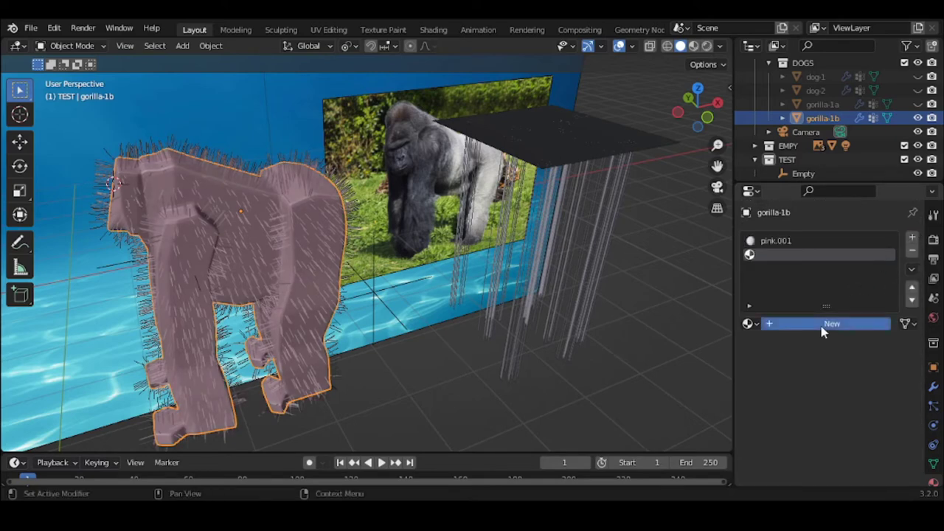
left_click(750, 325)
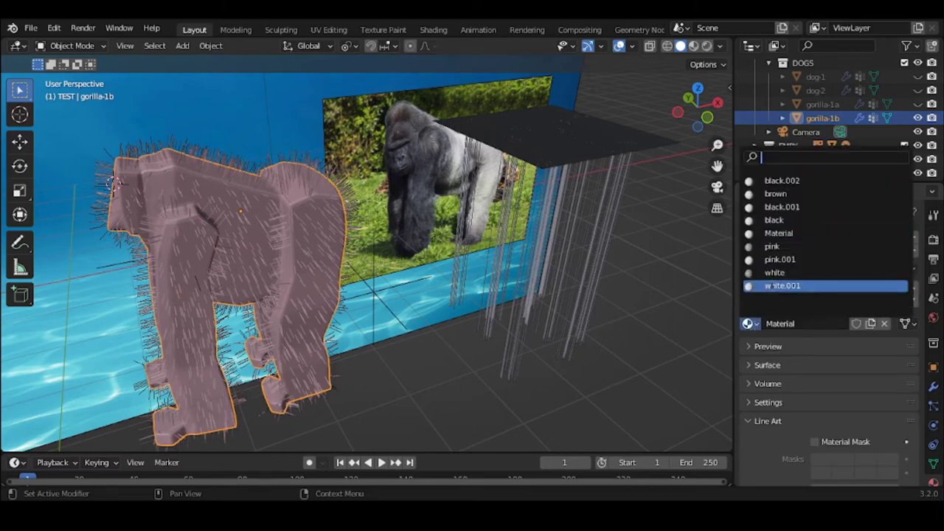
left_click(771, 286)
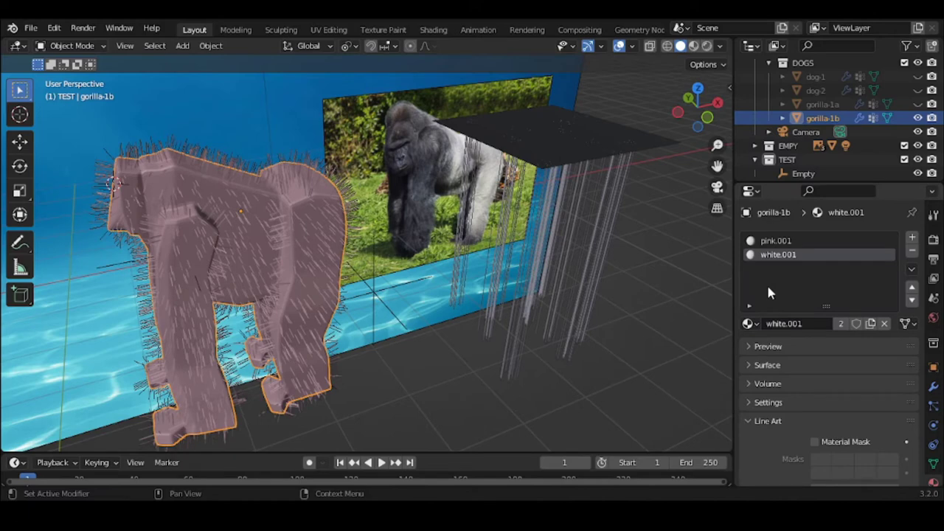
Step: Add a third material slot linked to black.001
left_click(913, 241)
left_click(811, 323)
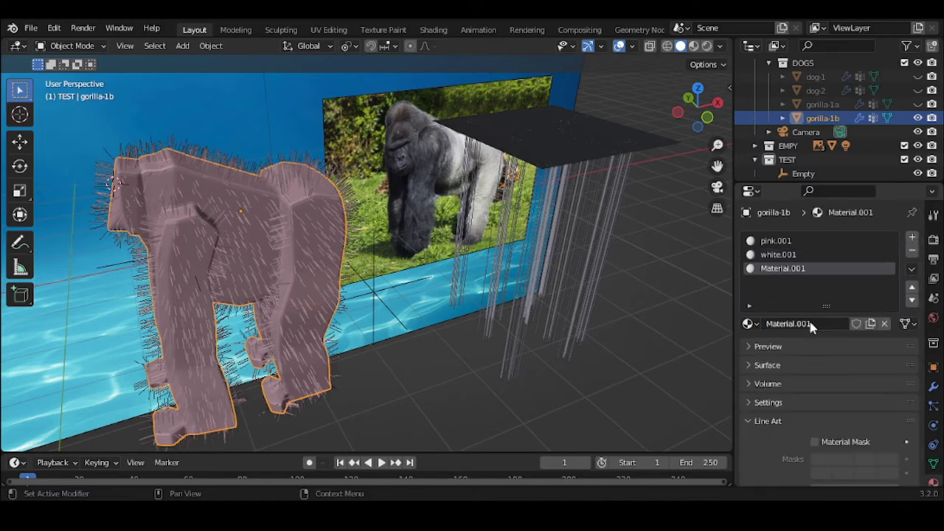
left_click(751, 324)
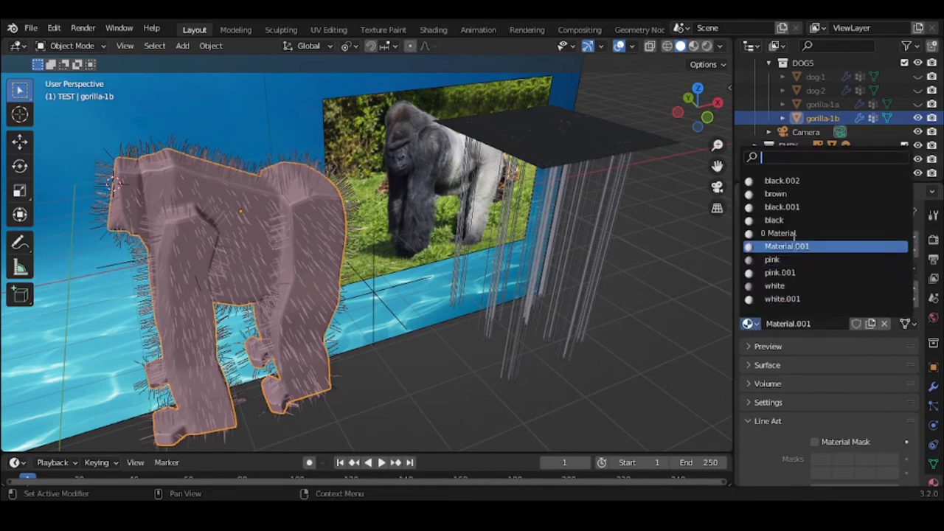
left_click(789, 208)
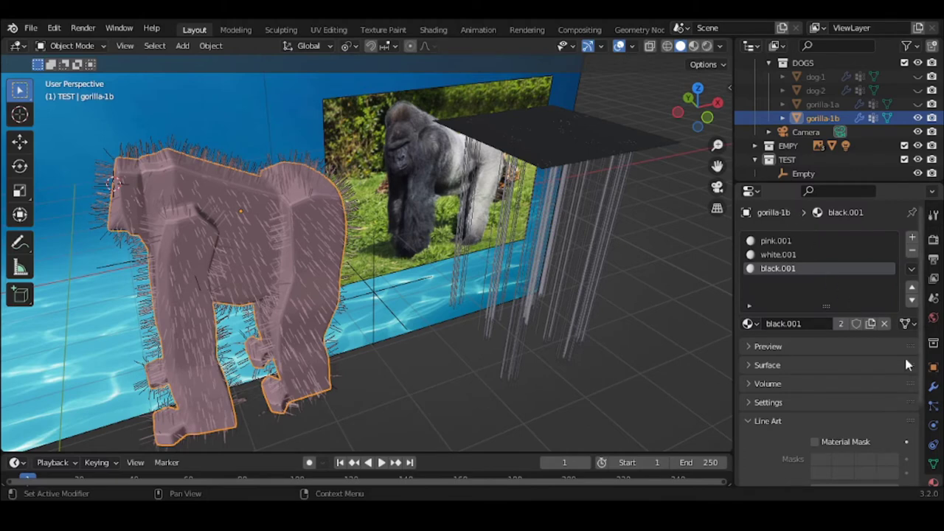
Step: Set the white hair system's render material to white.001
left_click(934, 407)
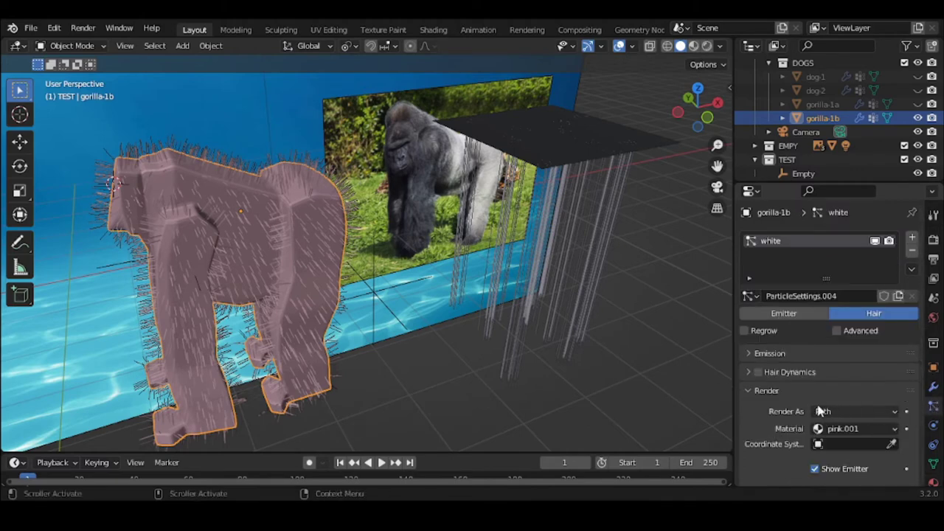
left_click(846, 402)
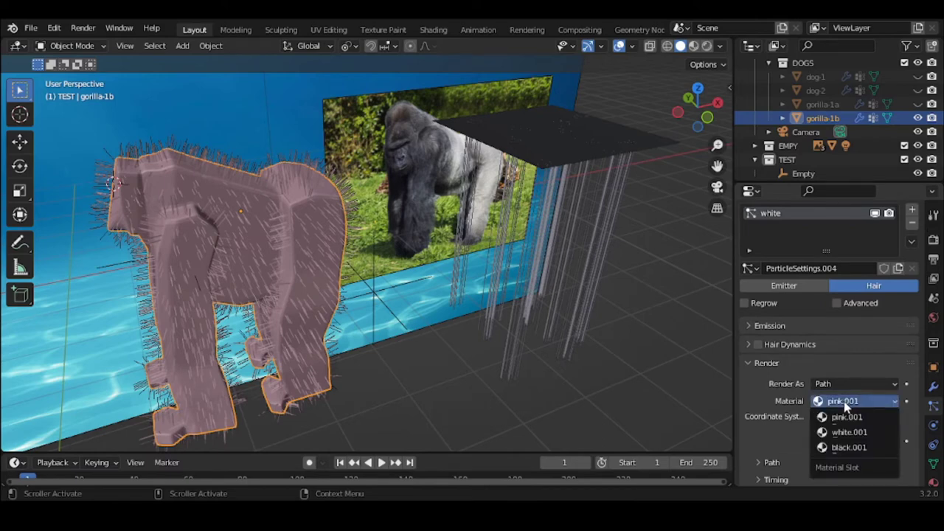
left_click(846, 432)
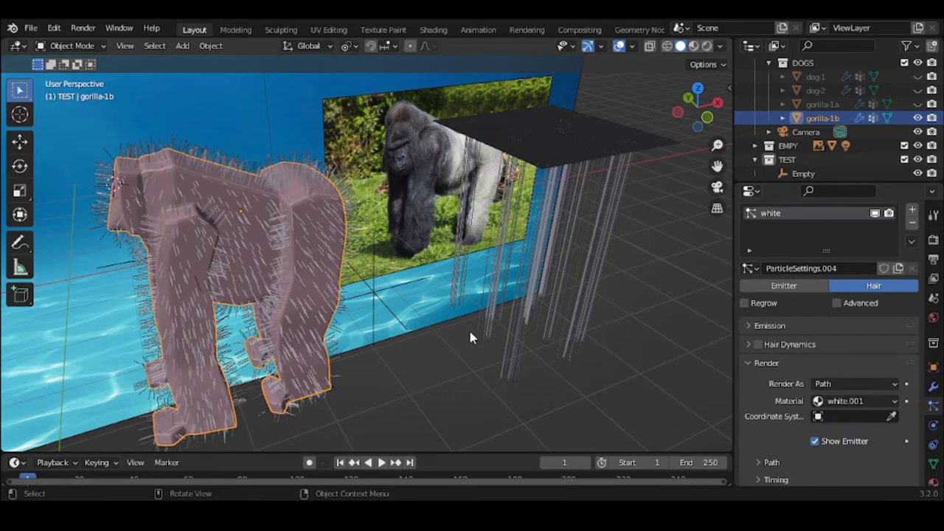
Step: Expand the hair Vertex Groups and try the white group as the density group
left_click(758, 361)
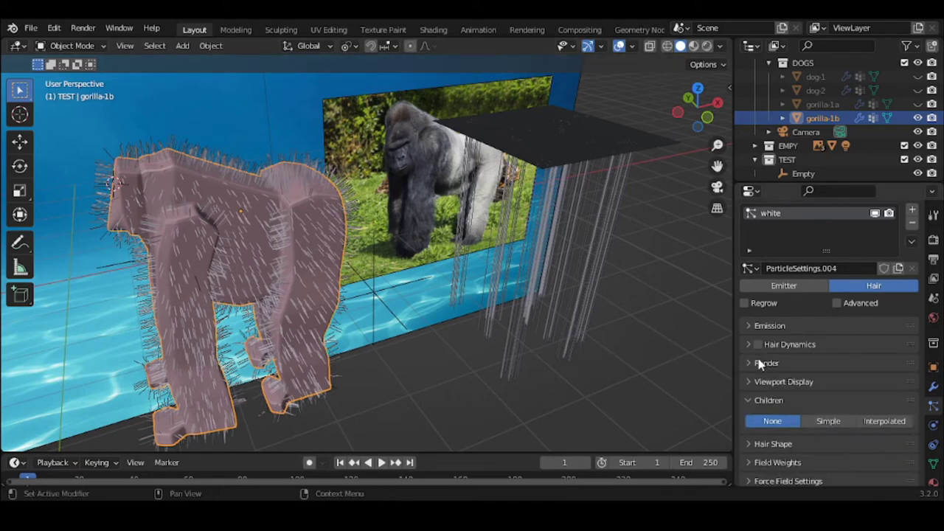
scroll(758, 358, "down", 2)
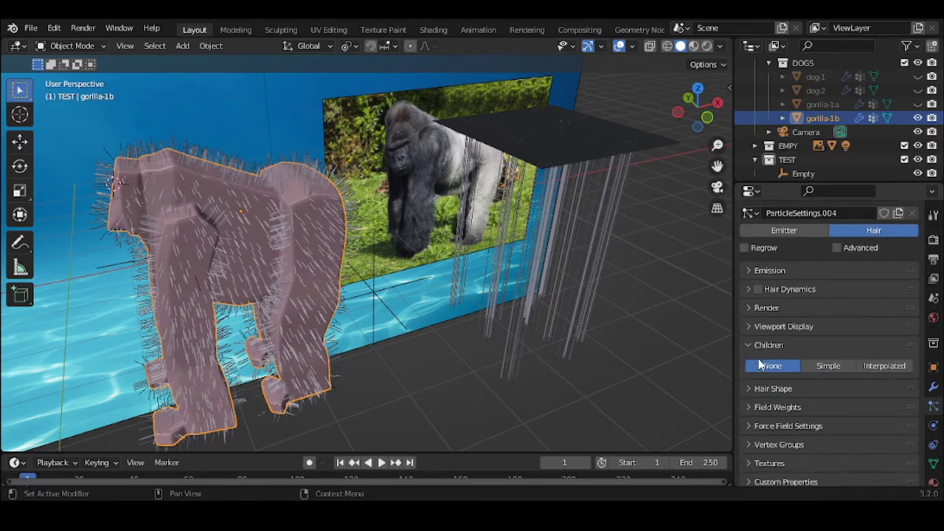
left_click(774, 439)
scroll(774, 439, "down", 2)
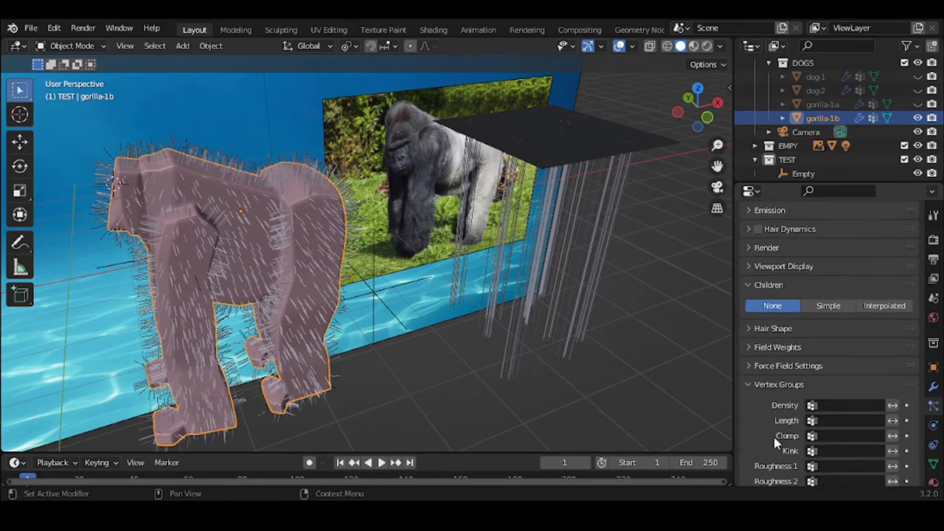
left_click(838, 405)
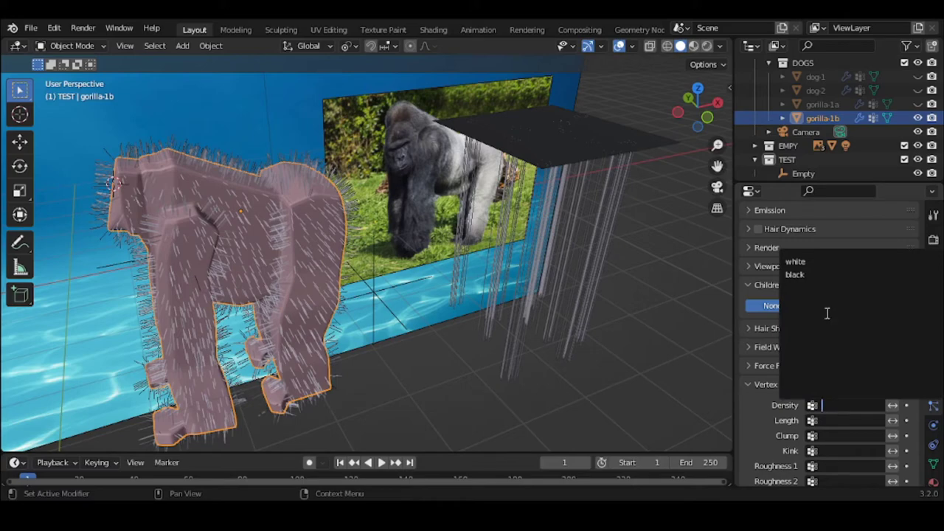
left_click(824, 264)
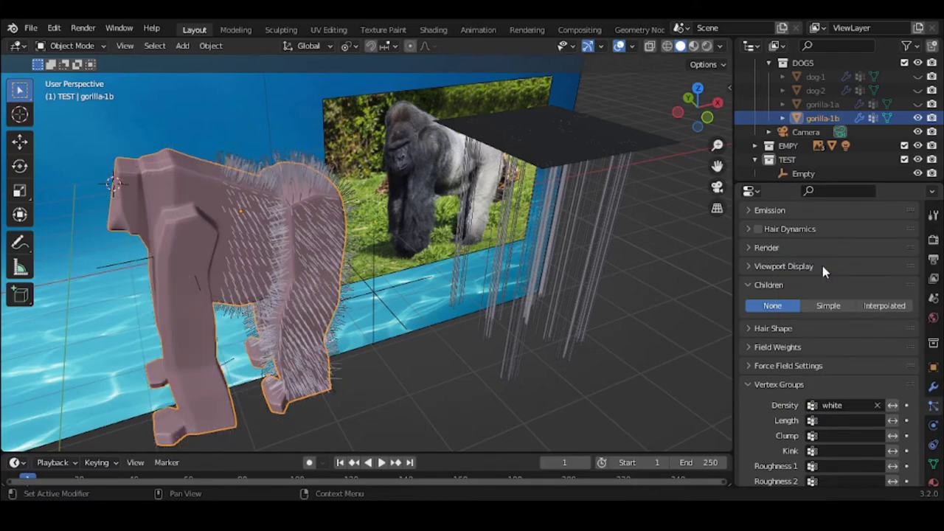
middle_click_drag(459, 378, 535, 374)
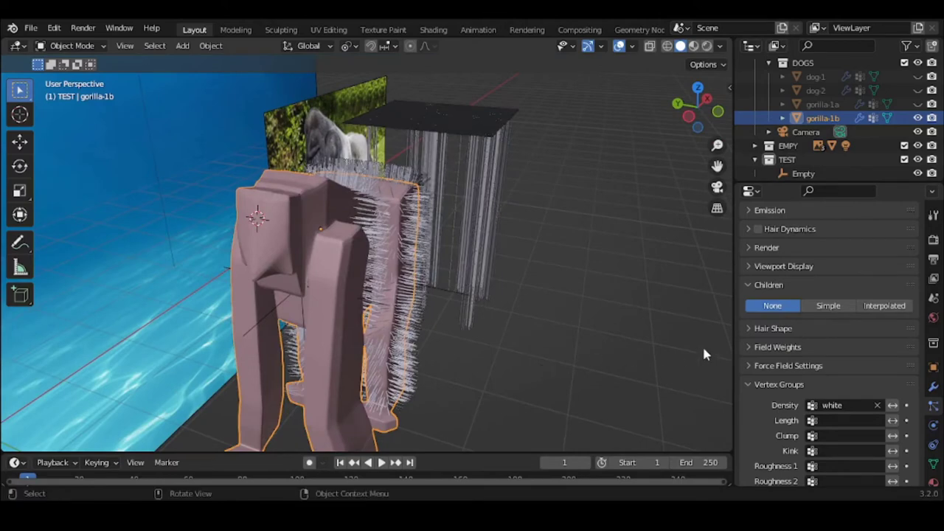
Step: Clear the density group, set white as the length vertex group, and inspect the fur
left_click(877, 405)
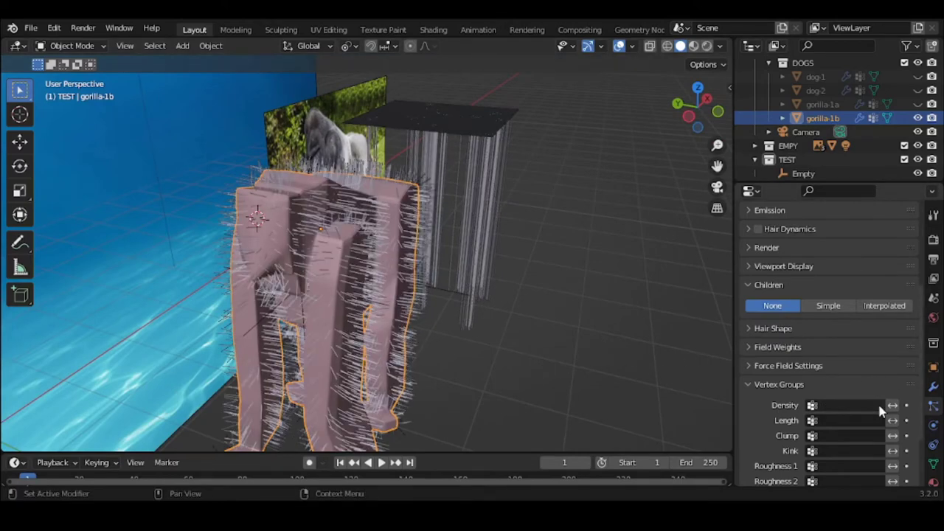
left_click(832, 420)
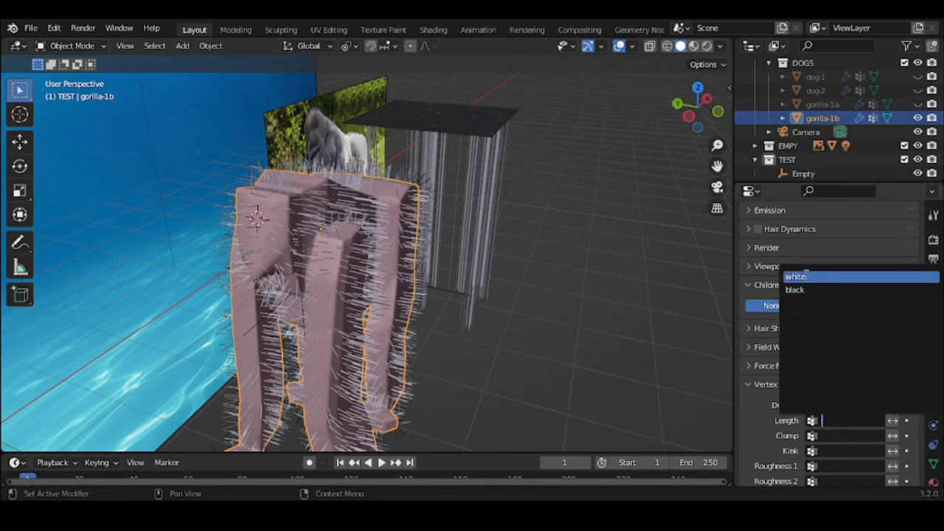
left_click(803, 274)
middle_click_drag(506, 380, 487, 342)
scroll(519, 365, "up", 5)
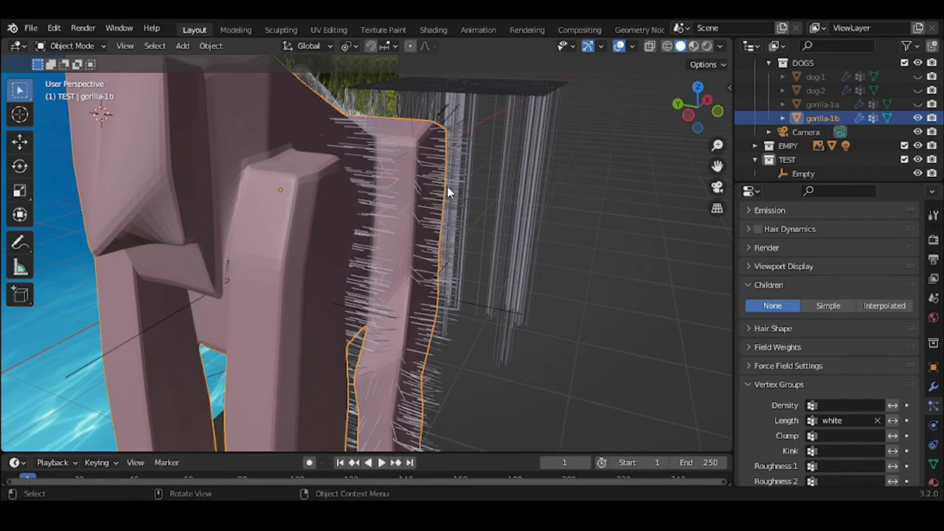
scroll(495, 305, "up", 2)
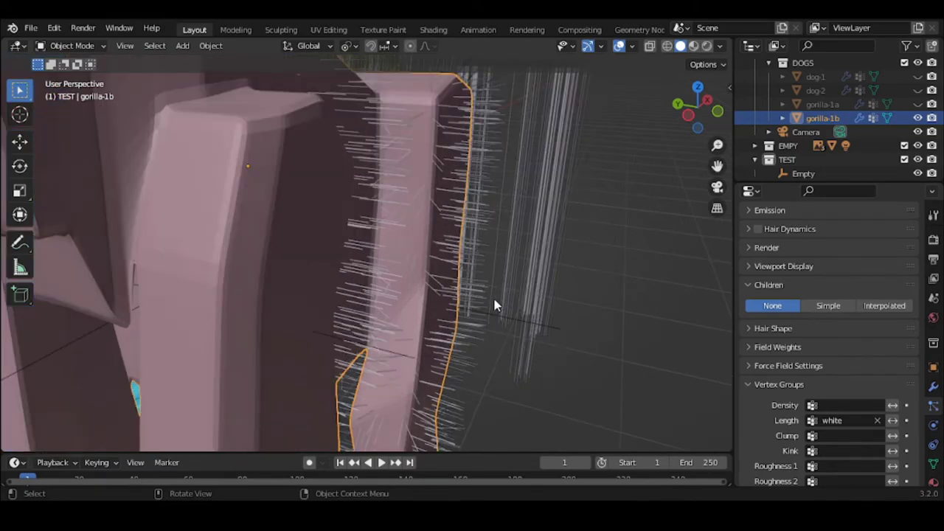
scroll(492, 296, "down", 4)
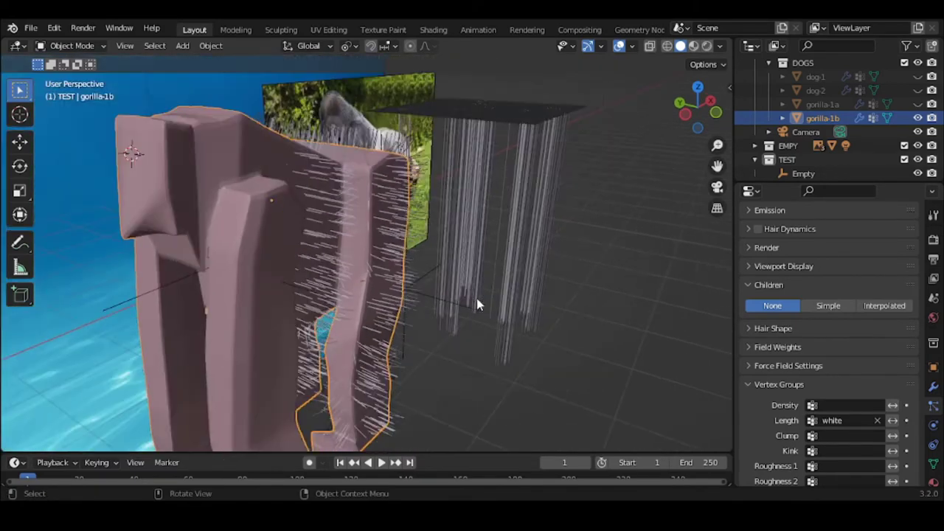
middle_click_drag(477, 298, 436, 294)
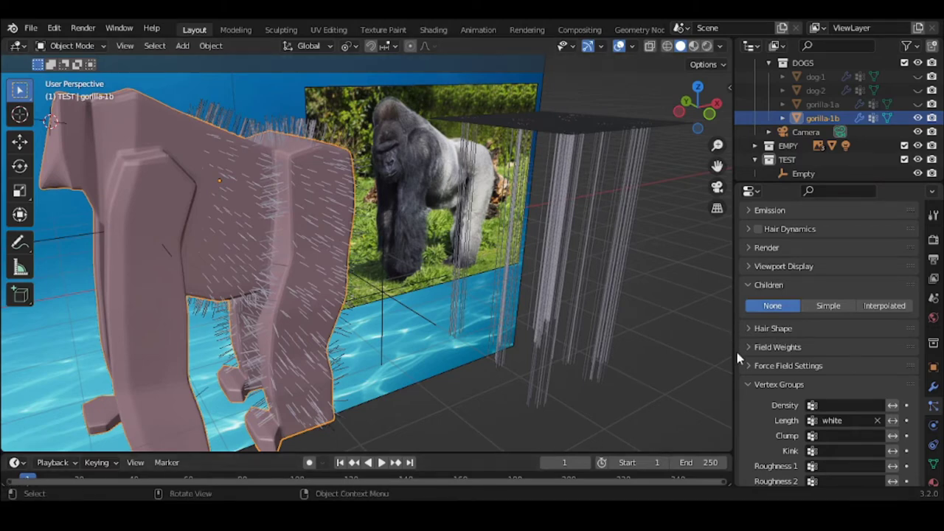
Step: Give the white hair Simple children with a display amount of 20 and inspect the denser coat
left_click(839, 304)
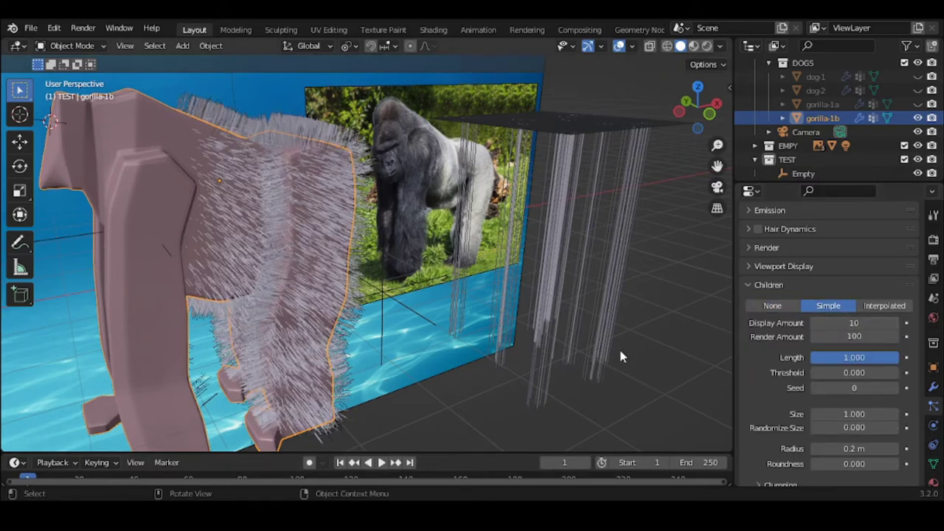
left_click(861, 323)
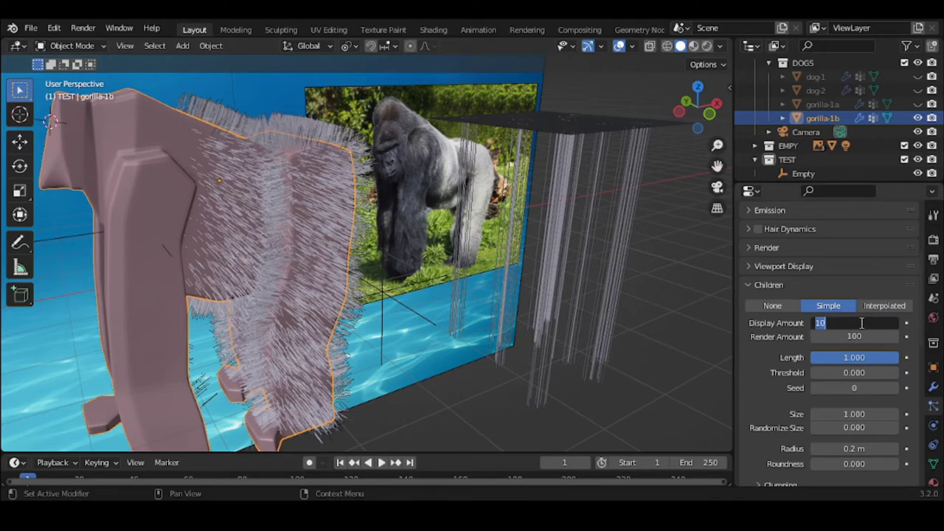
type("20")
key("Return")
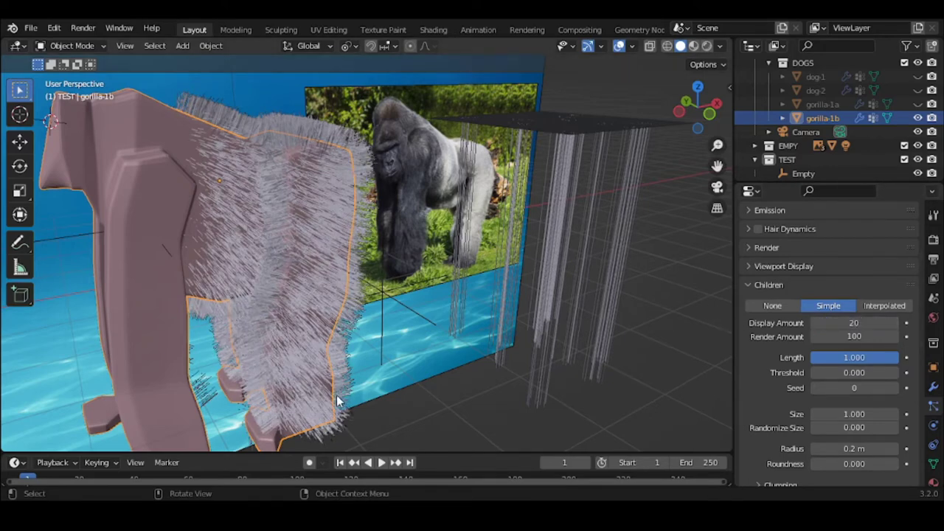
middle_click_drag(476, 375, 501, 343)
scroll(504, 343, "up", 4)
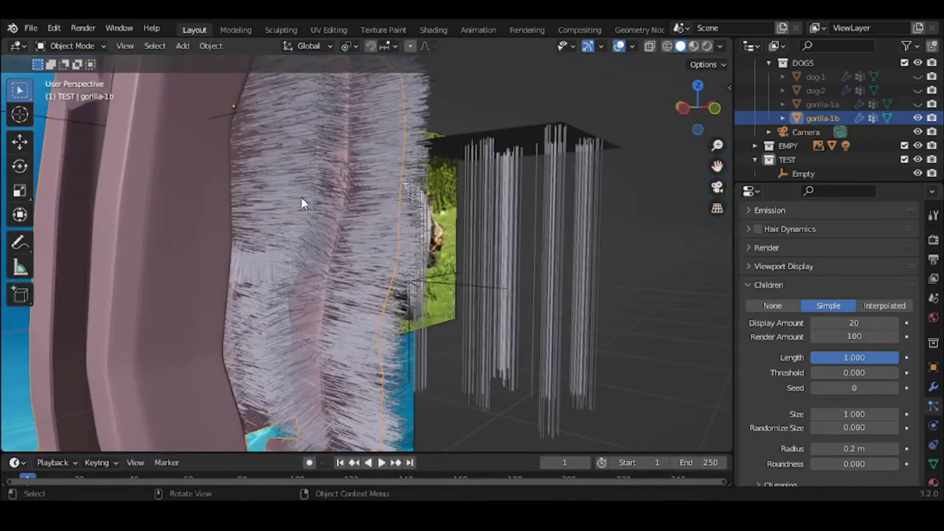
middle_click_drag(302, 204, 318, 230)
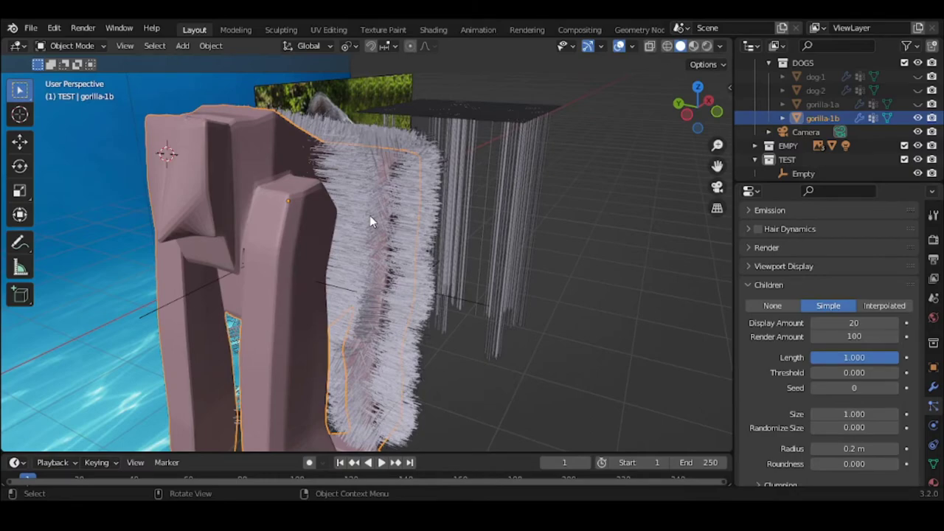
middle_click_drag(369, 215, 306, 216)
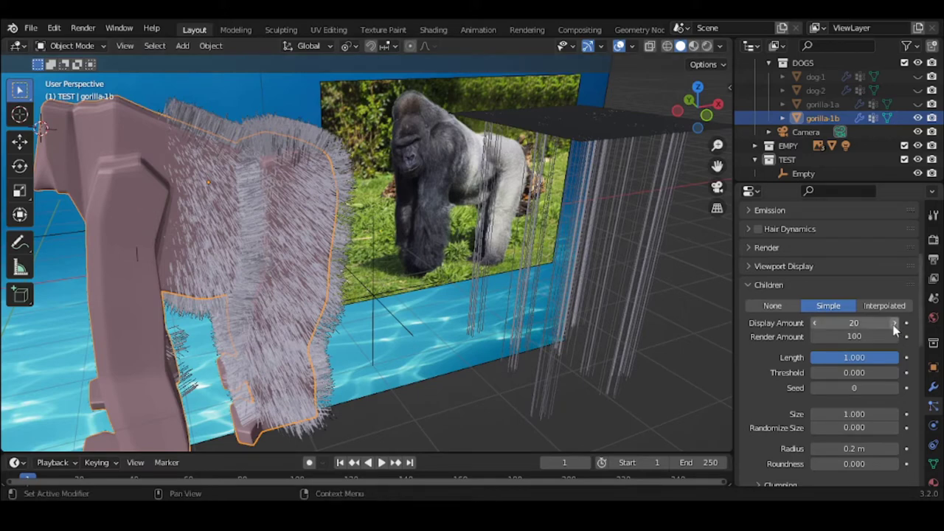
left_click(766, 285)
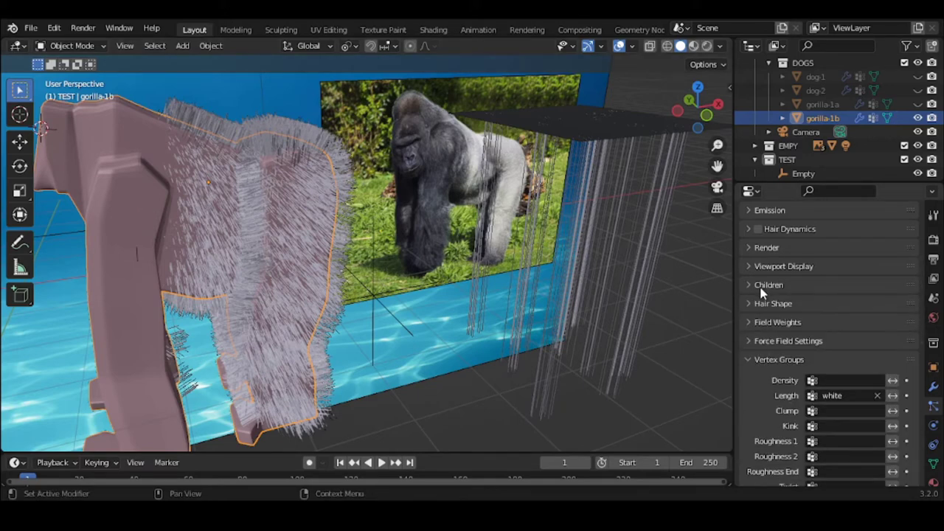
scroll(864, 286, "up", 3)
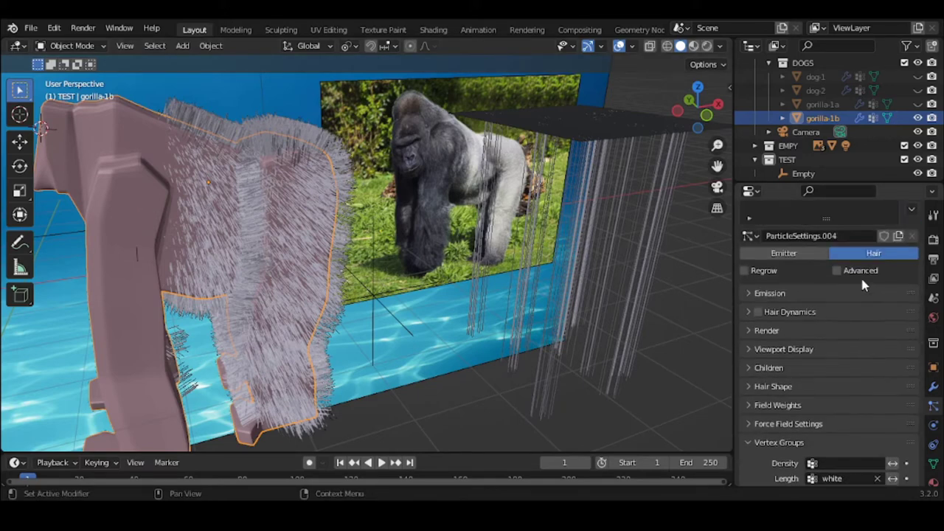
Step: Add a second particle system named 'black' and expand its Emission settings
scroll(861, 281, "up", 2)
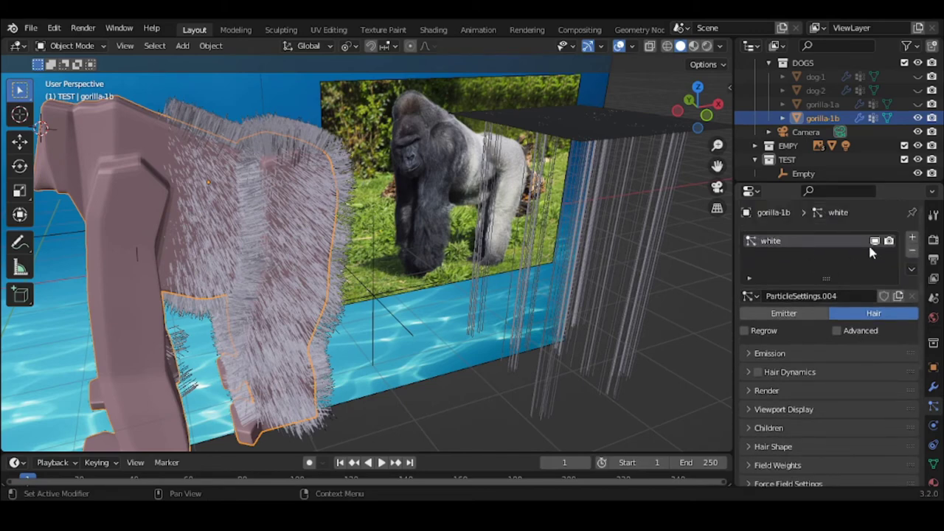
left_click(913, 238)
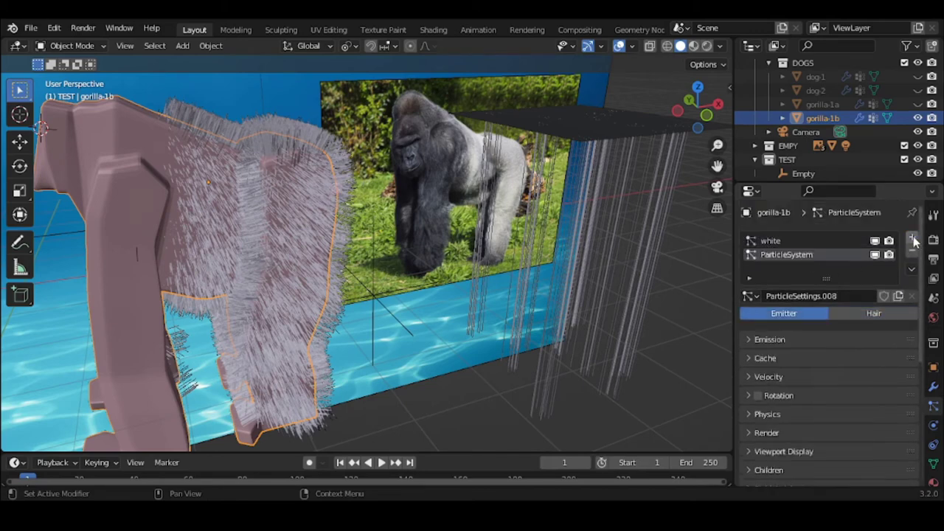
double_click(785, 254)
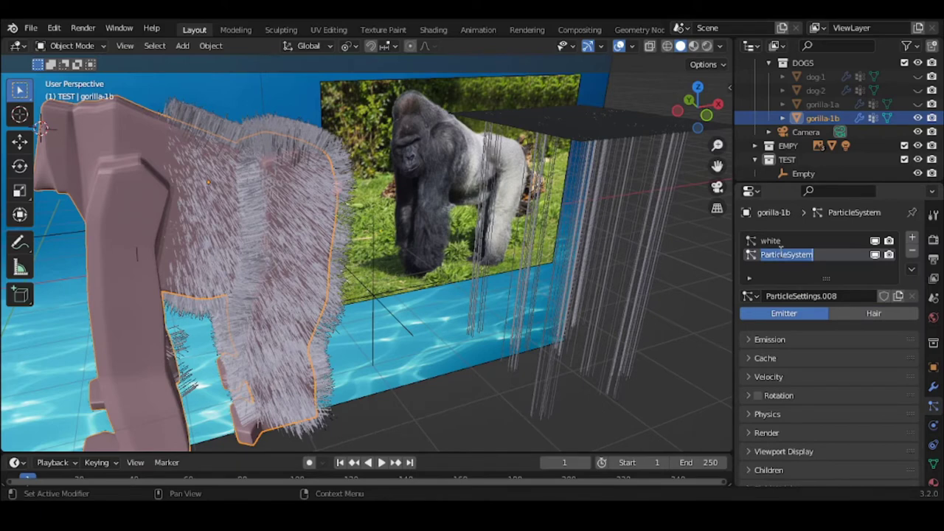
type("black")
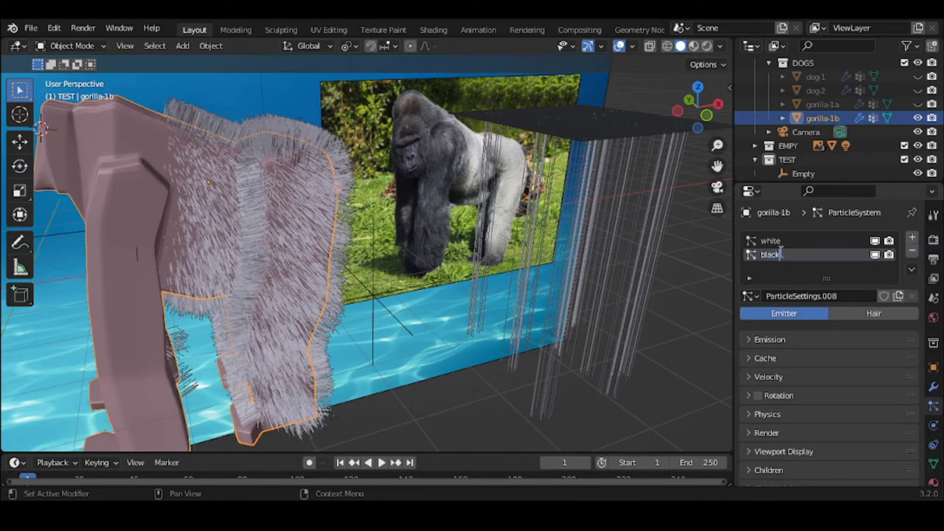
key("Return")
left_click(787, 338)
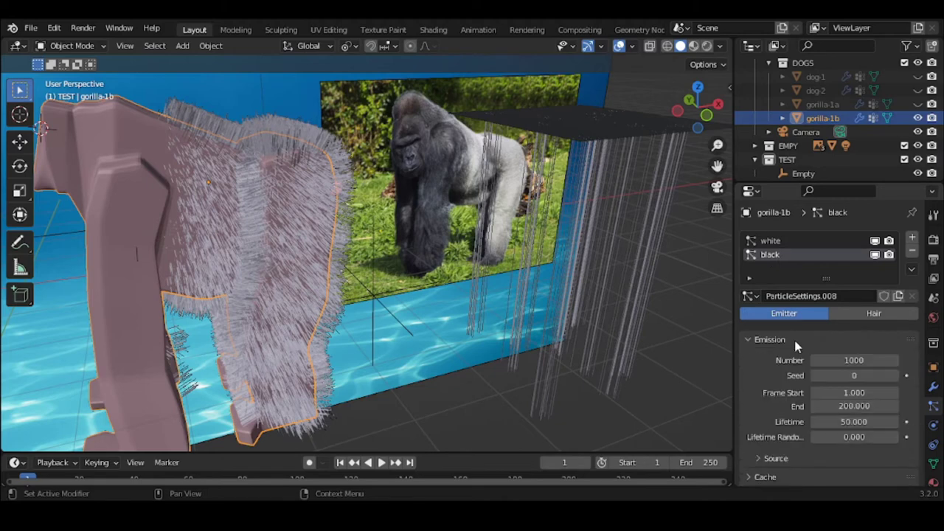
double_click(836, 360)
Step: Make the black particle system Hair with an emission number of 4000 strands
left_click(890, 313)
left_click(884, 316)
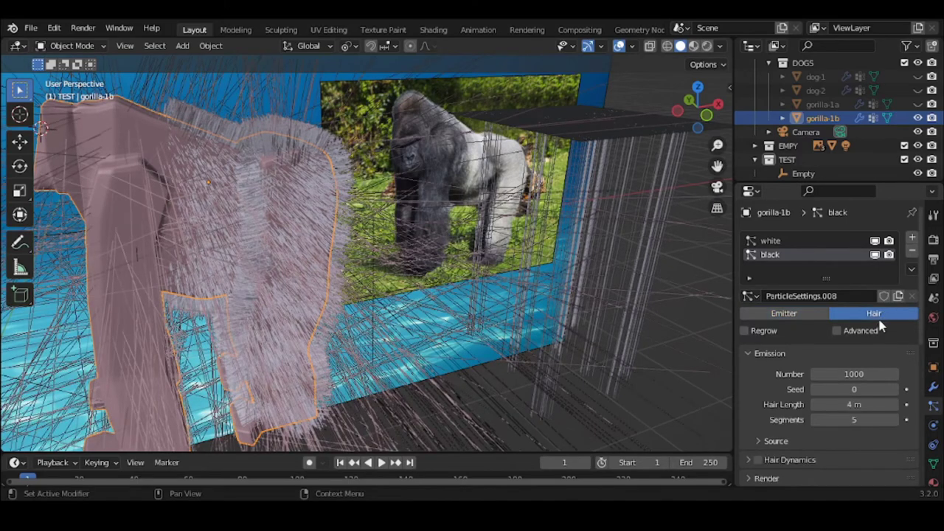
double_click(854, 373)
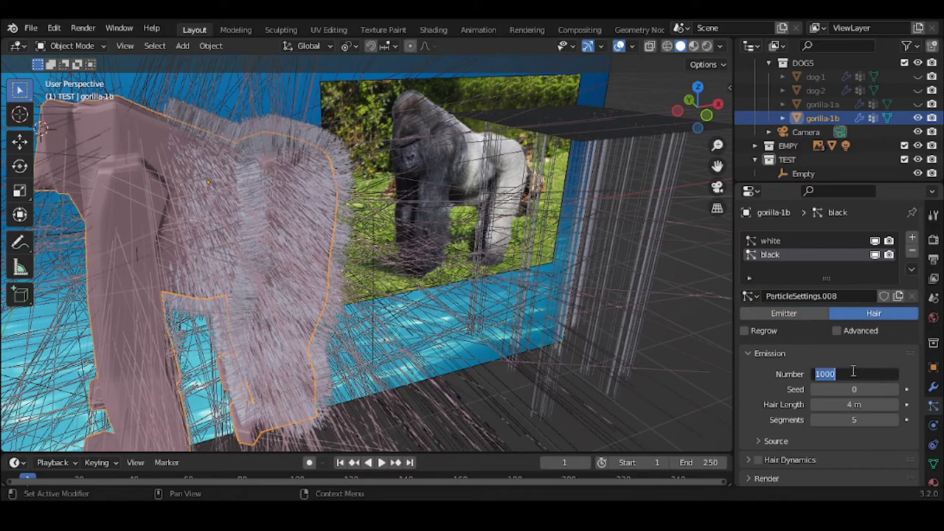
type("4000")
key("Return")
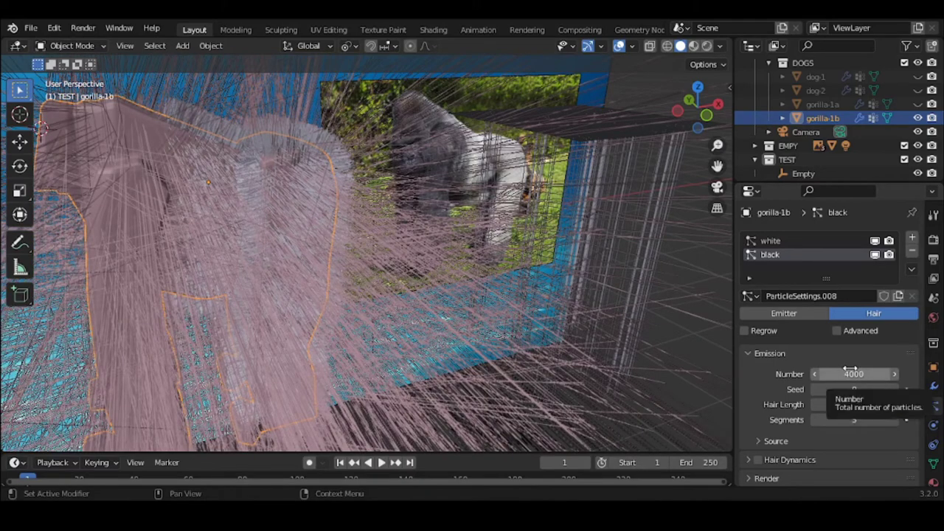
Step: Set the black hair length to 0.2 m and collapse the Emission panel
scroll(851, 371, "down", 1)
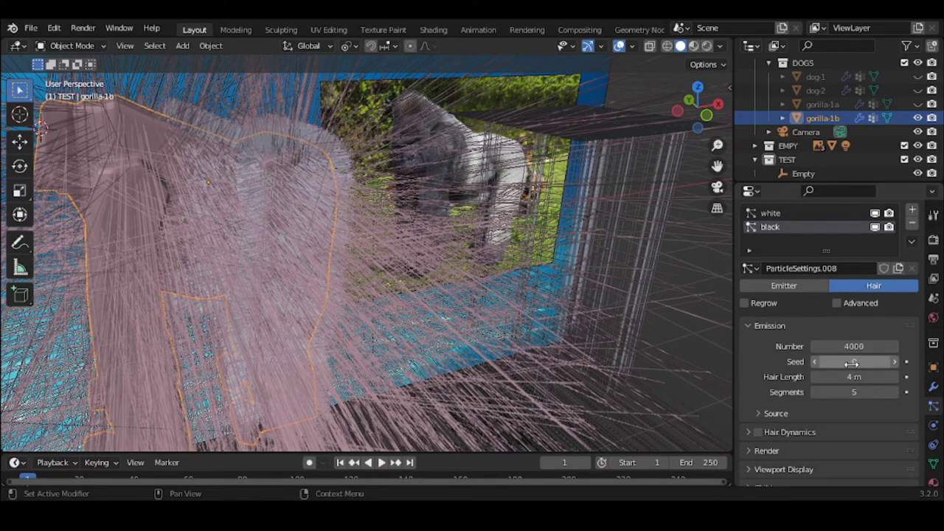
left_click(851, 376)
type("0.2")
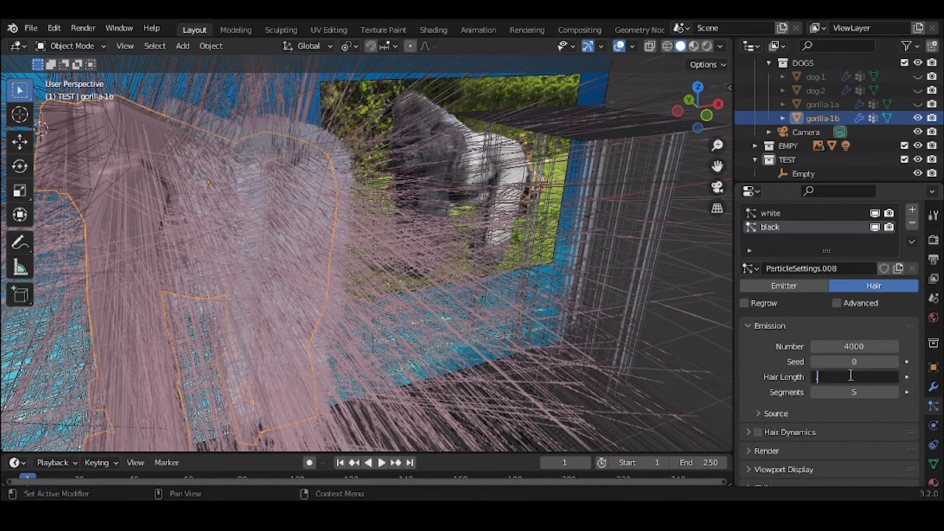
key("Return")
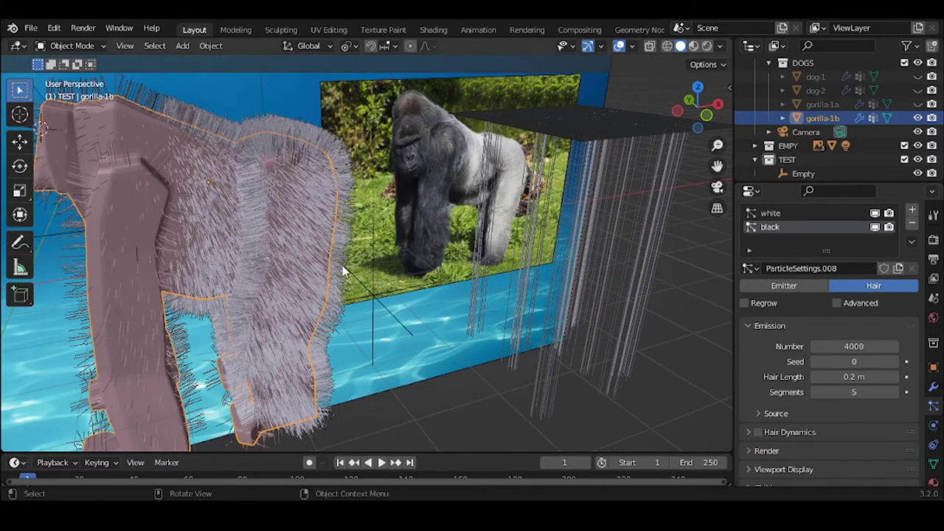
middle_click_drag(341, 264, 362, 258)
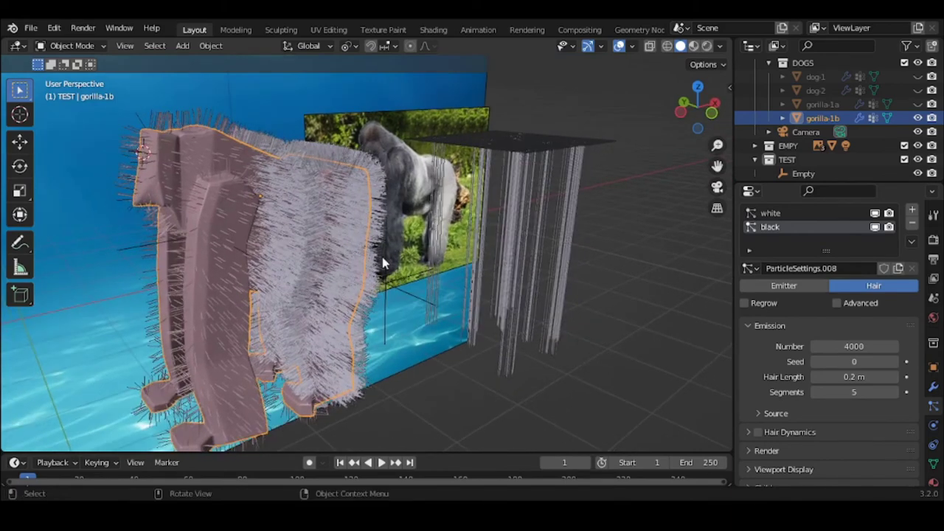
left_click(771, 325)
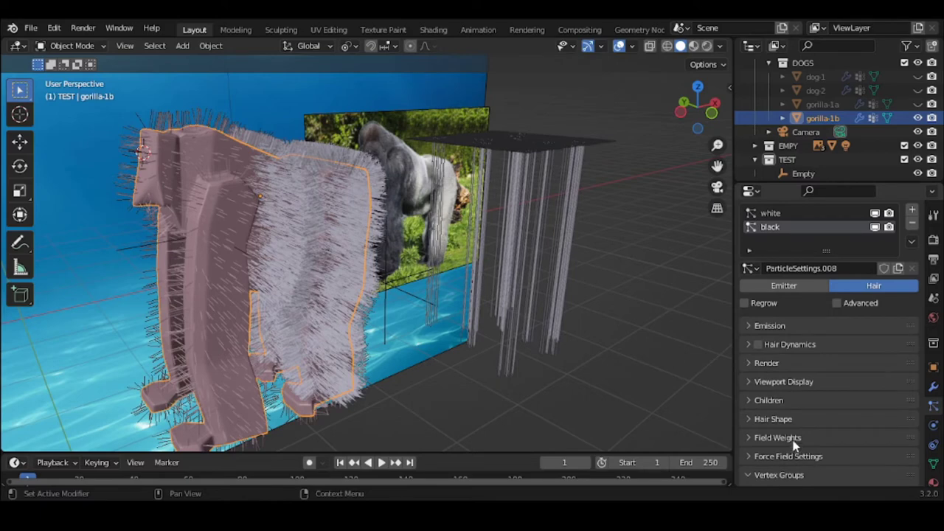
Step: Assign the black.001 material to the black hair system in its Render settings
left_click(784, 364)
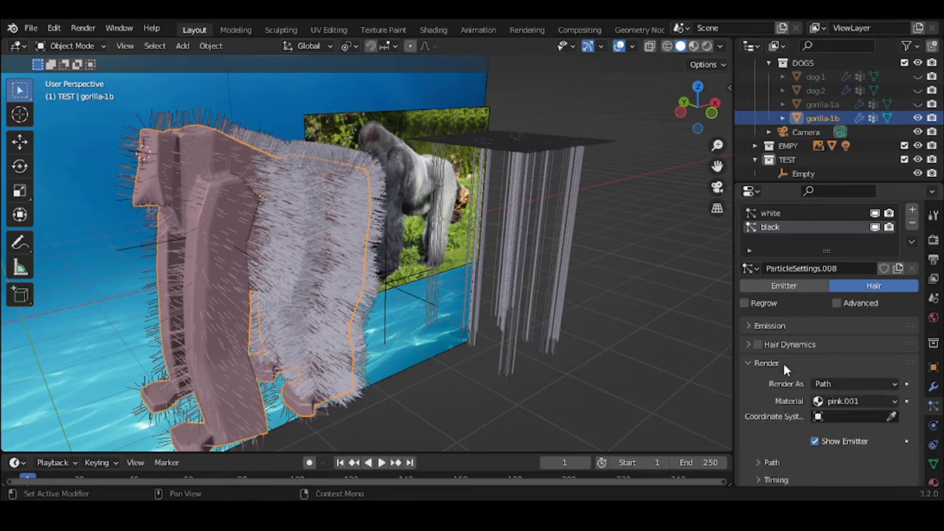
left_click(848, 401)
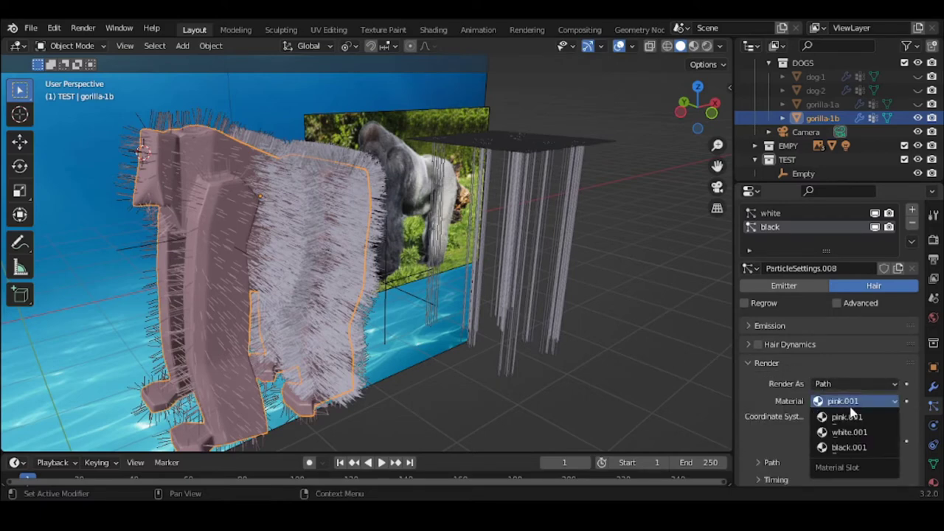
left_click(867, 448)
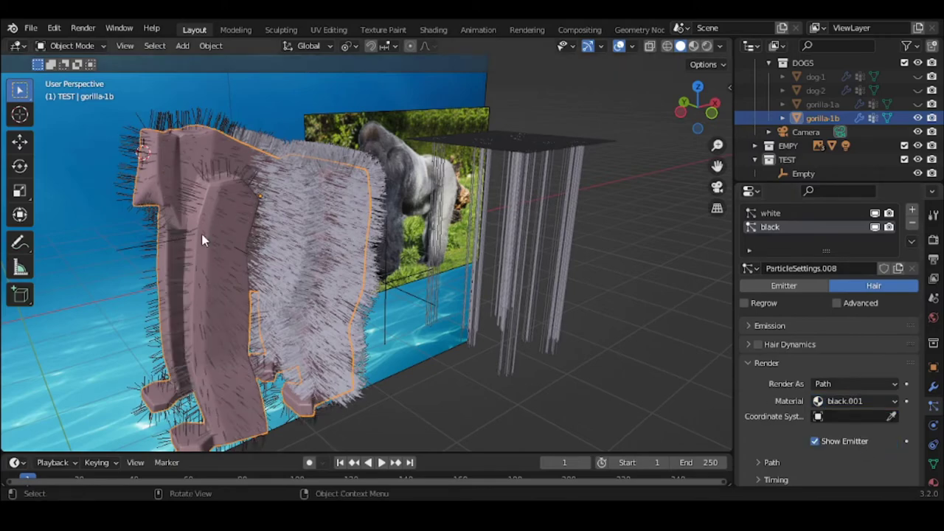
middle_click_drag(202, 233, 381, 270)
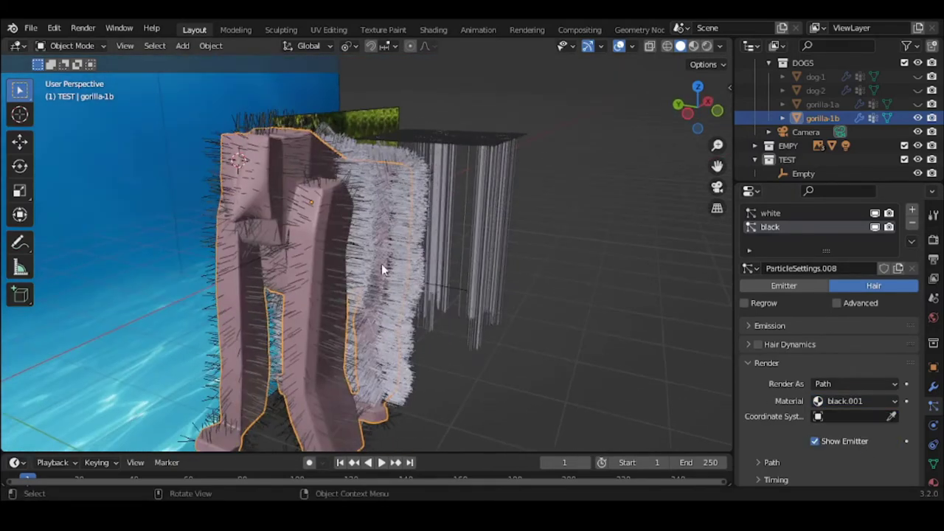
left_click(770, 363)
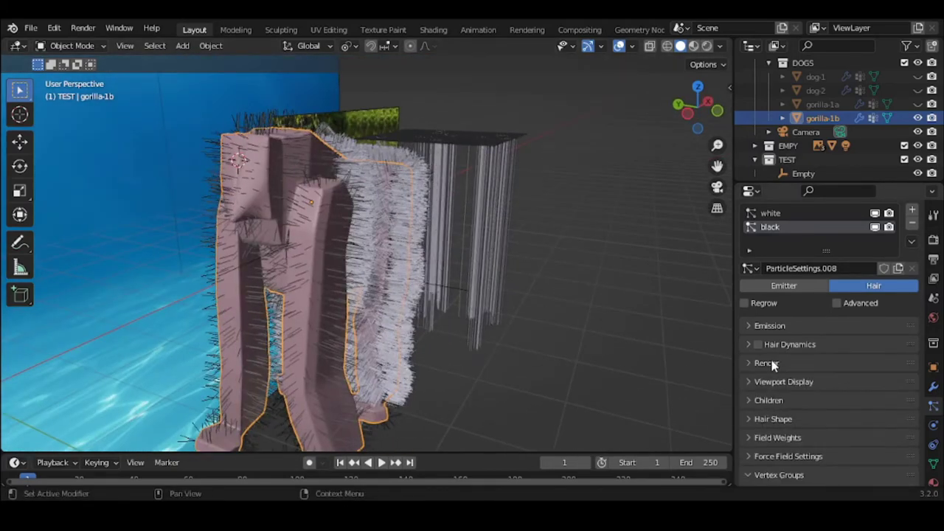
scroll(773, 363, "down", 1)
Step: Give the black hair Simple child particles with a display amount of 30
left_click(774, 373)
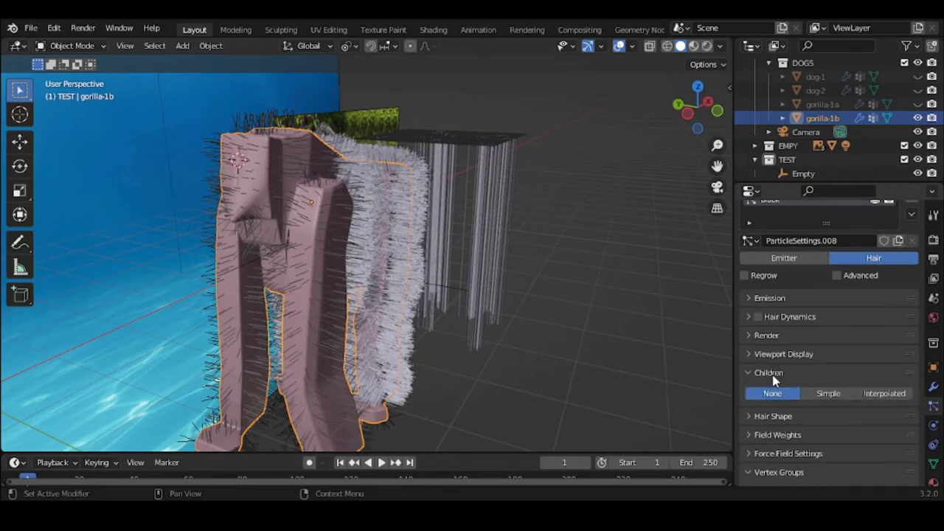
left_click(836, 397)
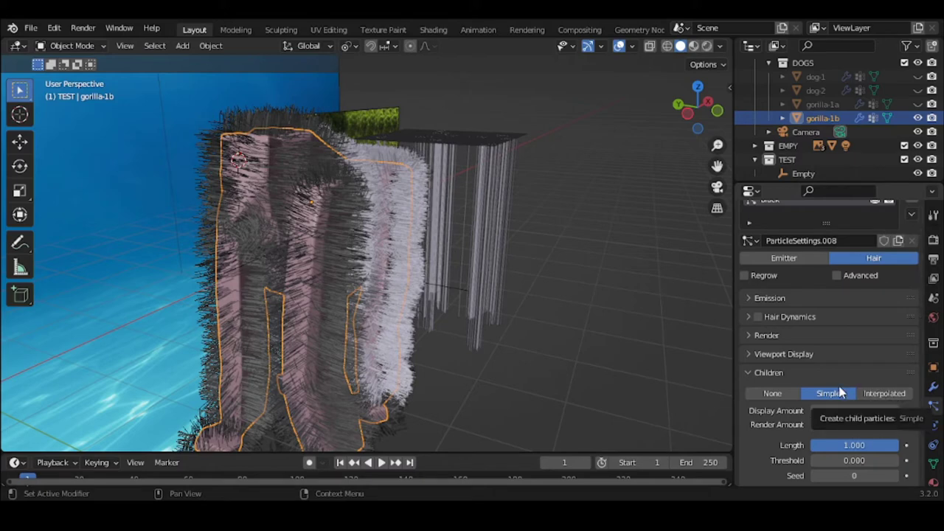
left_click(860, 410)
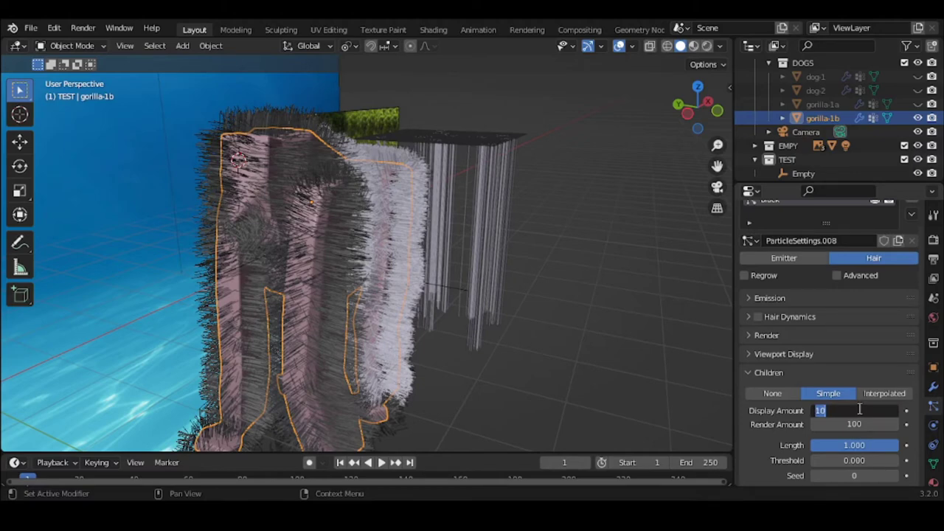
type("30")
key("Return")
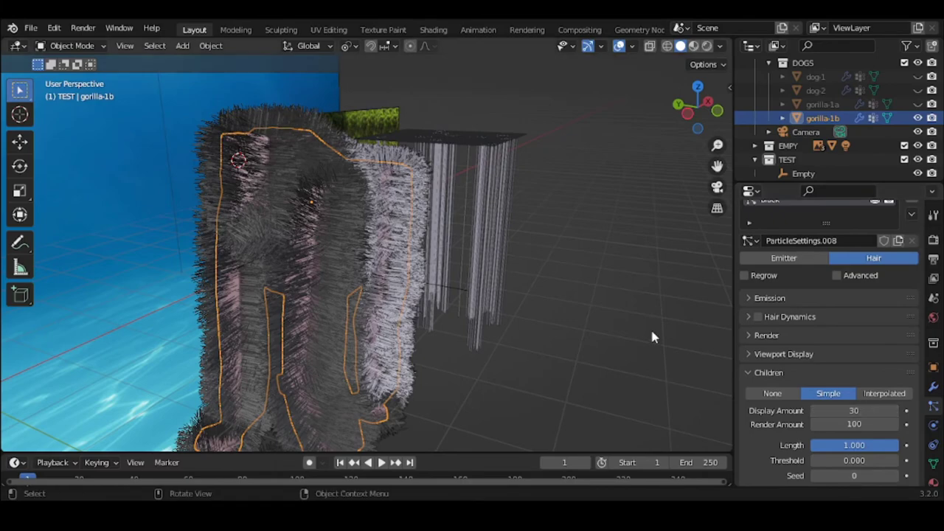
middle_click_drag(650, 327, 615, 326)
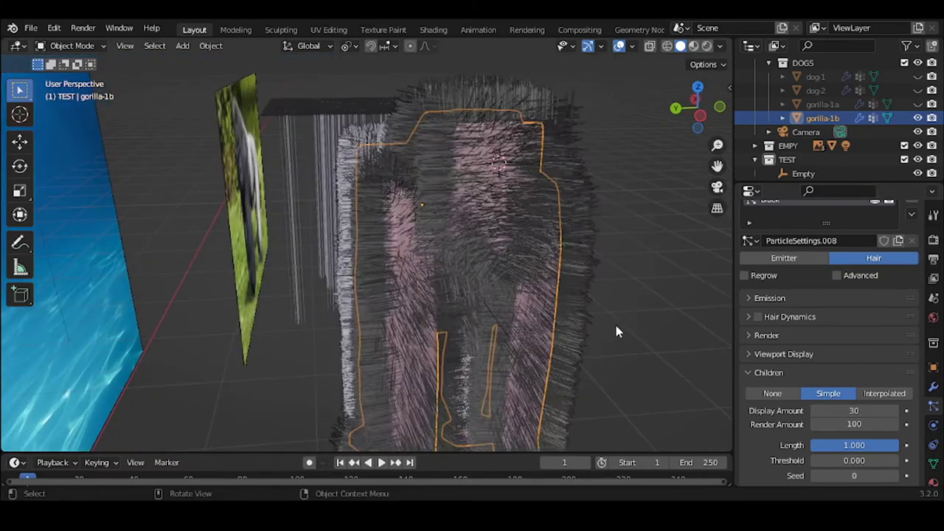
middle_click_drag(509, 211, 492, 214)
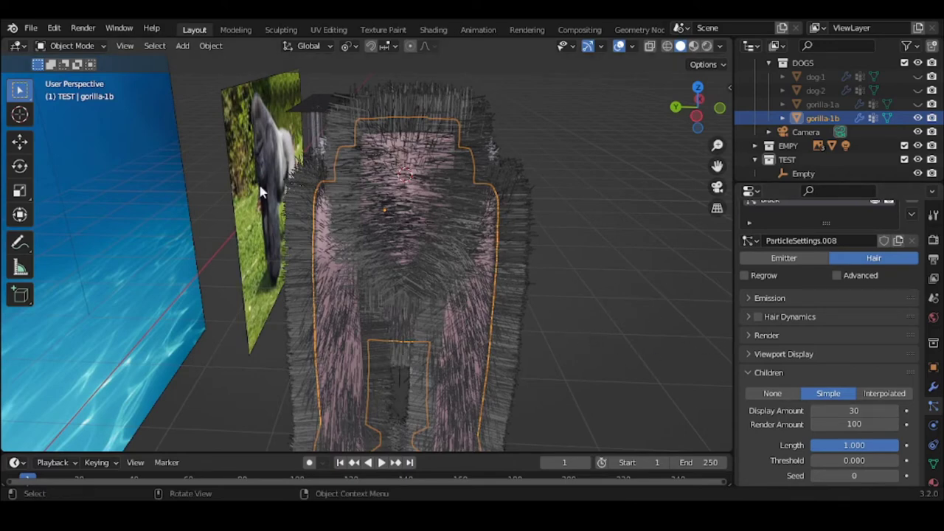
Step: Switch gorilla-1b into Particle Edit mode, briefly checking Weight Paint on the way
left_click(77, 46)
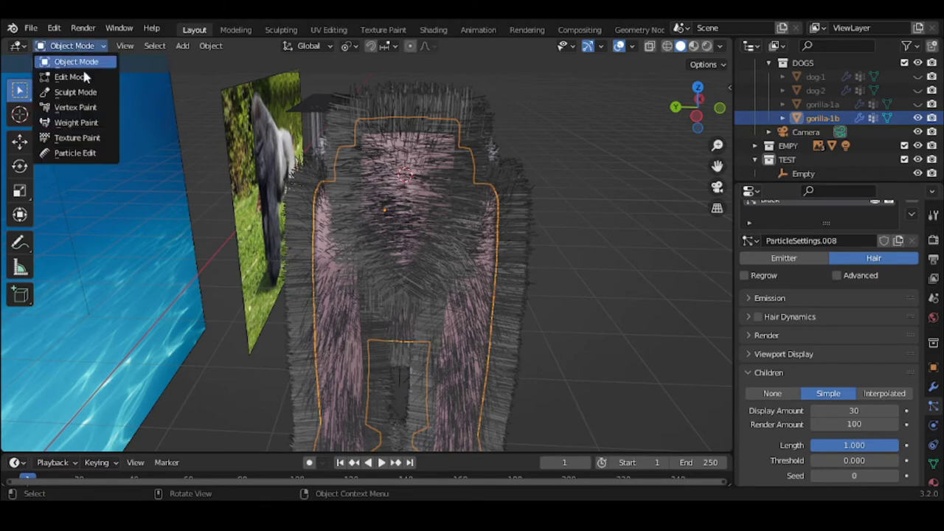
left_click(102, 155)
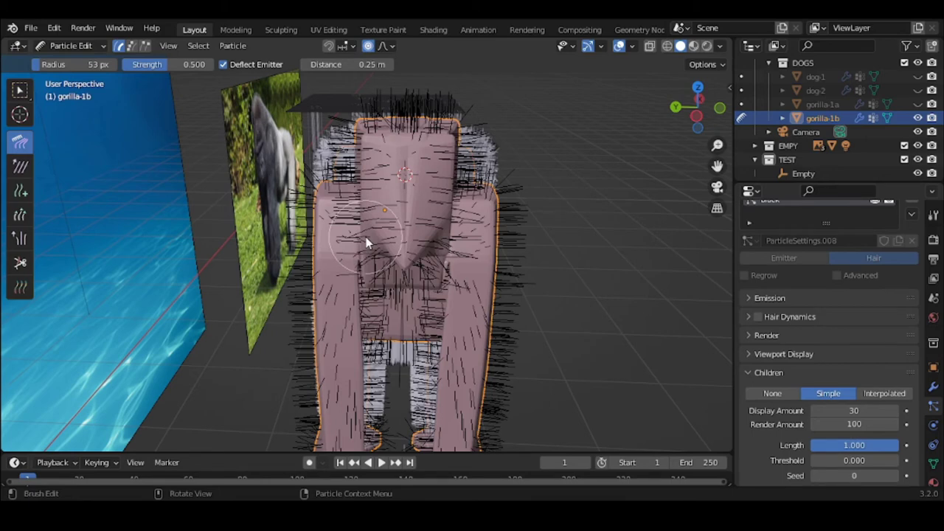
left_click(69, 45)
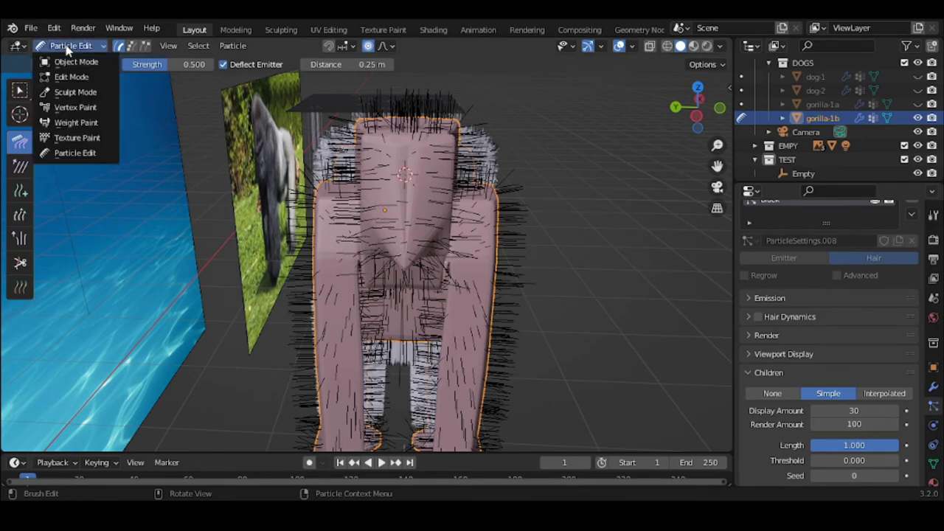
left_click(100, 126)
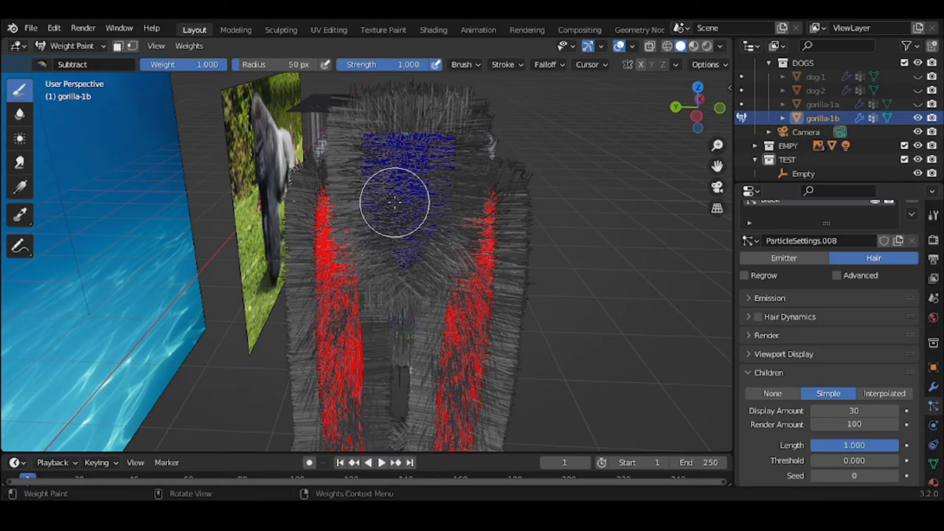
left_click(81, 49)
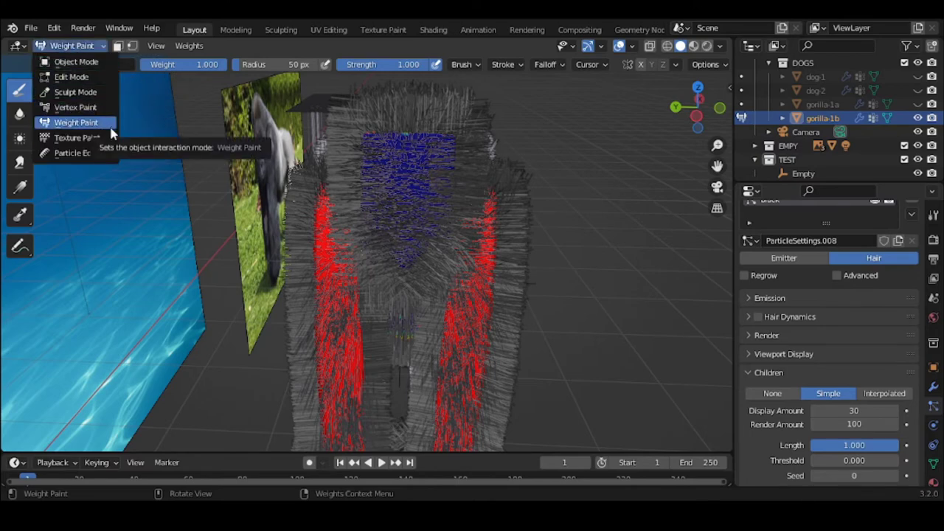
left_click(102, 161)
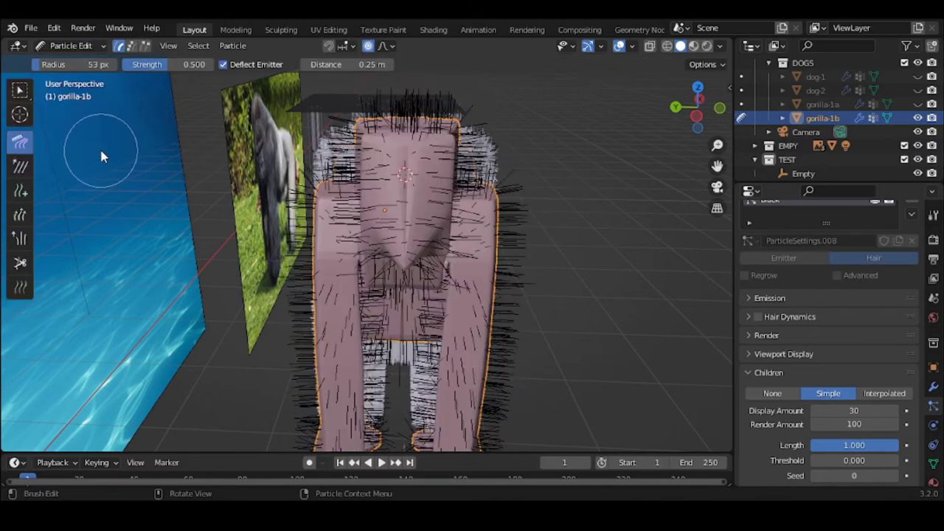
Step: Trim the black hairs across the gorilla's chest with the Cut brush
left_click(20, 263)
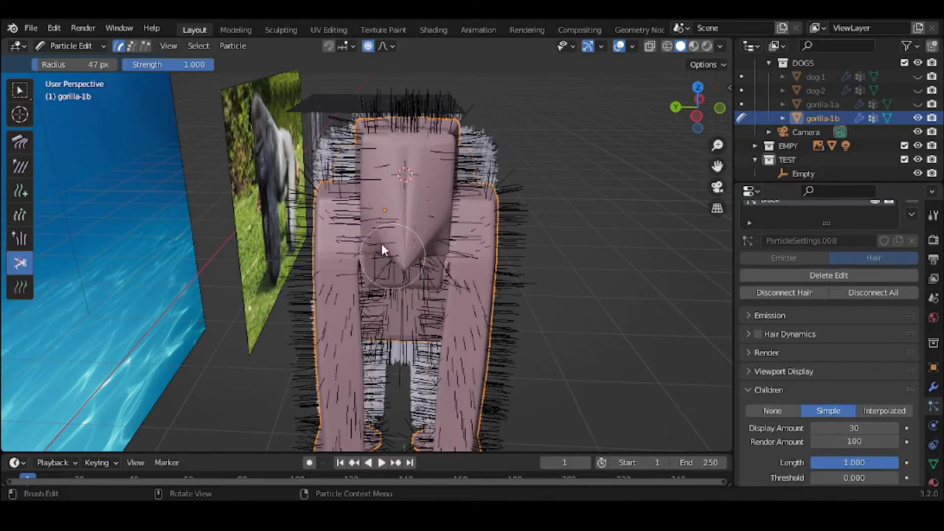
middle_click_drag(381, 220, 506, 221)
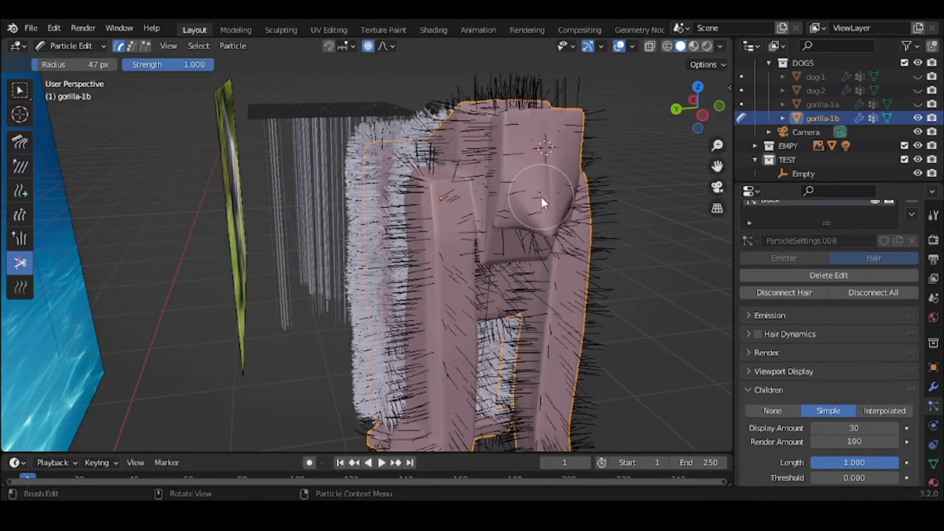
left_click_drag(536, 208, 581, 243)
Step: Shrink the cut brush radius to 21 px, then to 14 px
key("f")
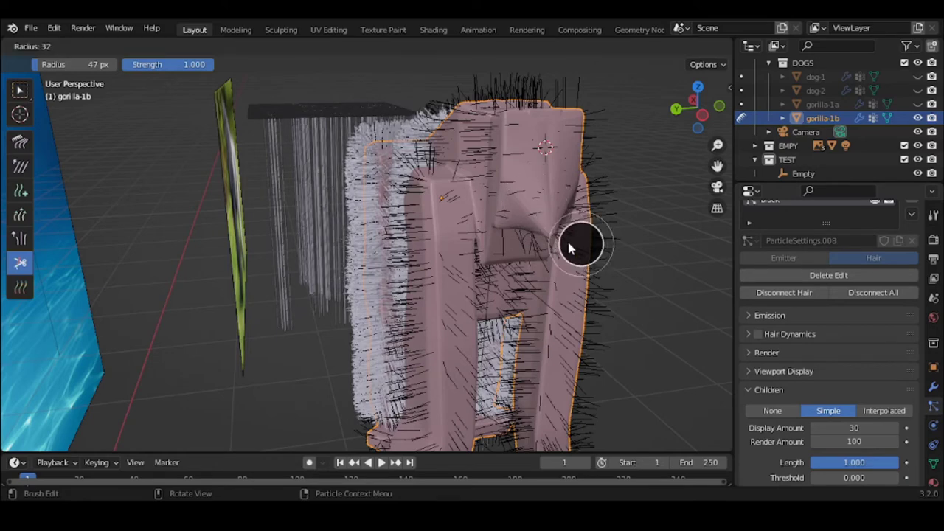
left_click(564, 245)
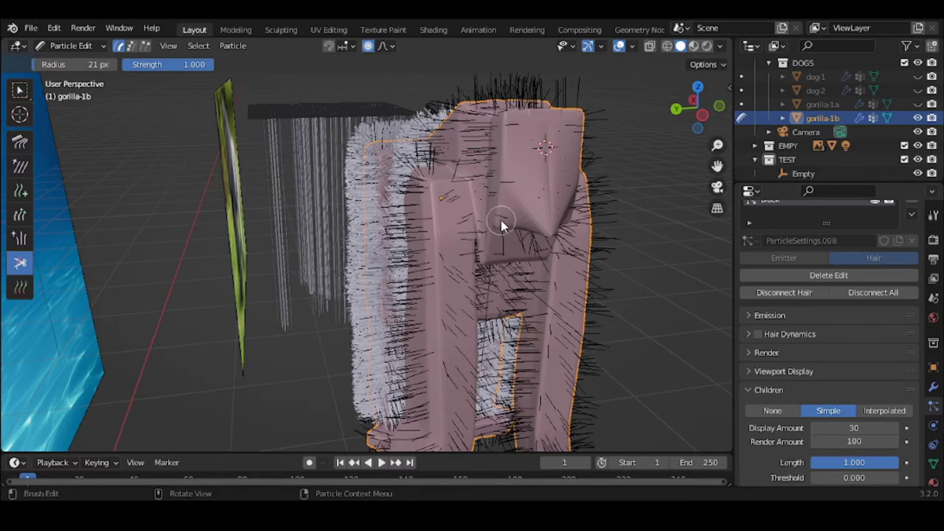
key("f")
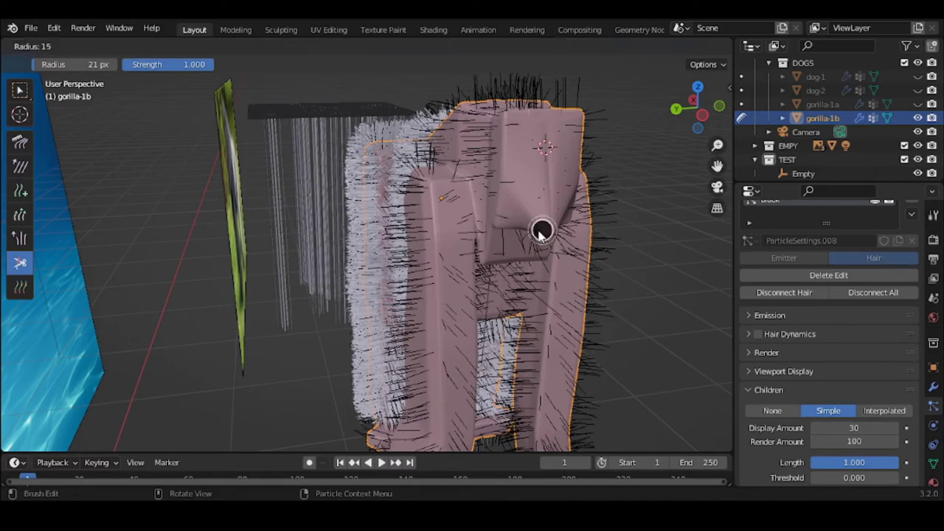
left_click(539, 231)
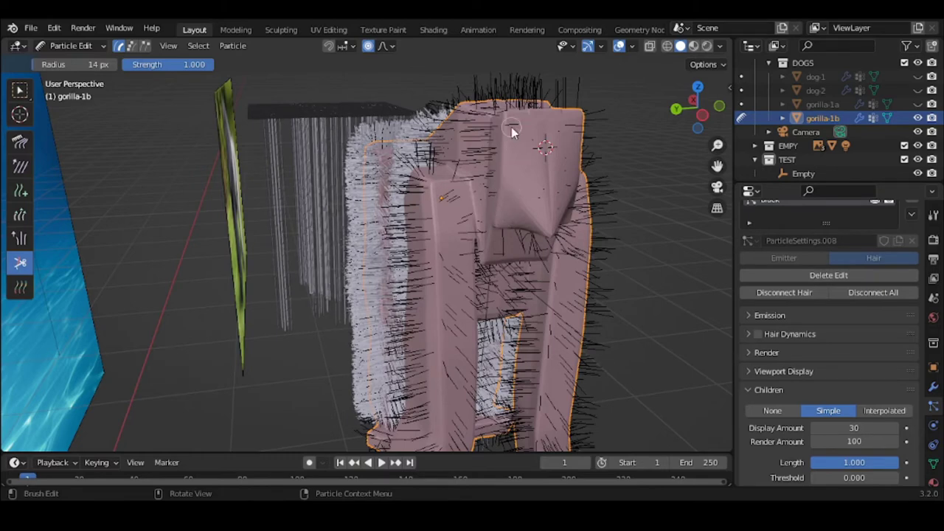
Step: Frame the gorilla's head and reduce the cut brush radius to 11 px
middle_click_drag(553, 167, 479, 171)
scroll(439, 184, "up", 4)
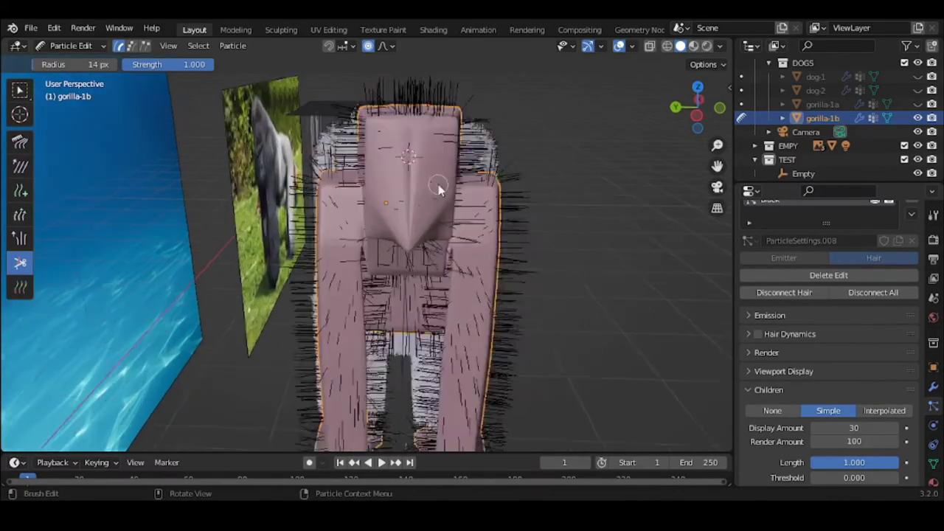
left_click_drag(720, 164, 674, 177)
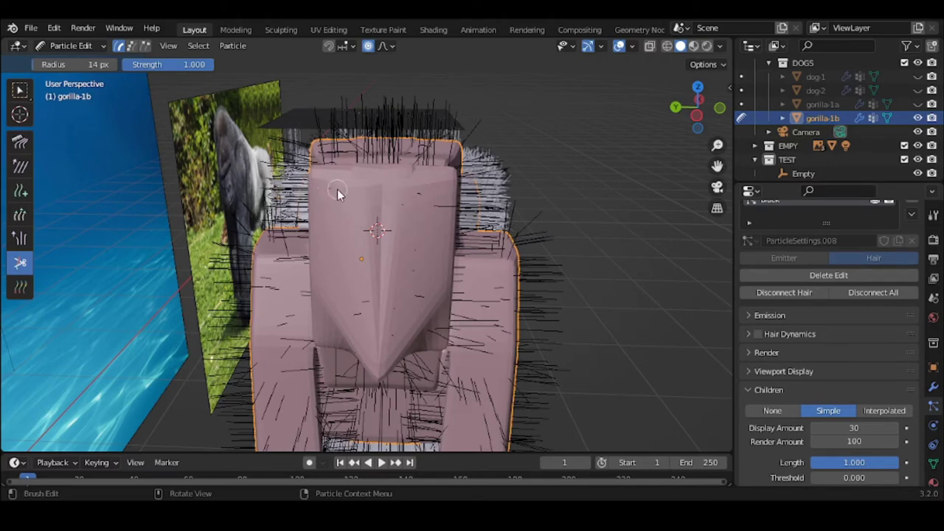
key("f")
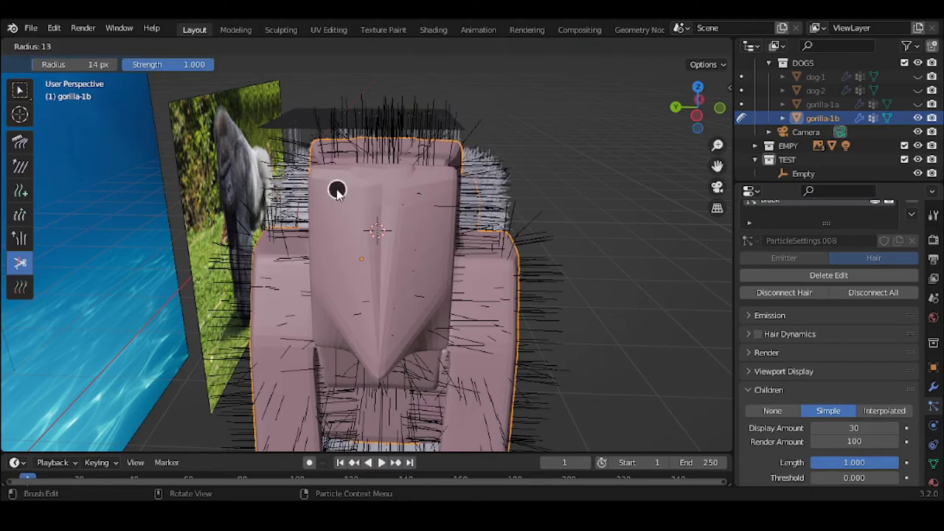
left_click(328, 194)
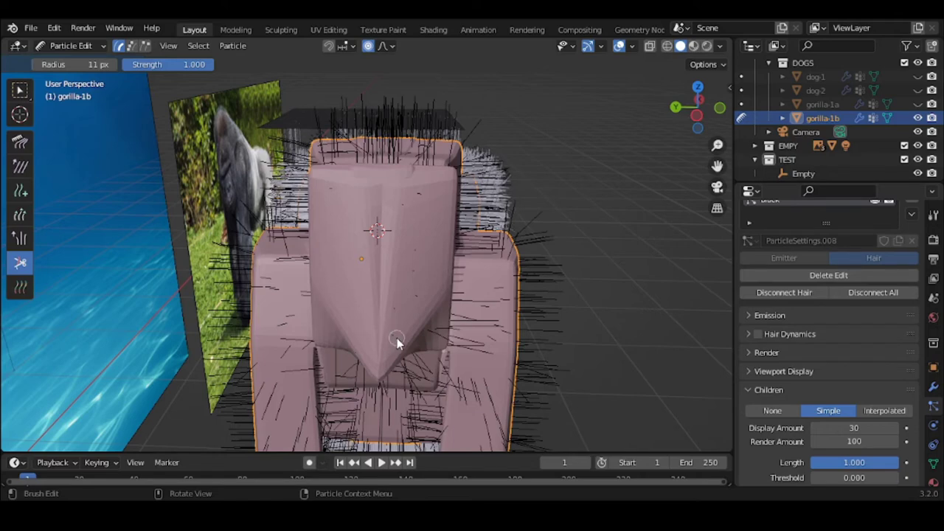
Step: Orbit and zoom around the gorilla's head to inspect the trimmed hair
middle_click_drag(396, 338, 407, 340)
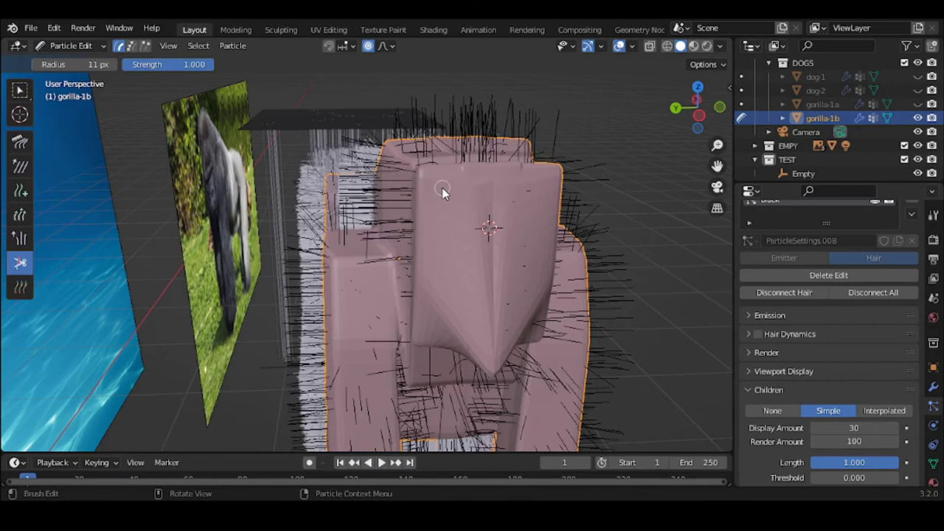
scroll(442, 192, "up", 4)
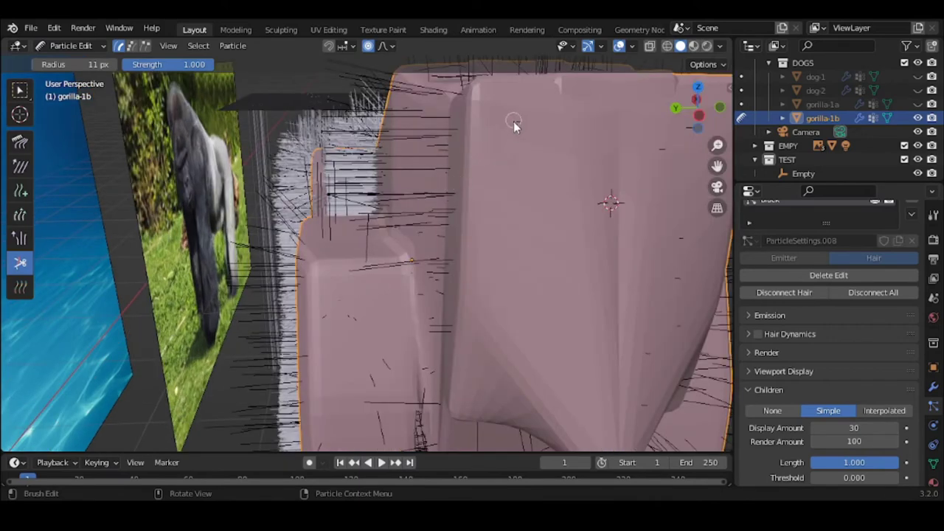
scroll(543, 141, "down", 4)
scroll(543, 141, "up", 4)
middle_click_drag(722, 149, 670, 163)
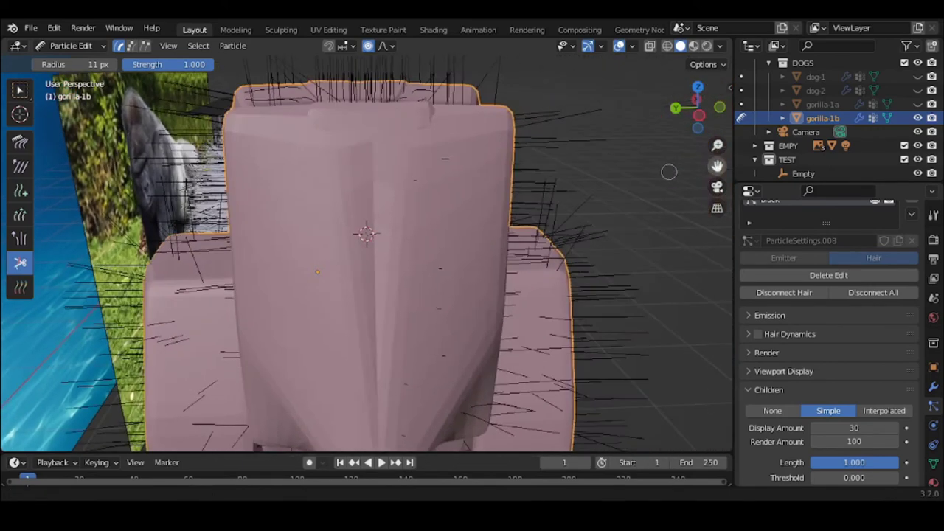
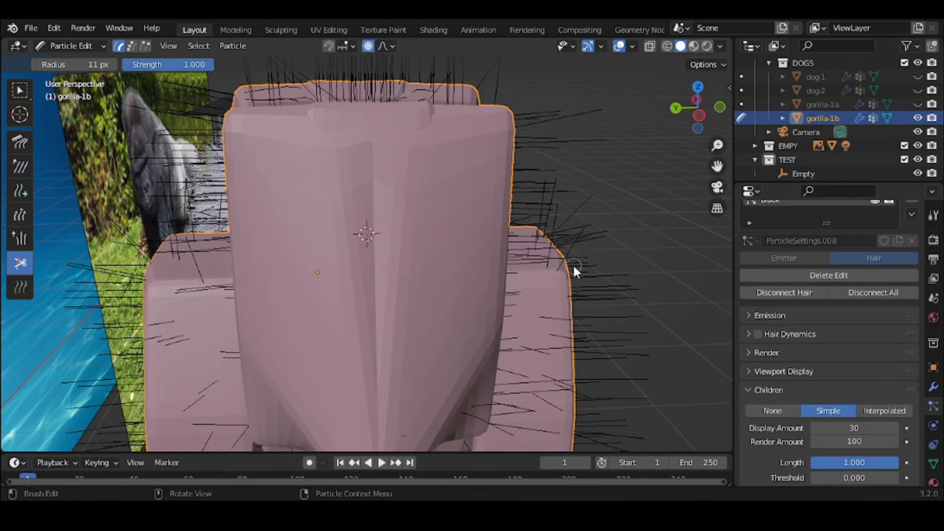
Step: Reframe the view around gorilla-1b in Particle Edit and bring up the interaction mode menu
left_click_drag(716, 165, 714, 162)
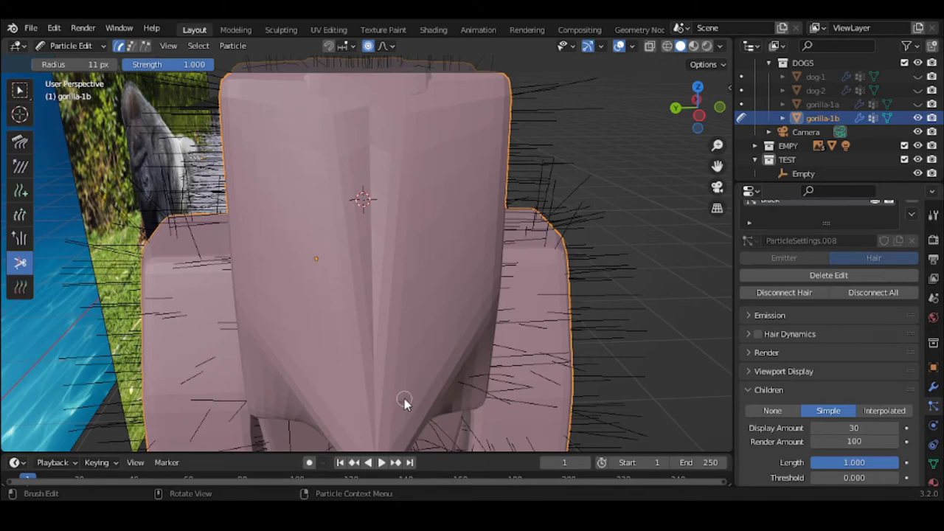
middle_click_drag(402, 402, 399, 401)
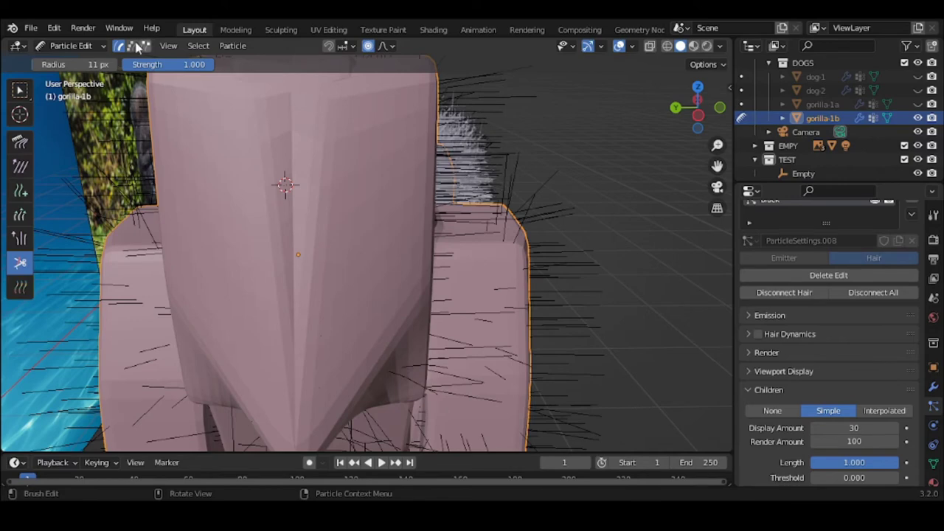
left_click(83, 46)
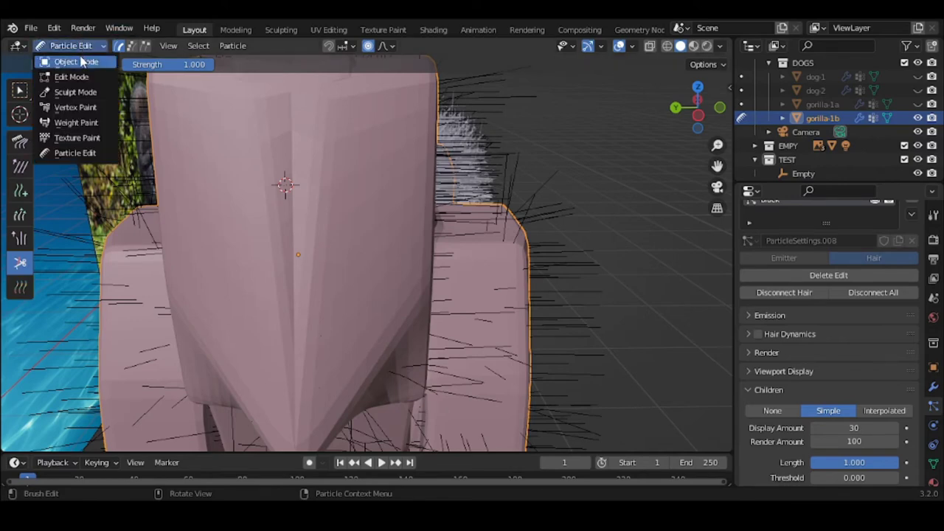
Step: Switch gorilla-1b to Object Mode and inspect its fur from another angle
left_click(77, 62)
scroll(234, 173, "down", 5)
scroll(233, 172, "up", 4)
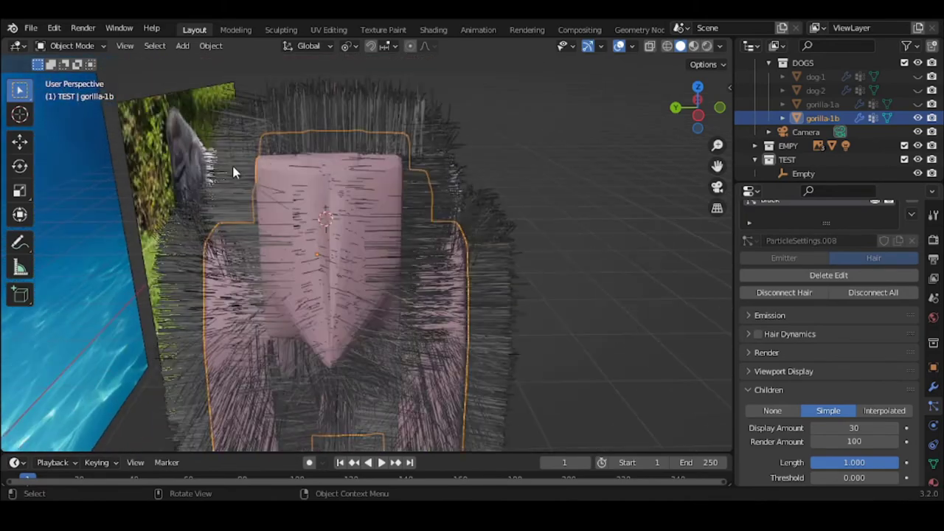
scroll(233, 172, "up", 2)
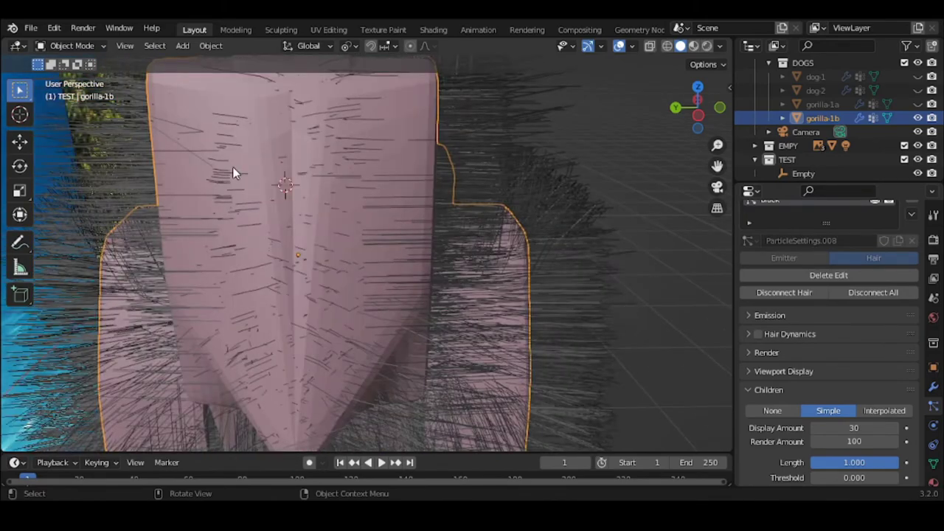
scroll(232, 173, "down", 2)
middle_click_drag(233, 168, 253, 164)
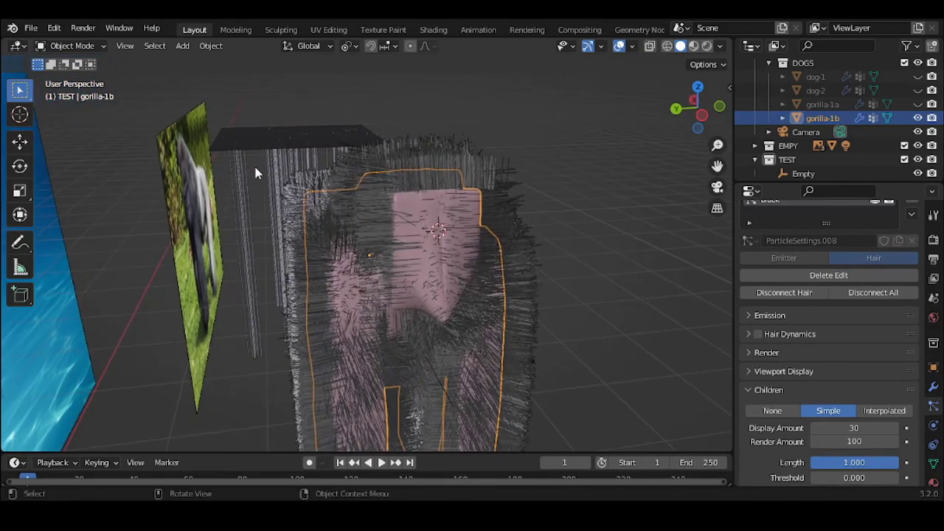
Step: Return to Particle Edit and enlarge the hair brush radius to 22 px
left_click(86, 45)
left_click(100, 156)
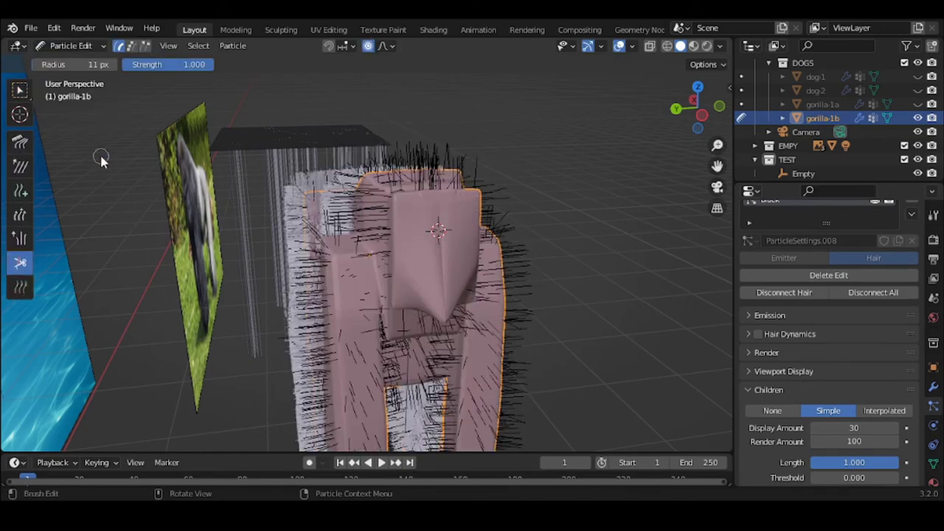
key("f")
left_click(488, 255)
scroll(438, 246, "up", 5)
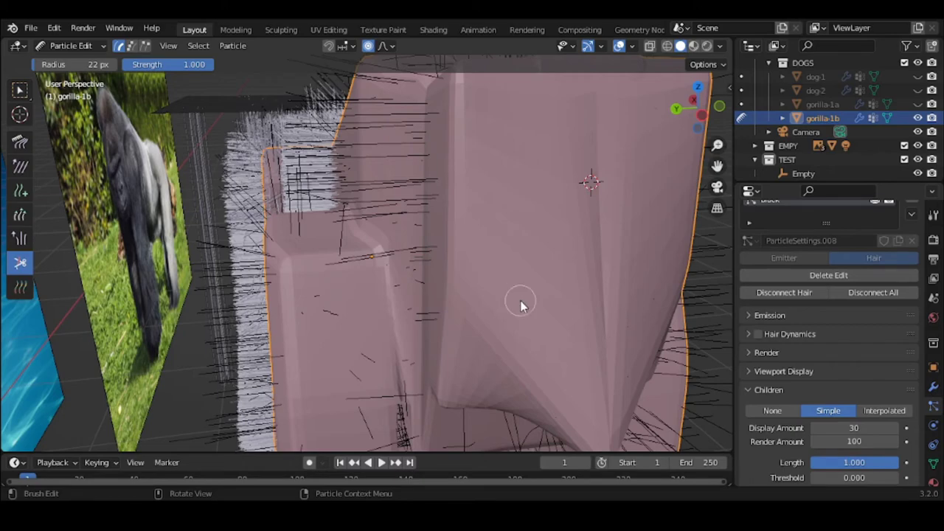
scroll(558, 296, "down", 5)
Step: Check the fur from the front in Object Mode, then go back to Particle Edit
middle_click_drag(558, 296, 527, 289)
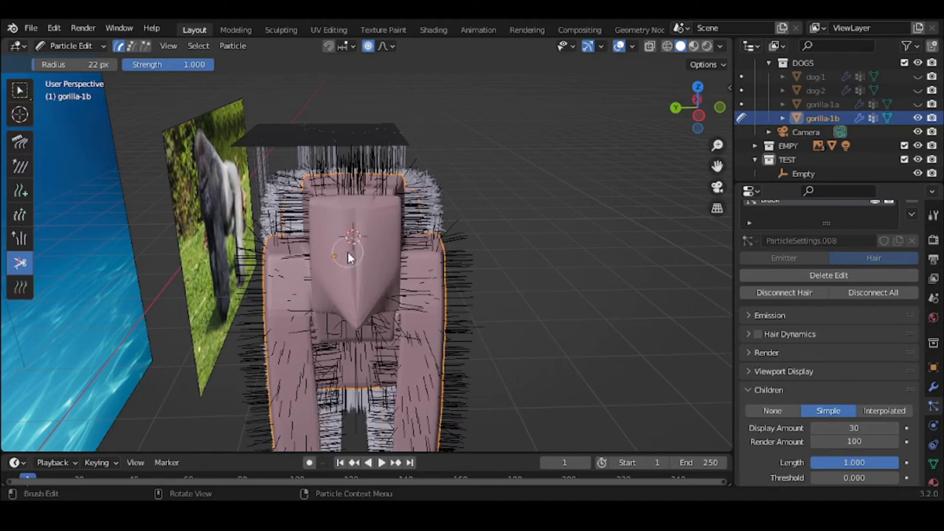
left_click(58, 46)
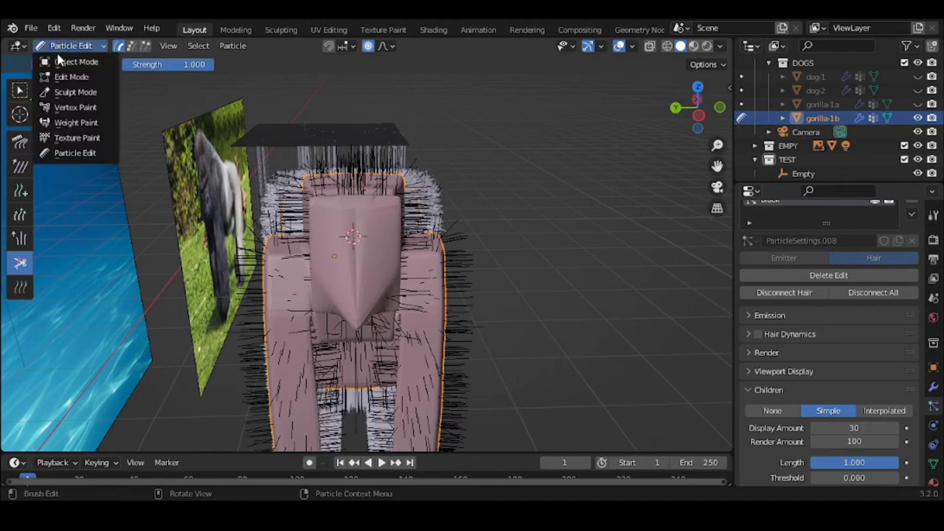
left_click(58, 59)
middle_click_drag(347, 180, 362, 186)
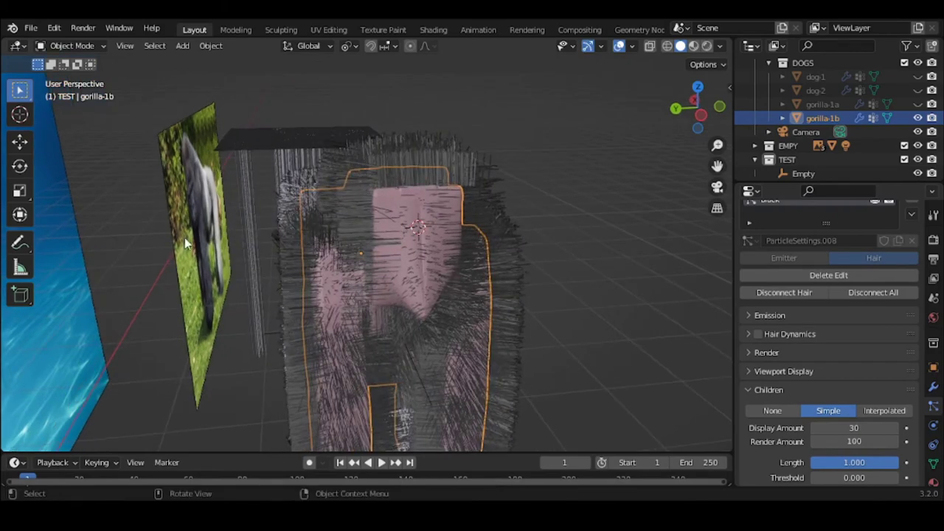
left_click(80, 47)
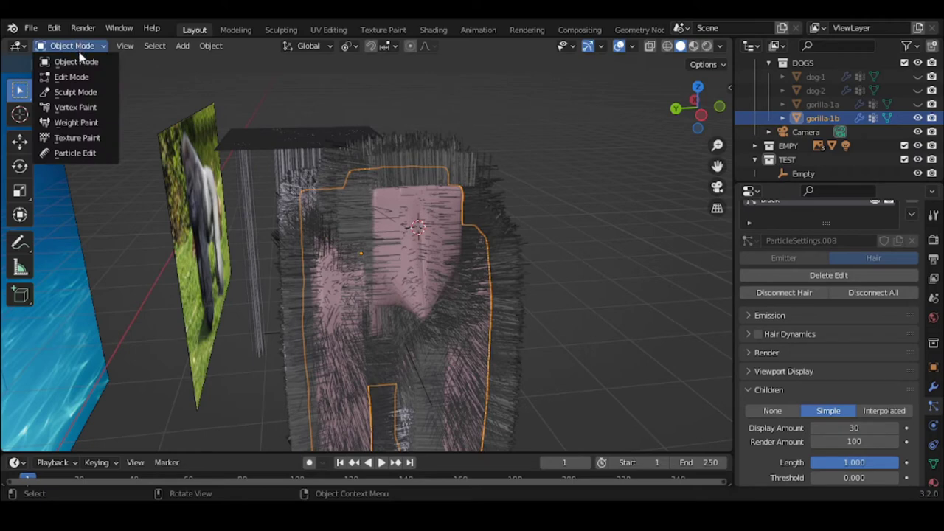
left_click(101, 153)
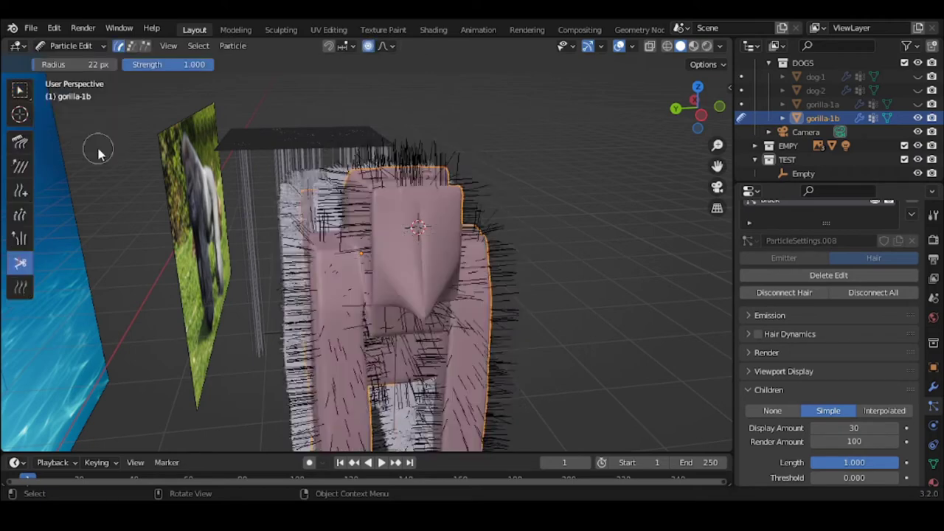
Step: Pick the Comb brush at 53 px, then view the full fur coat in Object Mode
left_click(24, 139)
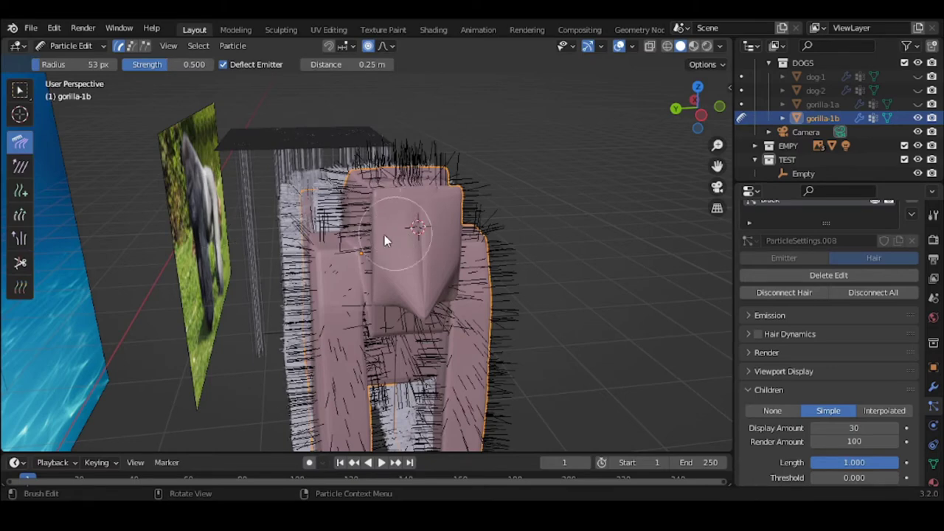
key("ctrl")
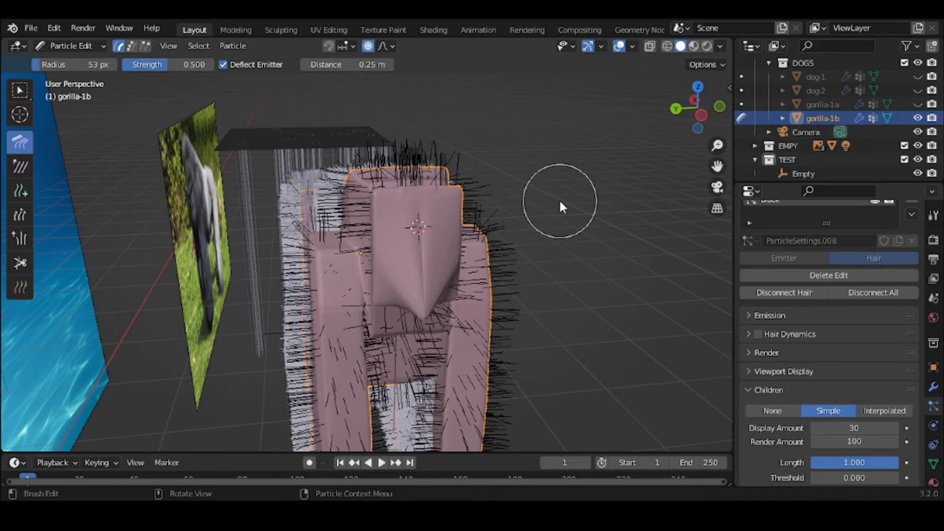
middle_click_drag(560, 202, 478, 202)
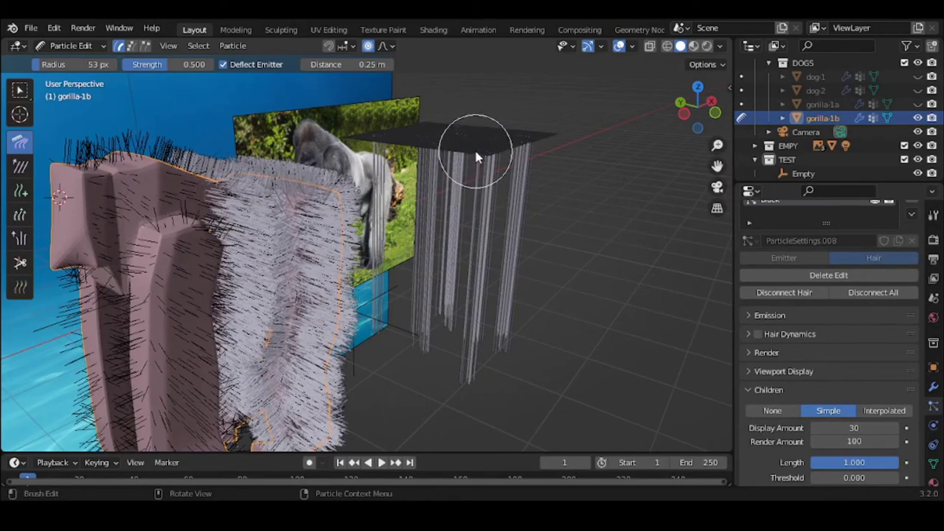
left_click(59, 46)
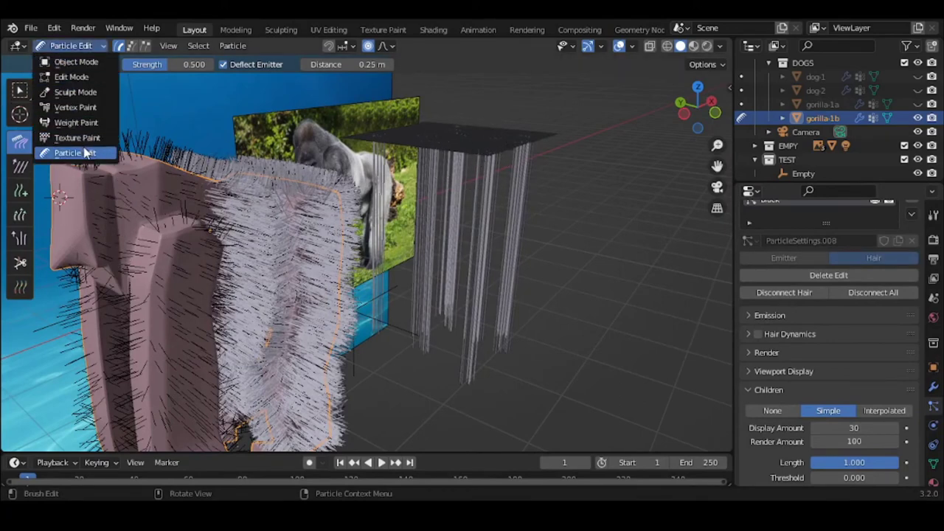
left_click(87, 62)
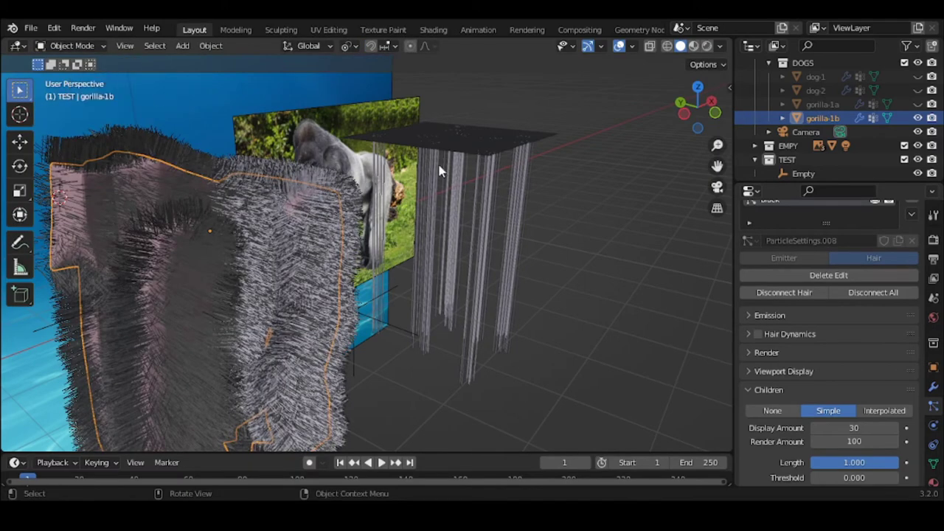
Step: Draw a freehand annotation stroke around the gorilla photo with the Annotate tool
middle_click_drag(506, 190, 455, 194)
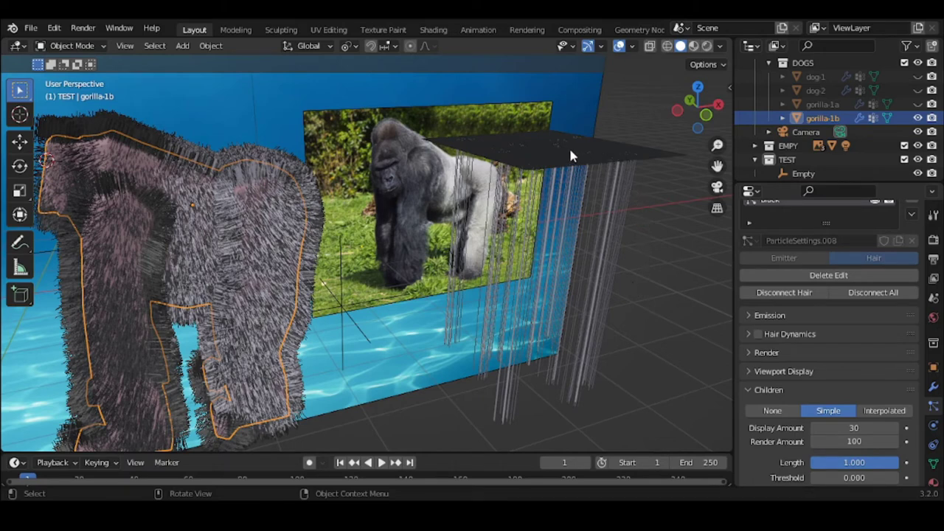
left_click(20, 242)
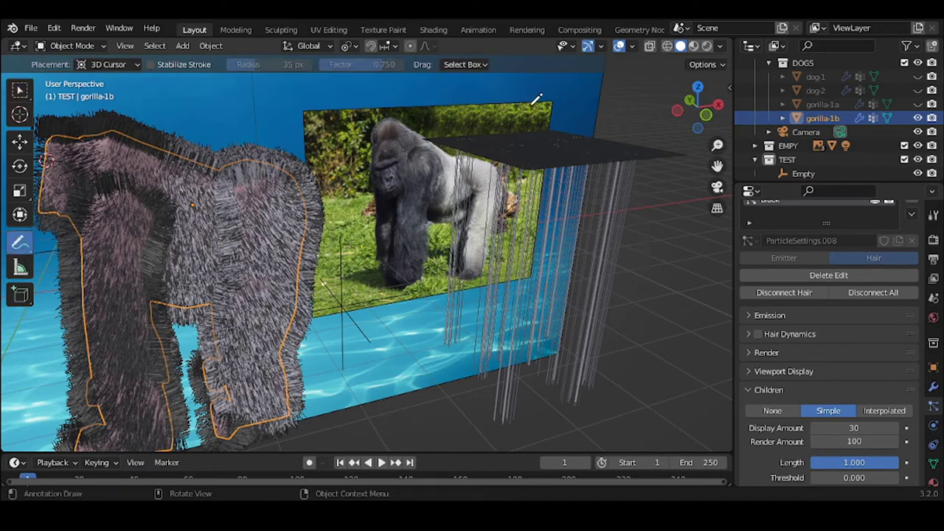
mouse_move(546, 111)
left_mouse_down()
mouse_move(467, 120)
mouse_move(437, 137)
mouse_move(438, 175)
mouse_move(495, 188)
mouse_move(585, 188)
mouse_move(644, 177)
mouse_move(704, 148)
mouse_move(705, 135)
mouse_move(683, 126)
mouse_move(505, 113)
mouse_move(446, 120)
mouse_move(429, 142)
mouse_move(437, 162)
mouse_move(459, 175)
mouse_move(612, 186)
mouse_move(656, 180)
mouse_move(699, 141)
mouse_move(675, 131)
mouse_move(539, 116)
left_mouse_up()
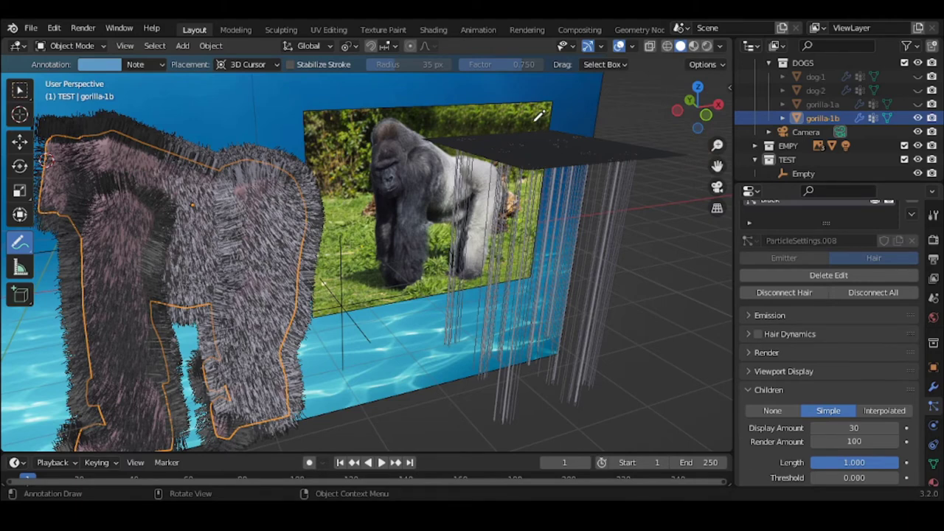
Step: Restore Select Box and give gorilla-1b's child hair a Spiral kink
left_click(18, 90)
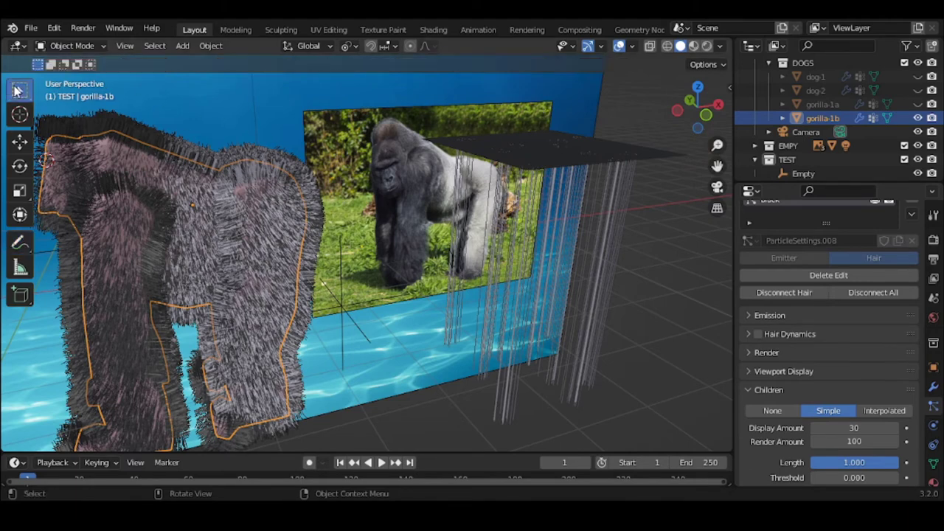
scroll(786, 391, "down", 8)
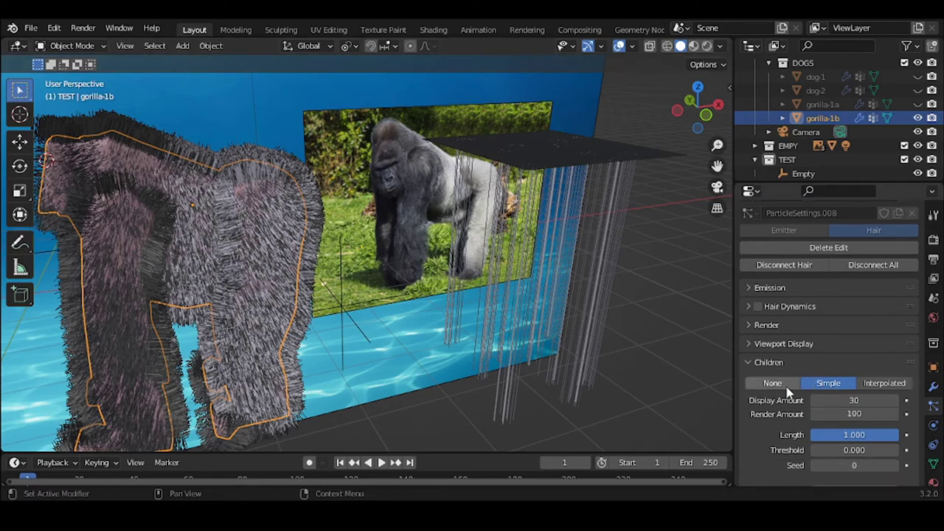
scroll(788, 394, "down", 4)
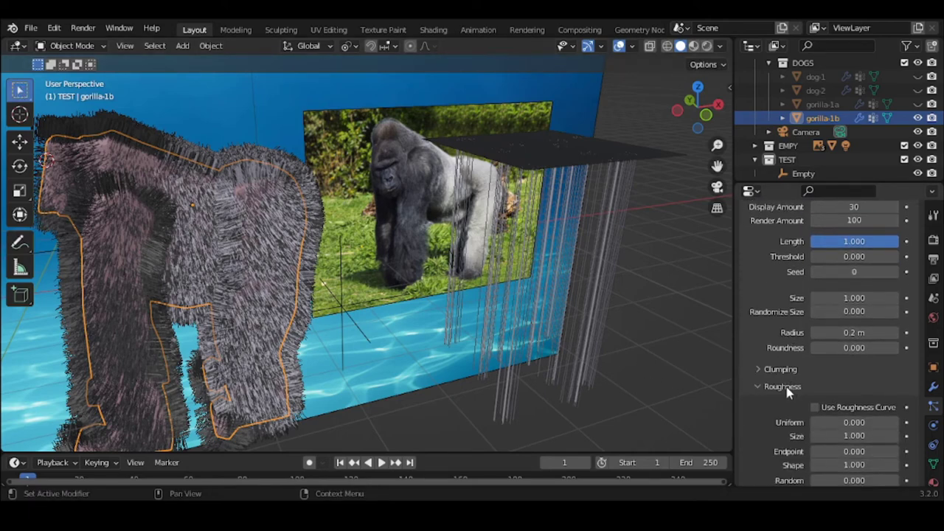
scroll(787, 395, "down", 5)
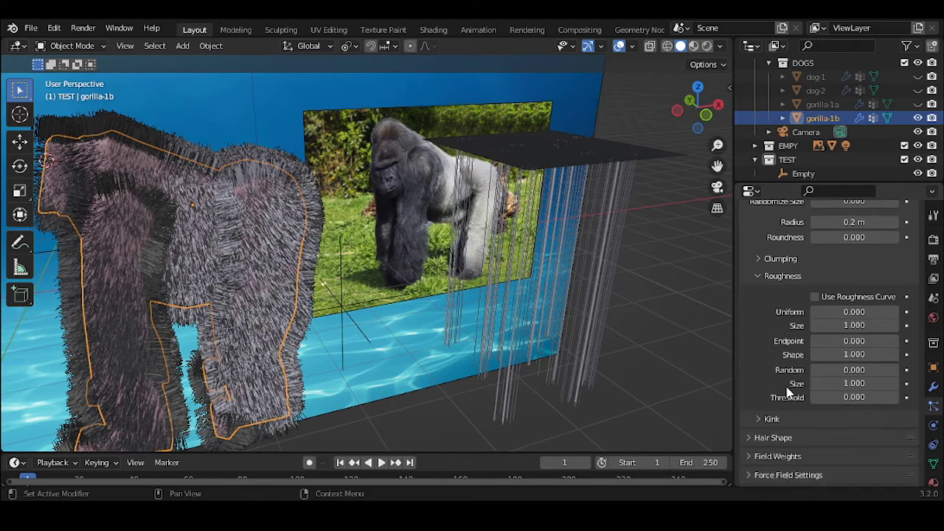
left_click(786, 369)
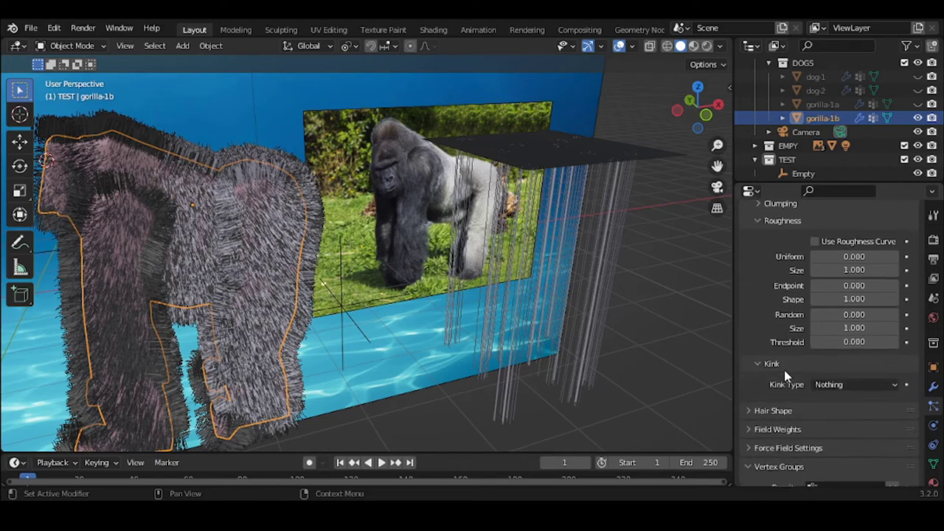
left_click(852, 380)
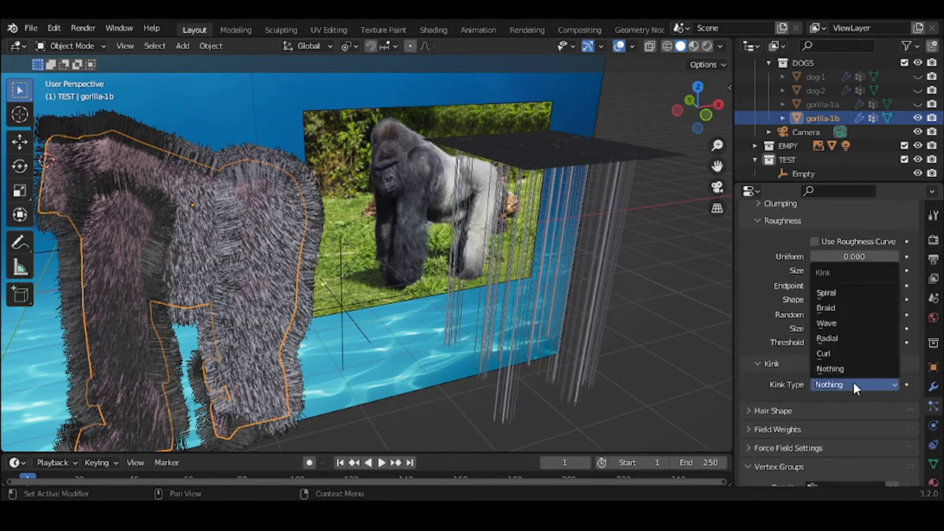
left_click(838, 294)
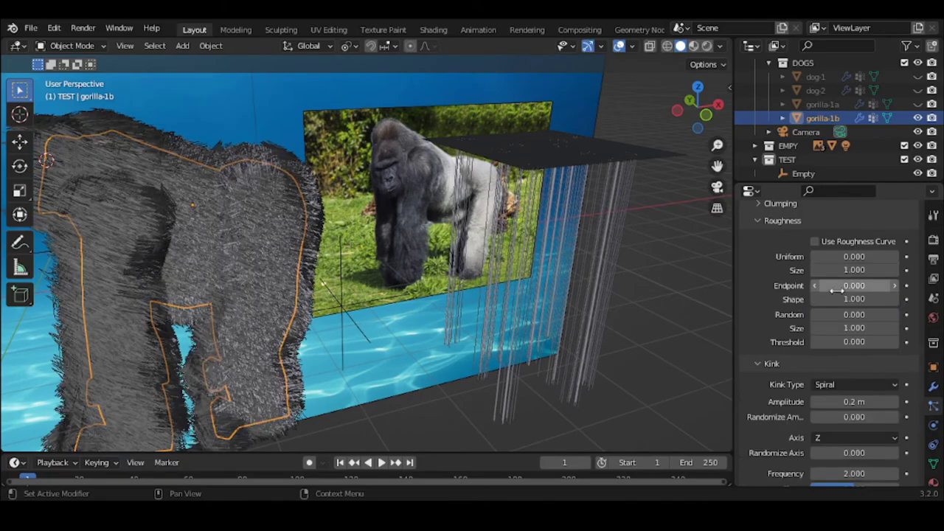
Step: Change the fur's kink type to Braid and inspect the result
middle_click_drag(226, 349, 262, 353)
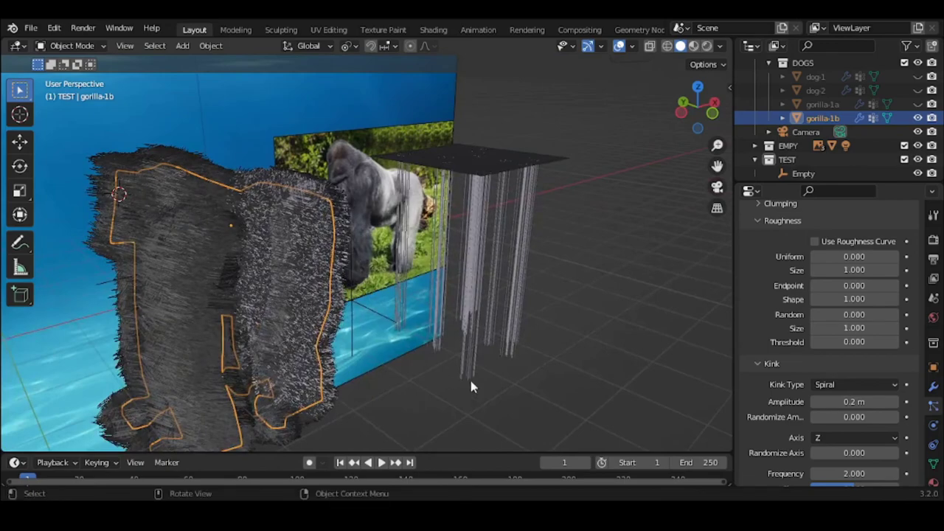
left_click(829, 389)
left_click(838, 309)
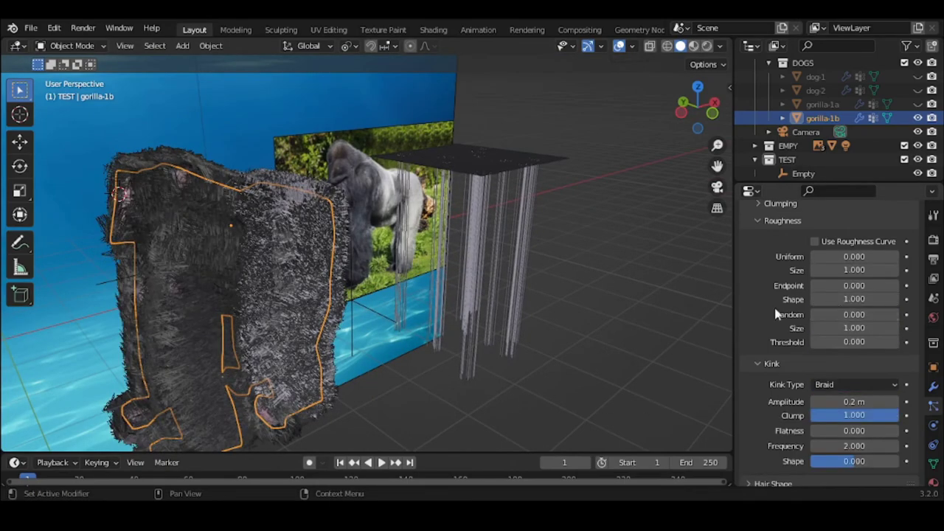
mouse_move(209, 355)
middle_mouse_down()
mouse_move(267, 358)
mouse_move(284, 345)
mouse_move(193, 359)
middle_mouse_up()
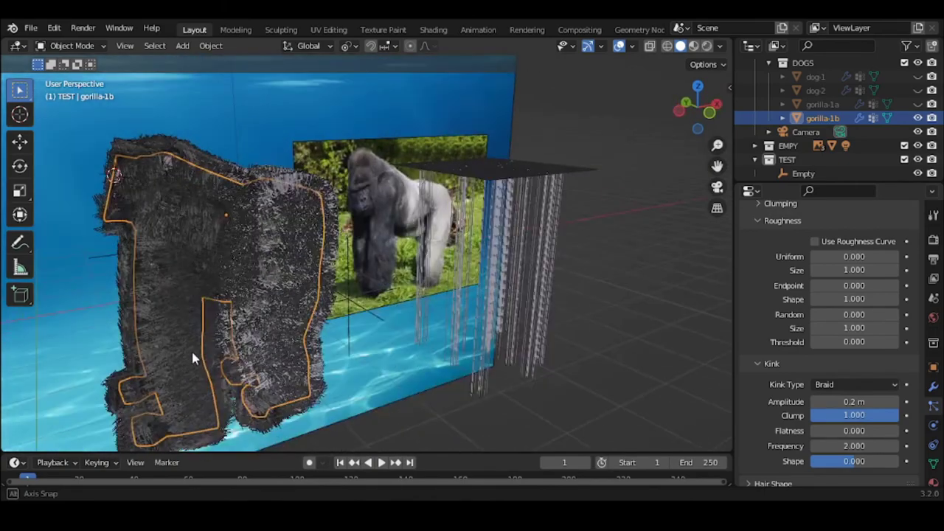
scroll(194, 359, "up", 2)
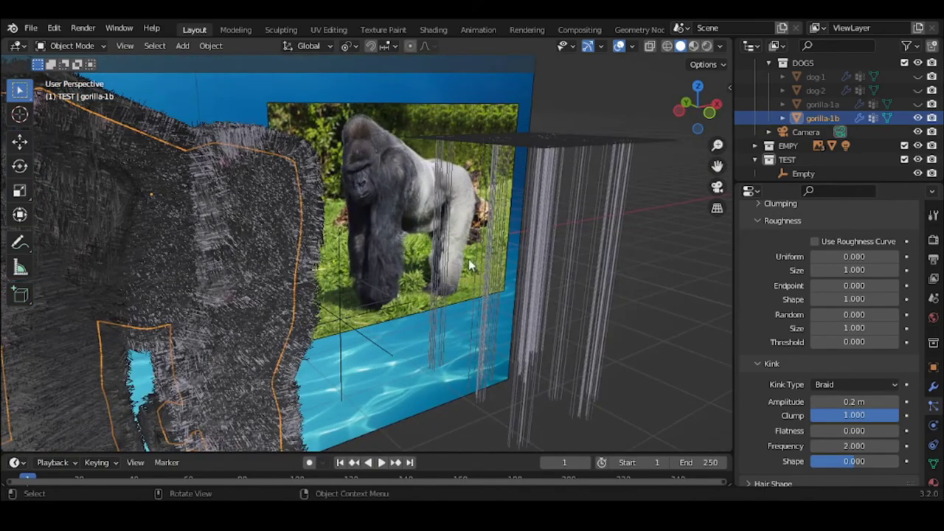
Step: Set gorilla-1b's fur kink to Wave, comparing it against no kink with undo and redo
left_click(834, 385)
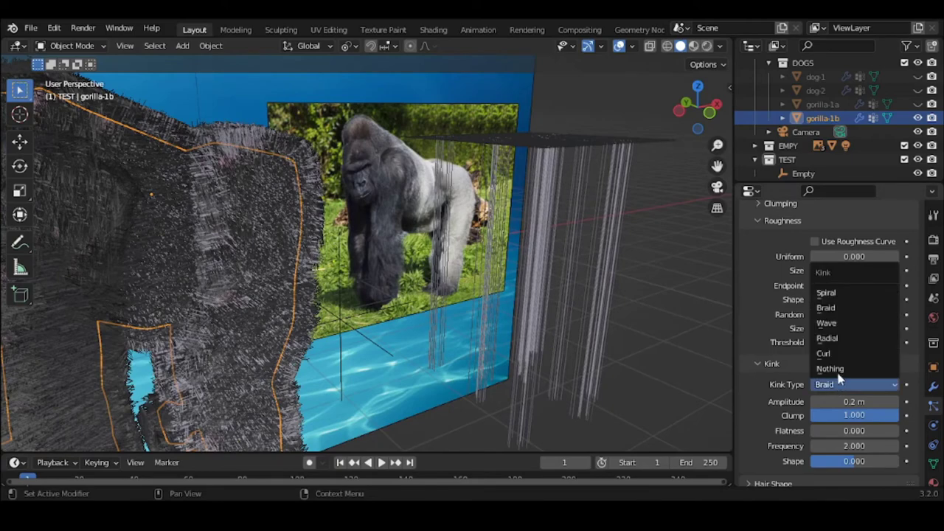
left_click(847, 322)
scroll(426, 309, "down", 1)
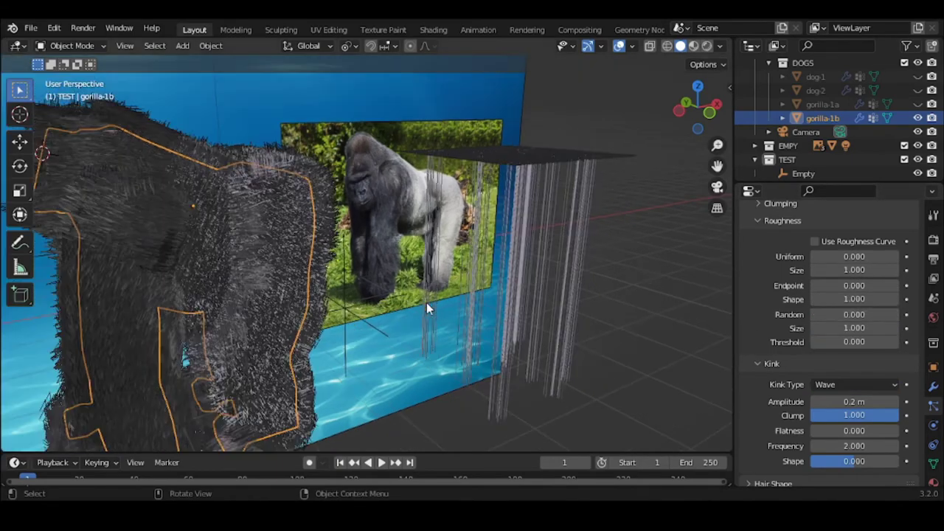
key("ctrl+z")
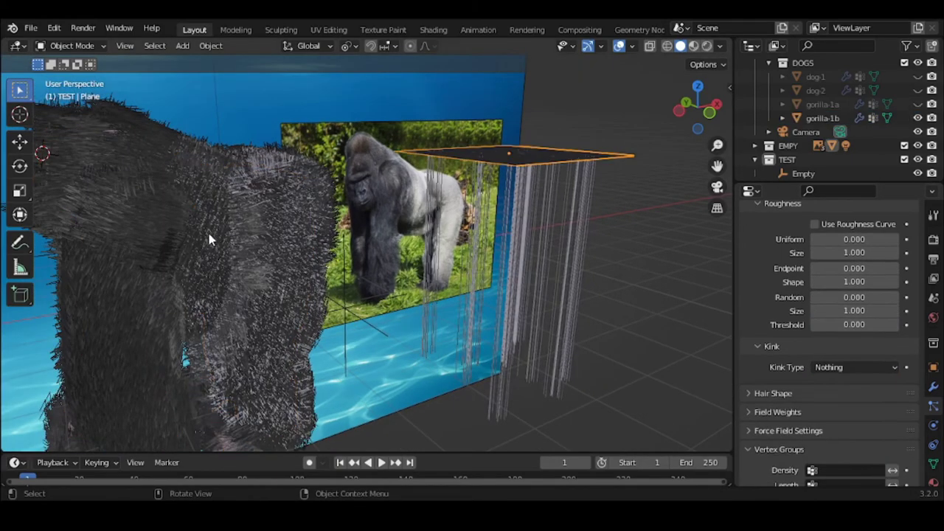
key("ctrl+shift+z")
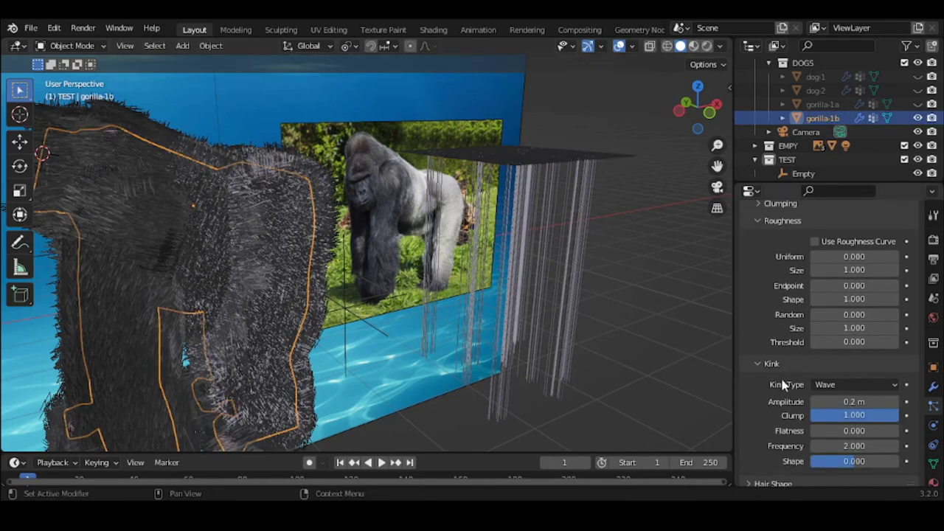
Step: Try Radial and then Curl kink on the fur, orbiting to compare
left_click(874, 387)
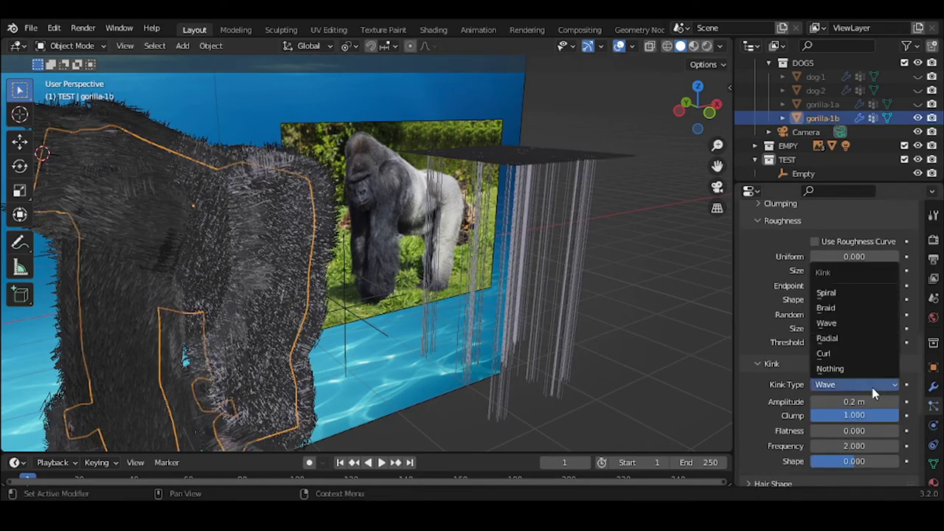
left_click(833, 338)
middle_click_drag(386, 333, 395, 382)
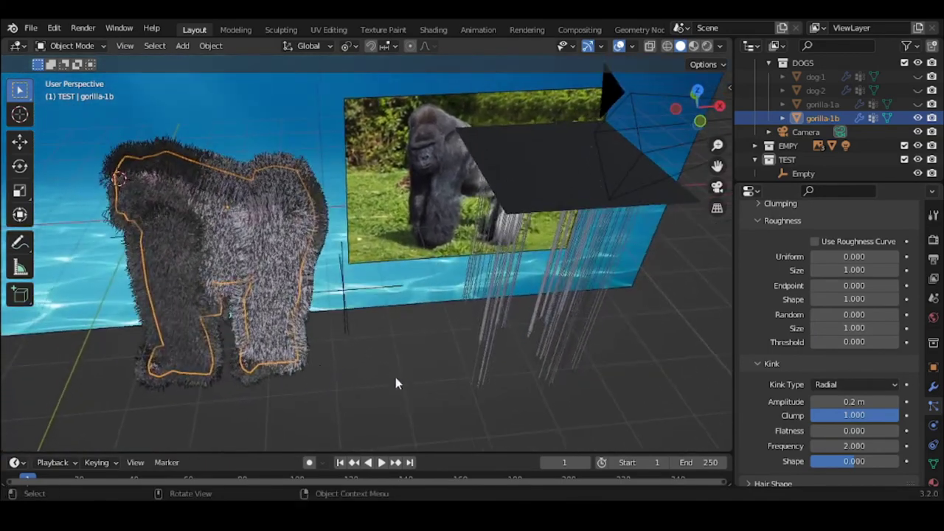
left_click(872, 384)
left_click(854, 350)
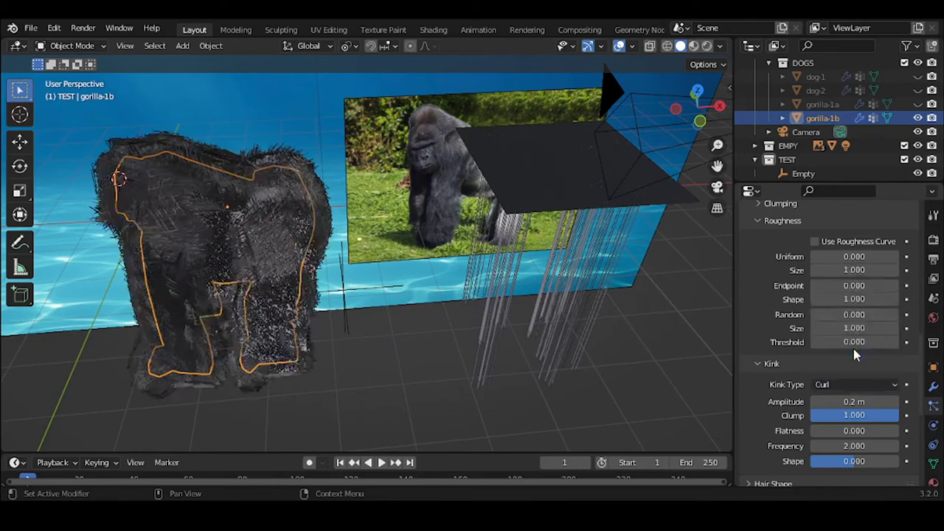
middle_click_drag(375, 357, 414, 332)
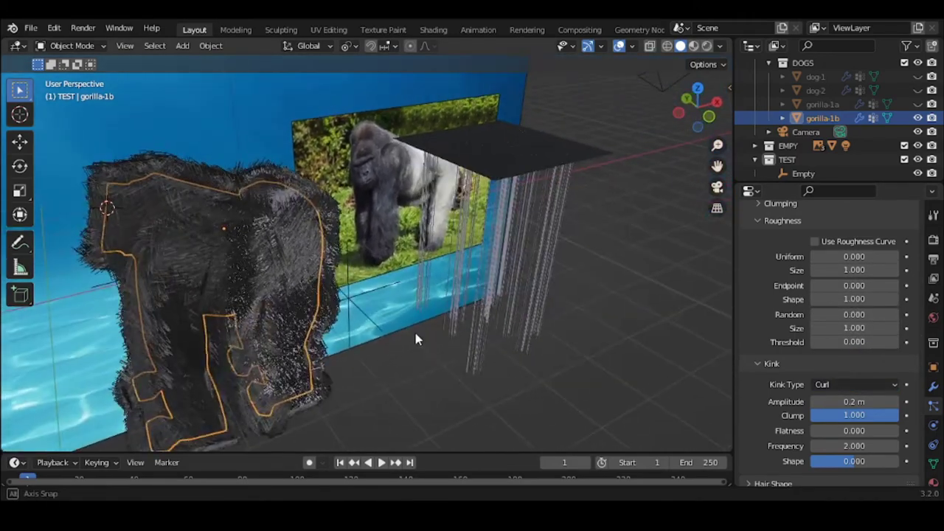
Step: Try Spiral kink, reselect gorilla-1b, and switch its fur kink to Wave
left_click(857, 385)
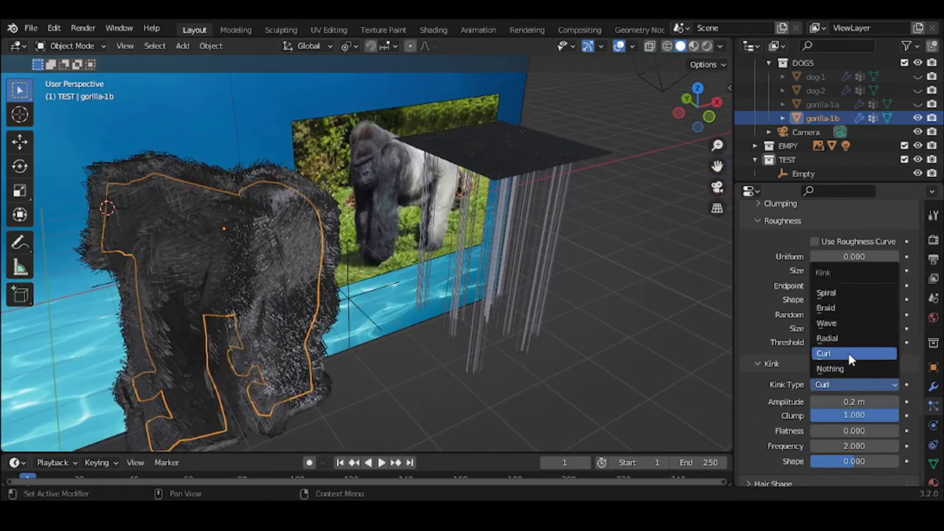
left_click(836, 292)
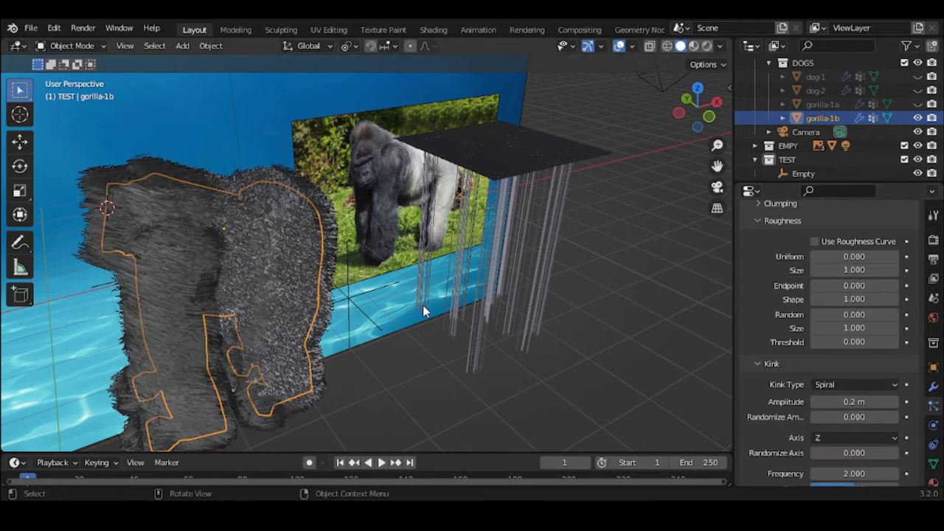
left_click(411, 353)
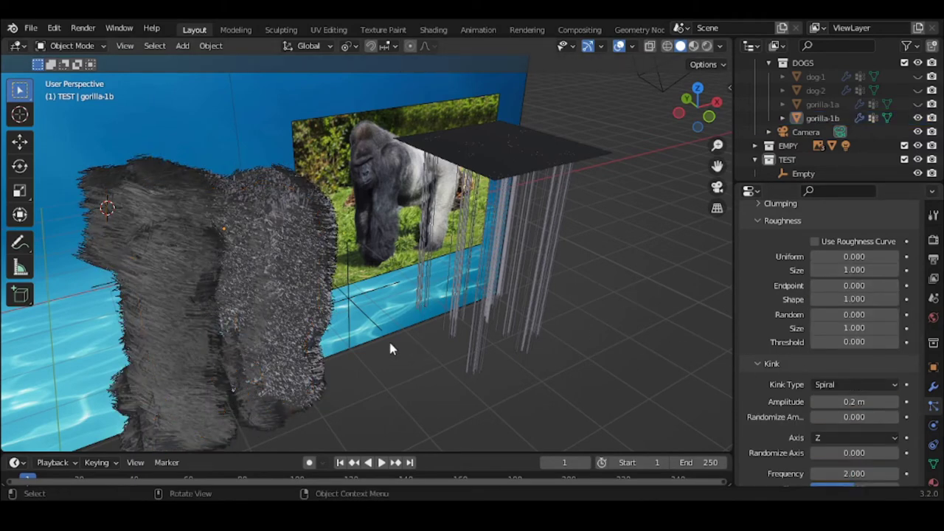
left_click(290, 274)
left_click(855, 385)
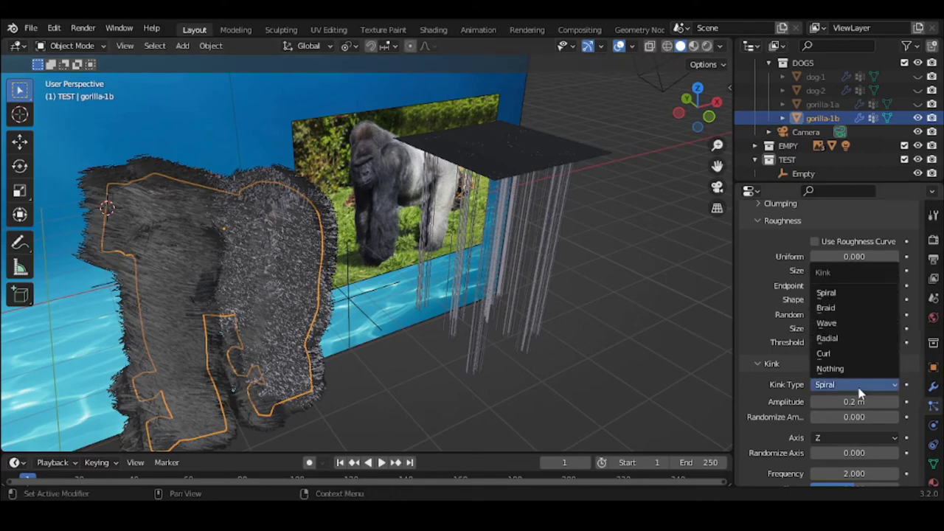
left_click(836, 328)
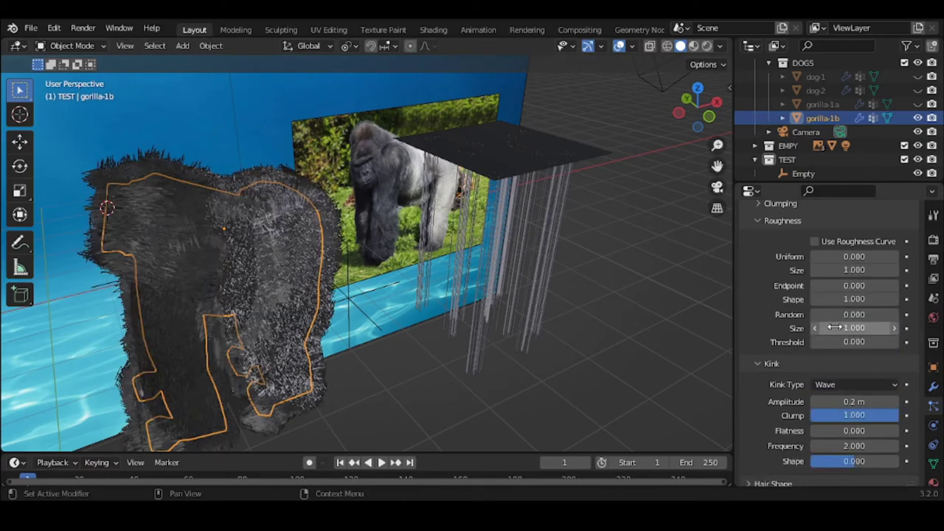
Step: Select the Plane and set its hanging hair's kink to Curl
left_click(488, 370)
middle_click_drag(487, 371, 442, 370)
left_click(824, 370)
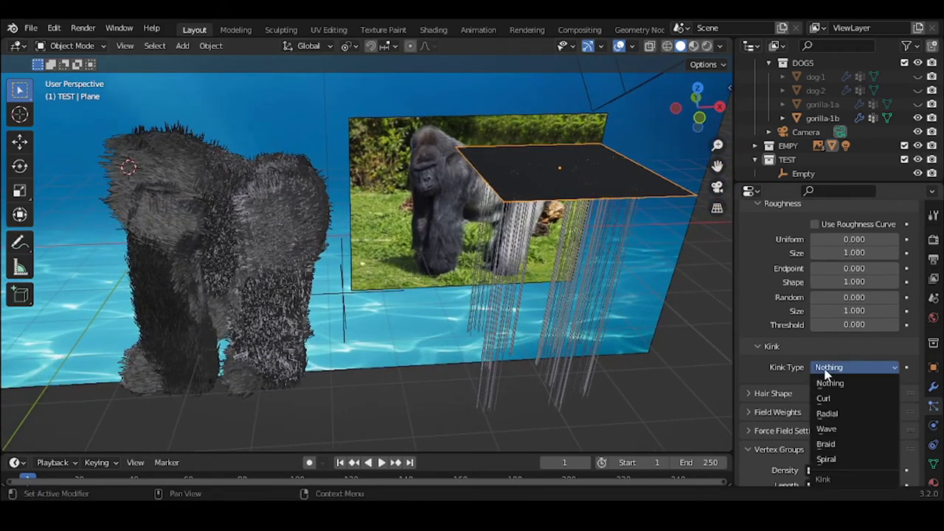
left_click(833, 397)
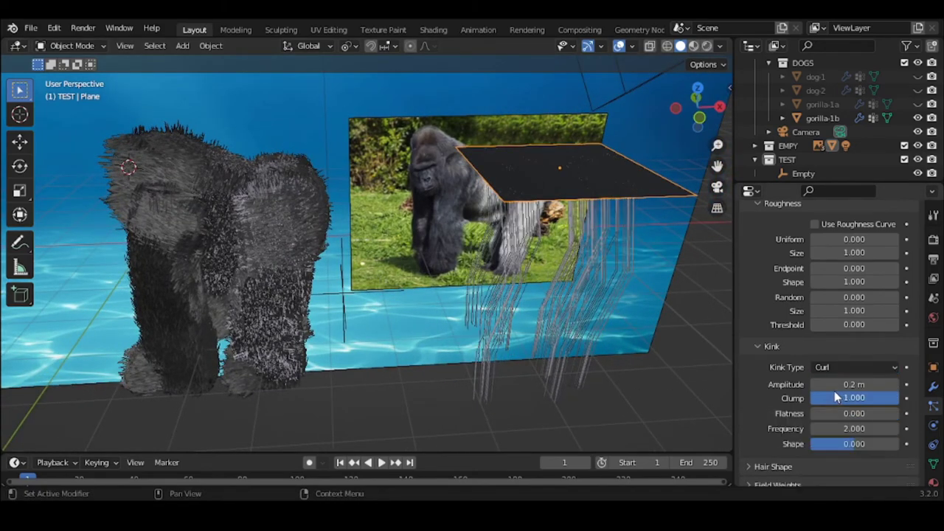
Step: Reselect gorilla-1b and set its fur kink to Curl, then Radial
left_click(276, 213)
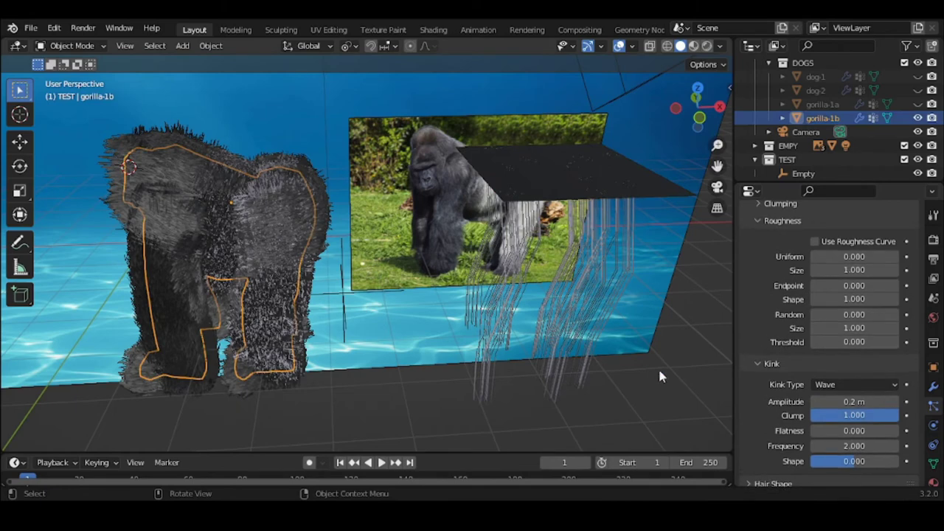
left_click(820, 385)
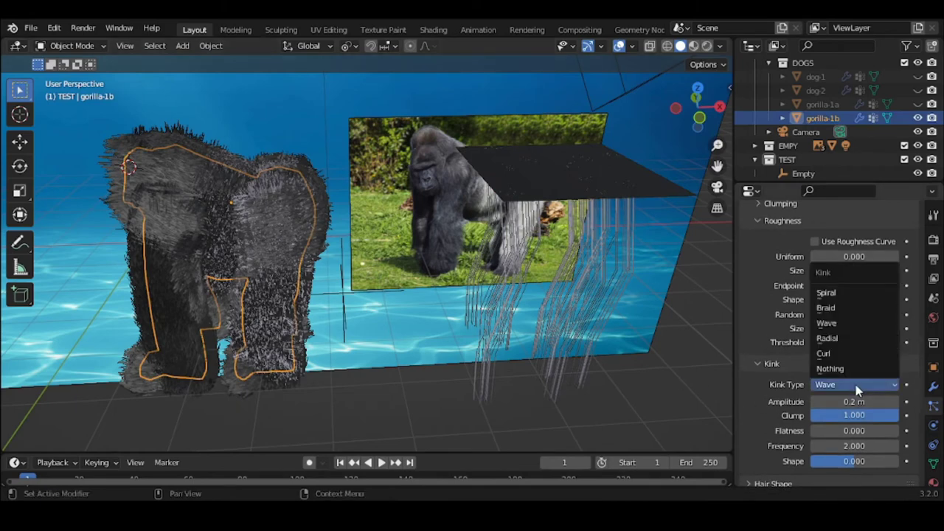
left_click(834, 353)
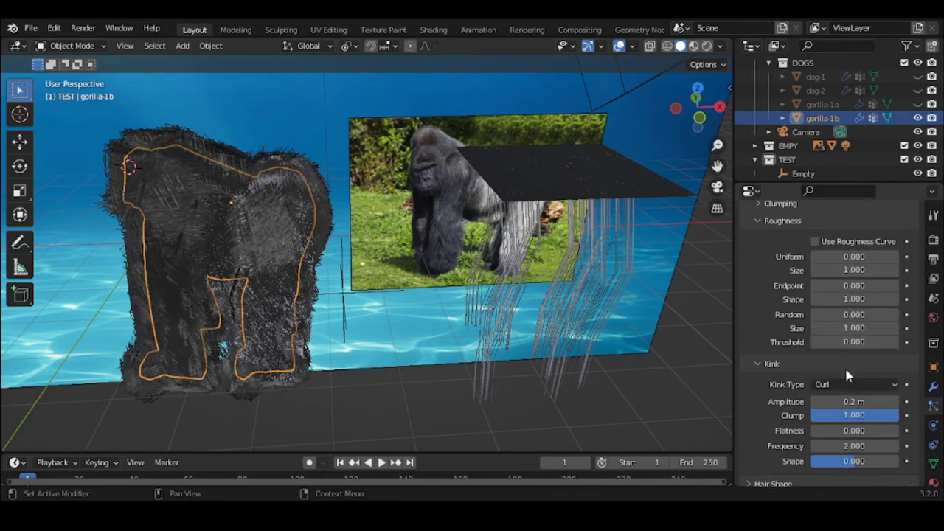
left_click(850, 385)
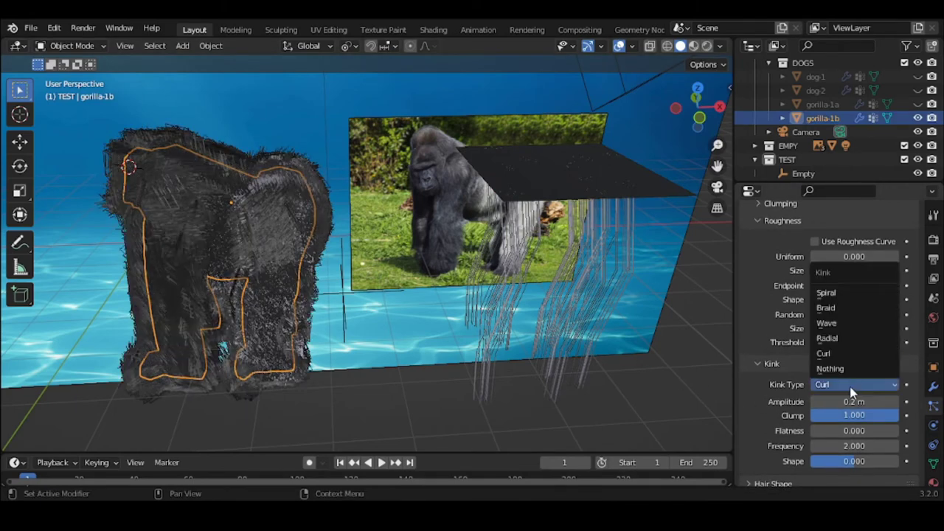
left_click(834, 339)
middle_click_drag(299, 375, 333, 329)
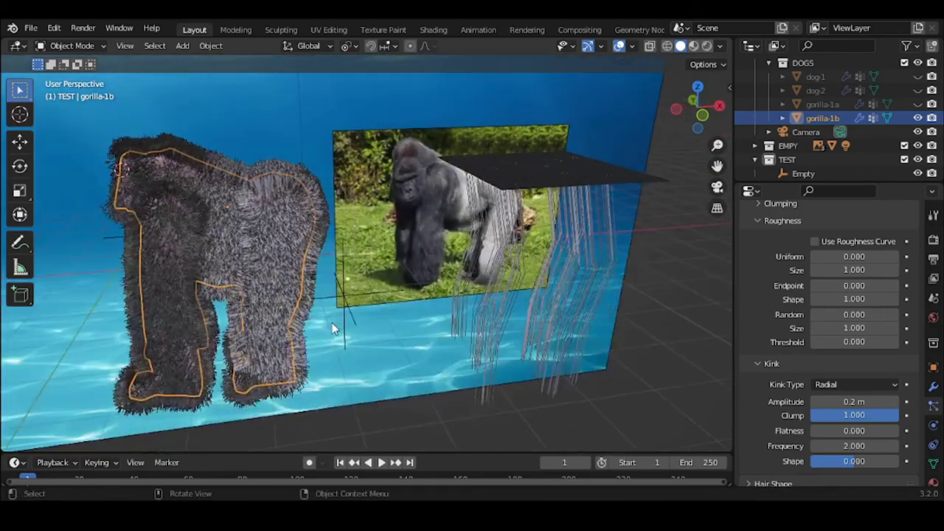
Step: Select the Plane and scroll to its ParticleSystem list
left_click(591, 181)
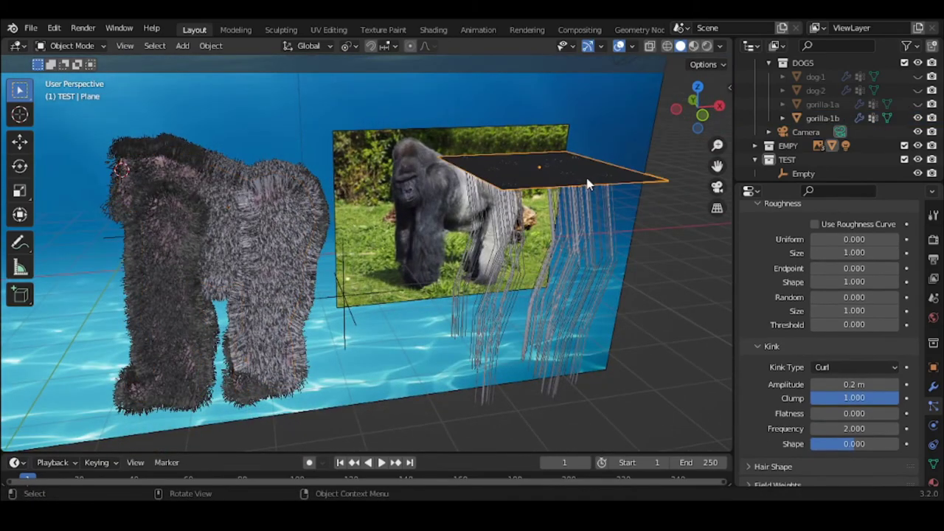
scroll(867, 258, "up", 15)
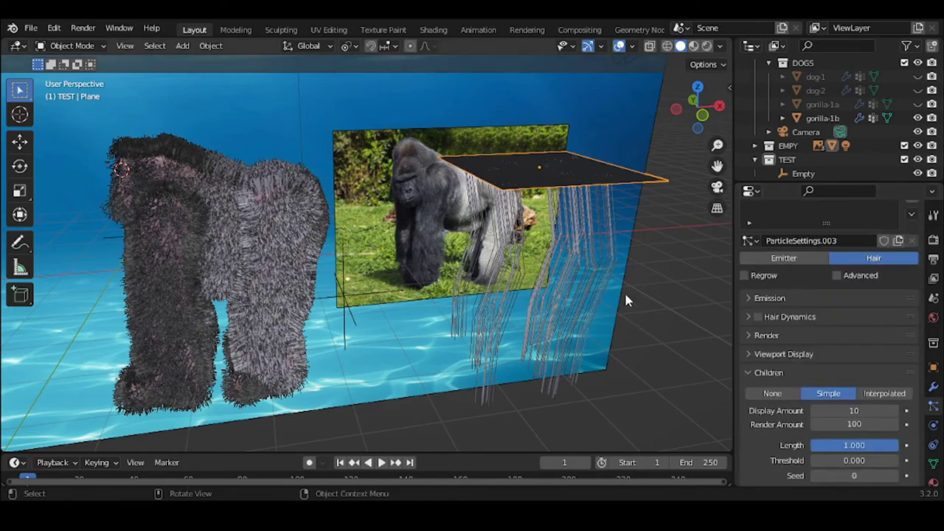
scroll(900, 269, "up", 3)
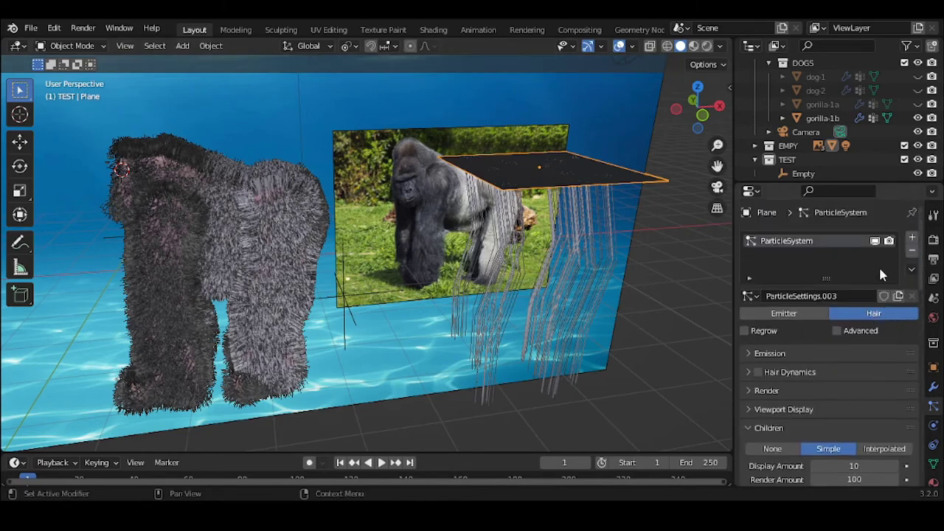
Step: Replace the Plane's particle system with a new one emitting 100 particles
left_click(912, 251)
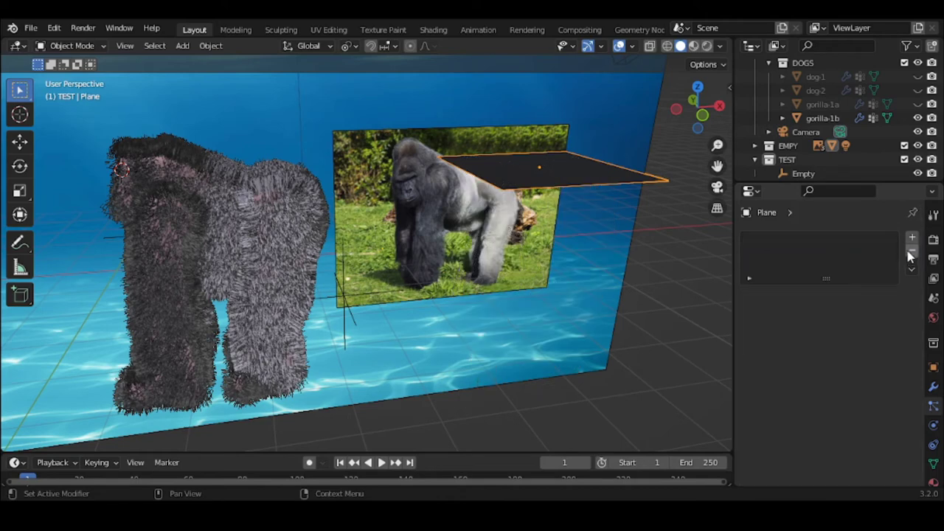
left_click(913, 239)
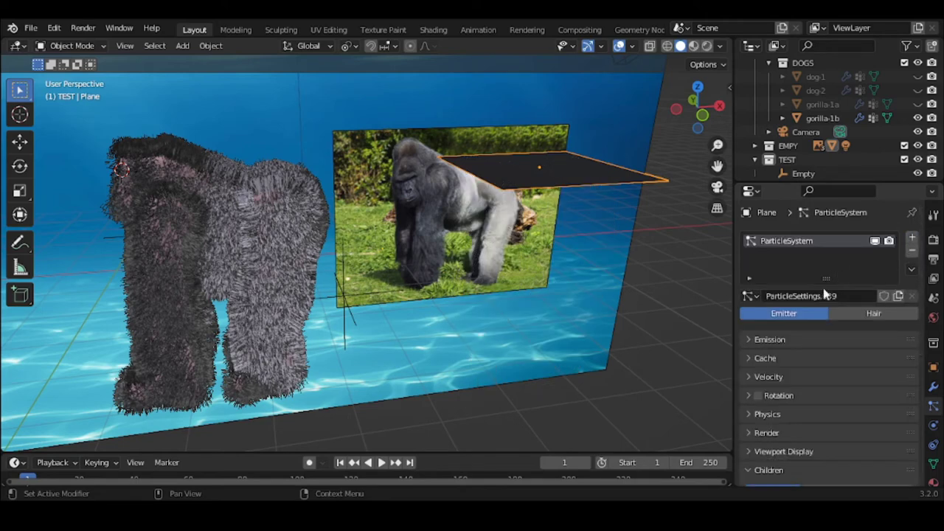
left_click(794, 339)
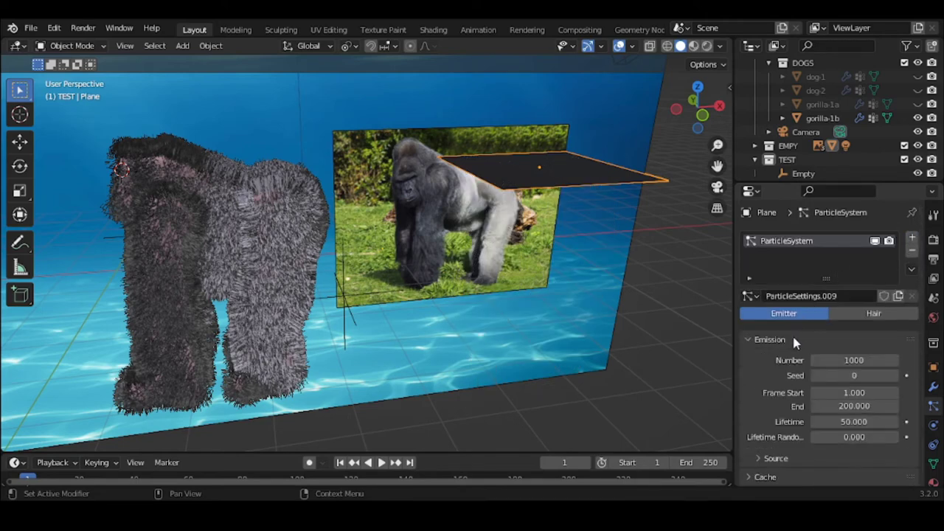
left_click(847, 361)
type("1")
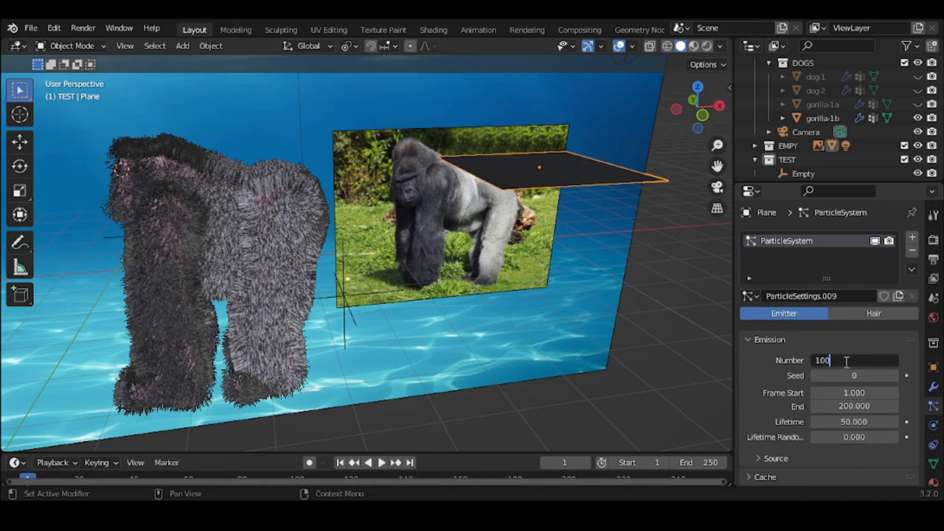
type("00")
key("Return")
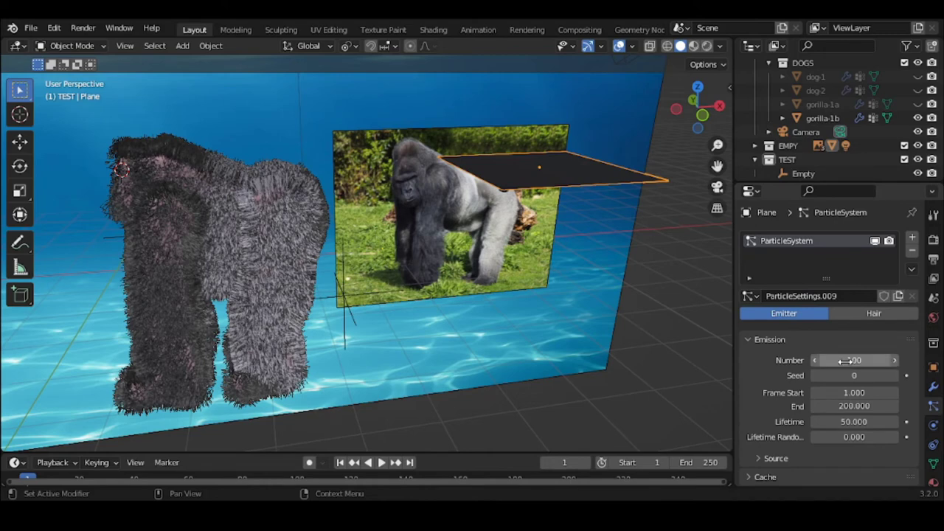
left_click(761, 339)
Step: Give the particles the white.001 render material
scroll(761, 341, "down", 1)
scroll(763, 341, "down", 1)
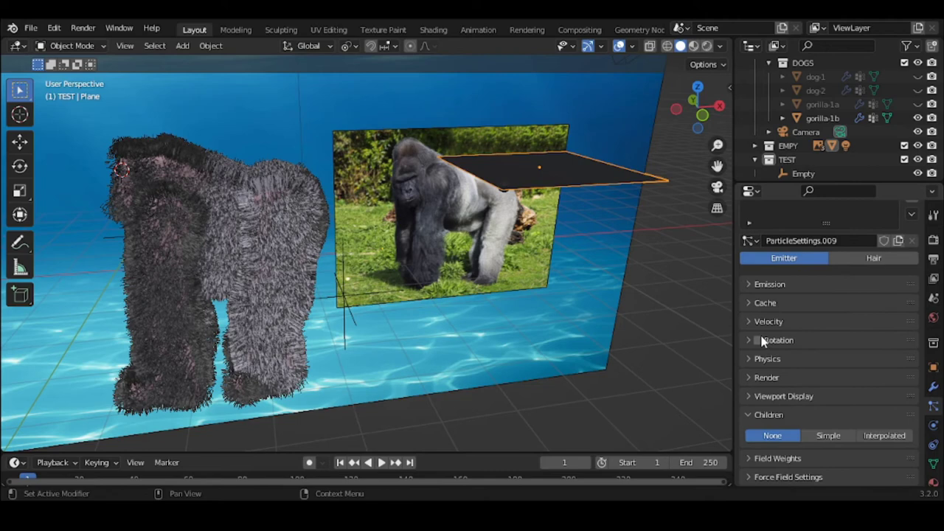
left_click(796, 377)
scroll(849, 420, "down", 1)
left_click(852, 419)
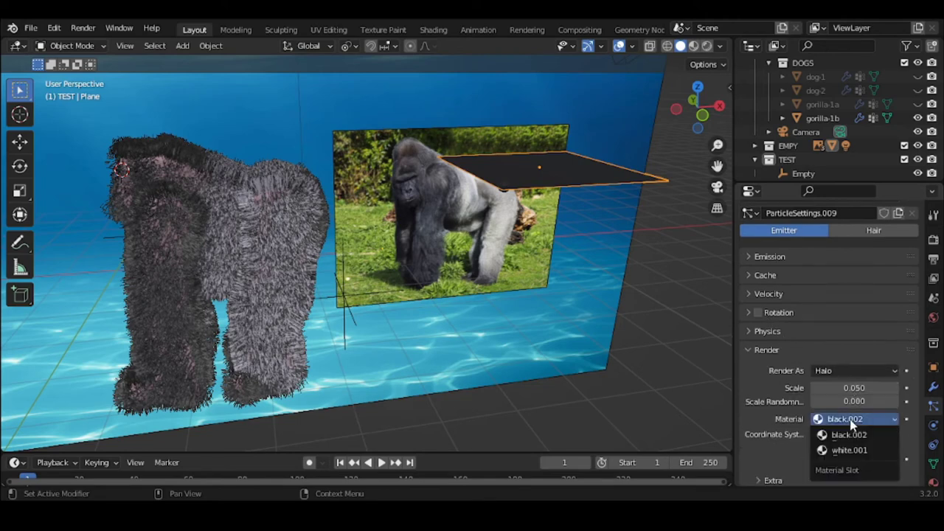
left_click(849, 450)
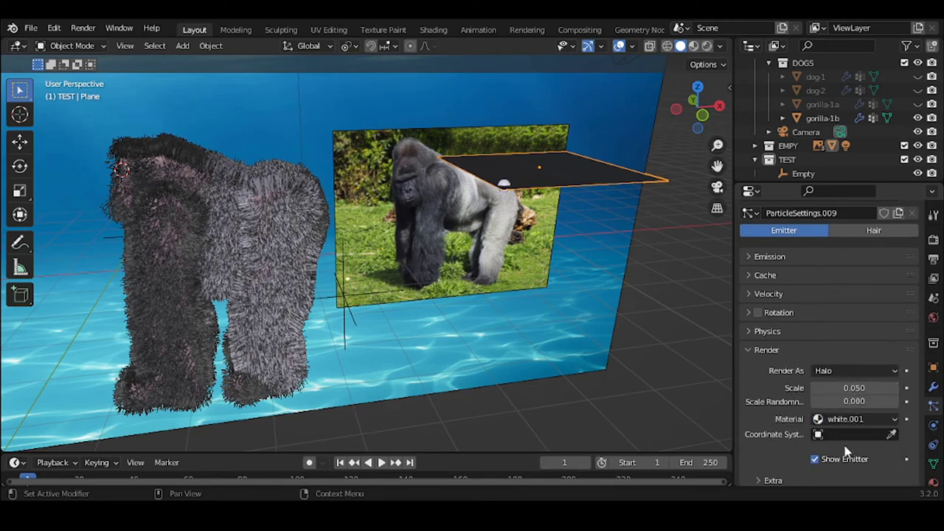
Step: Turn the particle system into Hair with 10 strands
left_click(873, 231)
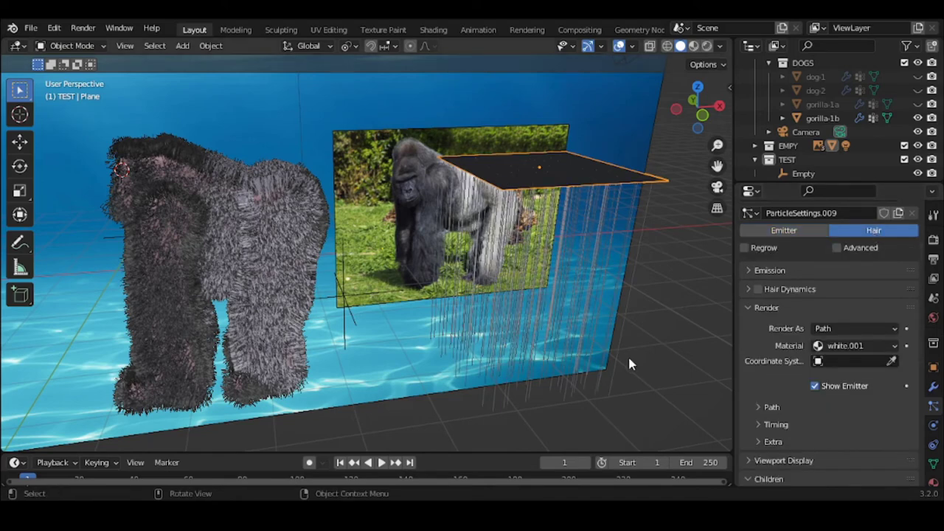
left_click(802, 270)
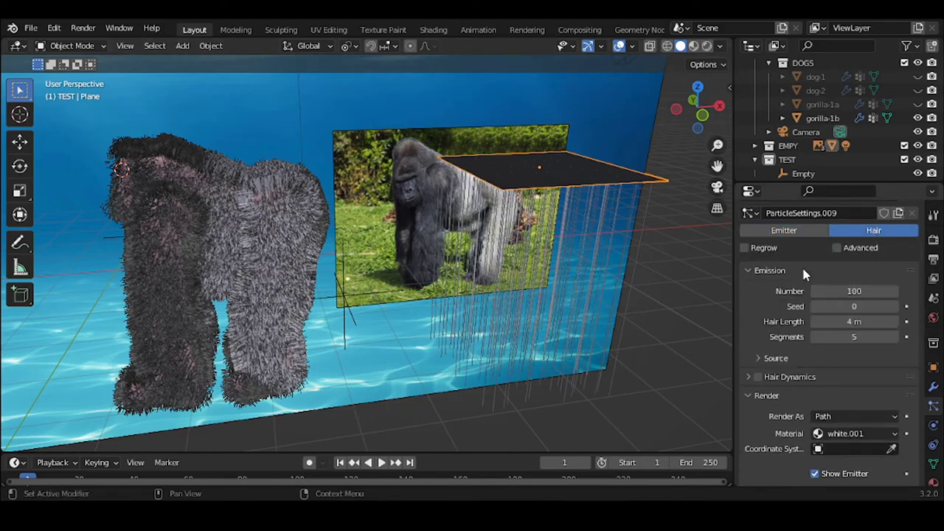
left_click(848, 291)
type("1")
key("Return")
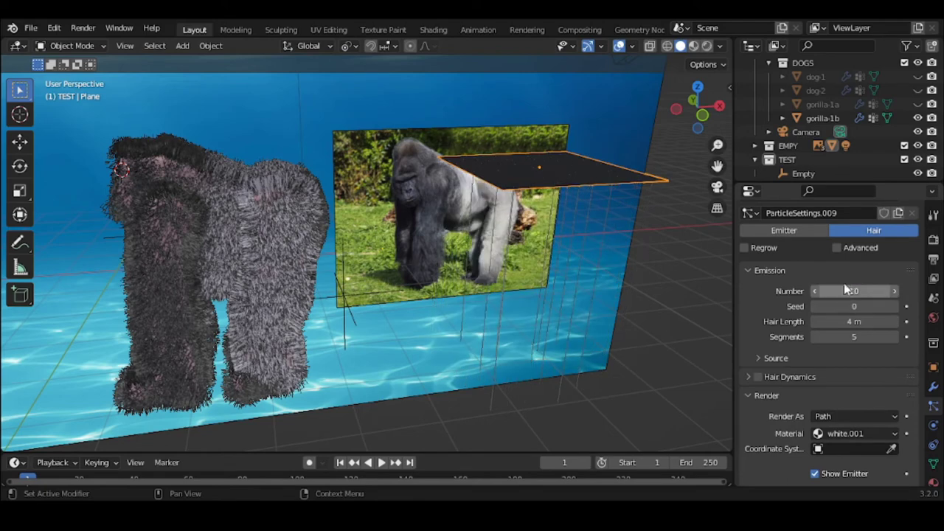
left_click(779, 270)
Step: Add Simple child strands and orbit to view the hanging hair
scroll(801, 369, "down", 3)
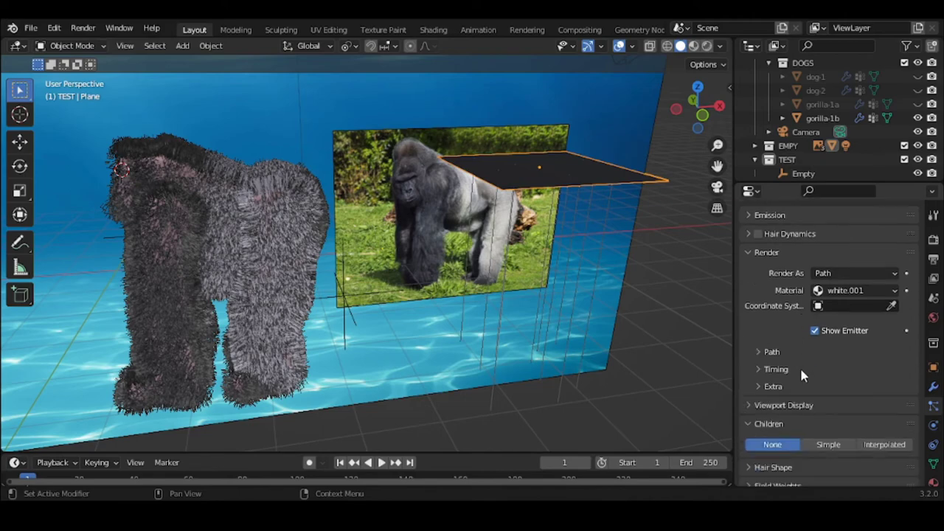
scroll(799, 366, "down", 2)
left_click(828, 390)
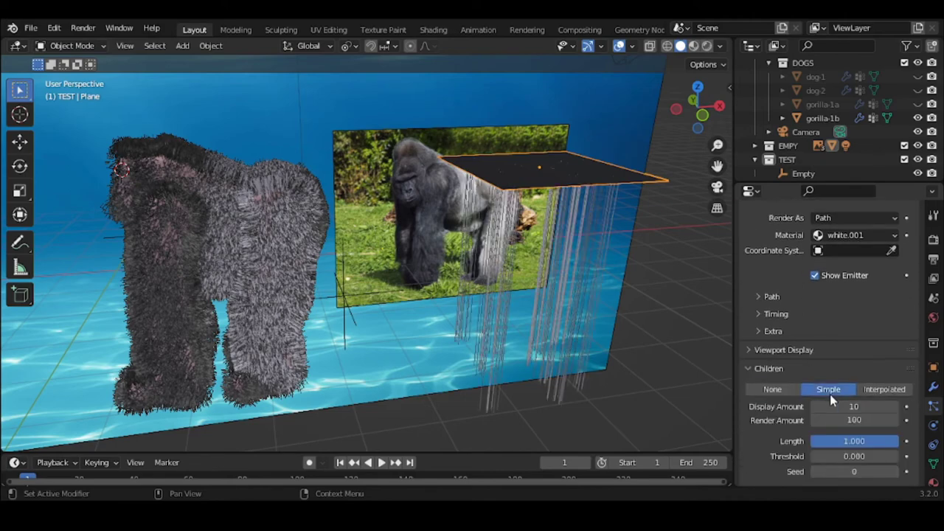
middle_click_drag(496, 362, 497, 349)
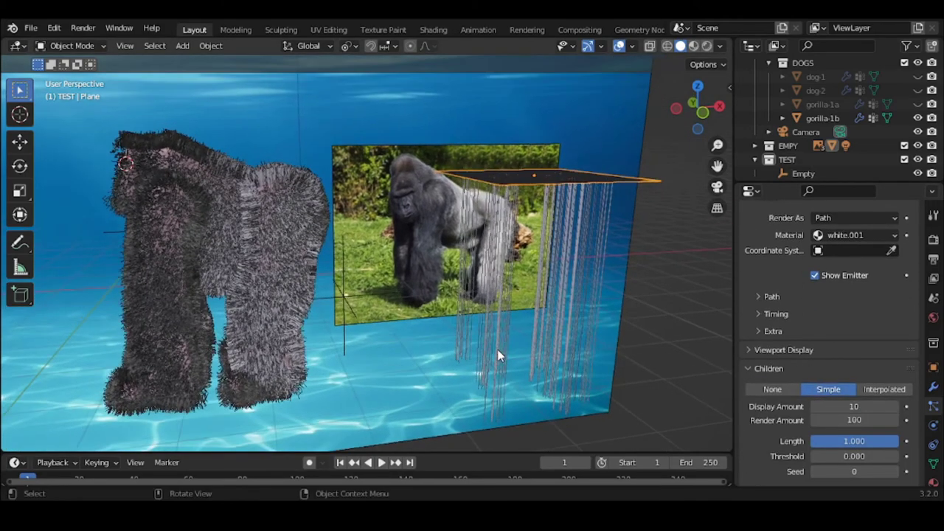
scroll(497, 349, "up", 2)
middle_click_drag(100, 284, 243, 299)
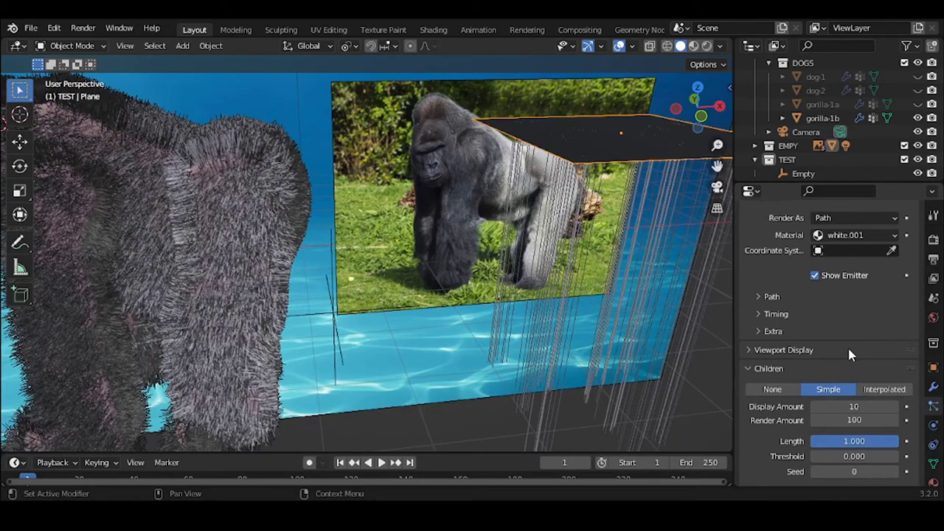
Step: Try a Wave kink on the Plane's hair, then reset the kink to Nothing
scroll(849, 351, "down", 10)
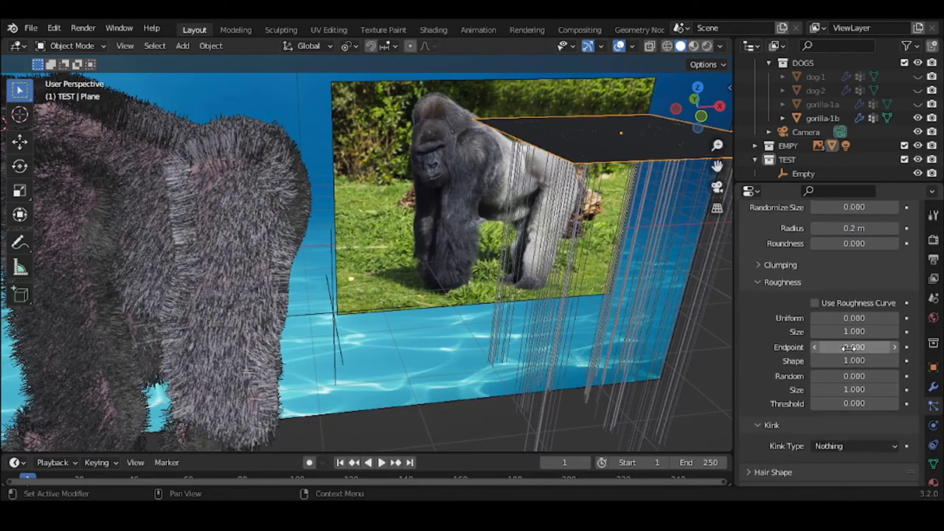
left_click(864, 447)
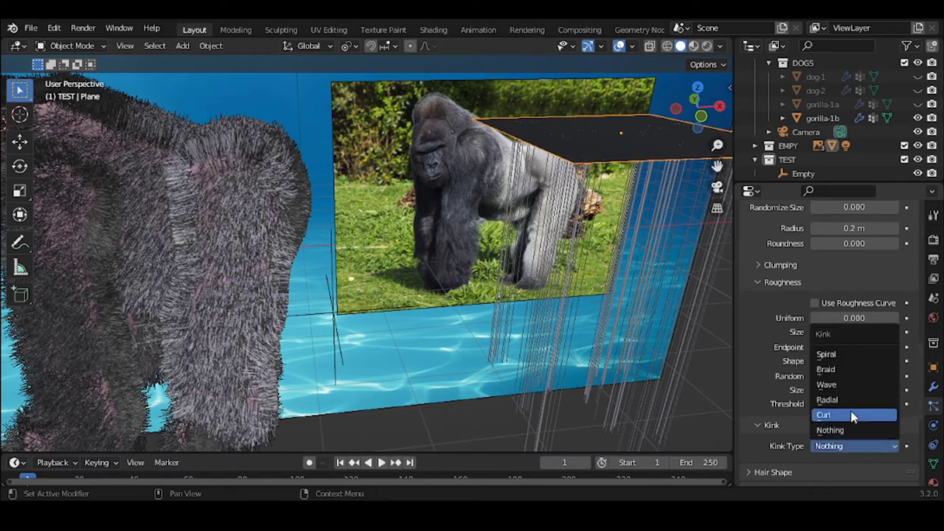
left_click(845, 384)
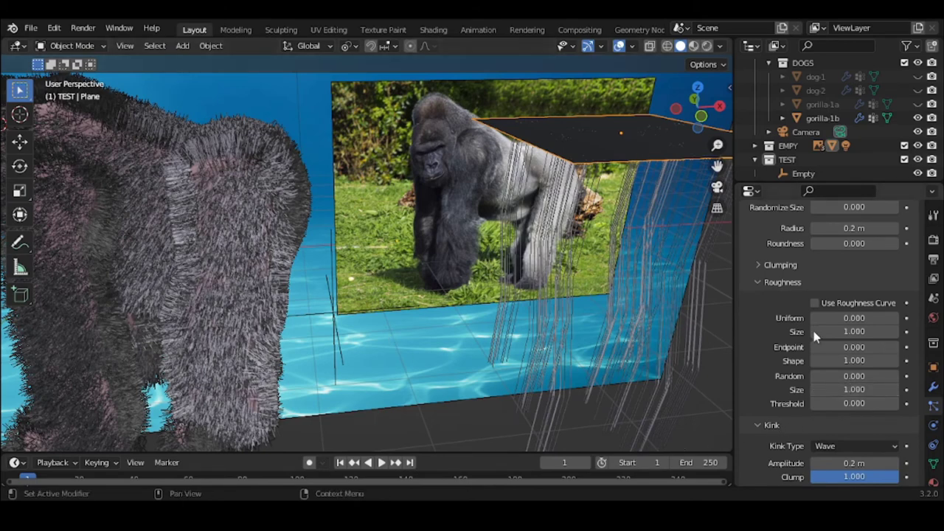
left_click(895, 446)
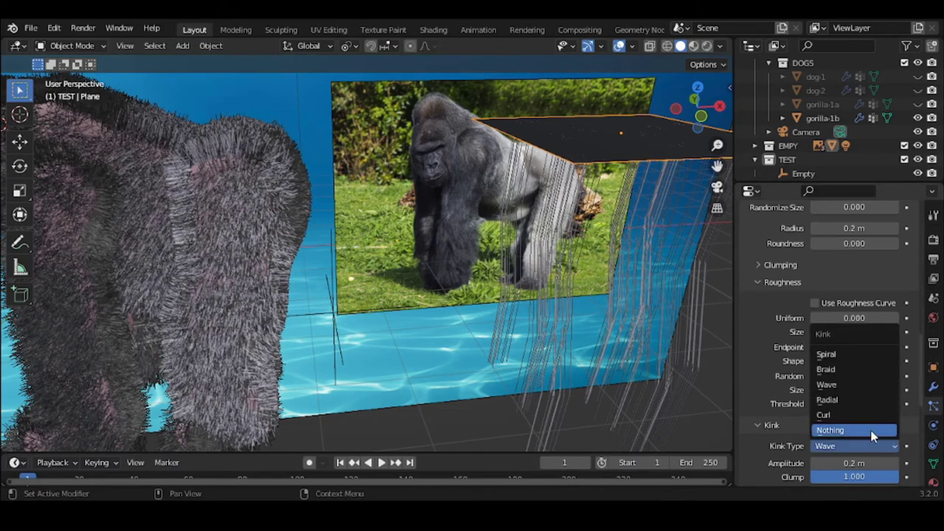
left_click(875, 431)
Step: Check gorilla-1b's kink settings, then reselect the Plane and set its kink to Radial
left_click(214, 236)
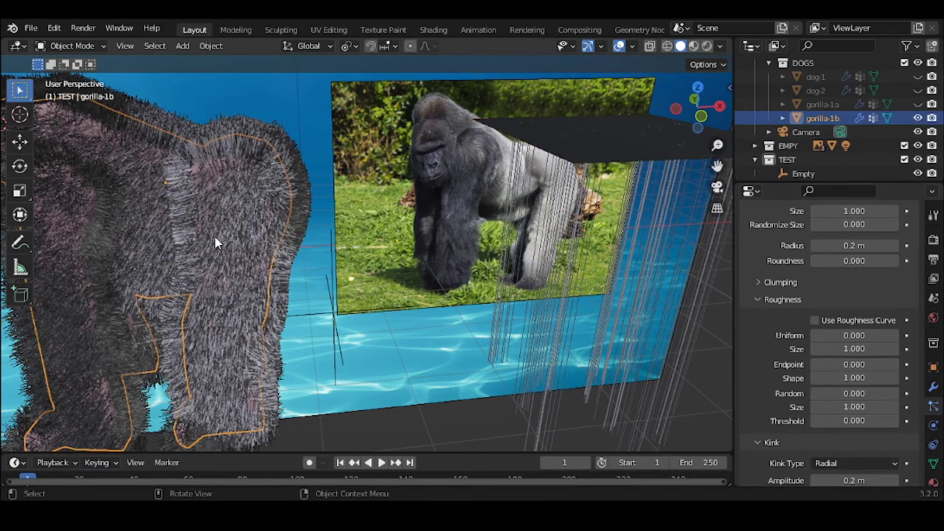
scroll(850, 402, "down", 3)
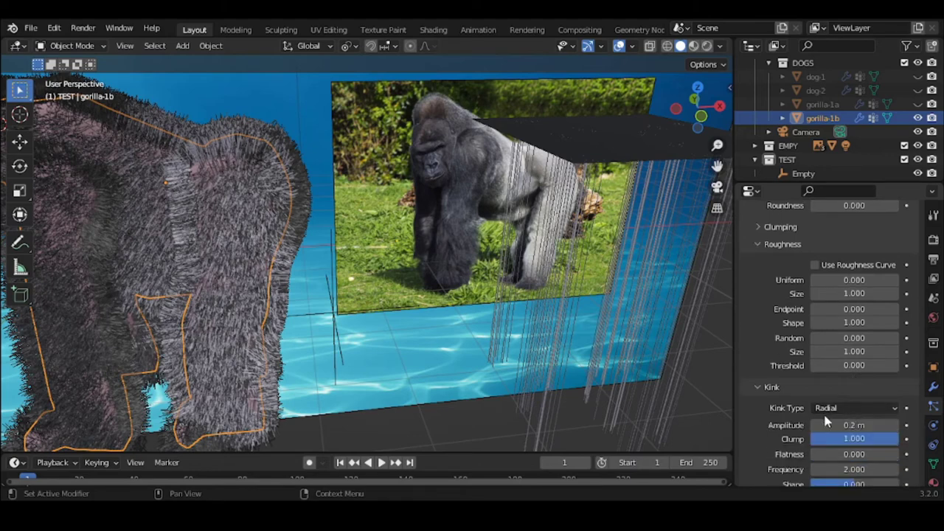
left_click(585, 142)
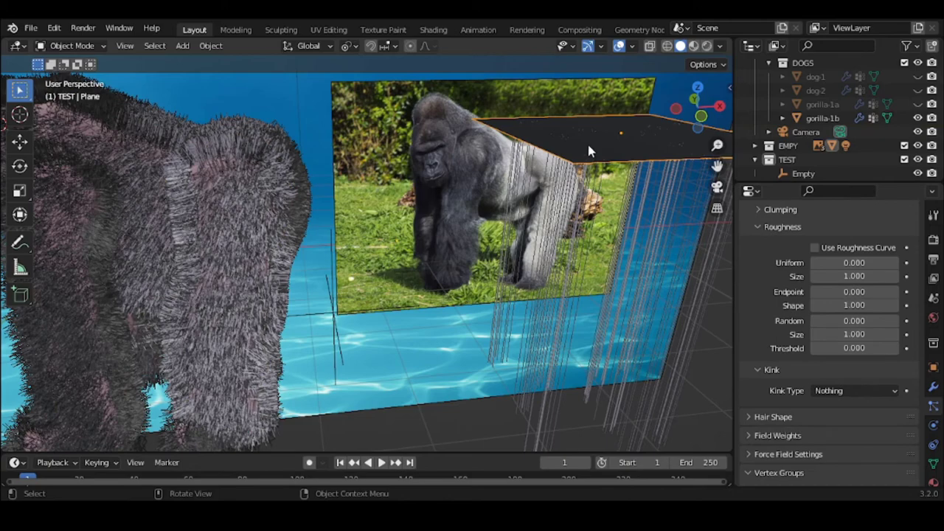
left_click(874, 391)
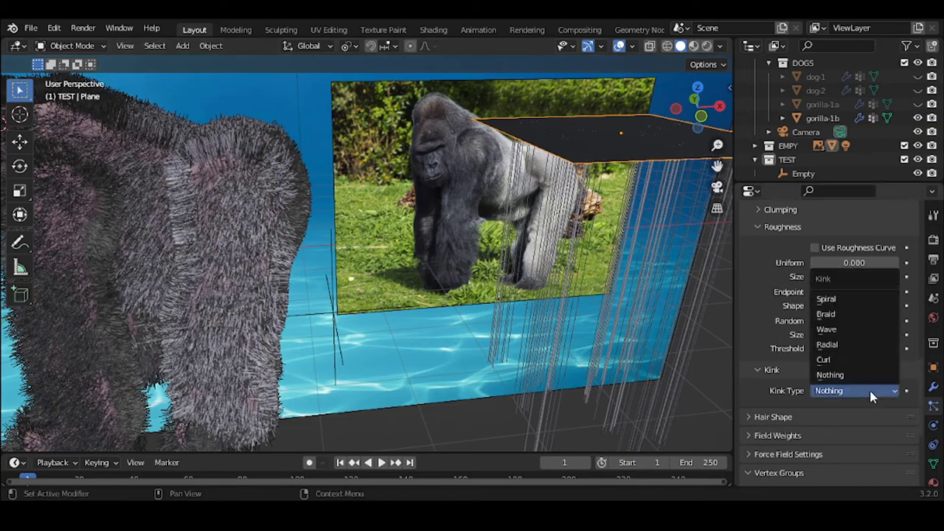
left_click(857, 345)
middle_click_drag(468, 352, 458, 345)
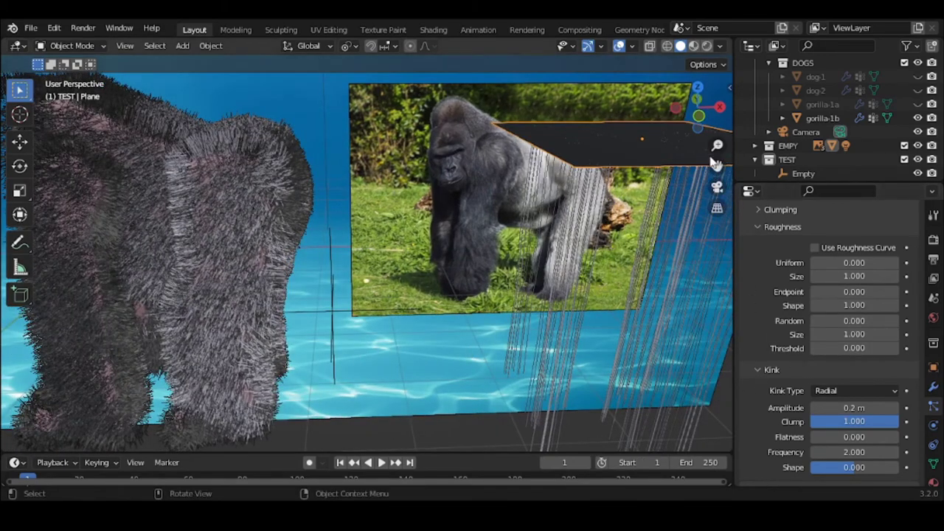
Step: Raise the Plane hair's Radial kink amplitude to 1.02 m, resetting it once midway
left_click_drag(717, 166, 665, 199)
middle_click_drag(665, 199, 672, 201)
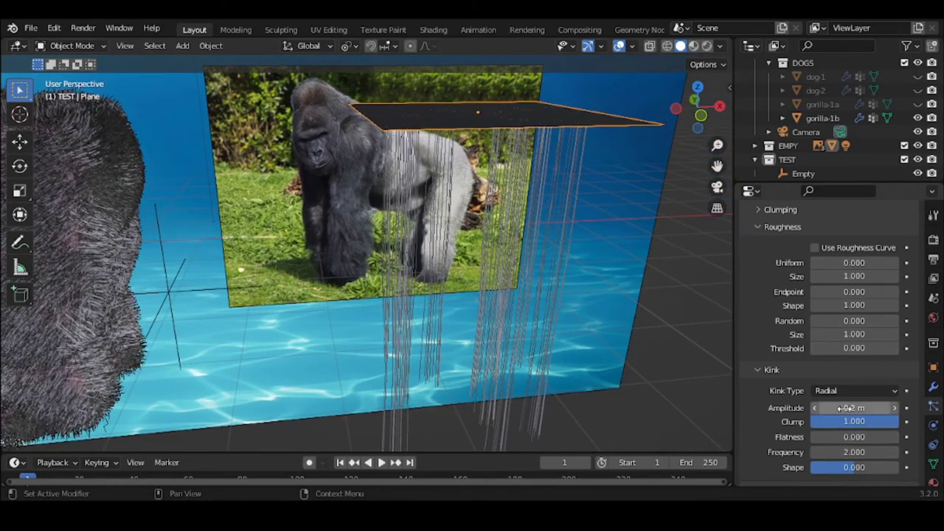
scroll(845, 410, "down", 1)
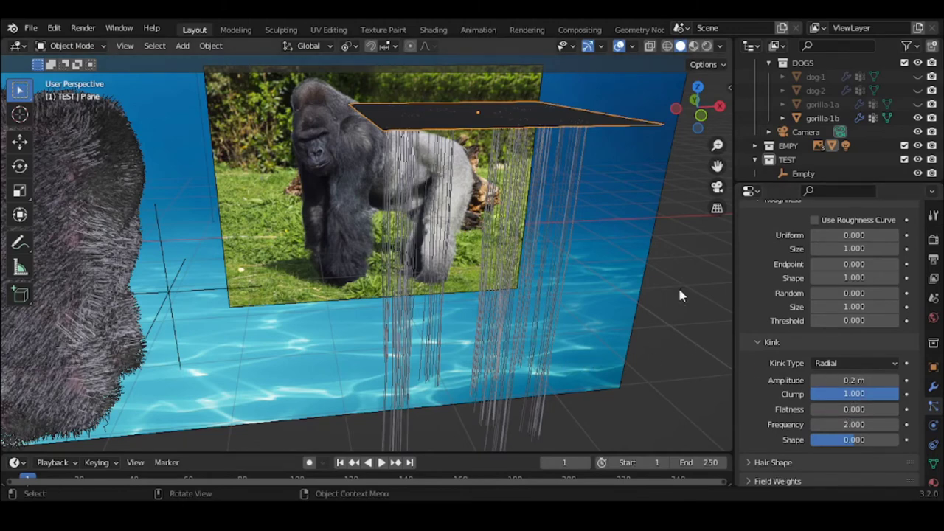
middle_click_drag(680, 295, 735, 306)
left_click_drag(854, 380, 825, 380)
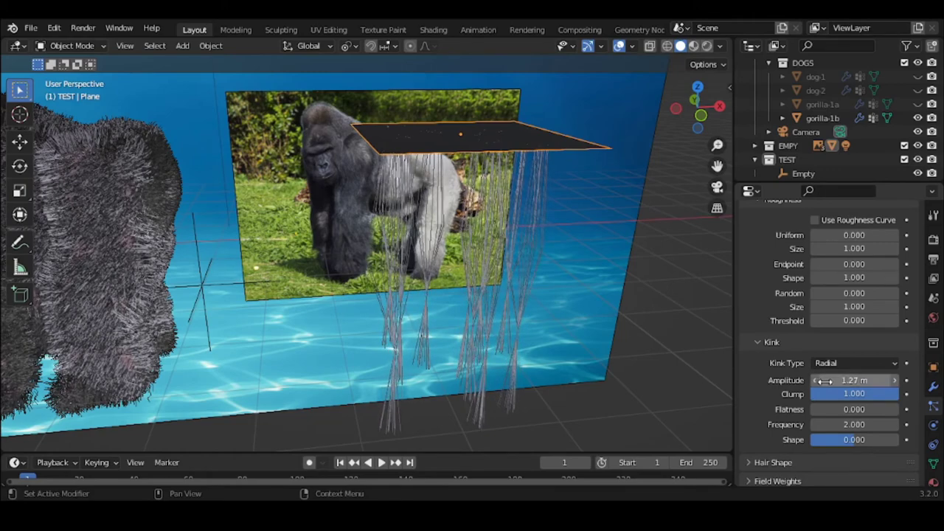
middle_click_drag(569, 360, 623, 360)
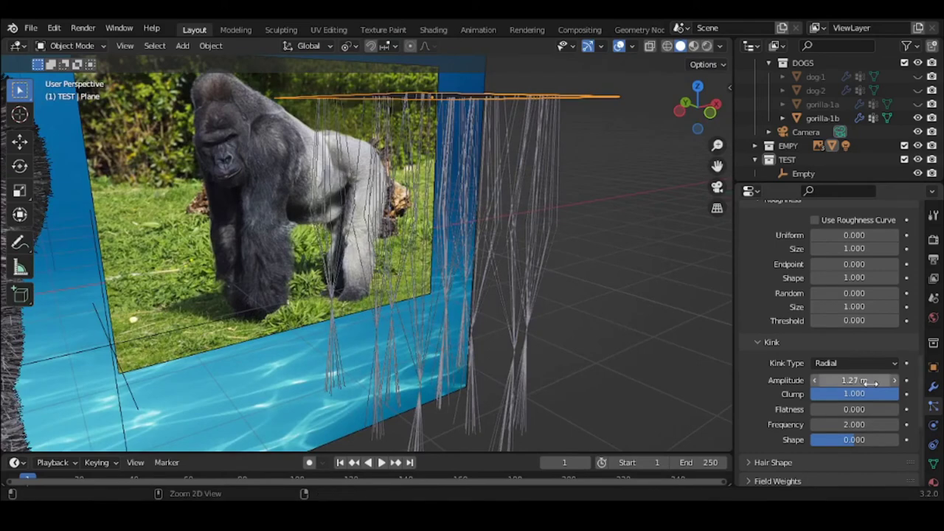
key("BackSpace")
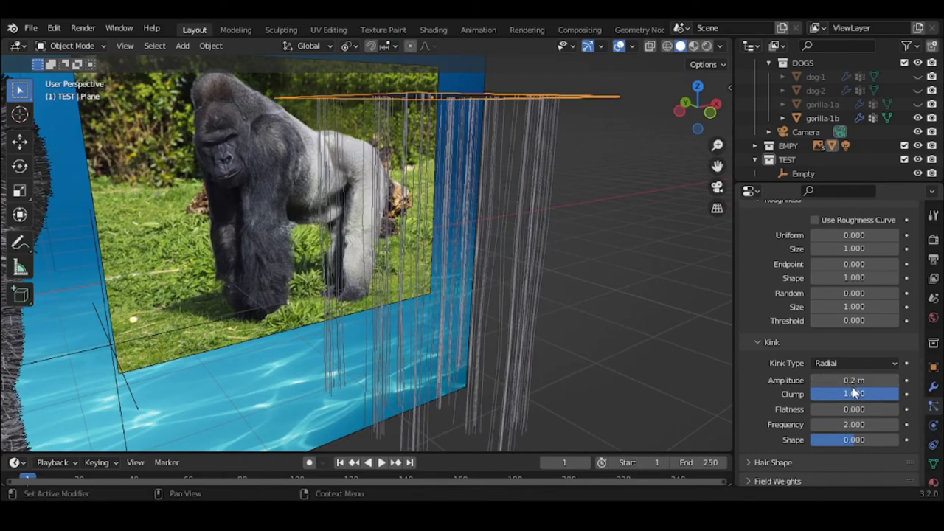
left_click_drag(854, 380, 928, 380)
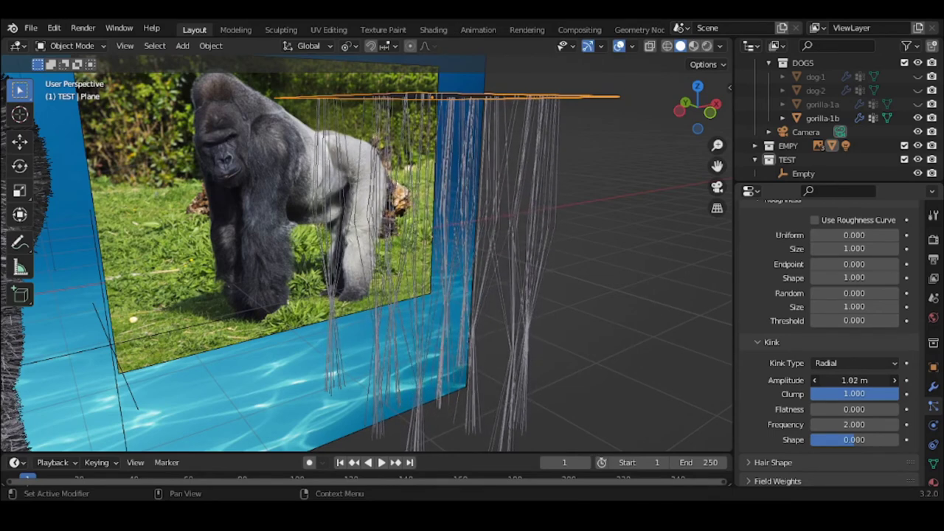
middle_click_drag(632, 362, 196, 291)
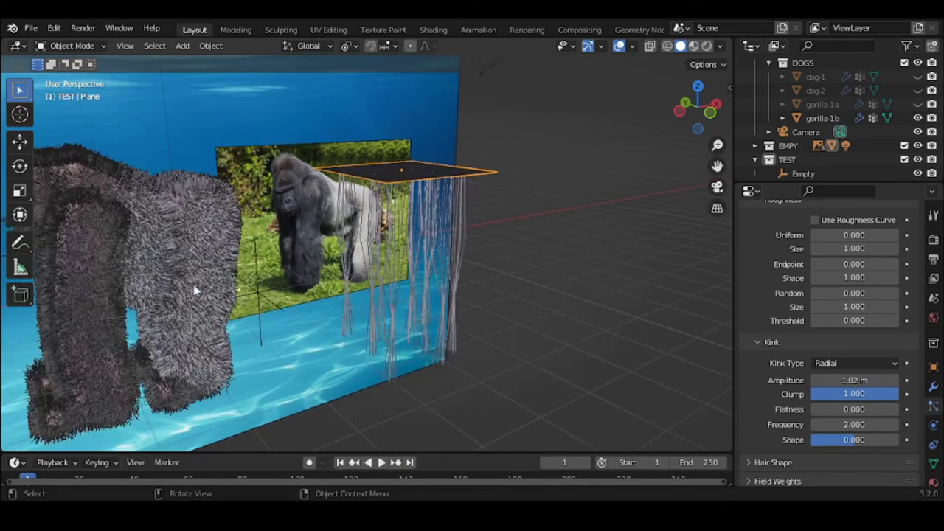
Step: Select the gorilla-1b fur and set its kink amplitude to 1 m
left_click(105, 244)
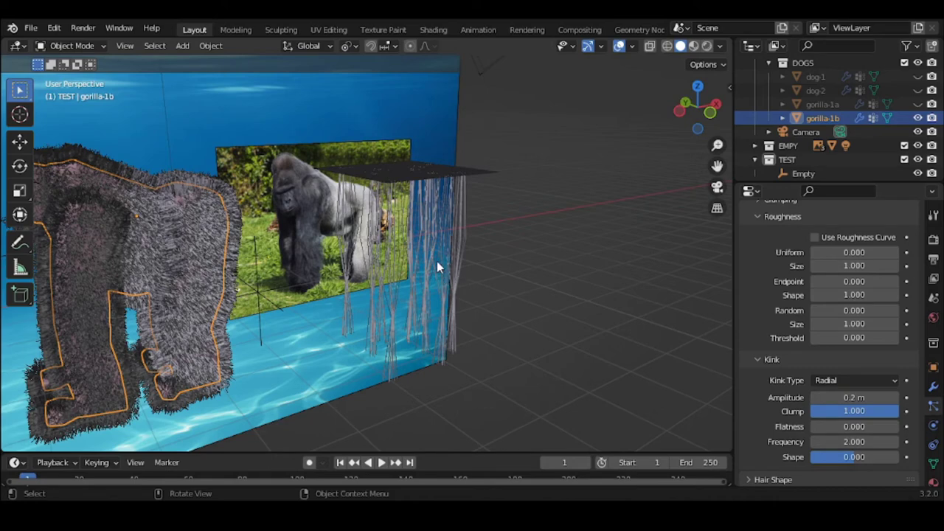
left_click(427, 156)
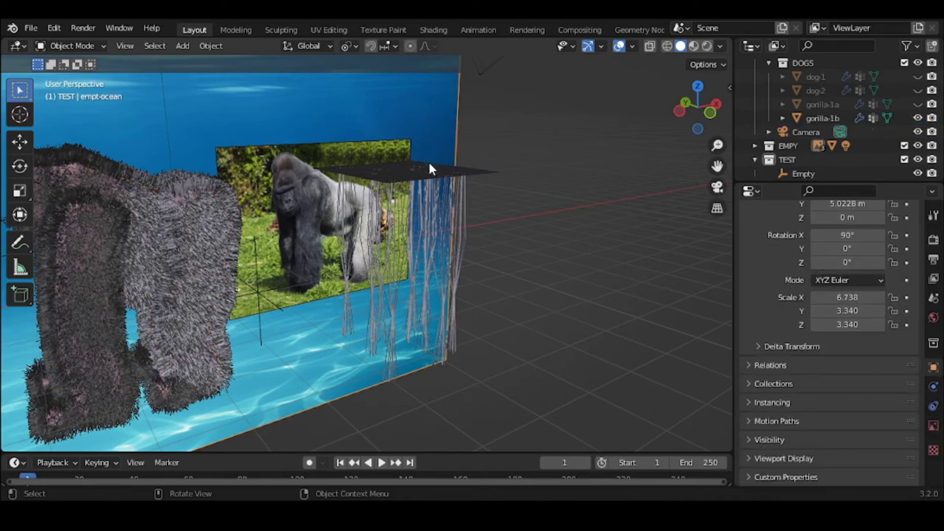
left_click(431, 171)
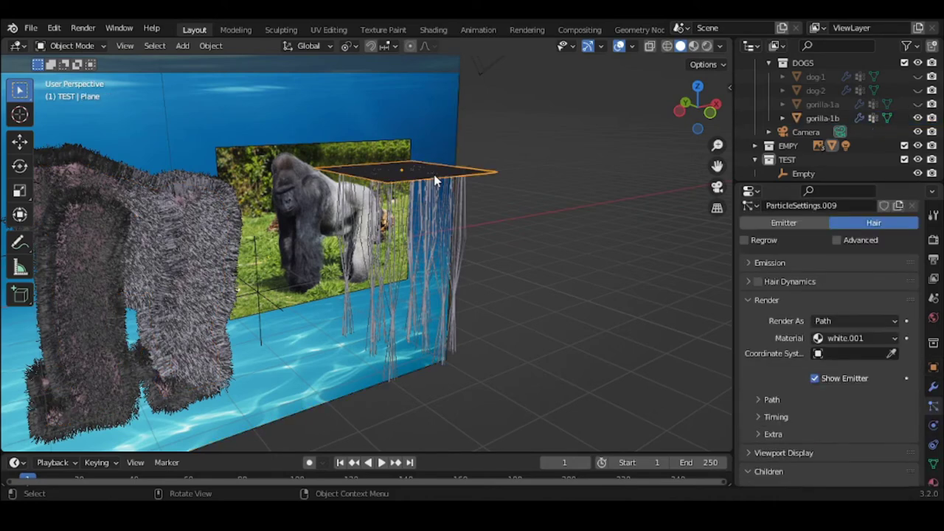
scroll(806, 393, "down", 5)
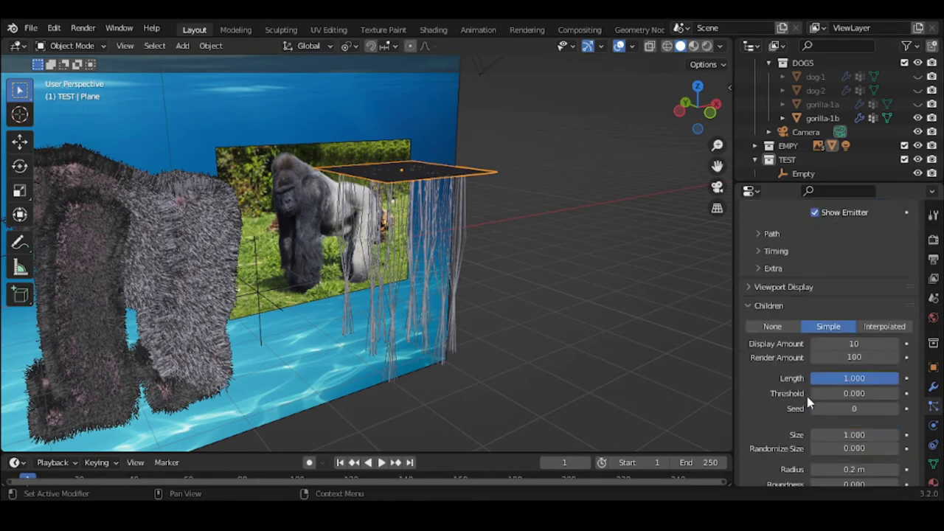
scroll(808, 399, "down", 9)
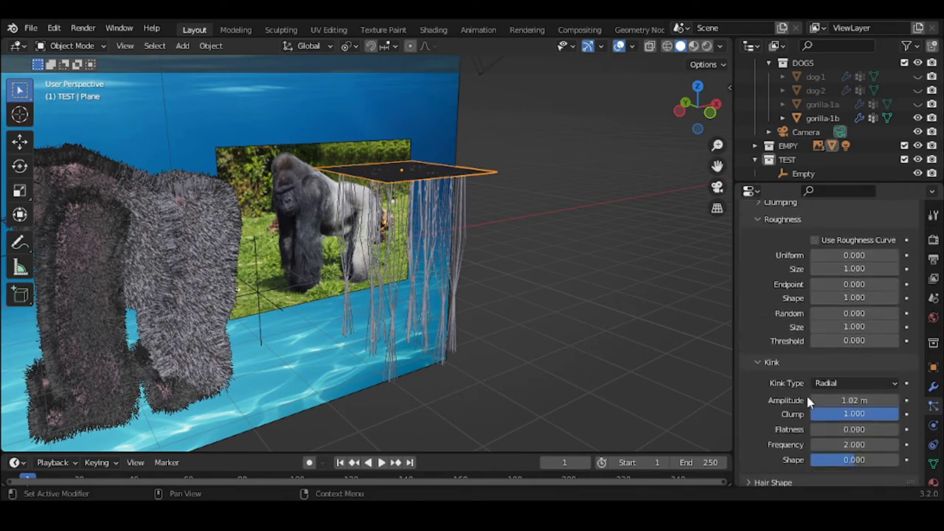
left_click(150, 242)
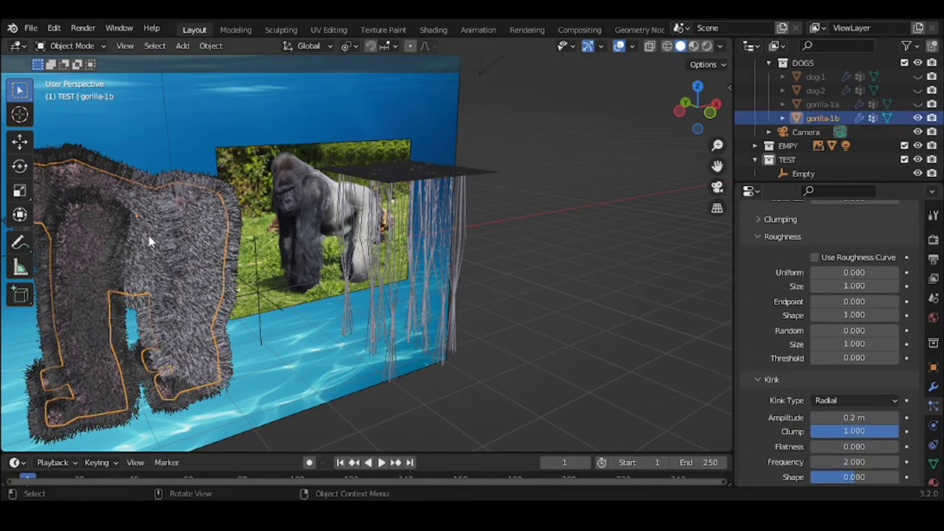
double_click(850, 418)
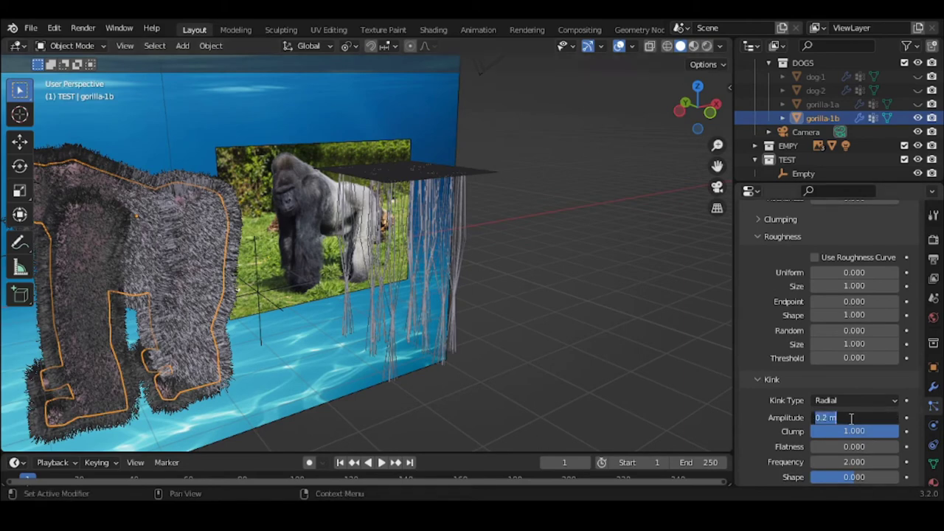
type("1")
key("Return")
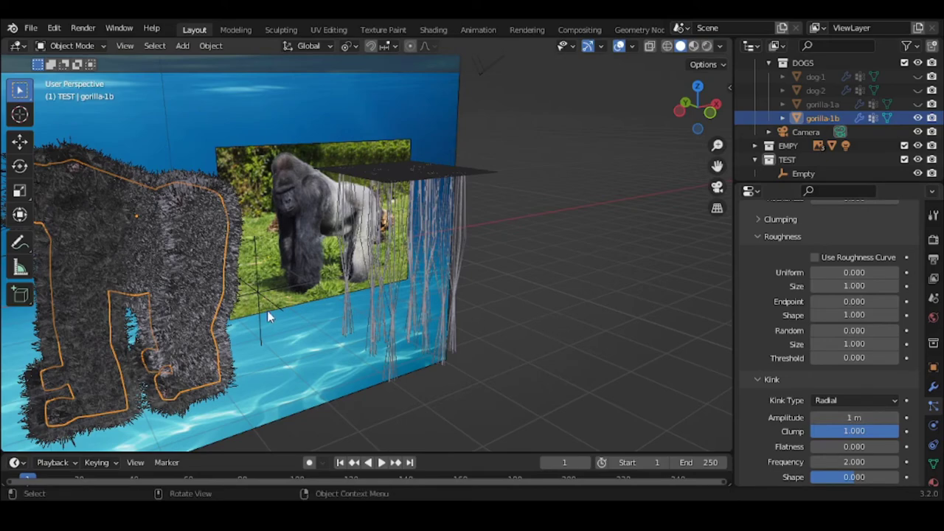
Step: Select the hair plane and drag the kink amplitude down to 0.35 m
mouse_move(138, 262)
middle_mouse_down()
mouse_move(95, 278)
mouse_move(126, 249)
middle_mouse_up()
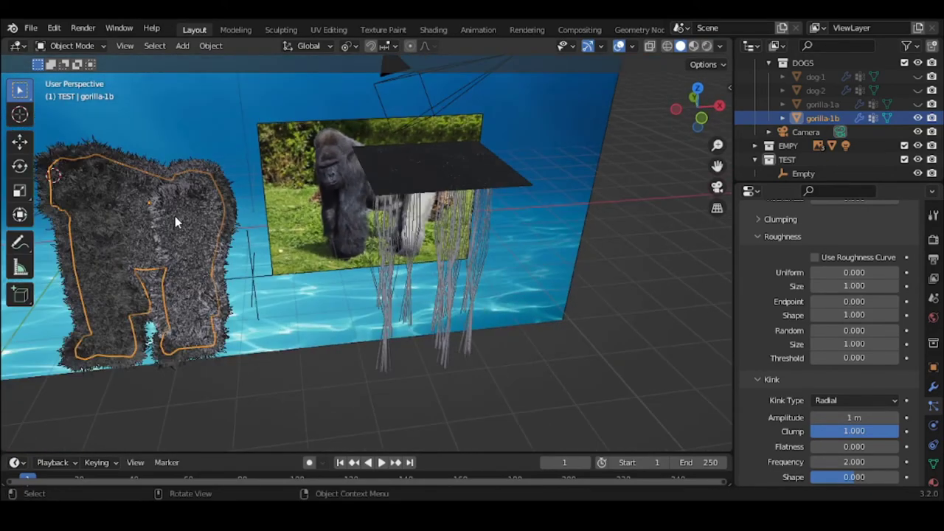
middle_click_drag(174, 217, 217, 217)
middle_click_drag(274, 226, 249, 230)
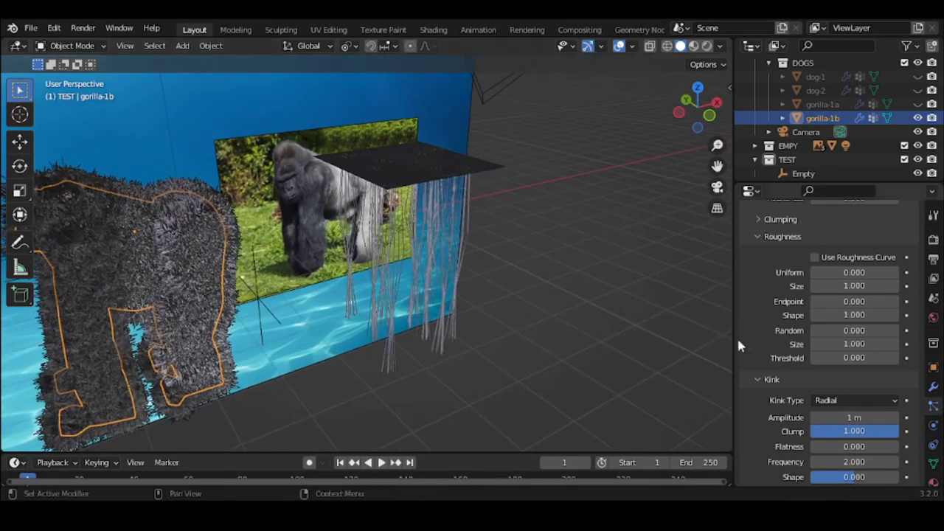
left_click(451, 179)
scroll(907, 432, "down", 1)
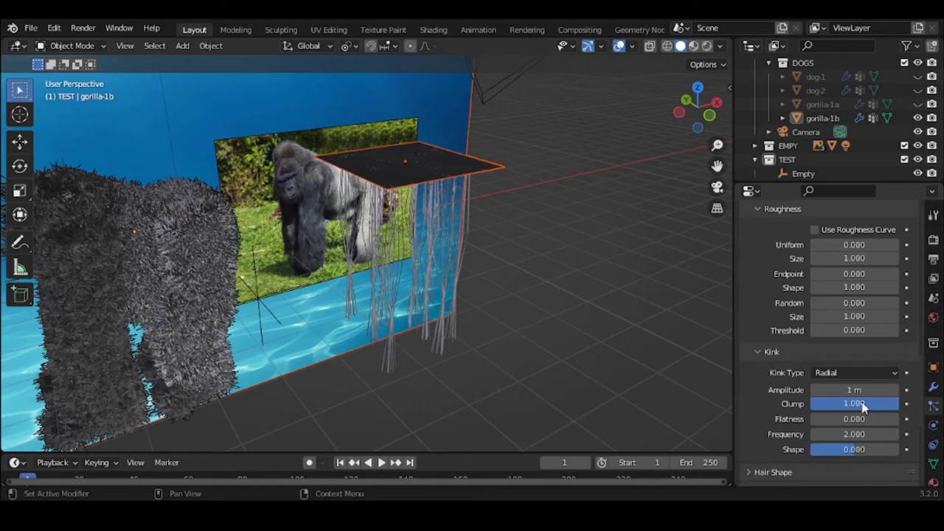
mouse_move(854, 390)
left_mouse_down()
mouse_move(832, 390)
mouse_move(850, 389)
left_mouse_up()
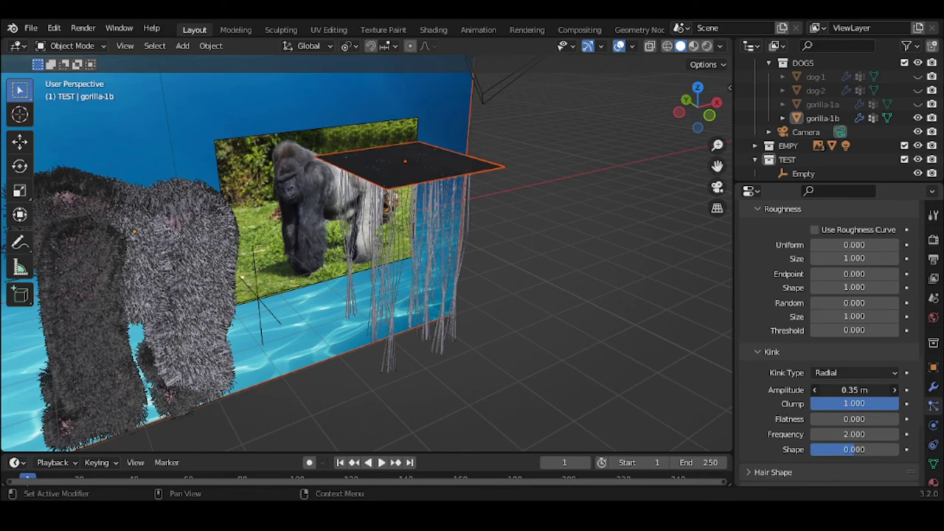
Step: Select the hair plane and lower its Radial kink Clump to 0.446
left_click(458, 166)
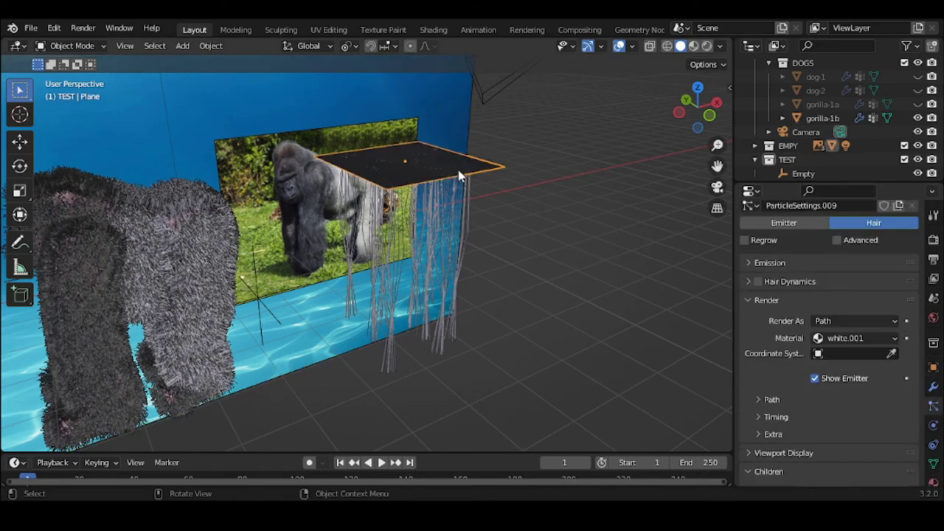
scroll(827, 413, "down", 4)
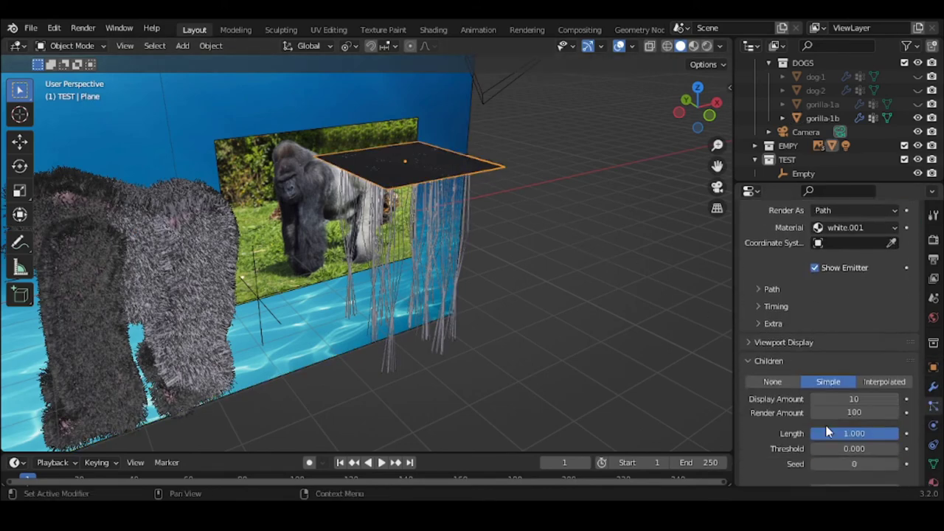
scroll(827, 433, "down", 8)
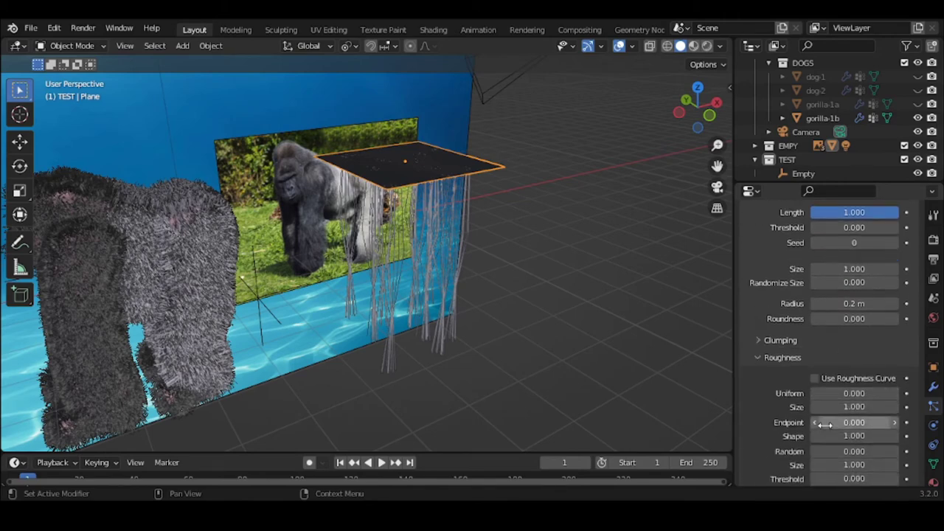
scroll(823, 422, "down", 7)
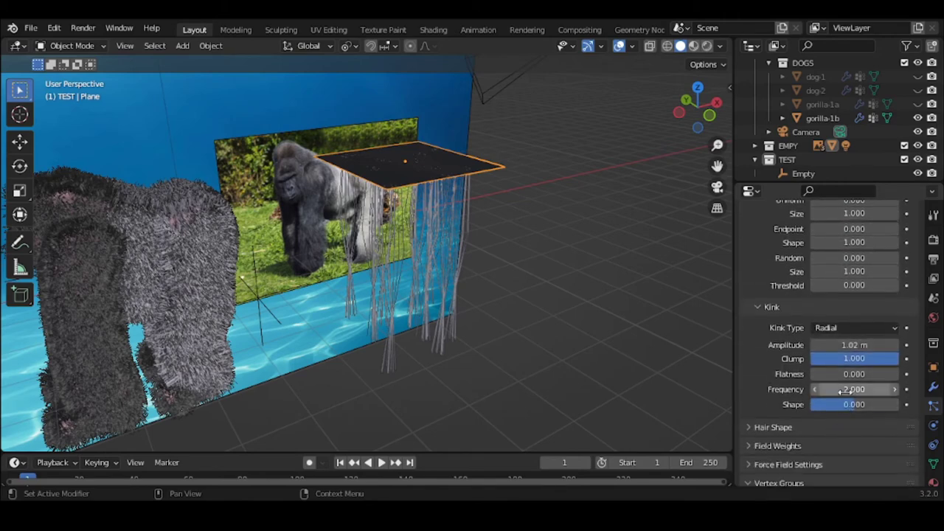
left_click(854, 359)
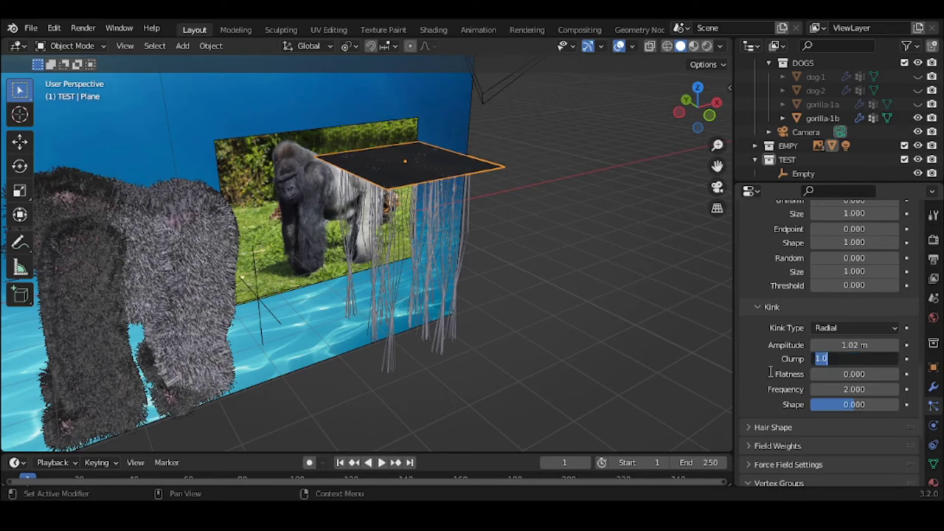
key("Return")
scroll(551, 341, "up", 4)
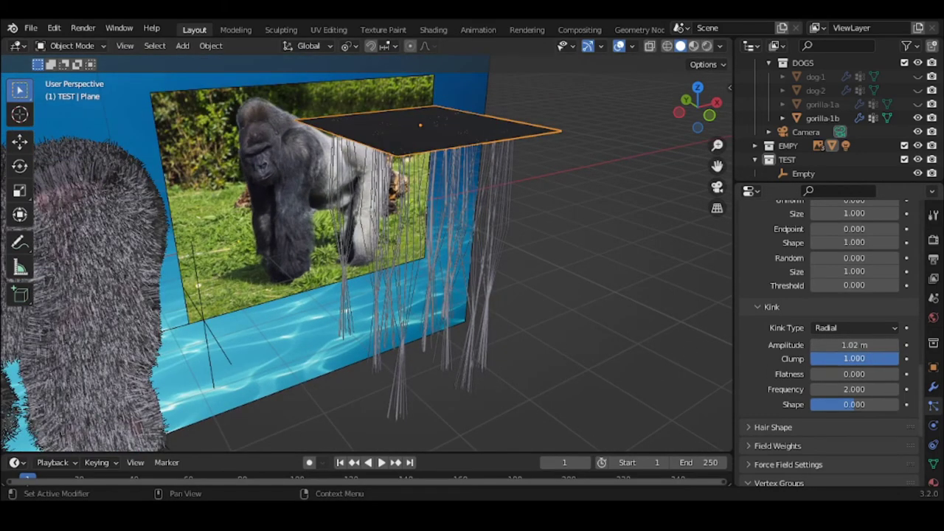
mouse_move(885, 358)
left_mouse_down()
mouse_move(812, 358)
mouse_move(873, 358)
left_mouse_up()
scroll(674, 362, "up", 5)
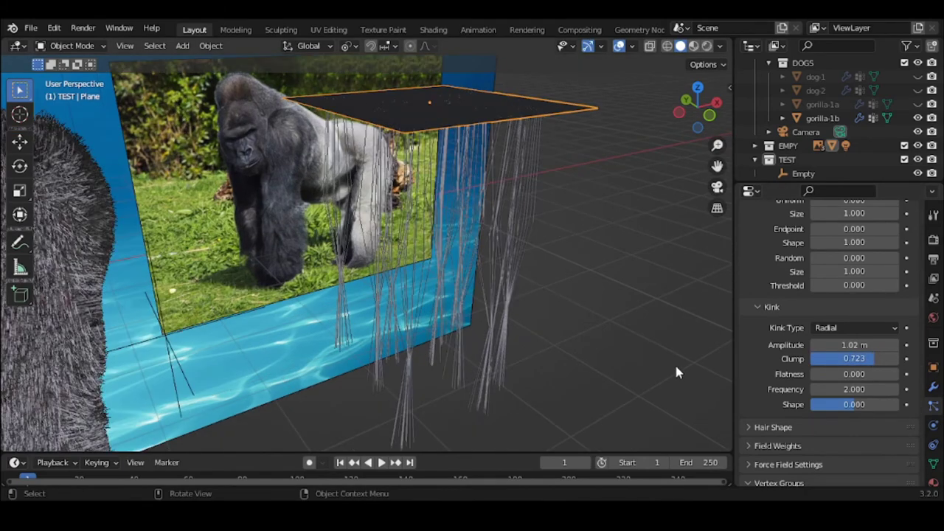
left_click_drag(717, 166, 741, 111)
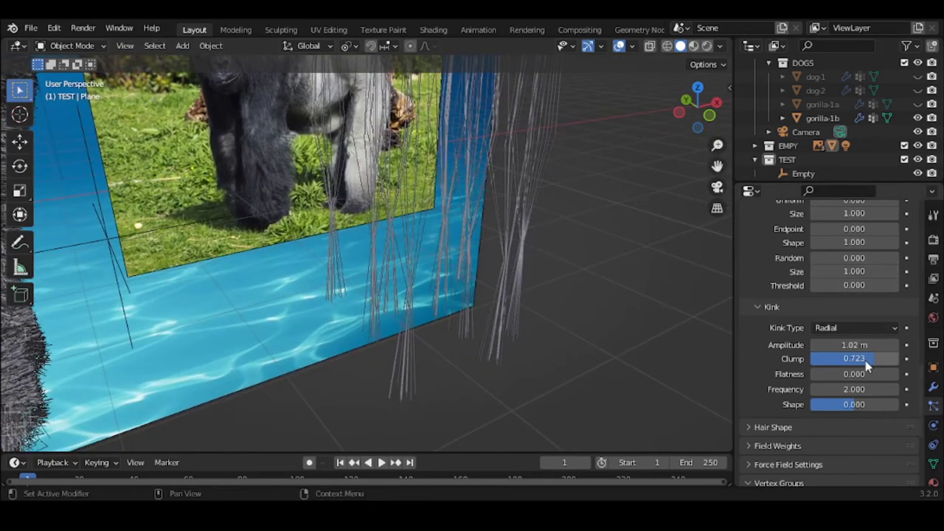
left_click_drag(874, 359, 856, 389)
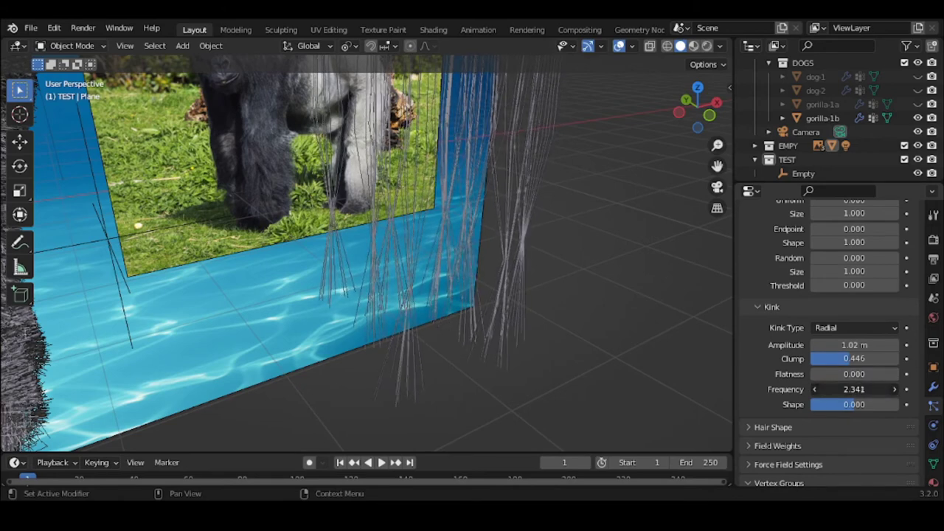
Step: Raise the plane hair's kink Frequency slightly to 2.503
scroll(633, 261, "down", 3)
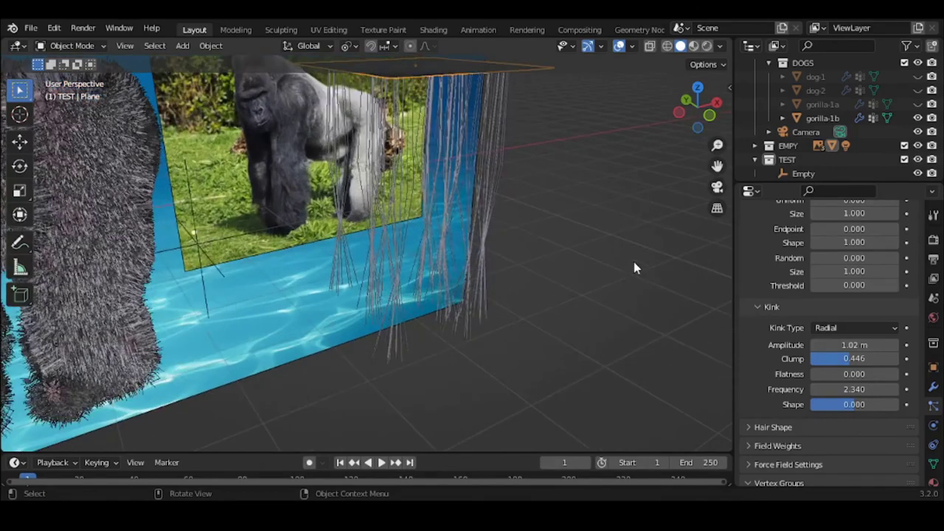
left_click_drag(815, 389, 836, 390)
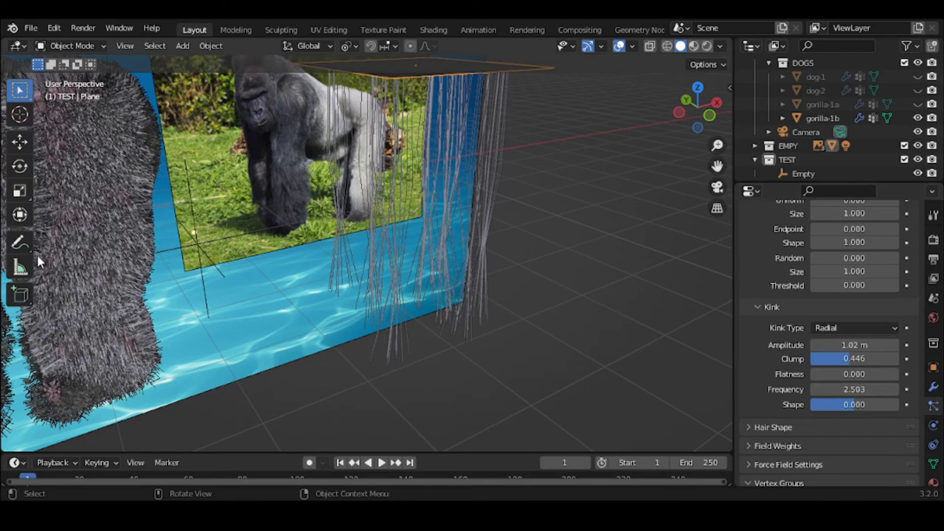
scroll(77, 234, "down", 3)
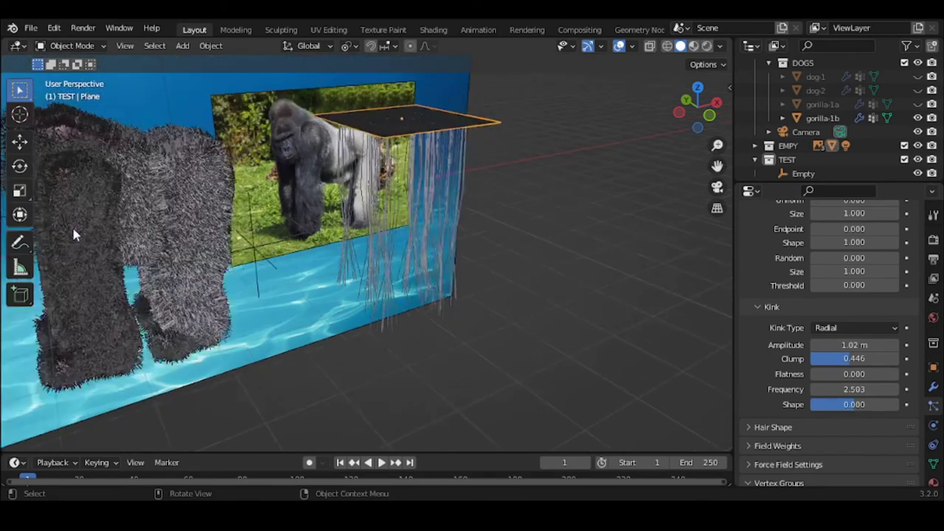
Step: Select gorilla-1b and set its fur's kink Frequency to 2.500
left_click(164, 184)
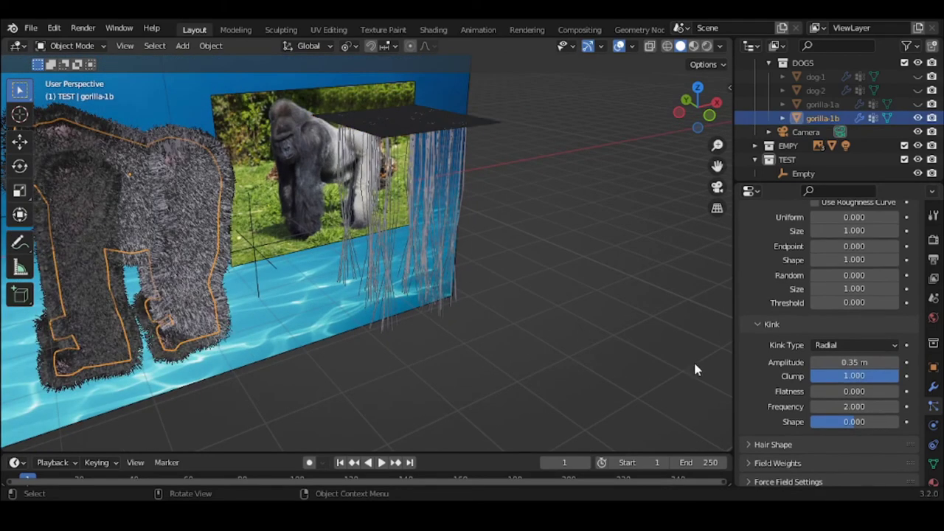
left_click(880, 406)
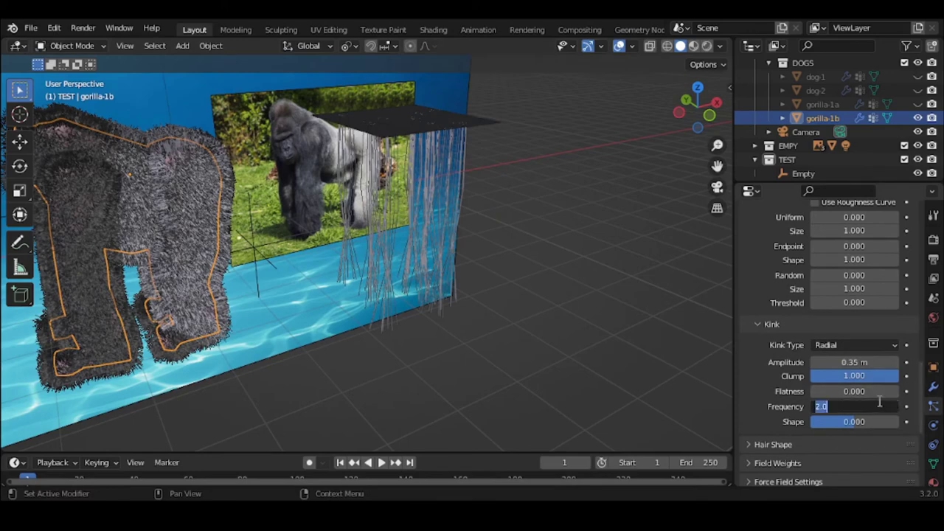
type("2")
key("Return")
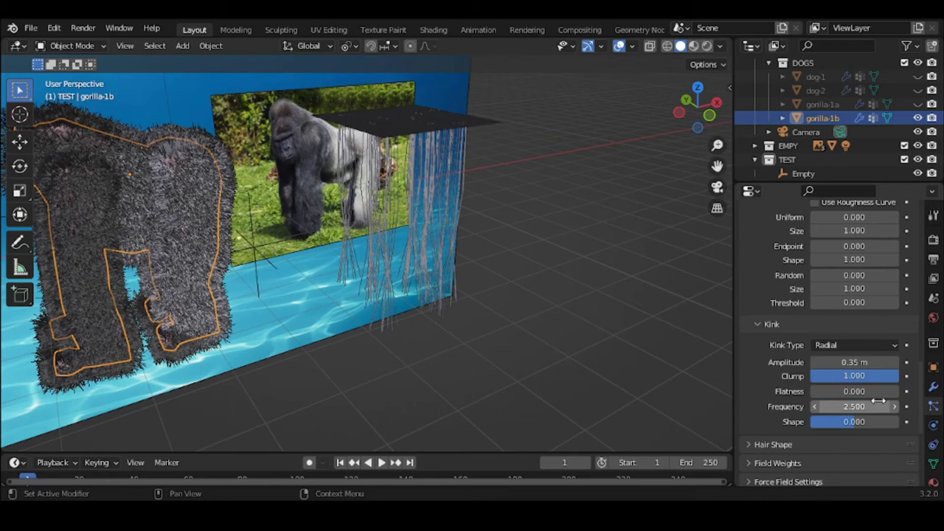
Step: Deselect, orbit around the water box and gorilla, then reselect the hair plane
left_click(644, 280)
scroll(594, 284, "down", 5)
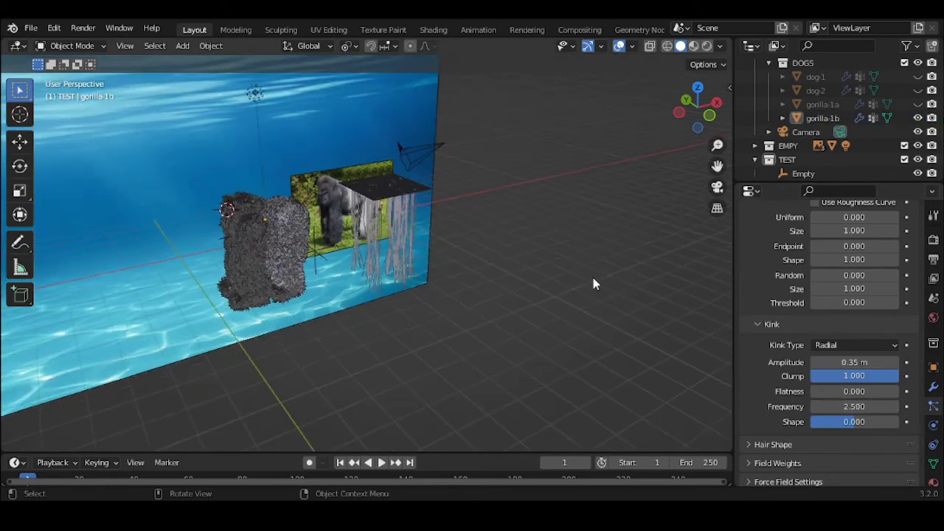
middle_click_drag(593, 284, 326, 284)
scroll(326, 284, "up", 2)
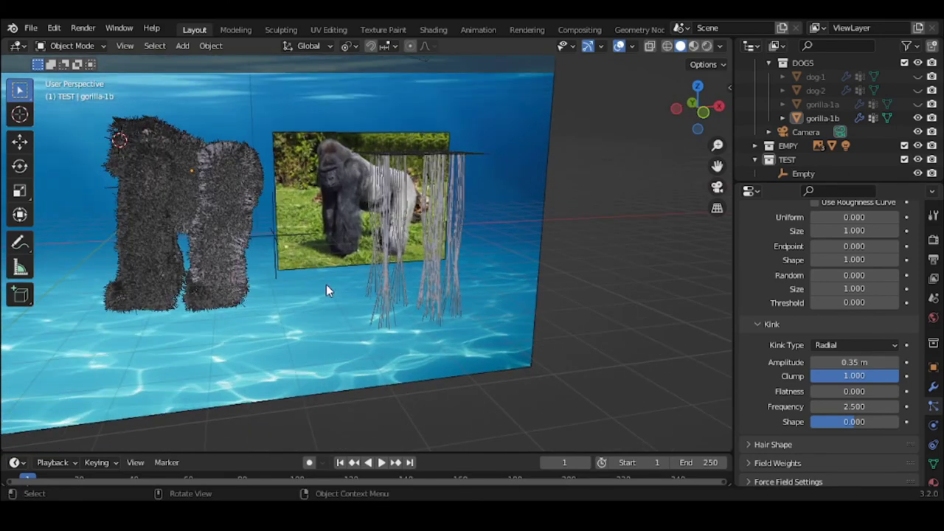
left_click(469, 157)
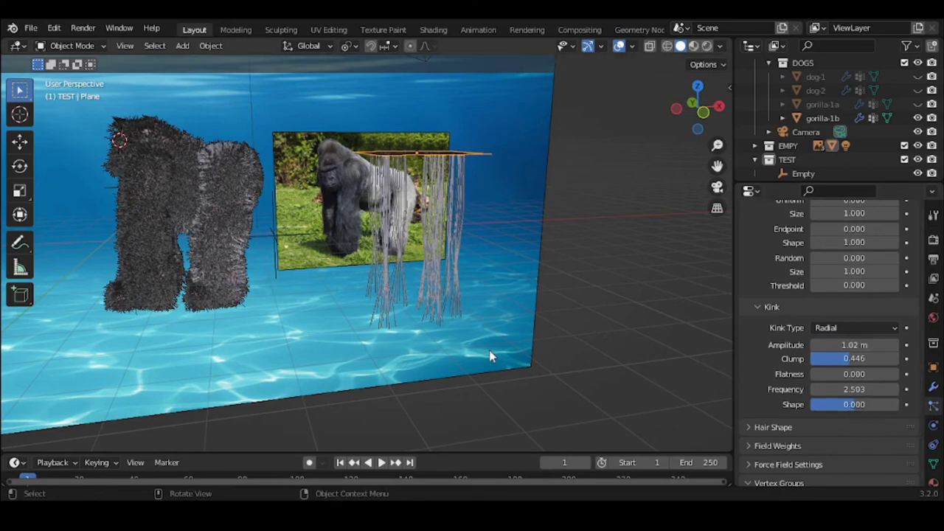
Step: Drag the plane hair's kink Shape toward -1, then collapse the Kink section
scroll(489, 350, "up", 3)
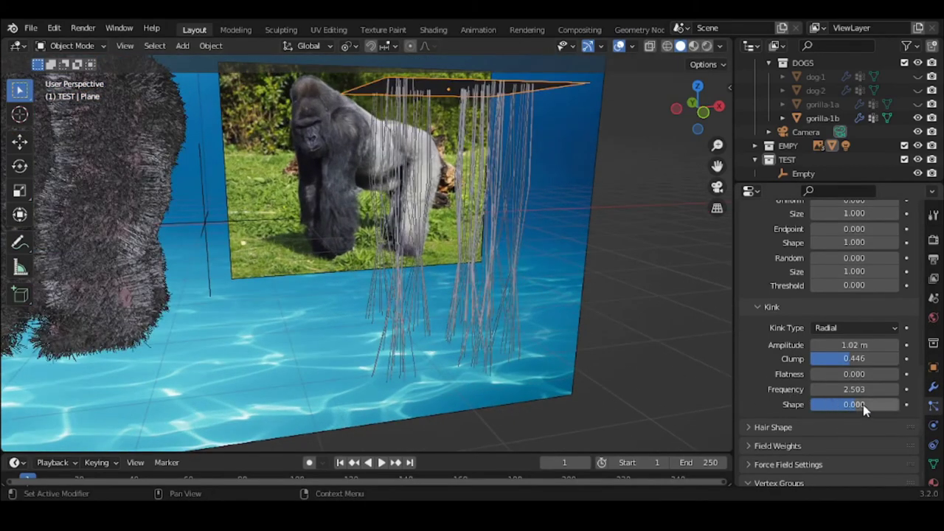
mouse_move(864, 410)
left_mouse_down()
mouse_move(789, 410)
mouse_move(893, 410)
mouse_move(854, 404)
left_mouse_up()
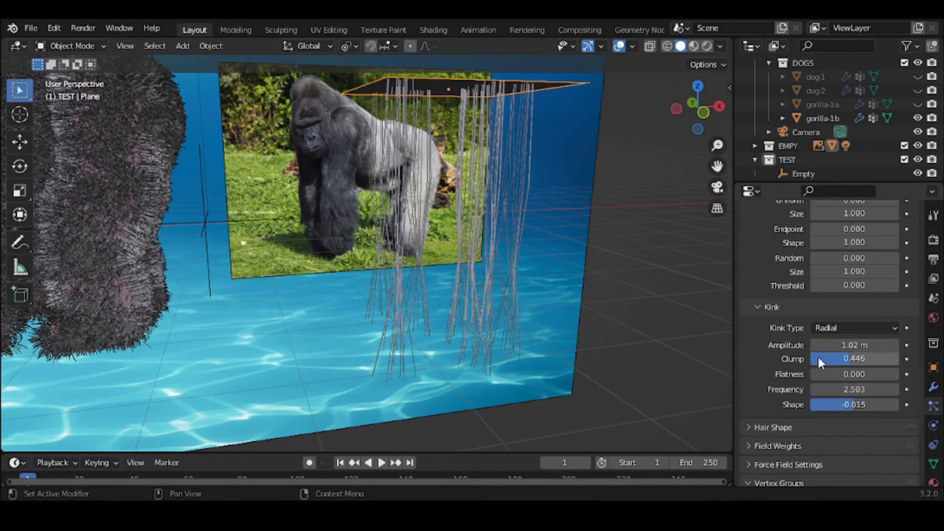
left_click(771, 307)
scroll(794, 313, "up", 2)
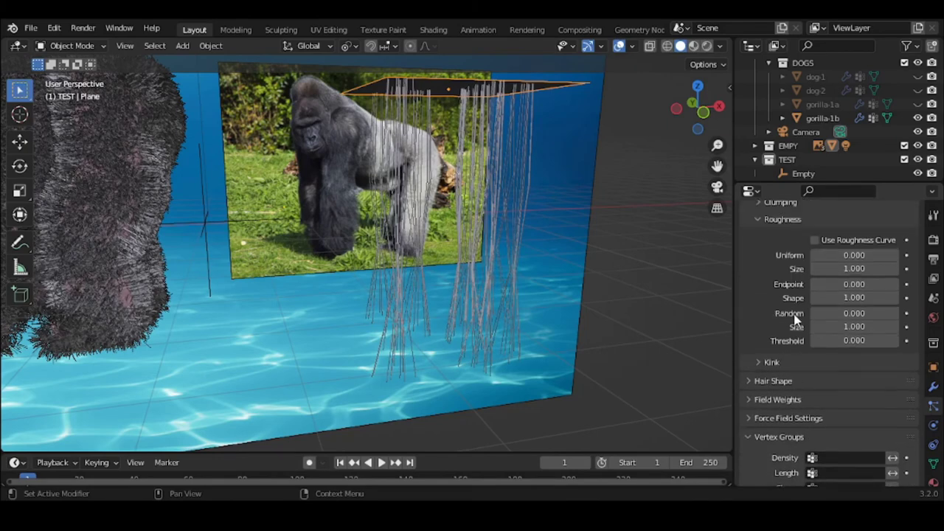
scroll(795, 317, "up", 2)
scroll(795, 317, "up", 5)
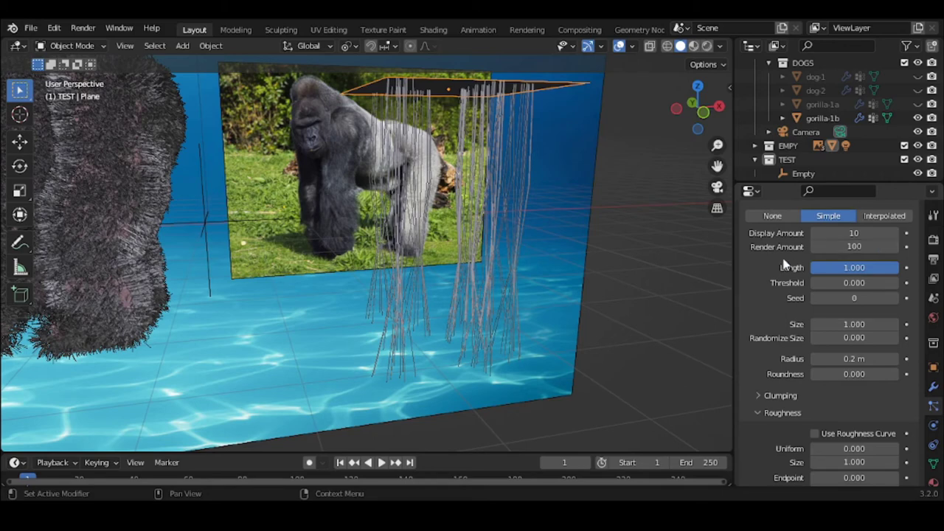
scroll(763, 270, "down", 1)
scroll(763, 270, "up", 1)
Step: Tune the plane's child hair to Threshold 1.000, Length 0.992 and Size 0.967
left_click(840, 281)
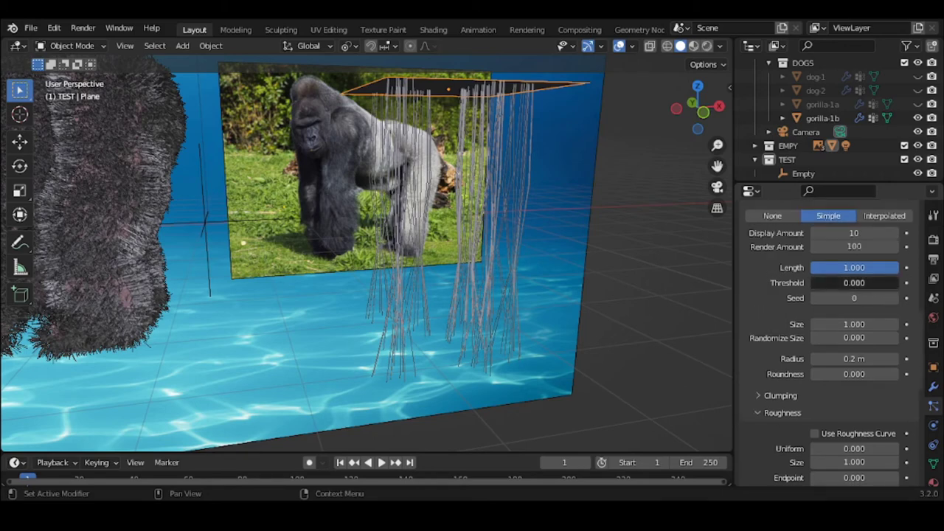
left_click_drag(840, 282, 900, 267)
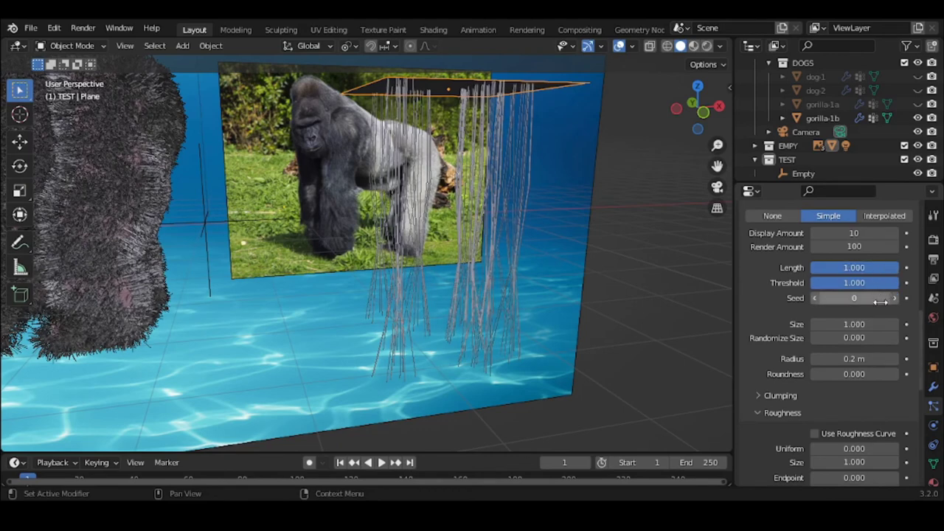
left_click_drag(859, 325, 865, 324)
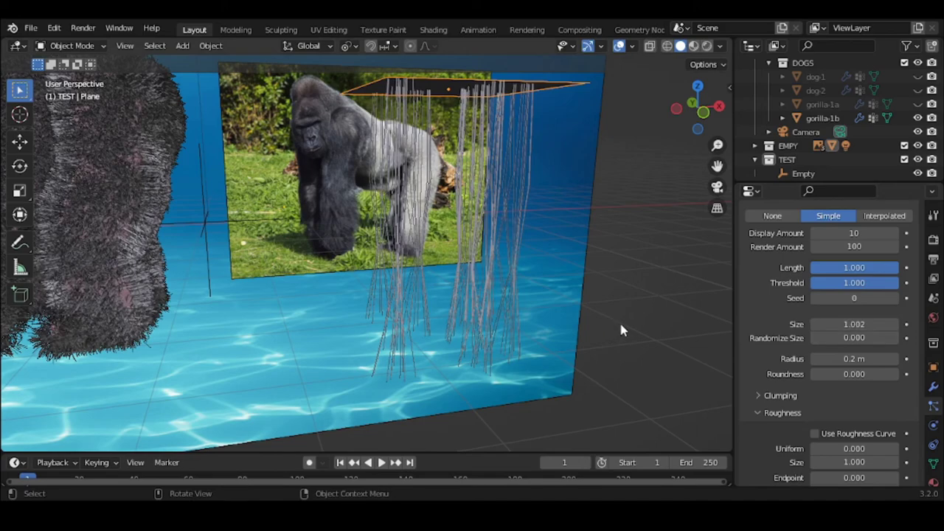
middle_click_drag(621, 330, 621, 330)
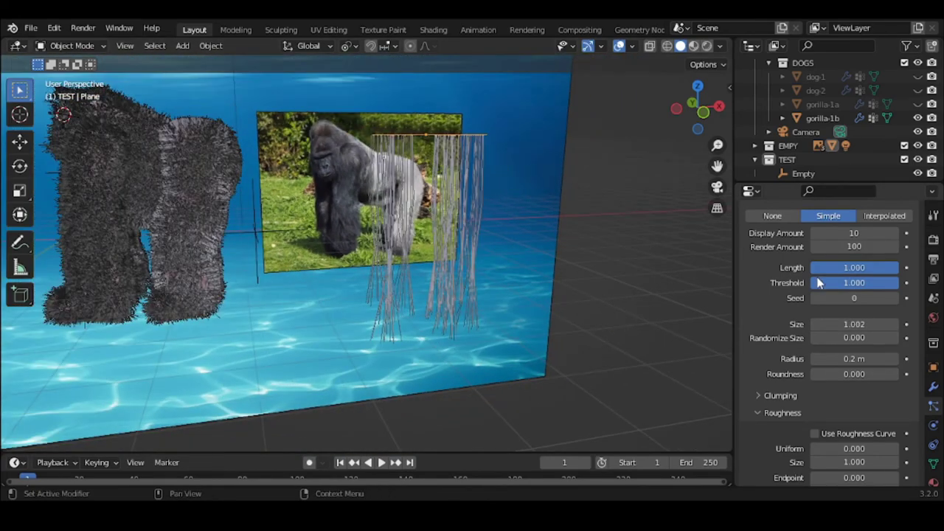
scroll(854, 280, "up", 1)
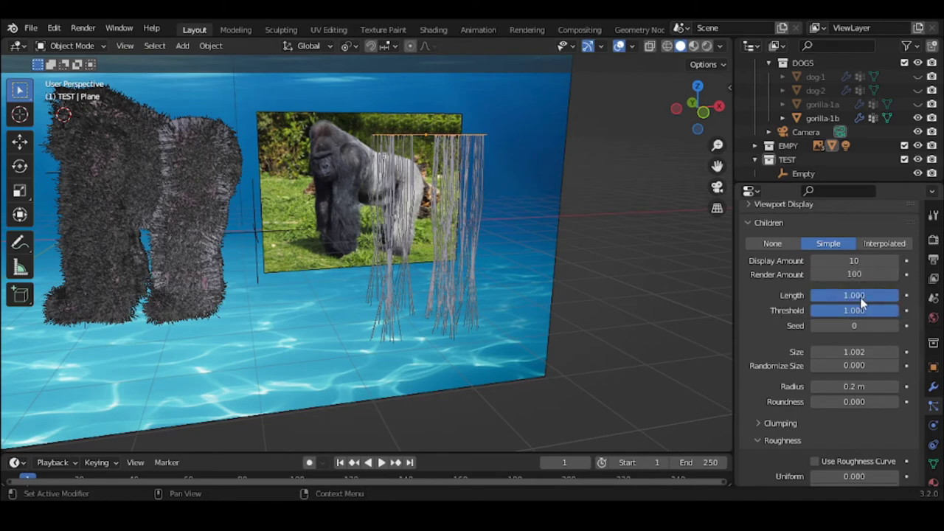
left_click_drag(855, 295, 896, 295)
mouse_move(896, 311)
left_mouse_down()
mouse_move(819, 311)
mouse_move(896, 310)
left_mouse_up()
left_click_drag(854, 352, 870, 386)
Step: Select gorilla-1b and enter 0.1 m as its child hair Radius
left_click(196, 215)
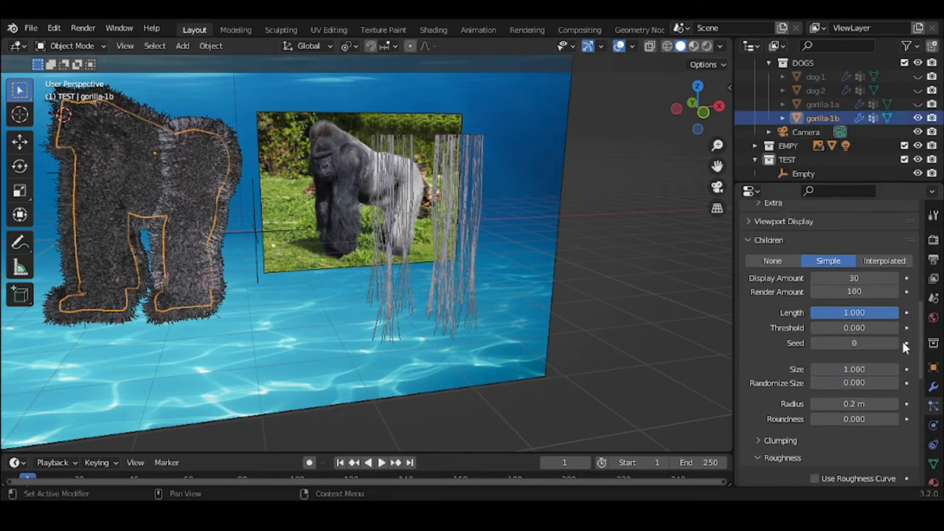
left_click(854, 402)
key("BackSpace")
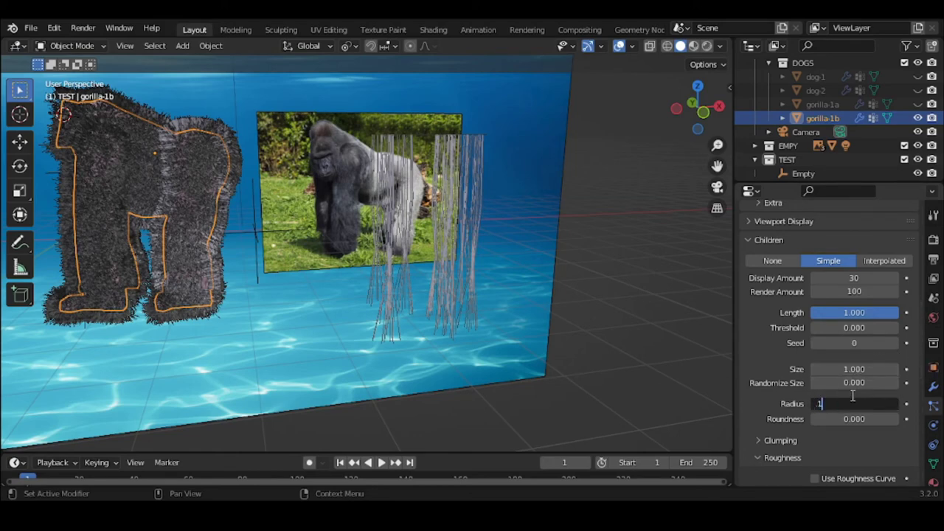
key("Return")
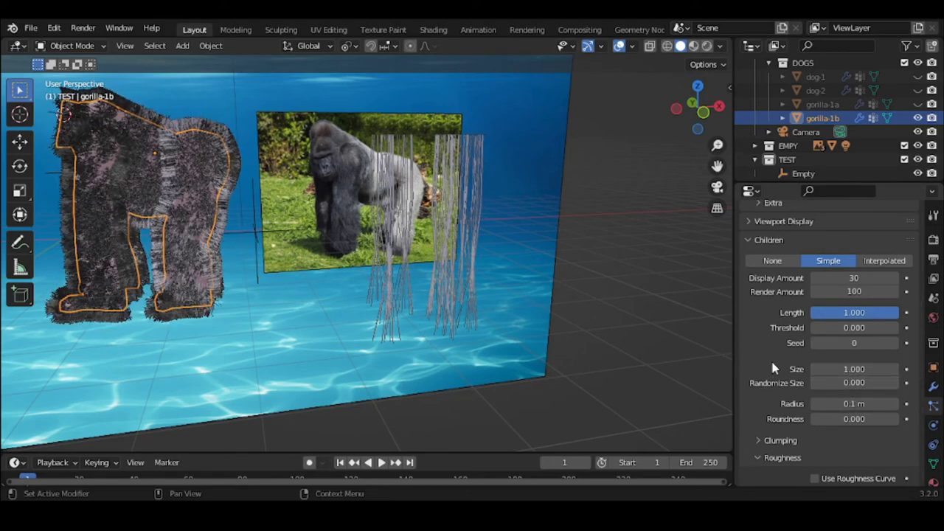
mouse_move(231, 211)
middle_mouse_down()
mouse_move(271, 252)
mouse_move(320, 248)
mouse_move(336, 231)
mouse_move(403, 214)
mouse_move(414, 219)
mouse_move(236, 213)
middle_mouse_up()
scroll(236, 212, "up", 2)
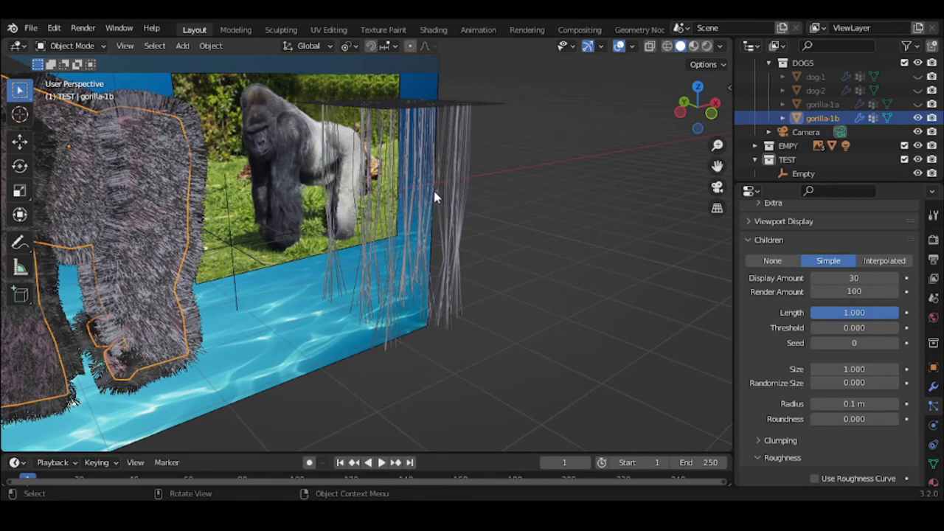
Step: Give the plane's child hair Roundness 0.500 and Clump -0.077
left_click(468, 147)
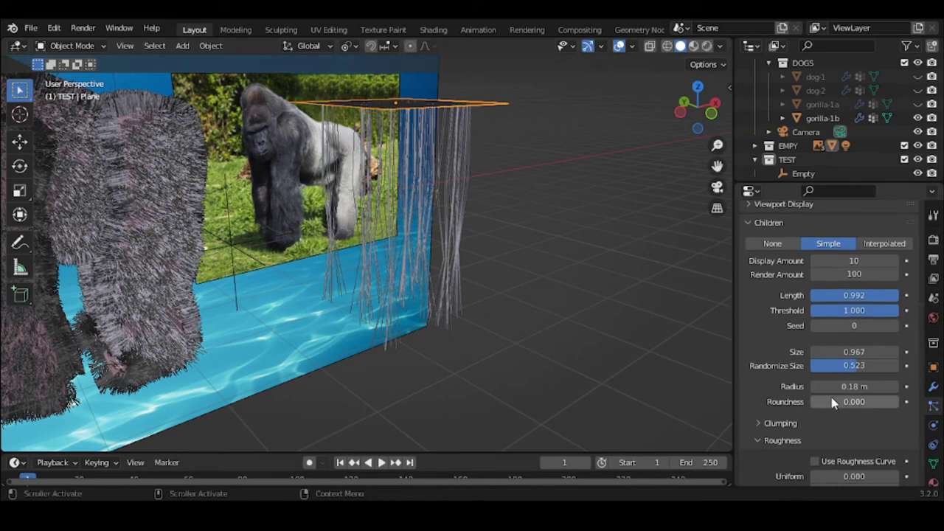
mouse_move(832, 401)
left_mouse_down()
mouse_move(859, 401)
mouse_move(850, 404)
left_mouse_up()
left_click(833, 426)
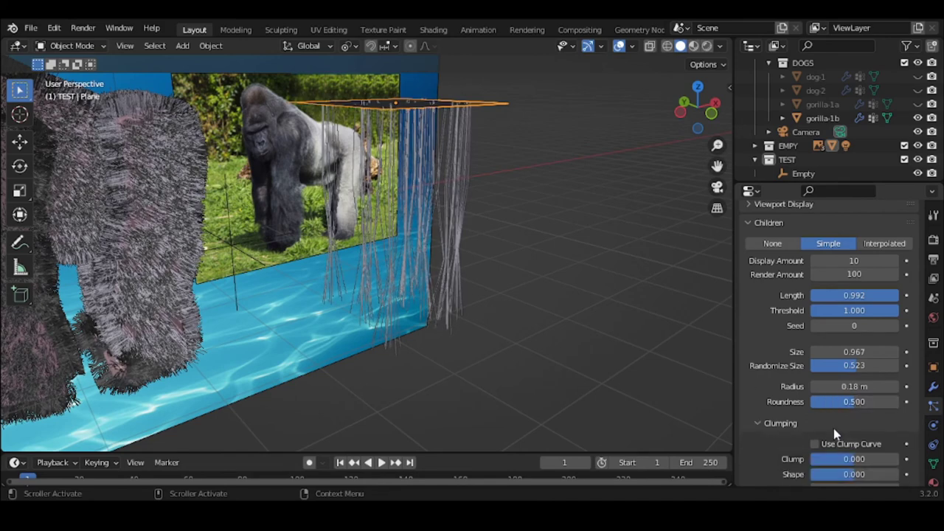
scroll(837, 424, "down", 2)
mouse_move(854, 408)
left_mouse_down()
mouse_move(866, 408)
mouse_move(811, 408)
mouse_move(851, 404)
left_mouse_up()
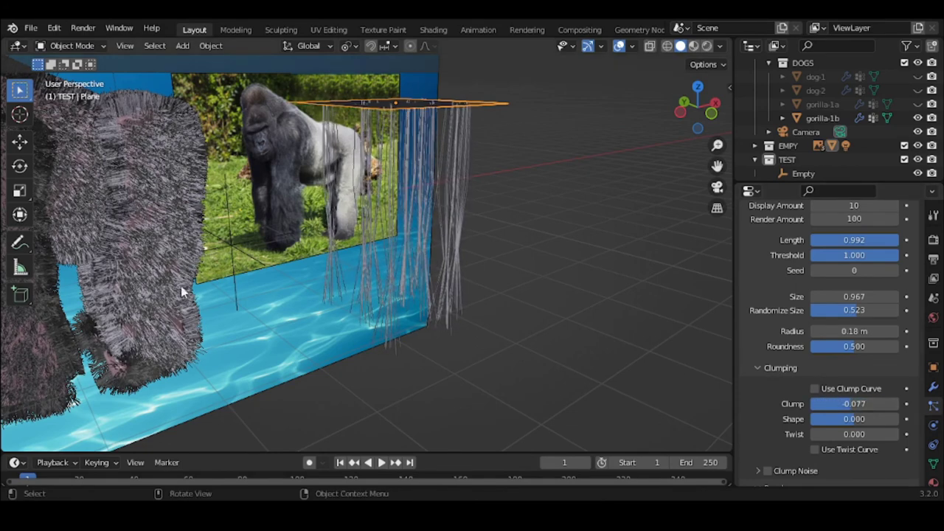
Step: Try gorilla-1b fur Clump values from -1.000 to tighter, then check the plane
left_click(146, 251)
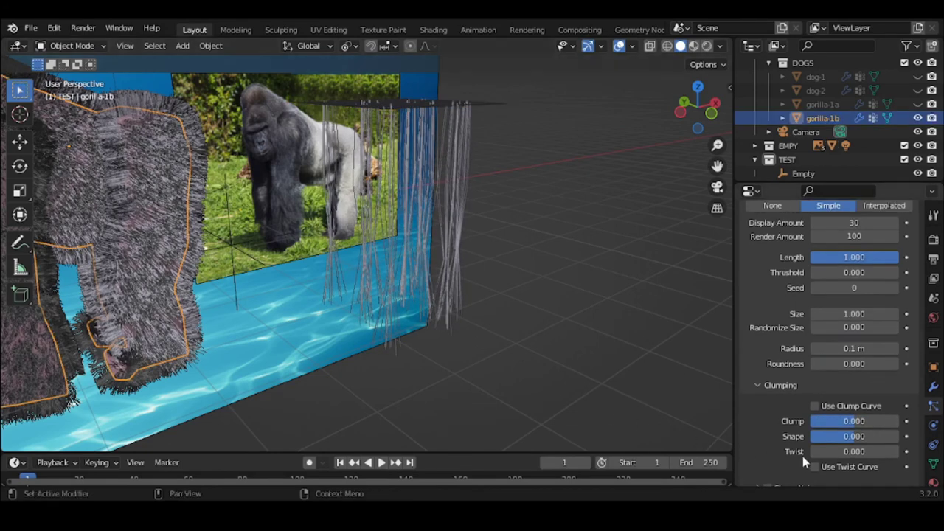
middle_click_drag(359, 295, 381, 298)
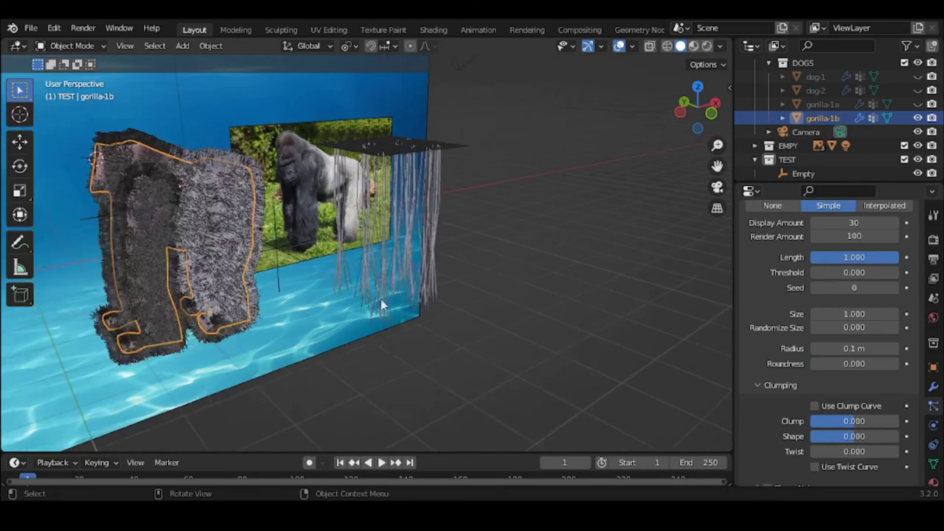
left_click_drag(860, 426, 804, 426)
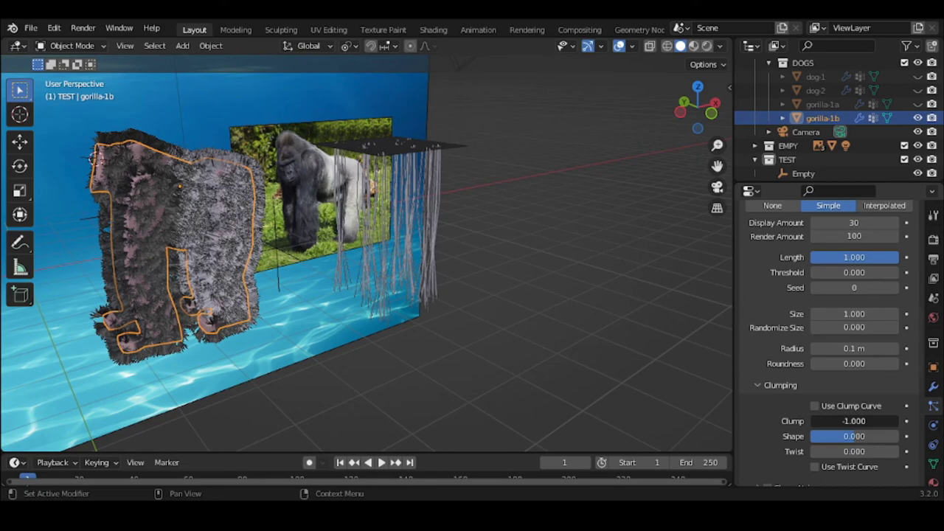
left_click_drag(854, 421, 898, 421)
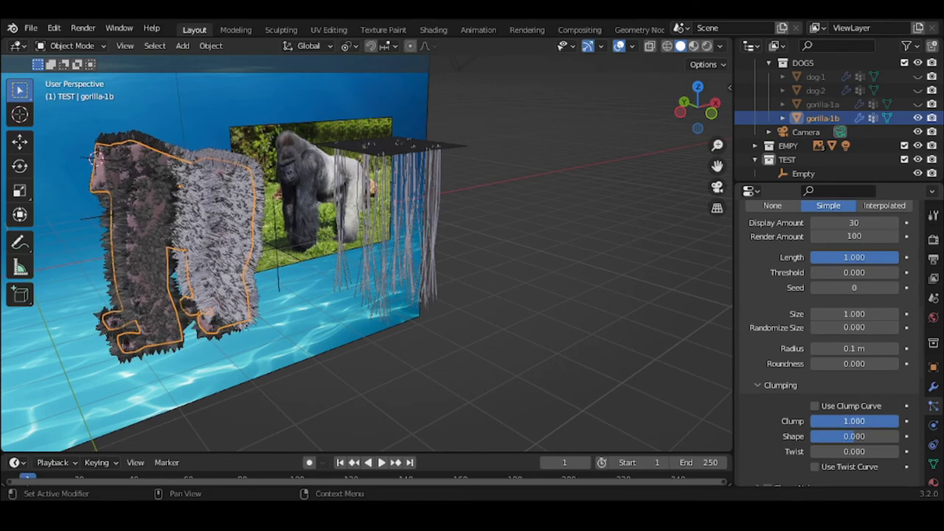
left_click_drag(898, 421, 871, 422)
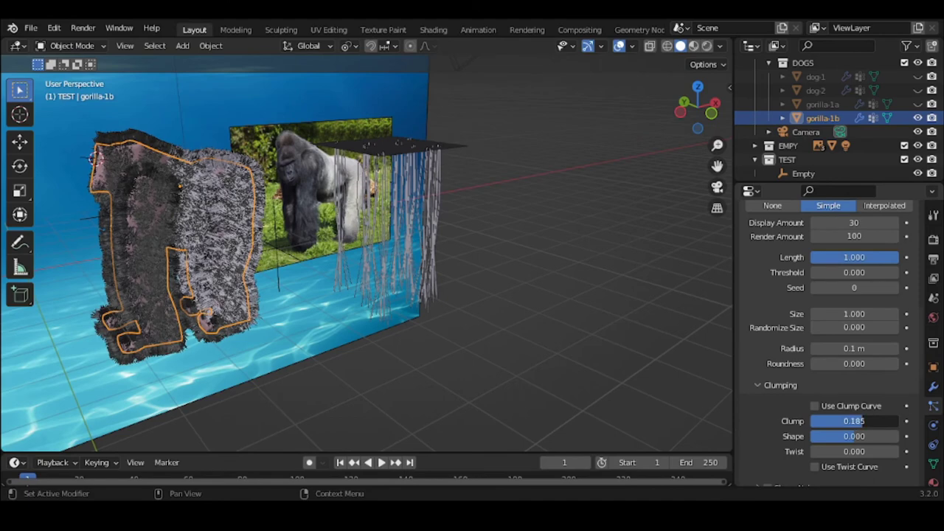
left_click(441, 191)
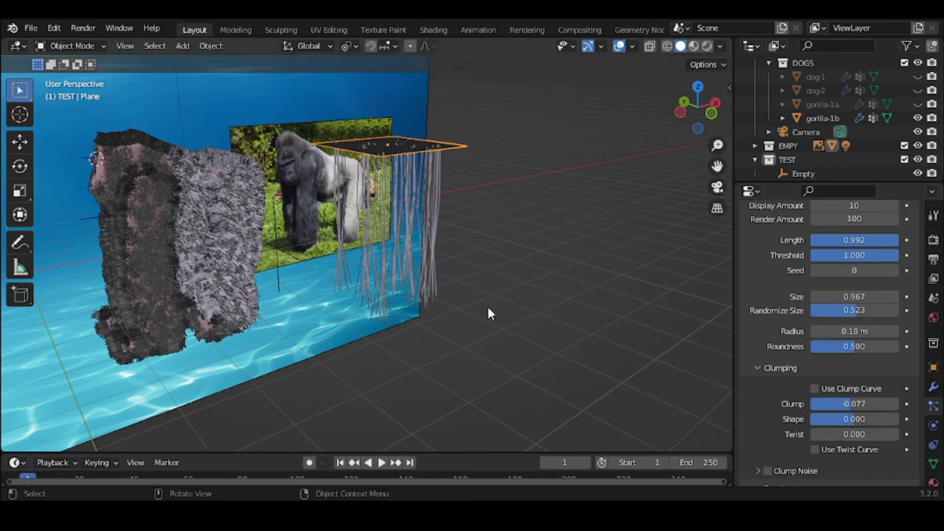
scroll(485, 304, "up", 2)
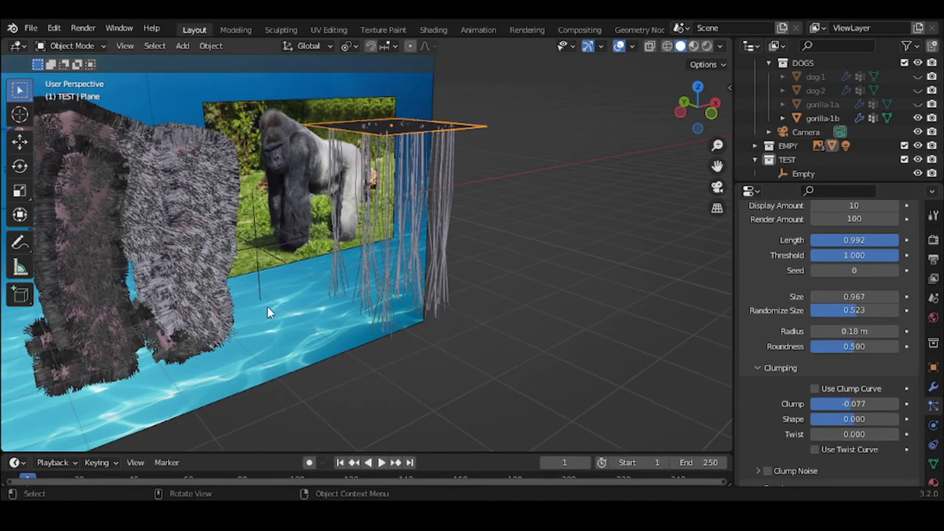
Step: Reset gorilla-1b's fur Clump to 0, raise its clump Shape, and reselect the plane
left_click(86, 241)
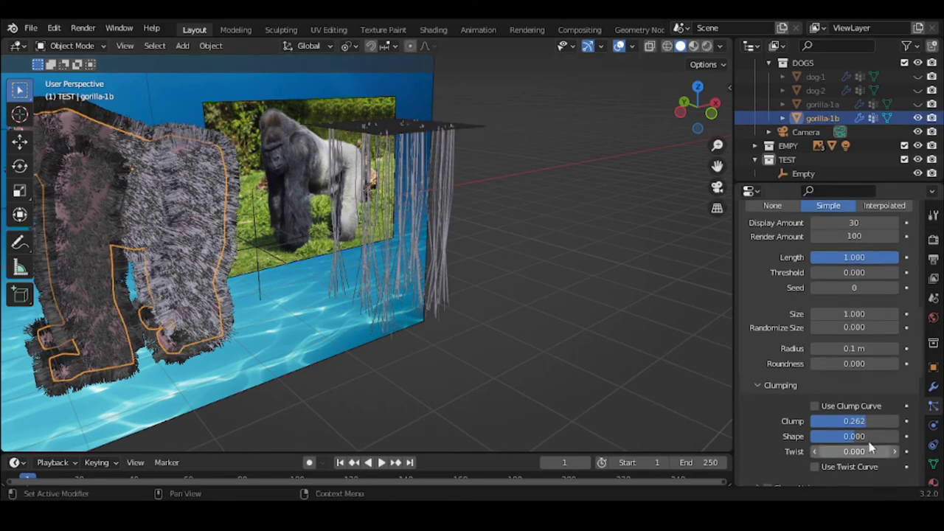
mouse_move(868, 420)
left_mouse_down()
mouse_move(898, 421)
mouse_move(873, 421)
left_mouse_up()
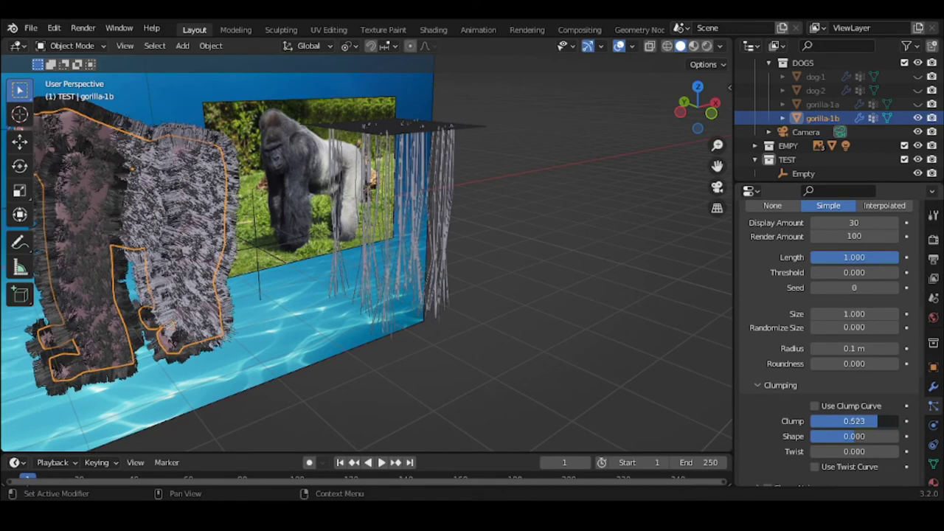
left_click(873, 420)
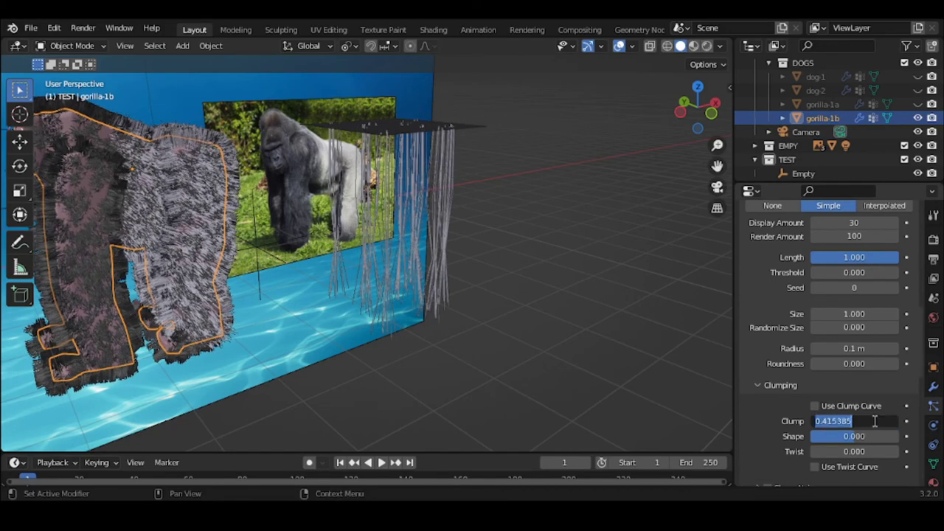
type("0")
key("Return")
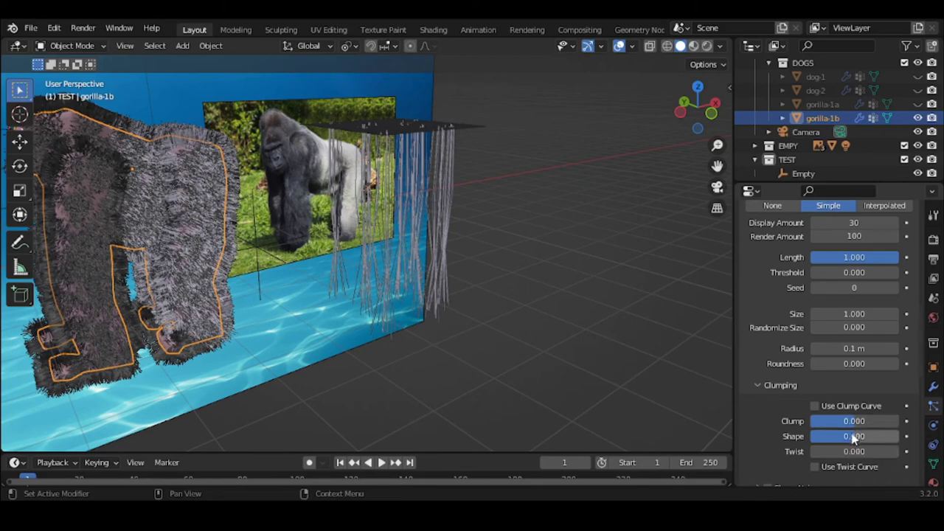
left_click_drag(854, 437, 888, 437)
left_click(446, 147)
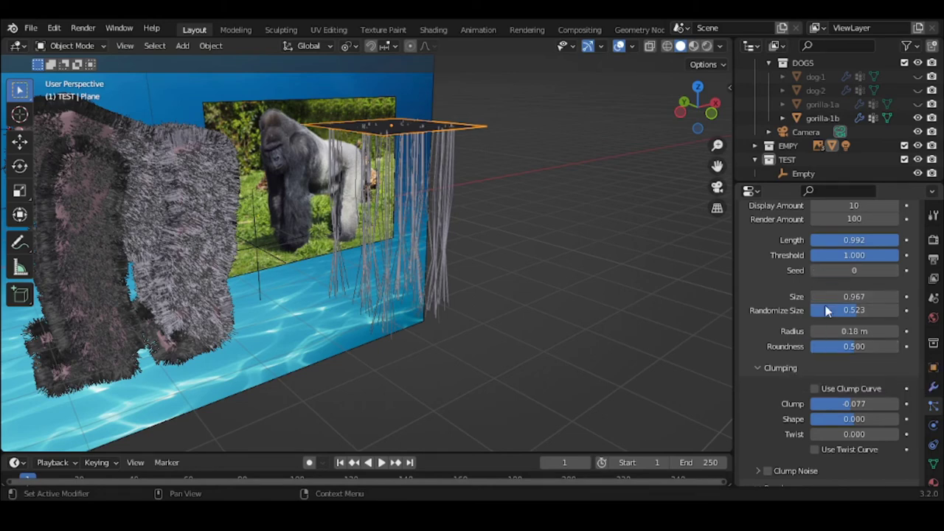
Step: Twist the plane's hair strands to a Twist of 0.340
left_click_drag(854, 434, 881, 434)
scroll(563, 399, "up", 3)
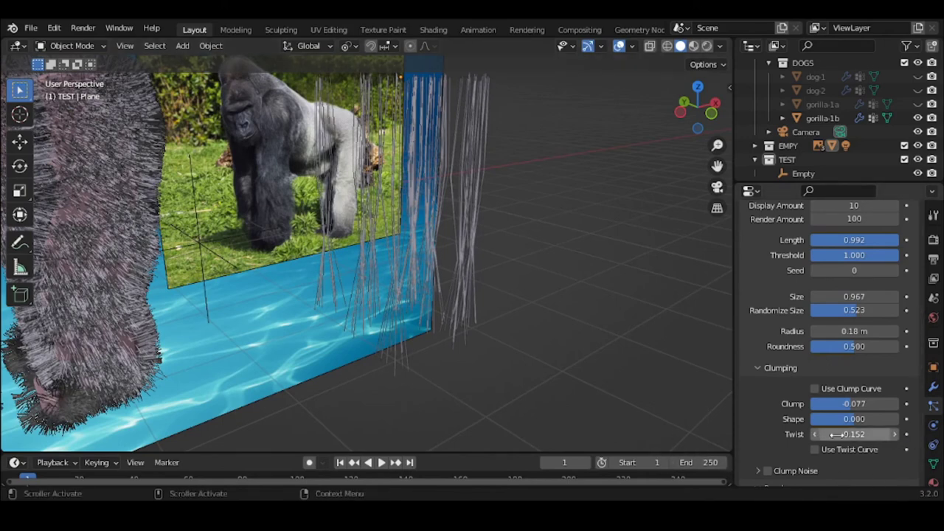
mouse_move(838, 434)
left_mouse_down()
mouse_move(876, 435)
mouse_move(841, 434)
left_mouse_up()
left_click_drag(854, 434, 870, 434)
scroll(100, 357, "down", 3)
Step: Give gorilla-1b's fur Twist 0.114, orbit, and reselect the hair plane
left_click(170, 269)
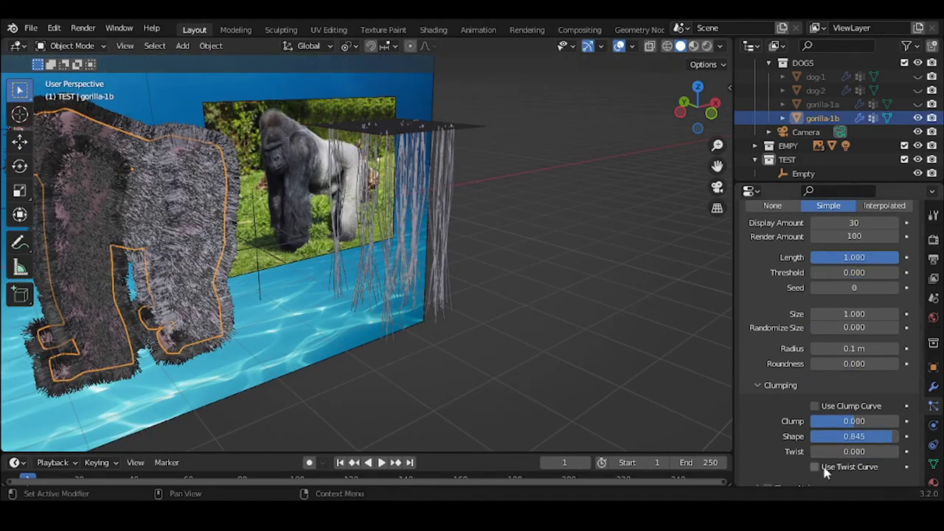
left_click_drag(834, 451, 804, 449)
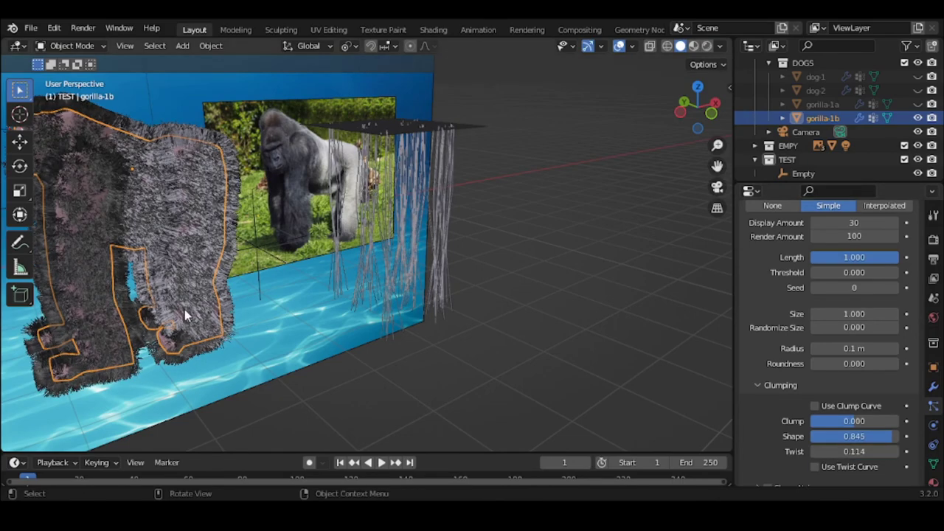
middle_click_drag(184, 309, 480, 292)
left_click(369, 295)
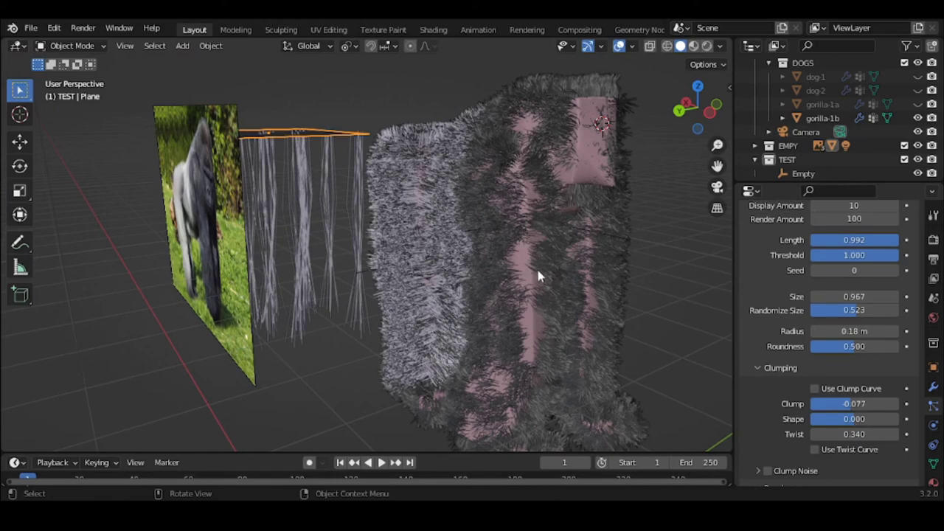
Step: Reset the plane's child hair to Length 1, Threshold 1.000 and Size 1.000
scroll(854, 300, "up", 2)
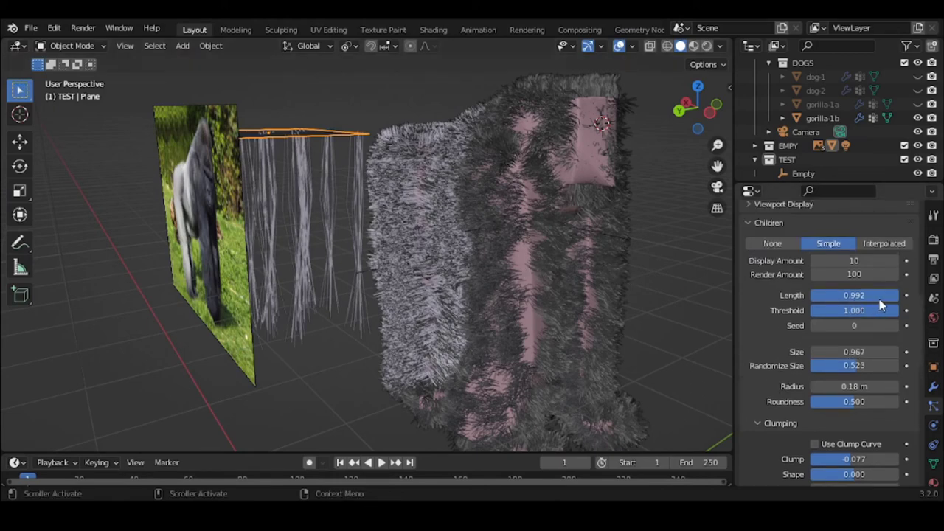
left_click(875, 295)
type("1")
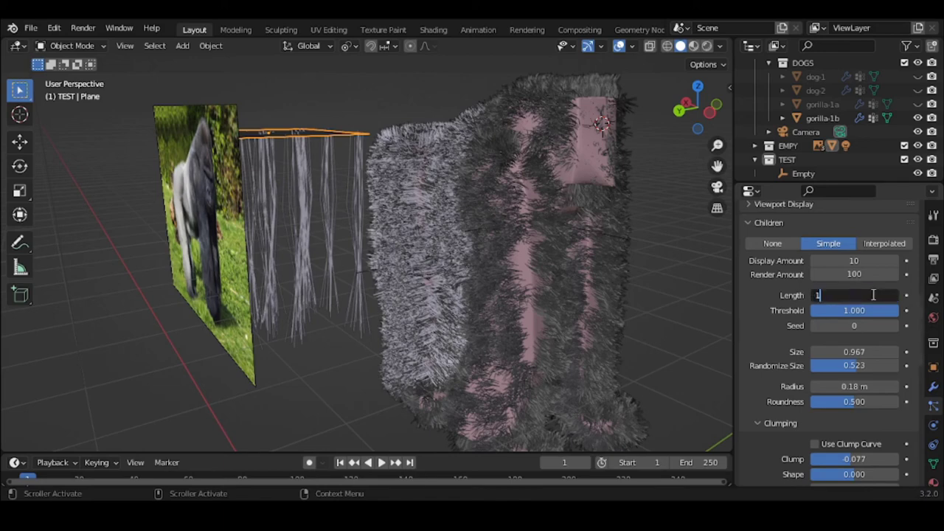
key("Return")
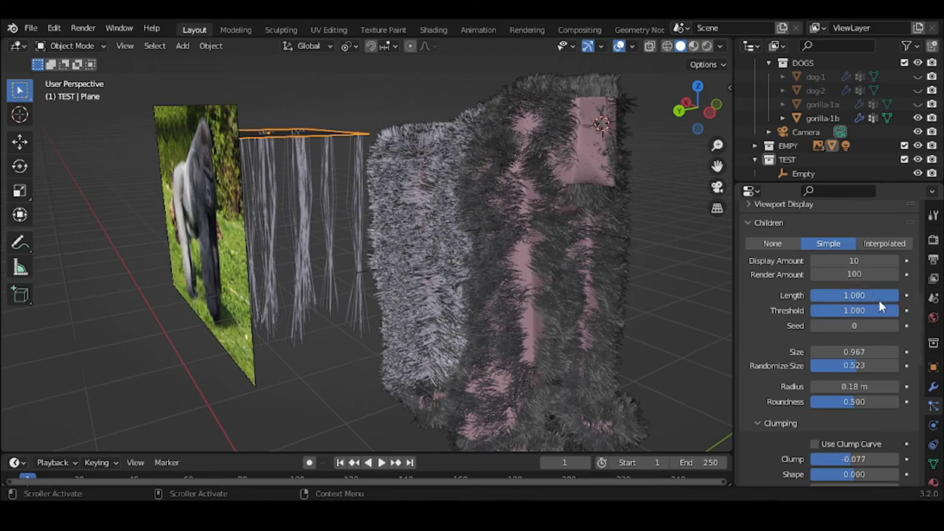
mouse_move(891, 310)
left_mouse_down()
mouse_move(856, 310)
mouse_move(898, 310)
left_mouse_up()
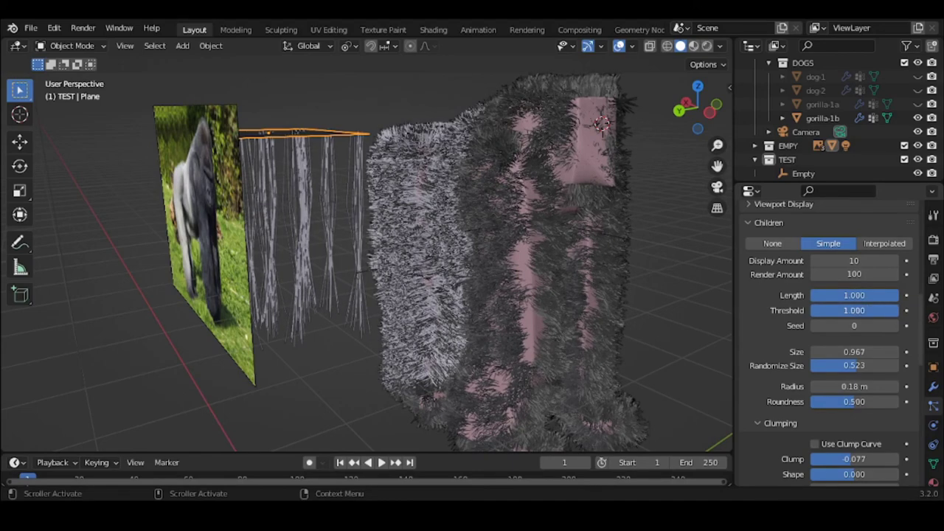
double_click(856, 352)
type("1")
key("Return")
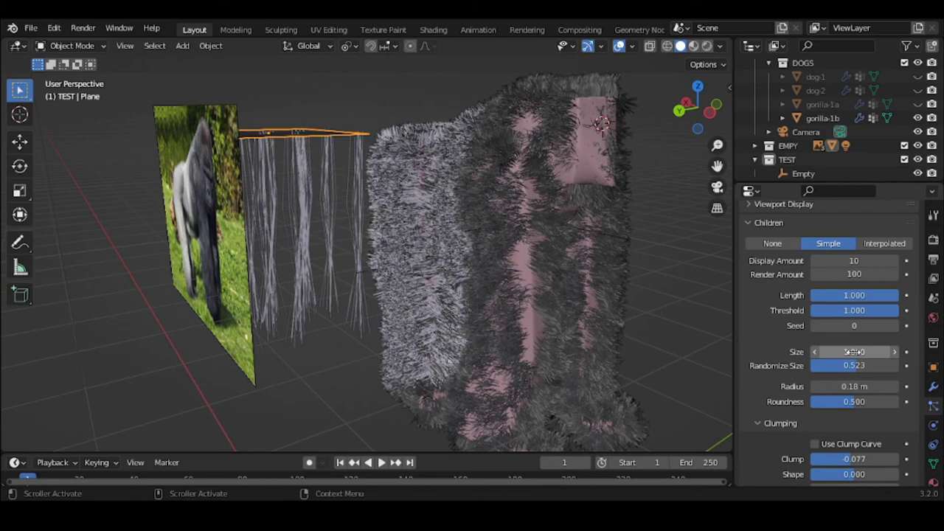
Step: Expand Kink and adjust the plane hair's kink Amplitude
scroll(853, 352, "down", 8)
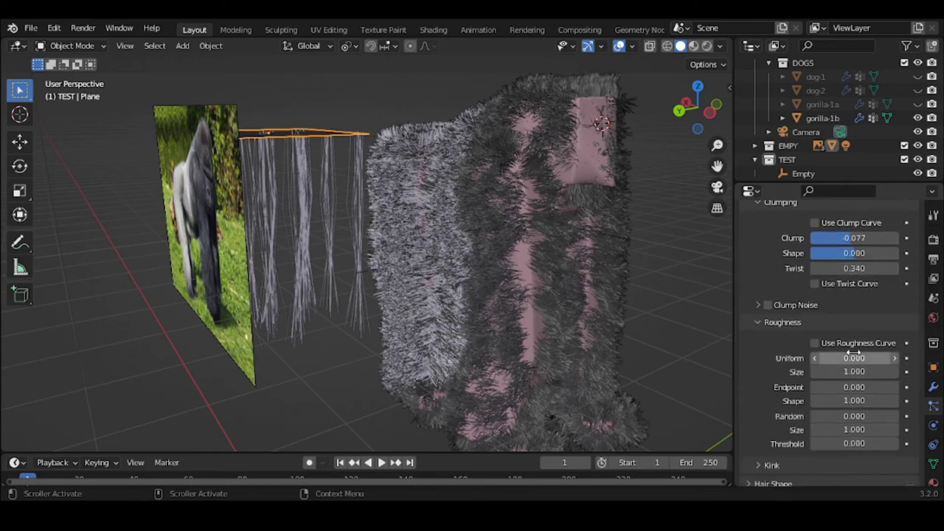
scroll(870, 374, "down", 2)
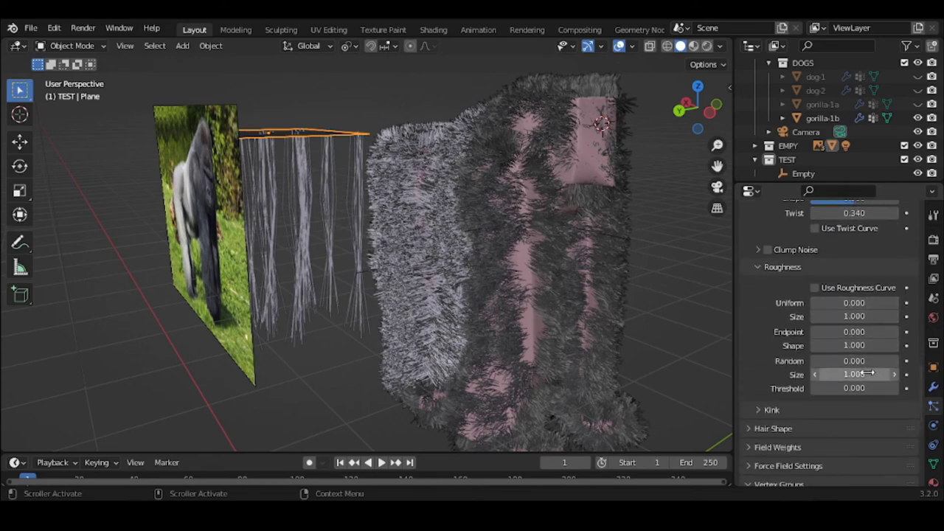
scroll(869, 374, "down", 1)
left_click(823, 382)
scroll(823, 382, "down", 3)
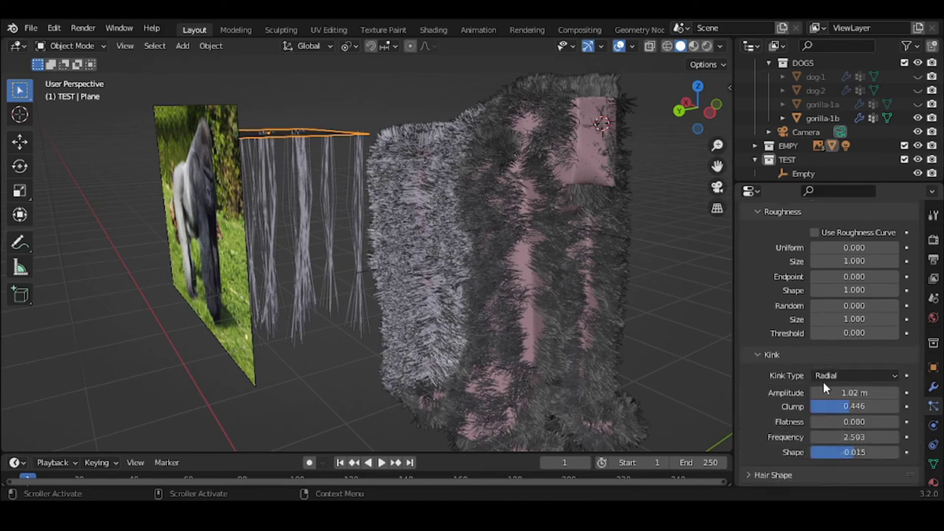
left_click_drag(854, 337, 896, 338)
Step: Select gorilla-1b and set its kink Amplitude to 0.73 m and Shape 0.415
left_click(548, 234)
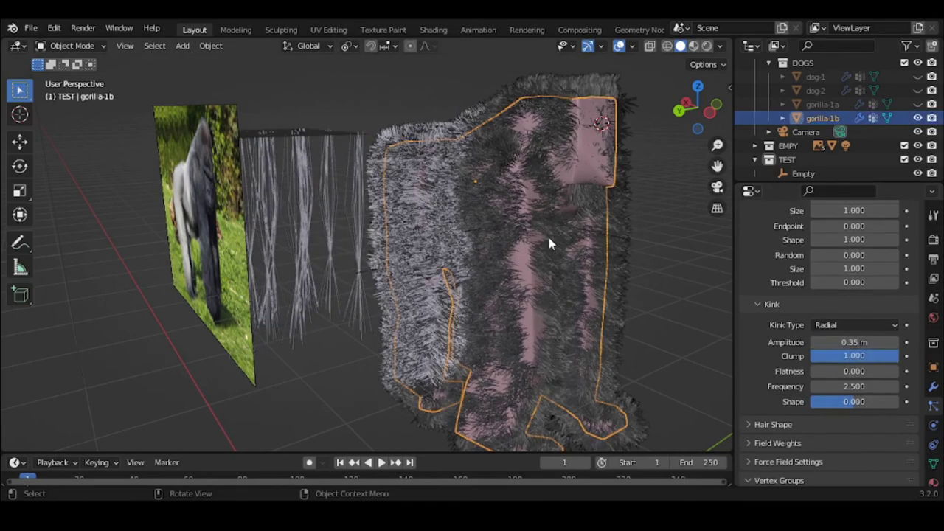
left_click_drag(840, 355, 885, 418)
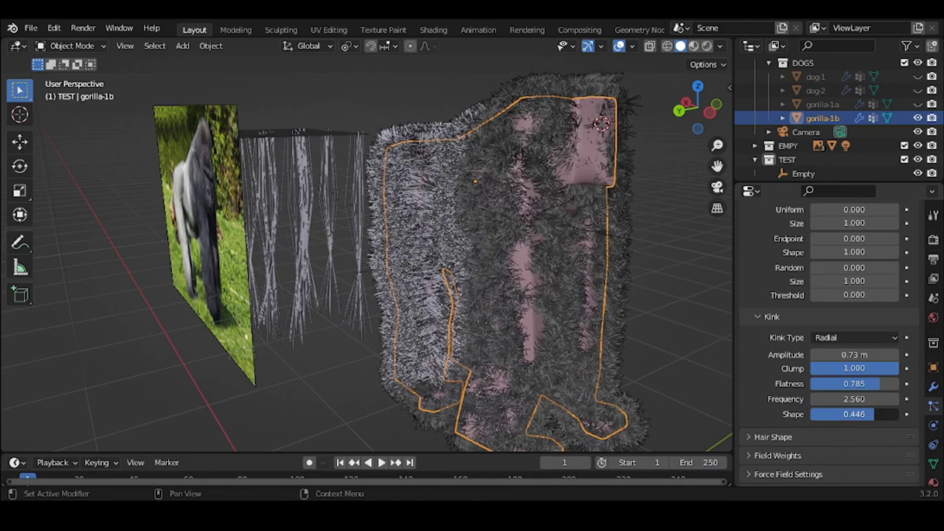
left_click_drag(885, 414, 848, 414)
scroll(767, 315, "up", 2)
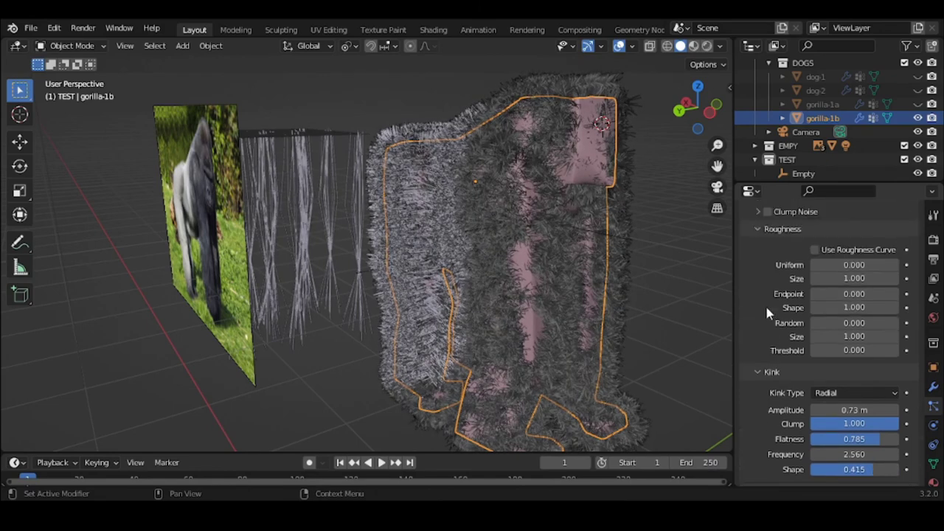
Step: Try Uniform roughness, cancel it back to 0, and orbit to the gorilla's side
left_click_drag(849, 265, 857, 265)
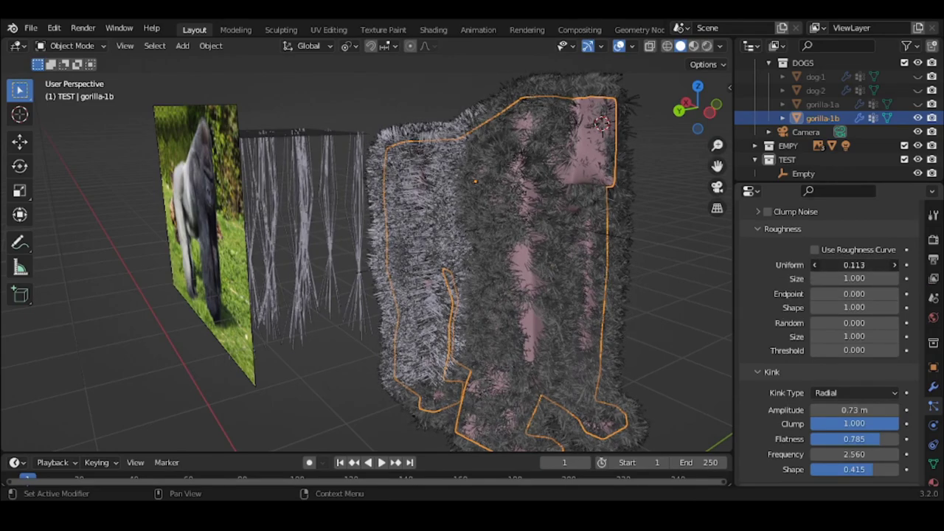
key("Escape")
middle_click_drag(561, 255, 2, 218)
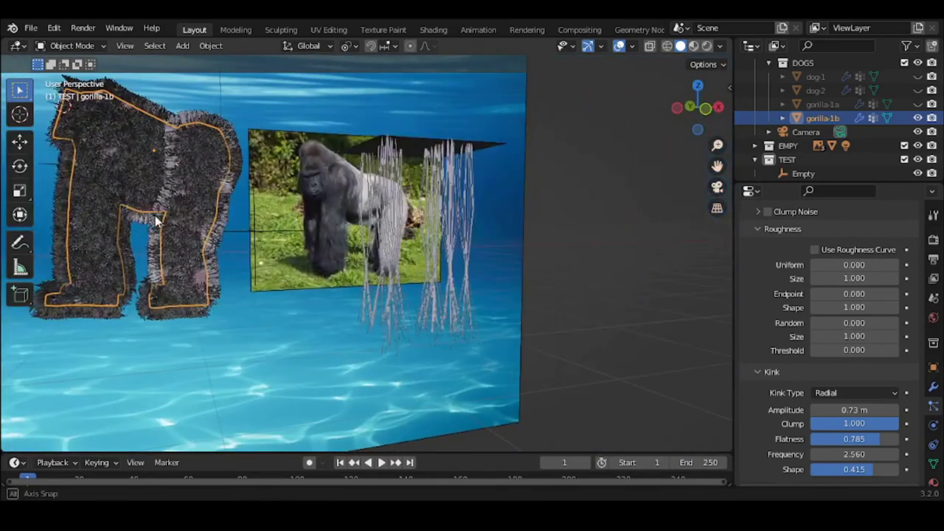
middle_click_drag(166, 279, 223, 282)
scroll(219, 275, "up", 2)
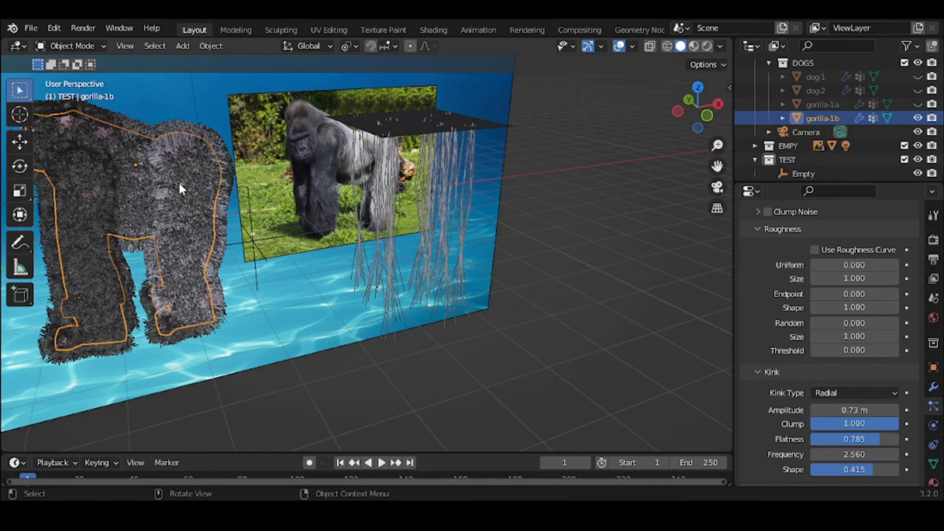
Step: Show gorilla-1b's mesh data and switch it into Edit Mode
left_click(934, 464)
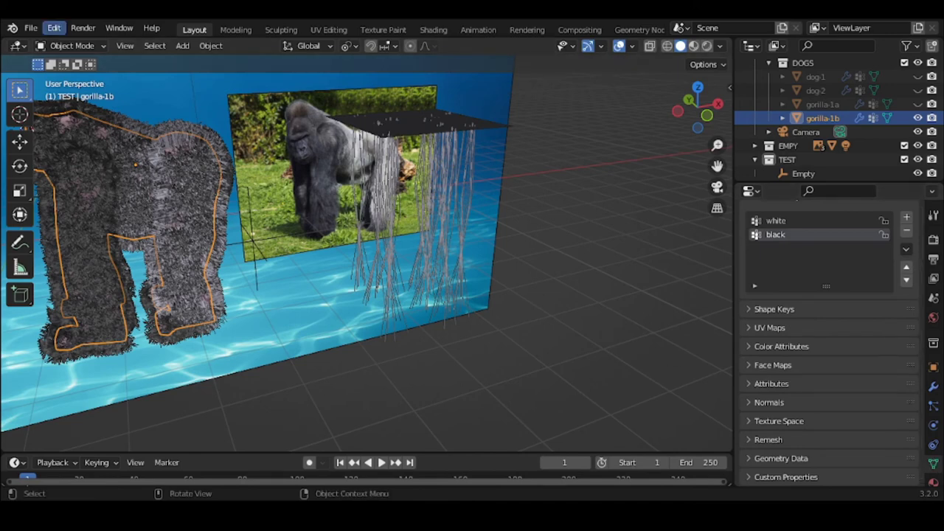
left_click(71, 49)
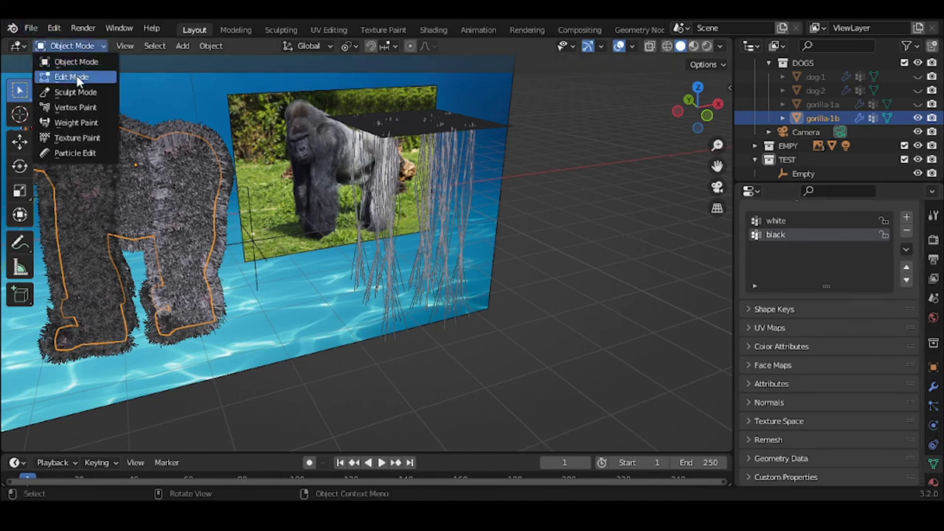
left_click(76, 76)
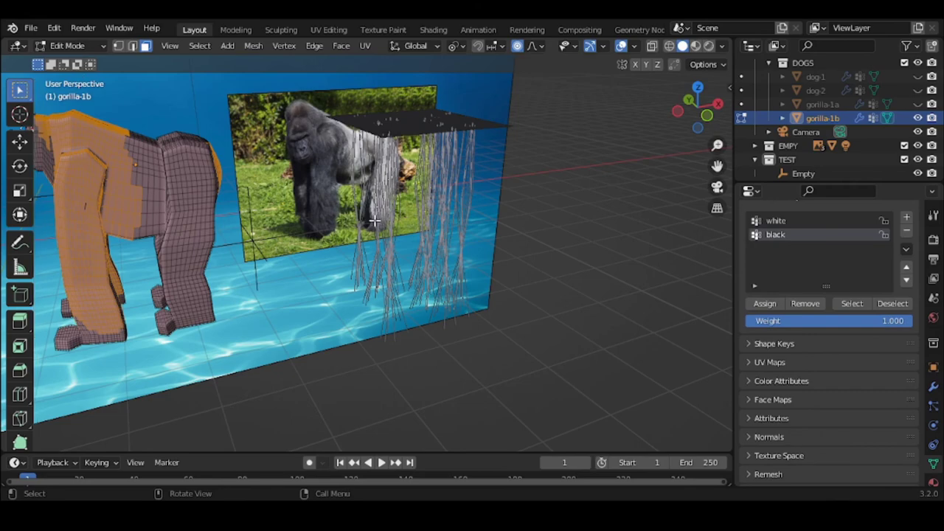
mouse_move(72, 258)
middle_mouse_down()
mouse_move(269, 259)
mouse_move(76, 257)
middle_mouse_up()
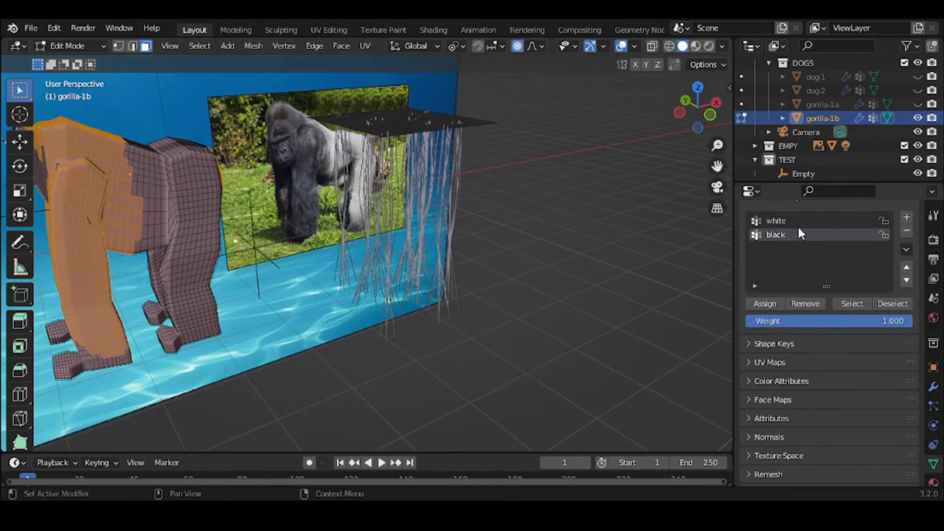
Step: Select the white vertex group's faces, then return to Object Mode
left_click(638, 276)
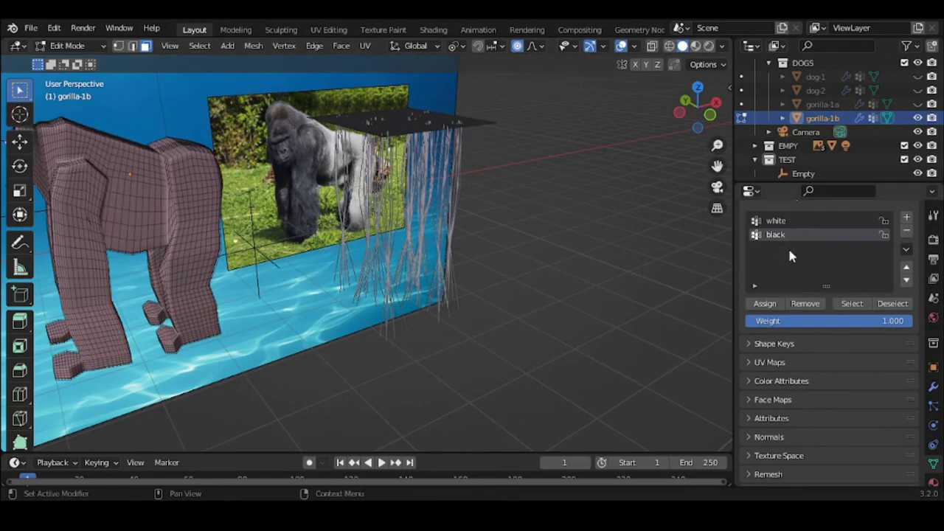
left_click(816, 221)
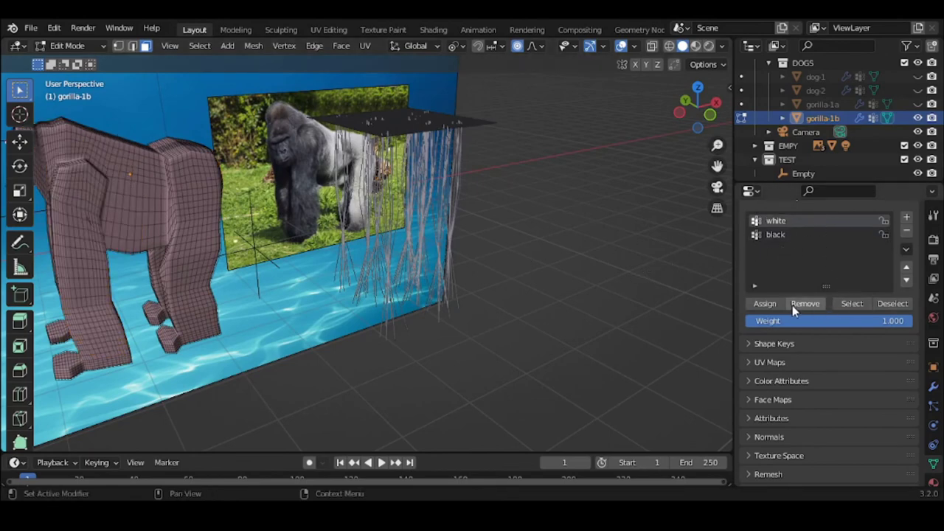
left_click(853, 304)
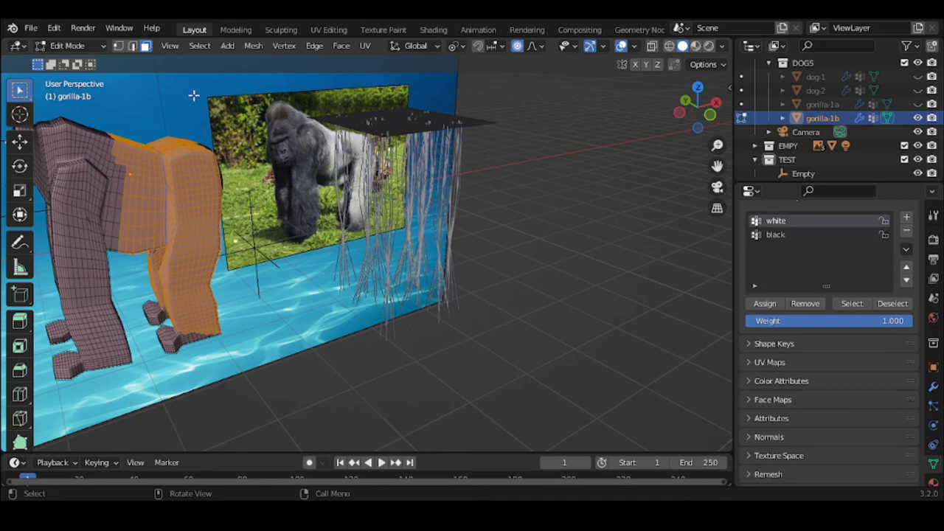
left_click(92, 48)
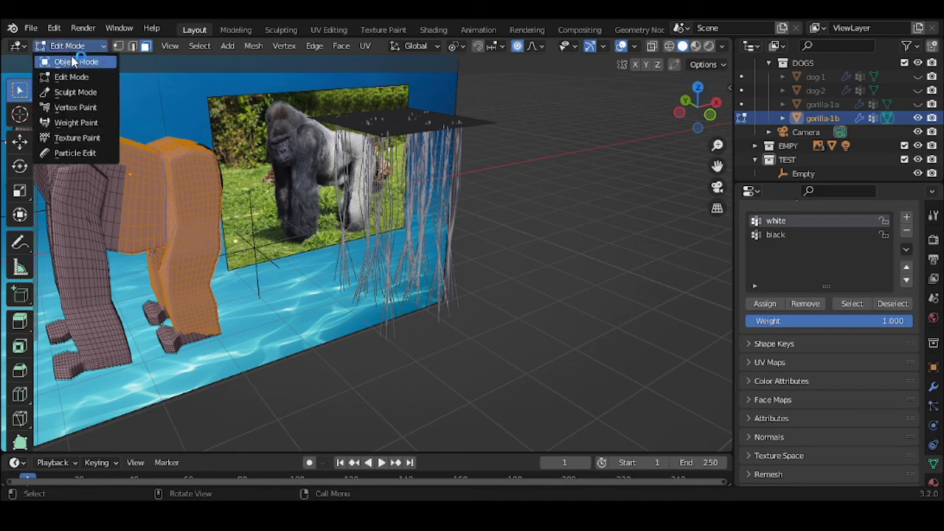
left_click(74, 62)
mouse_move(205, 279)
middle_mouse_down()
mouse_move(185, 276)
mouse_move(164, 290)
mouse_move(192, 272)
middle_mouse_up()
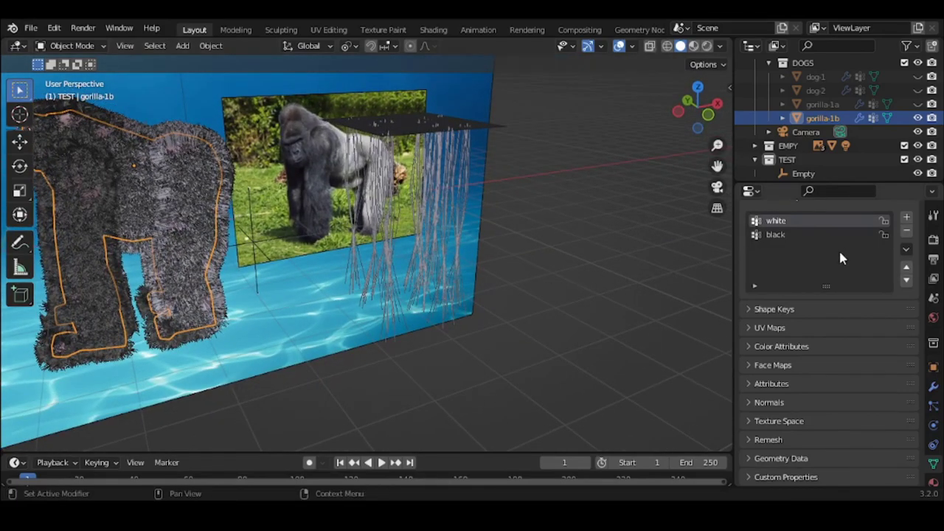
Step: Hide and restore the black hair system twice to compare, then scroll to its Kink settings
left_click(933, 407)
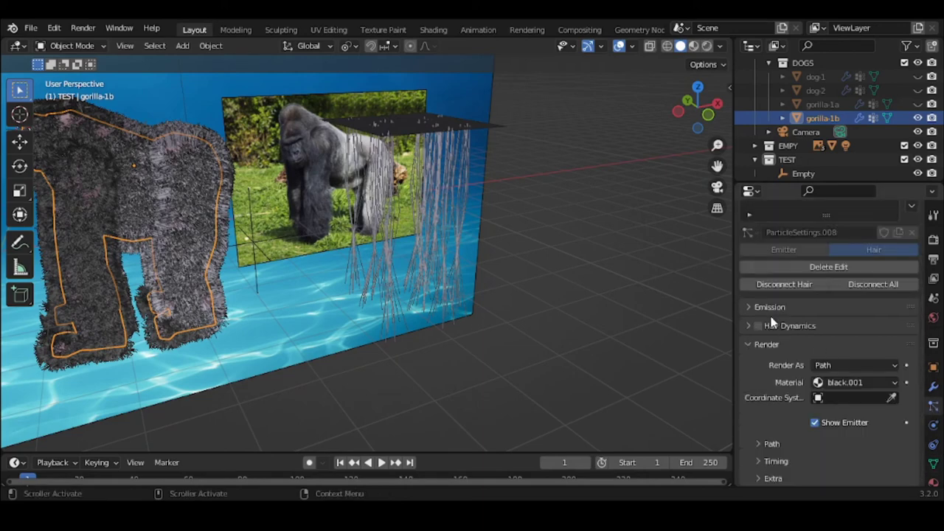
scroll(772, 322, "up", 3)
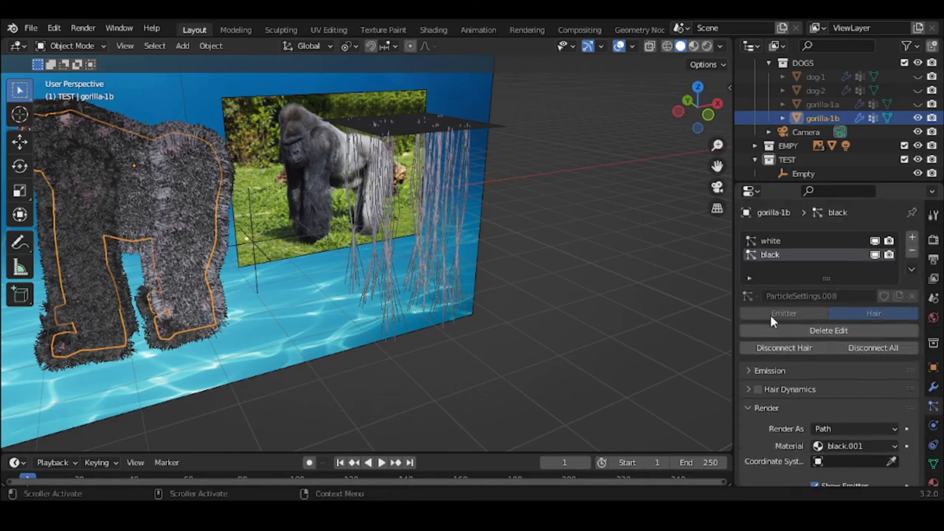
left_click(875, 255)
left_click(875, 255)
left_click(875, 255)
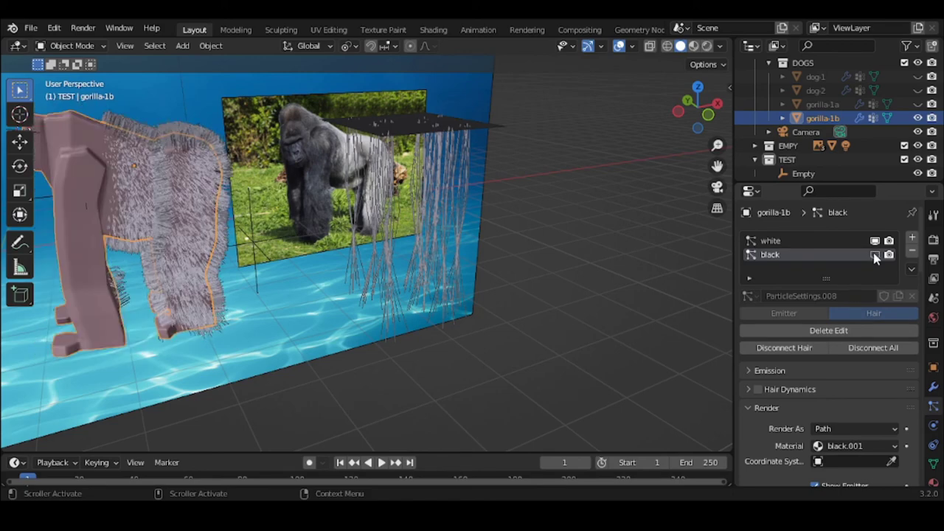
left_click(875, 254)
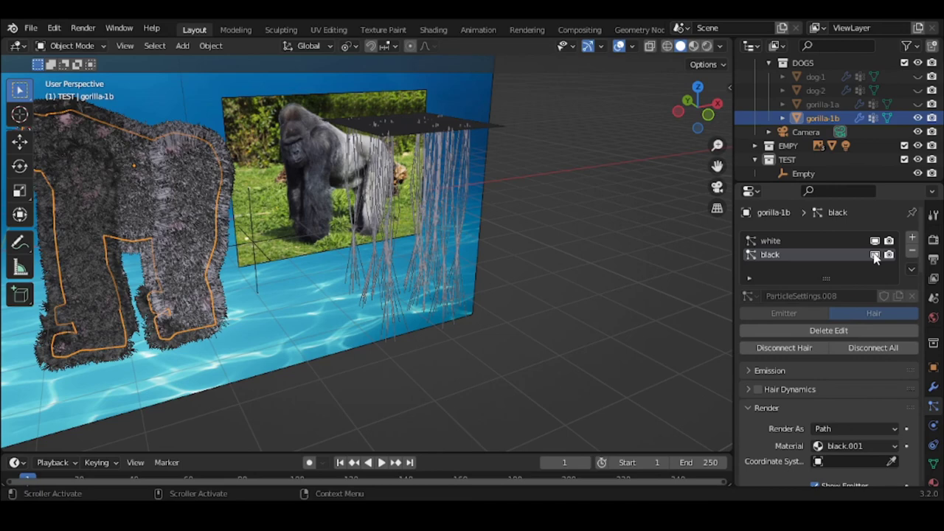
scroll(852, 378, "down", 5)
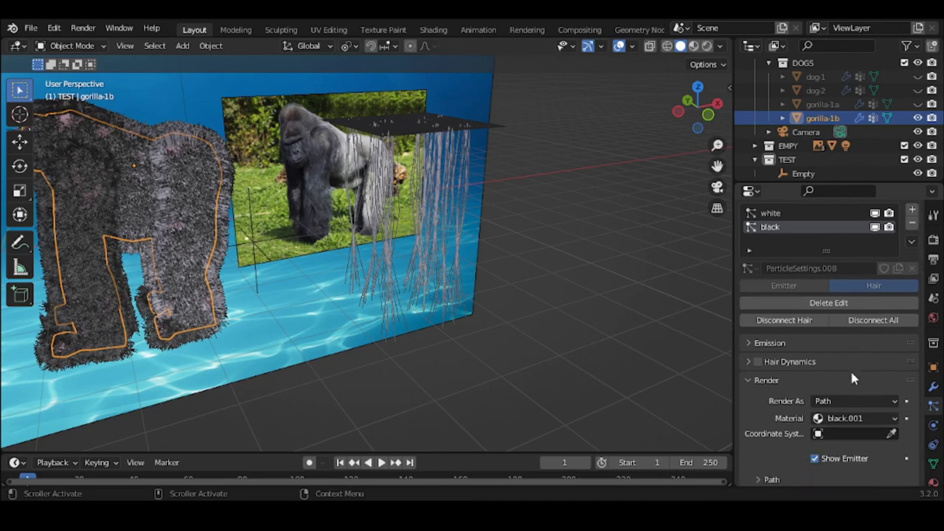
scroll(852, 378, "down", 8)
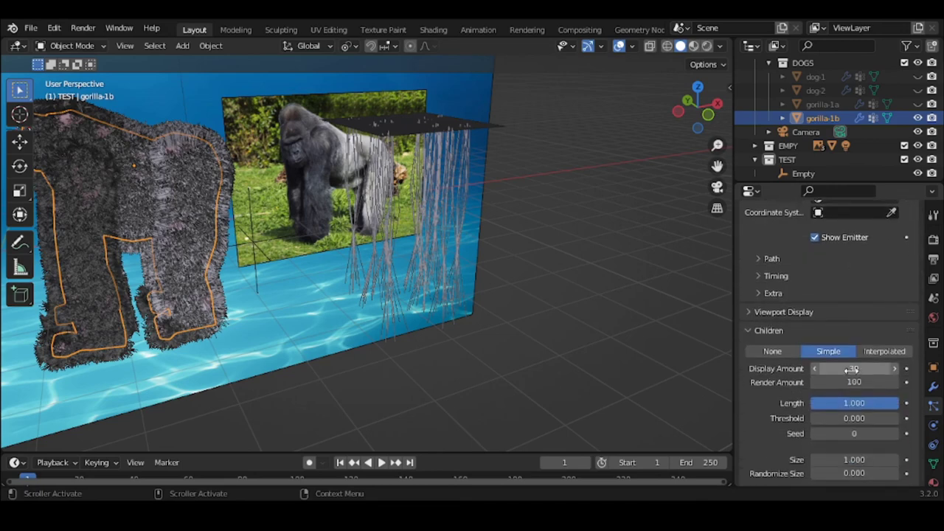
scroll(854, 376, "down", 5)
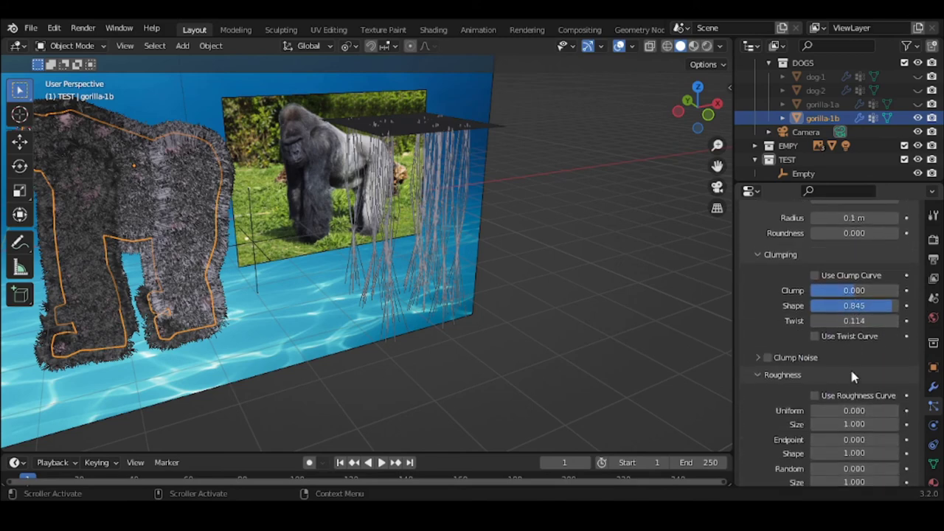
scroll(853, 363, "down", 2)
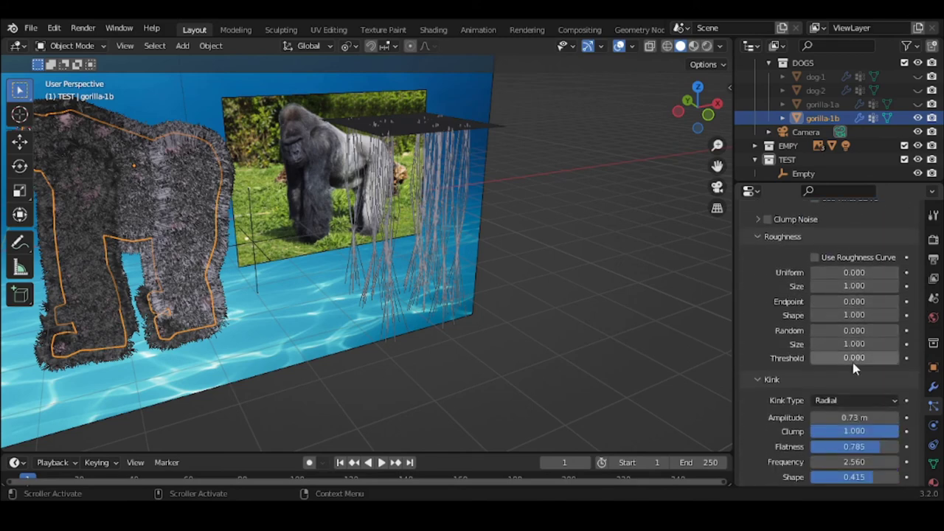
Step: Set the child hair kink amplitude to 0 m
left_click(853, 417)
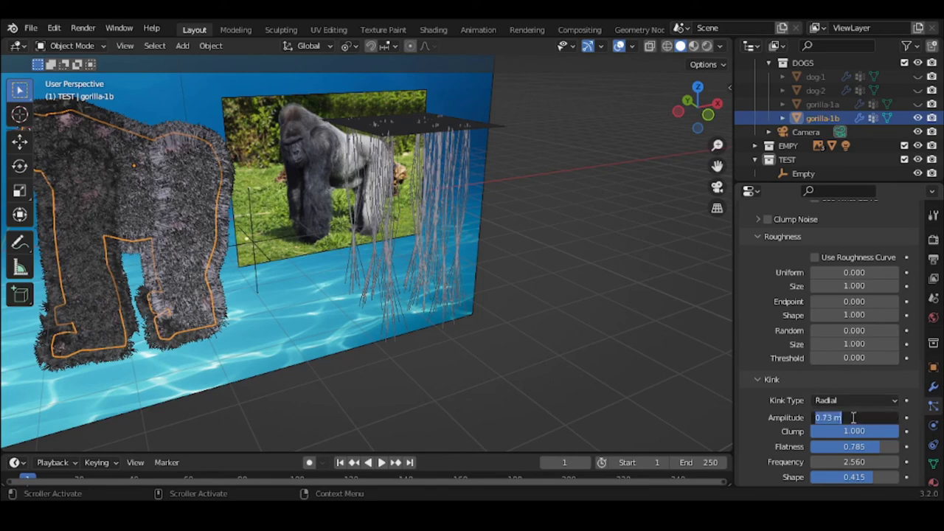
type("0")
key("Return")
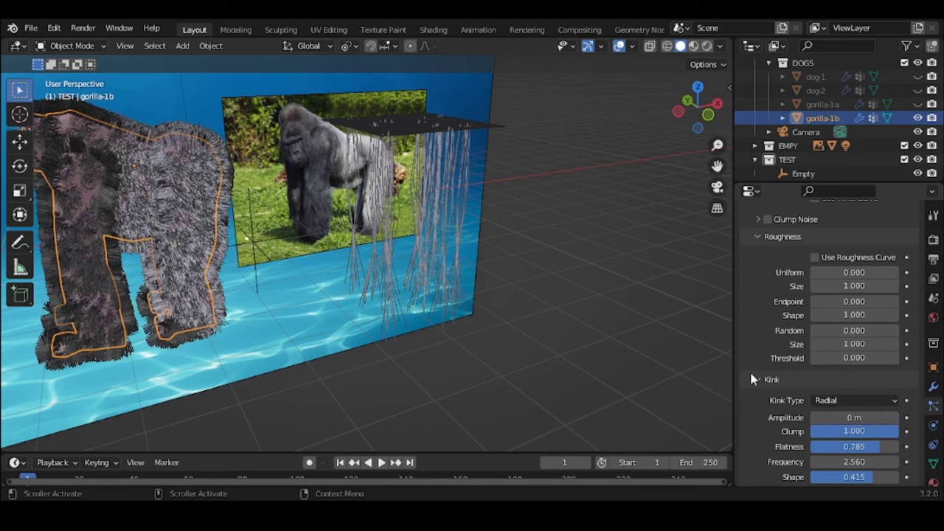
Step: Try a Clump of 1, then set Clump back to 0
scroll(752, 378, "down", 1)
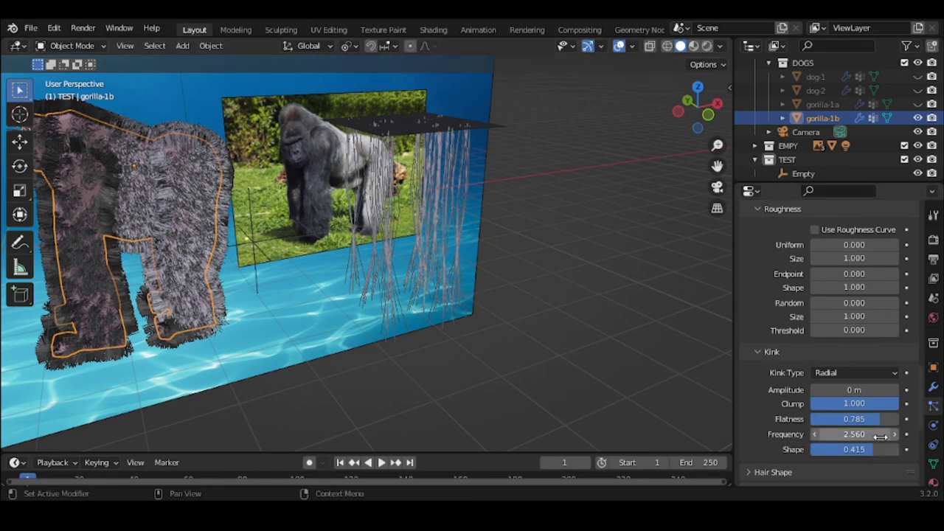
scroll(879, 434, "up", 5)
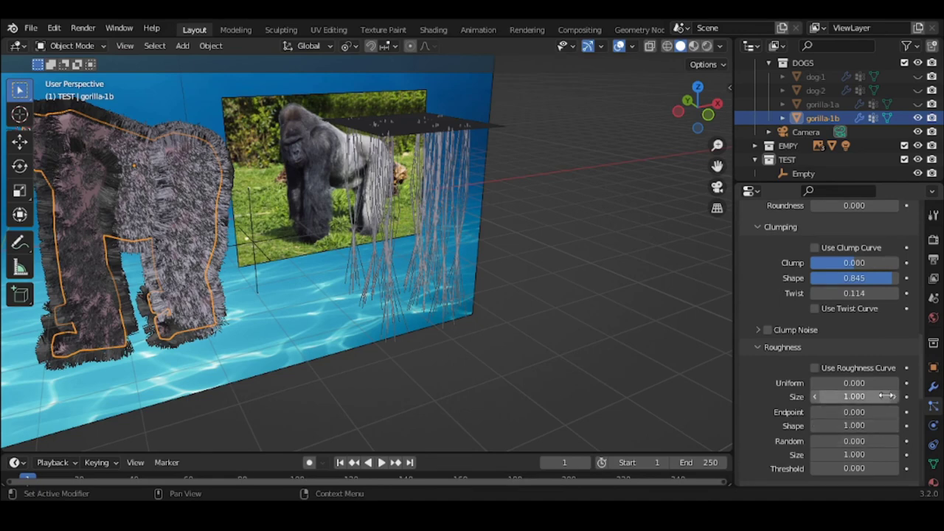
left_click_drag(854, 263, 882, 262)
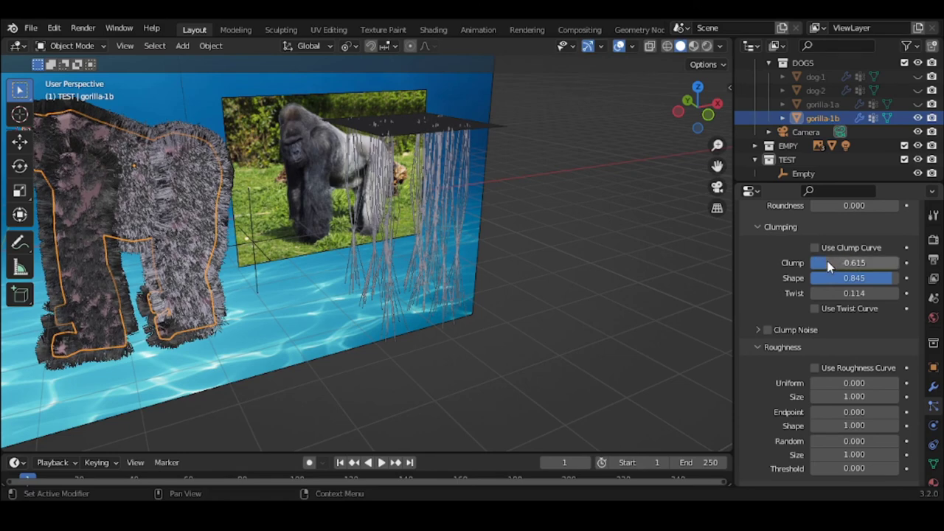
left_click(882, 263)
type("0")
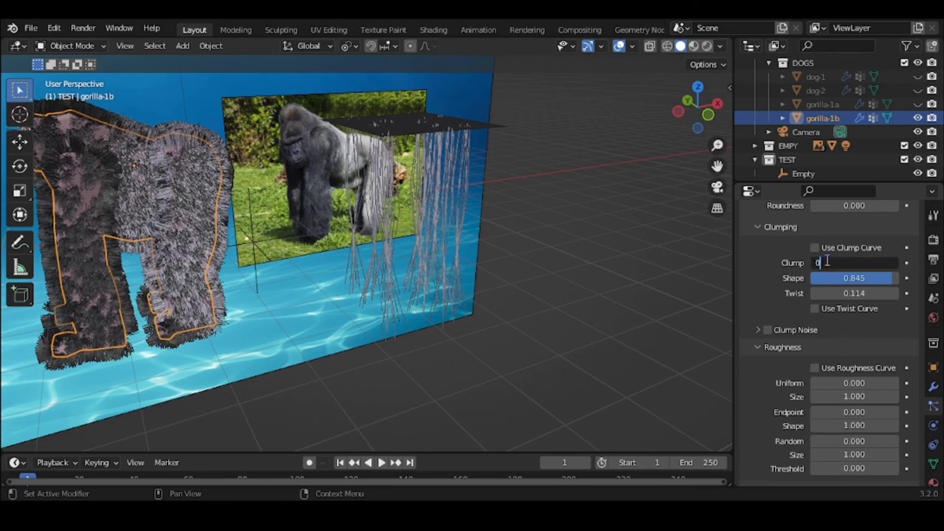
key("Return")
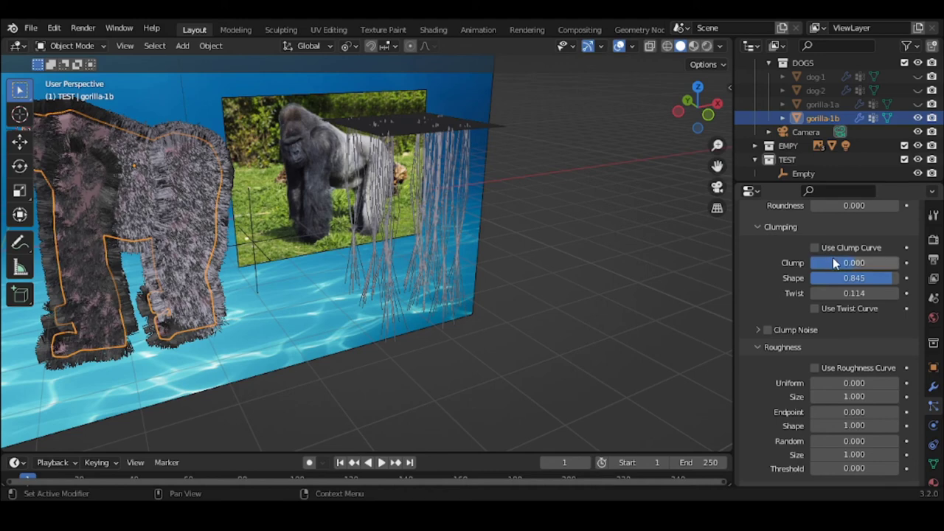
Step: Try child hair Radius values of 0 m and then 1 m
scroll(853, 280, "up", 3)
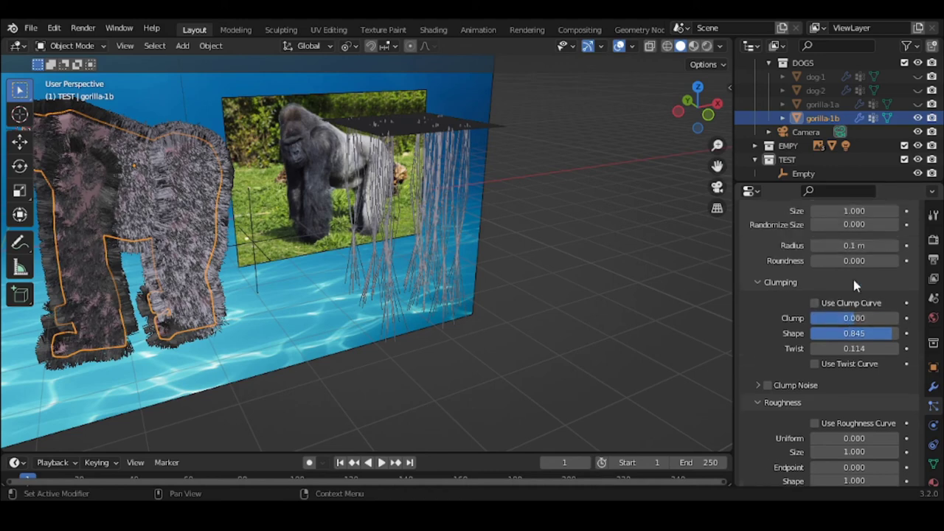
scroll(853, 286, "up", 1)
scroll(854, 285, "up", 2)
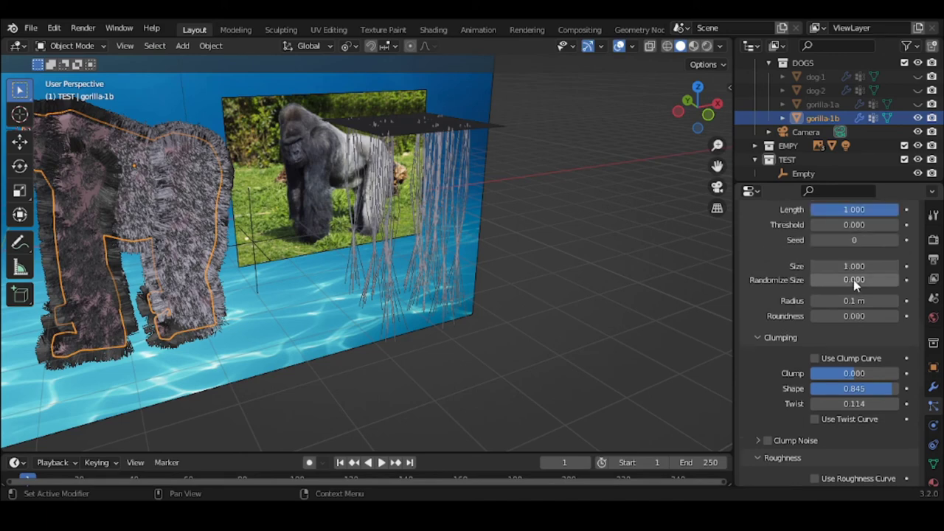
left_click(870, 331)
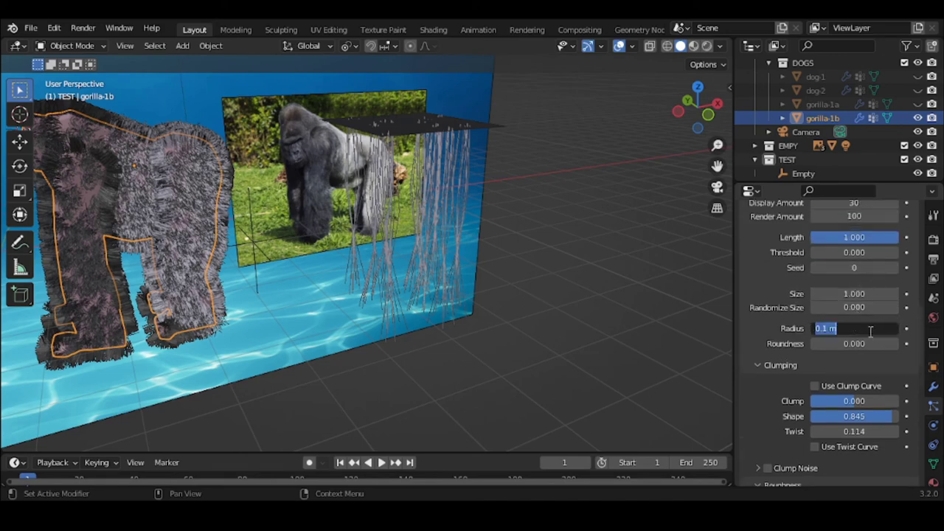
type("0")
key("Return")
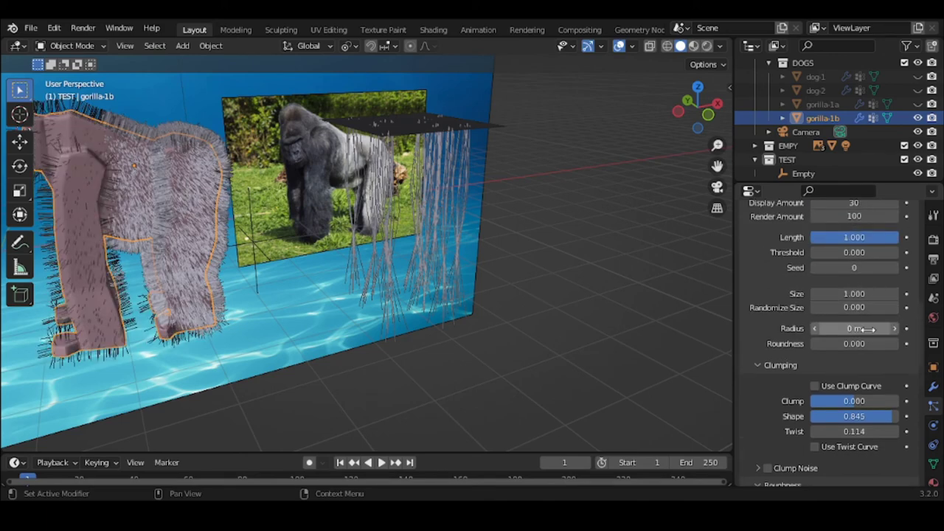
left_click(870, 329)
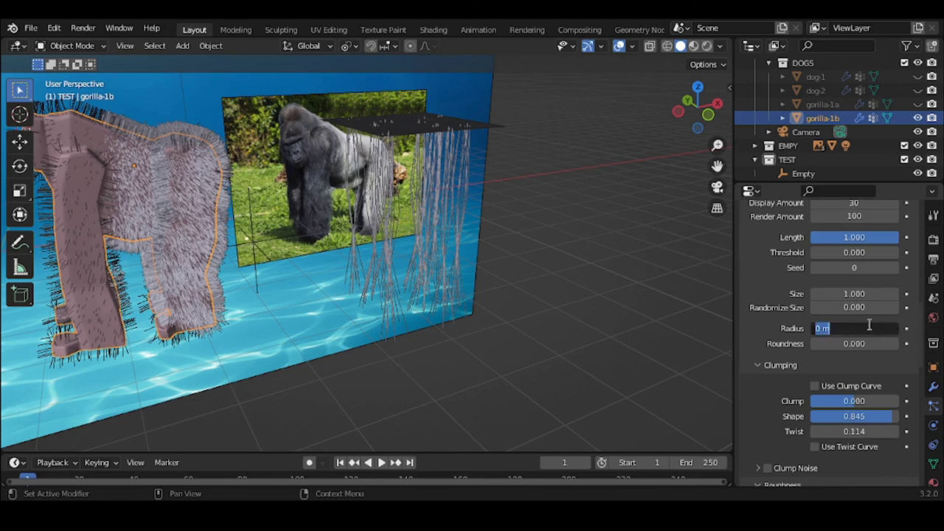
type("1")
key("Return")
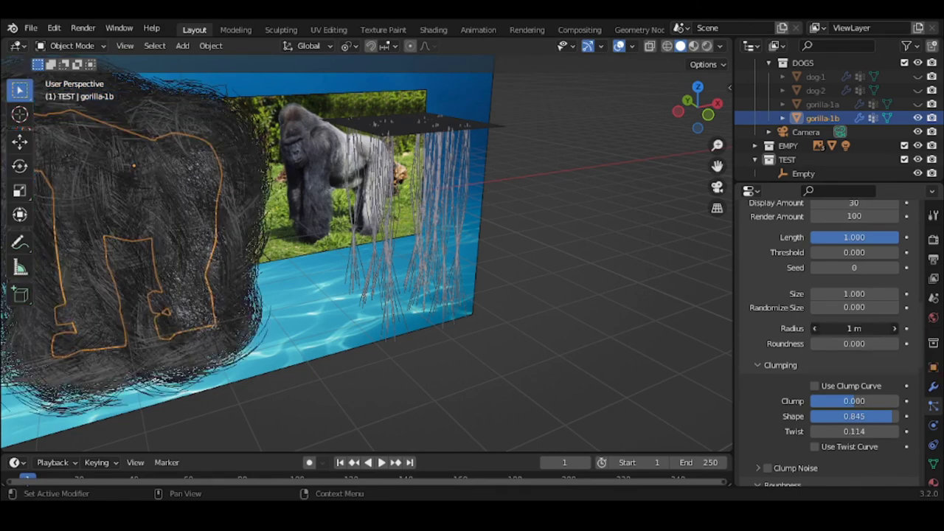
Step: Narrow the Radius through 0.5, 0.1 and 0.12 m, settling on 0.13 m
left_click_drag(854, 328, 868, 327)
left_click(869, 324)
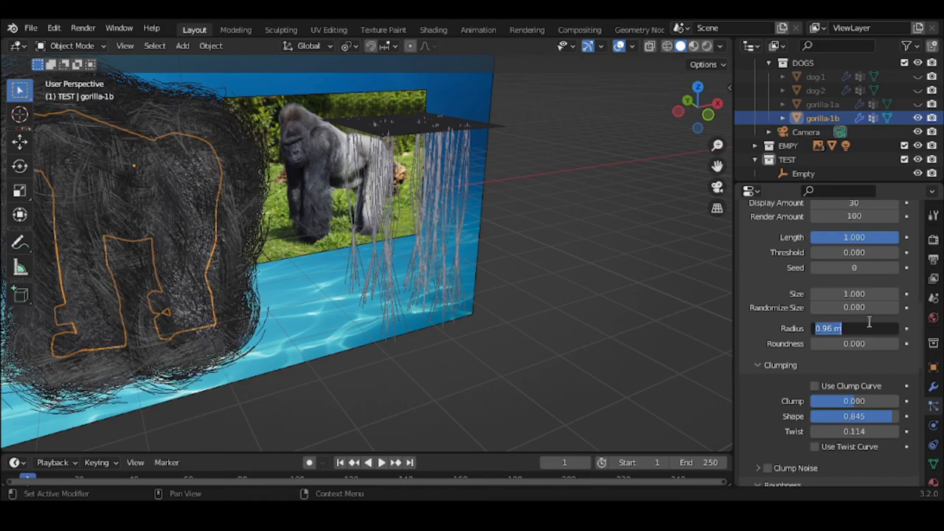
key("BackSpace")
type(".5")
key("Return")
left_click(868, 325)
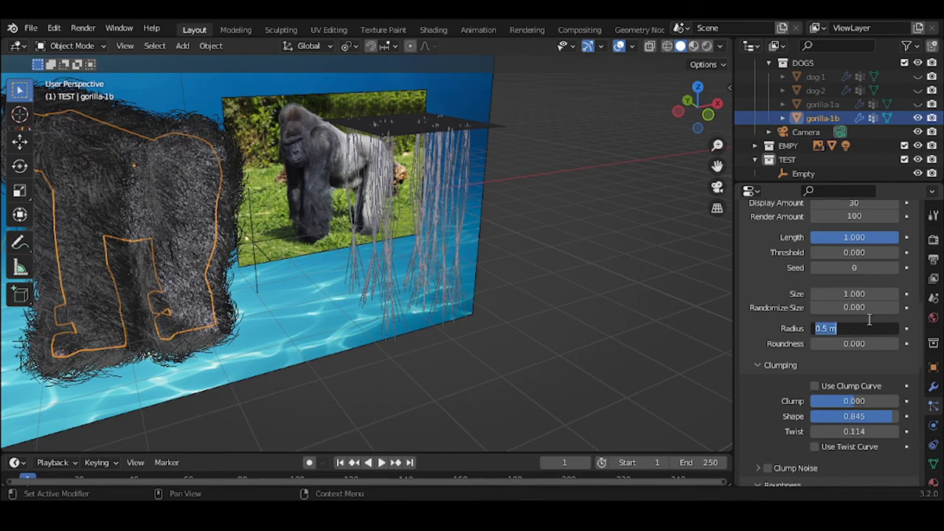
type(".1")
key("Return")
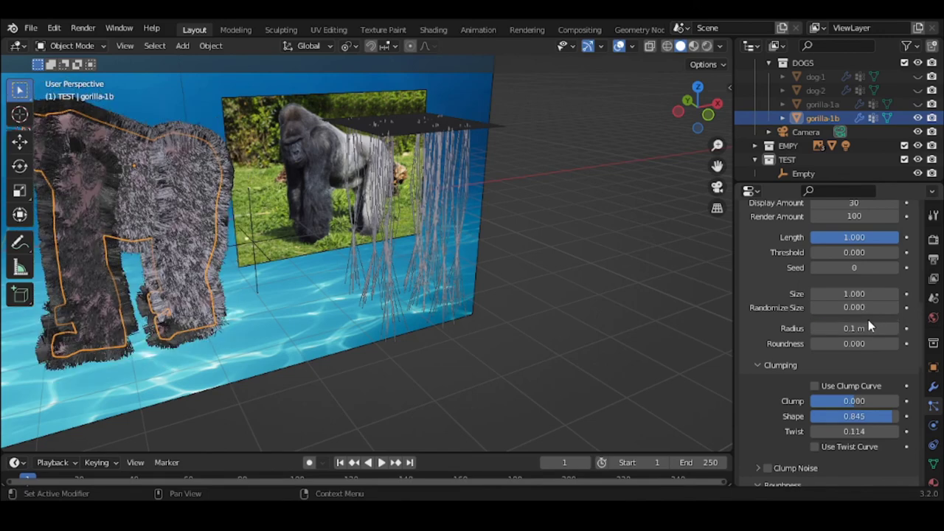
left_click(868, 326)
key("BackSpace")
type(".12")
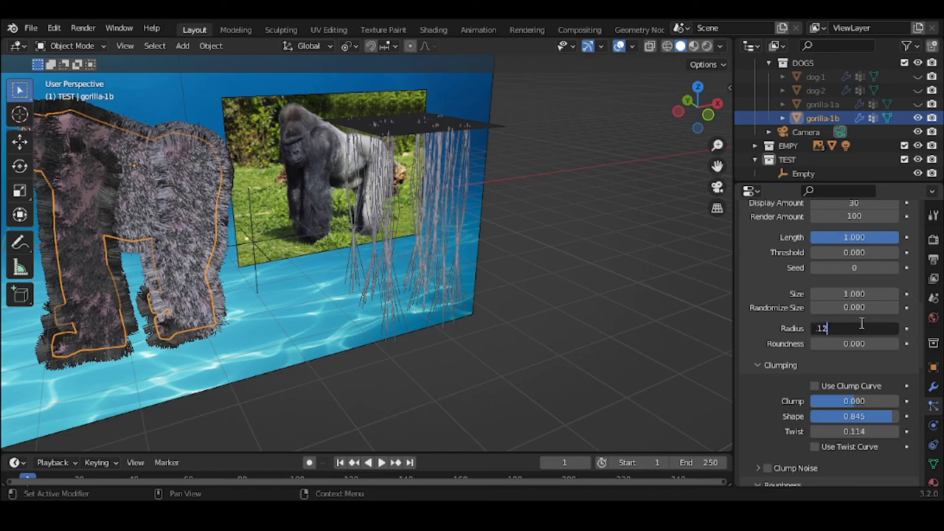
key("Return")
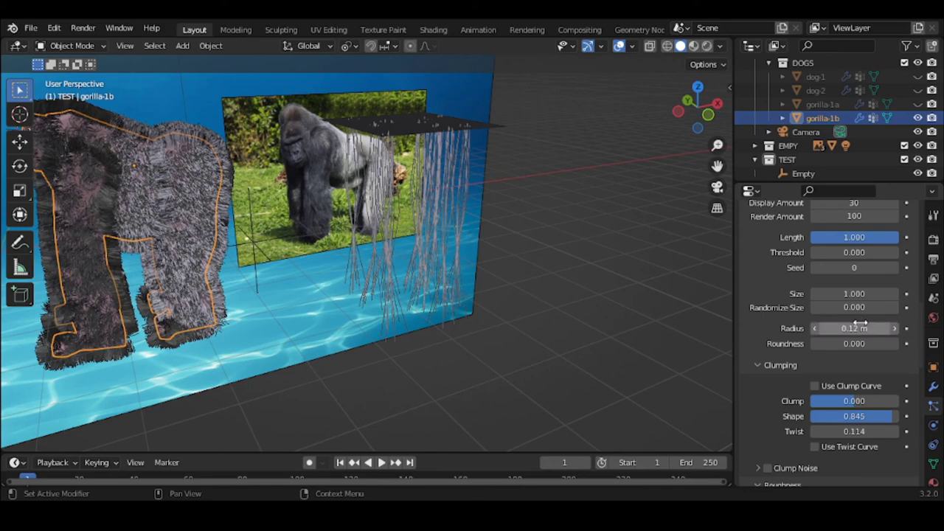
left_click(861, 328)
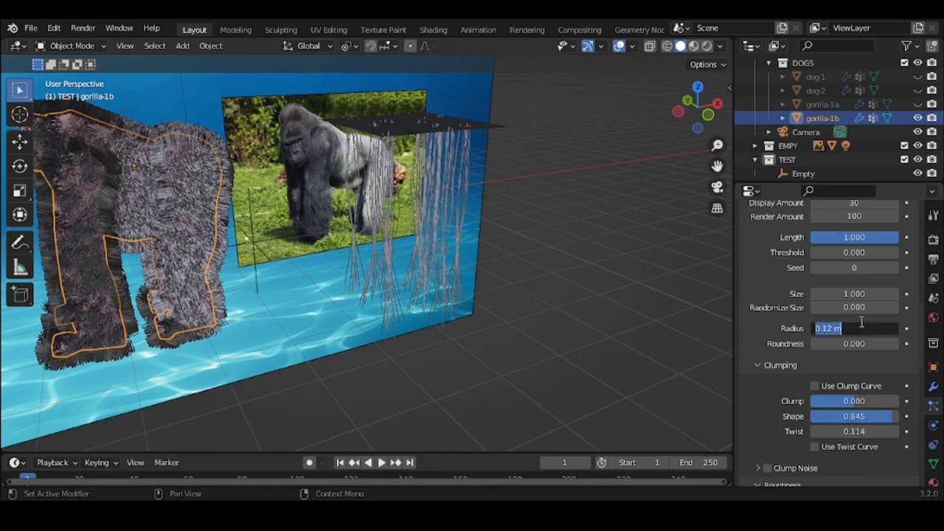
key("BackSpace")
key("Return")
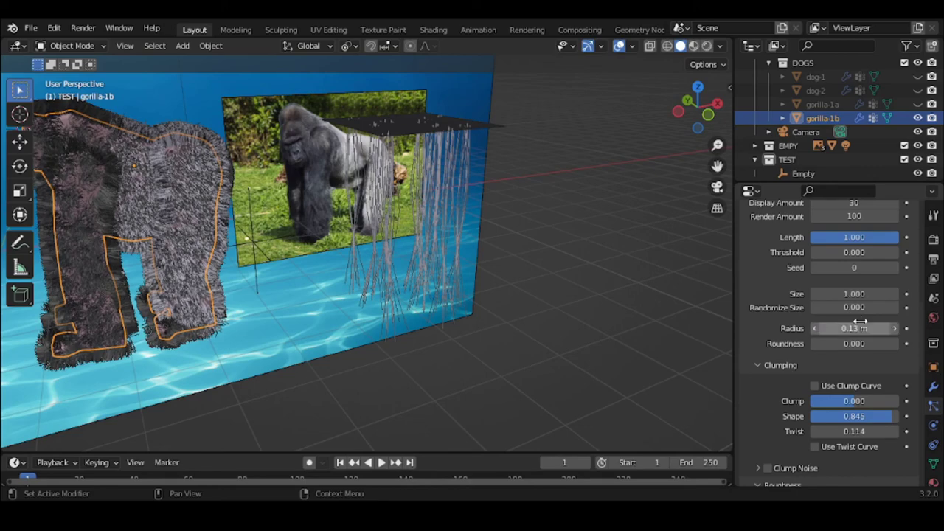
Step: Raise the child hair Radius to 0.15 m, then up to 0.27 m
middle_click_drag(458, 288, 567, 285)
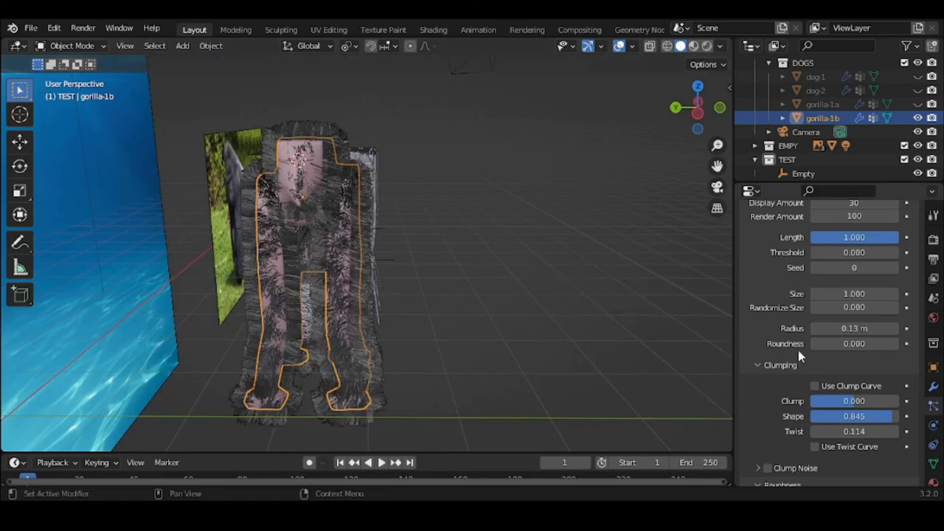
left_click(853, 329)
key("BackSpace")
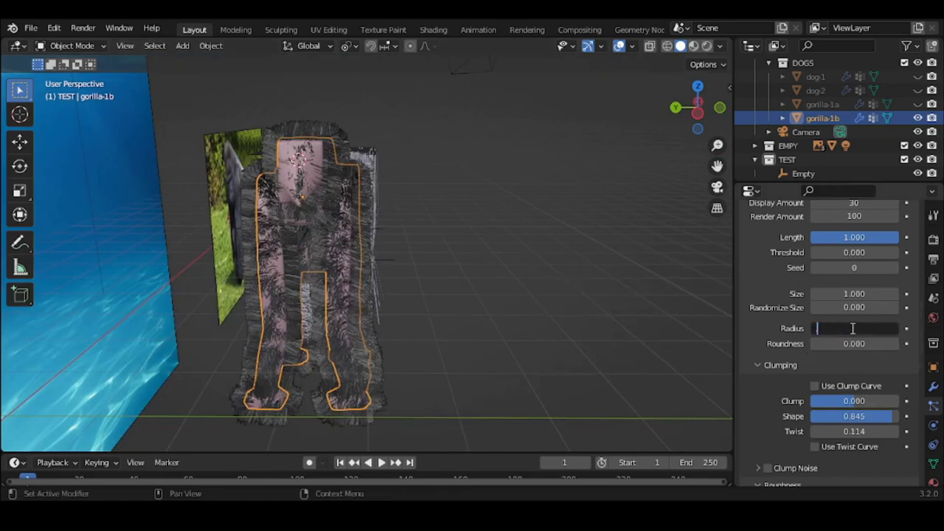
key("Return")
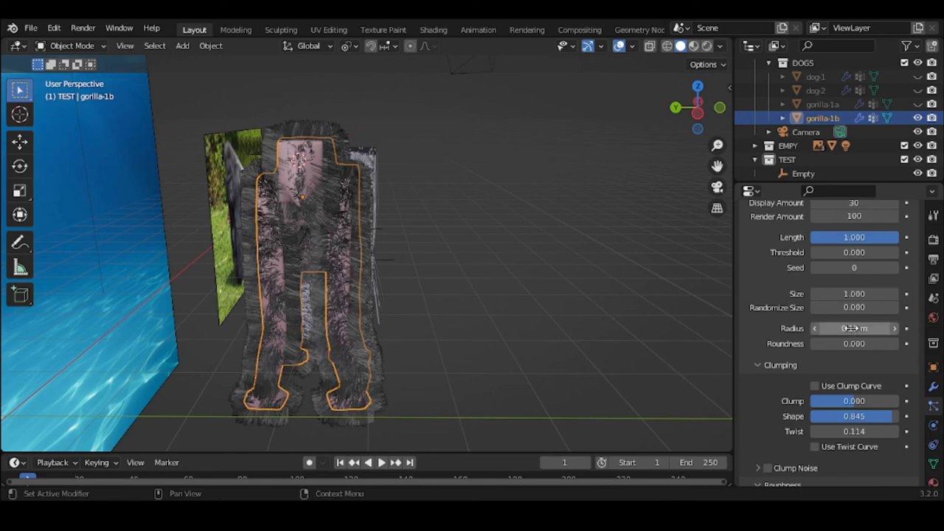
mouse_move(860, 330)
left_mouse_down()
mouse_move(864, 347)
mouse_move(890, 347)
mouse_move(870, 328)
left_mouse_up()
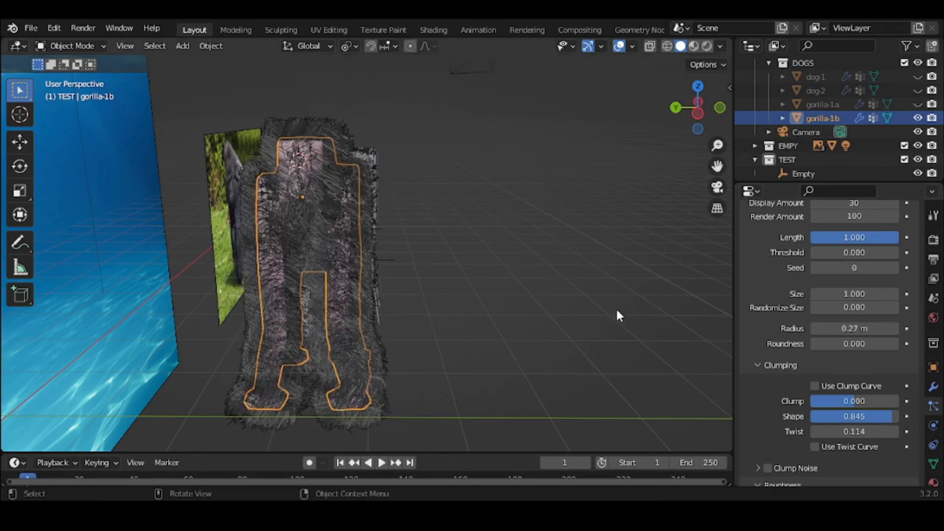
Step: Deselect the gorilla and frame it beside the gorilla photo
left_click(618, 311)
middle_click_drag(618, 311, 516, 315)
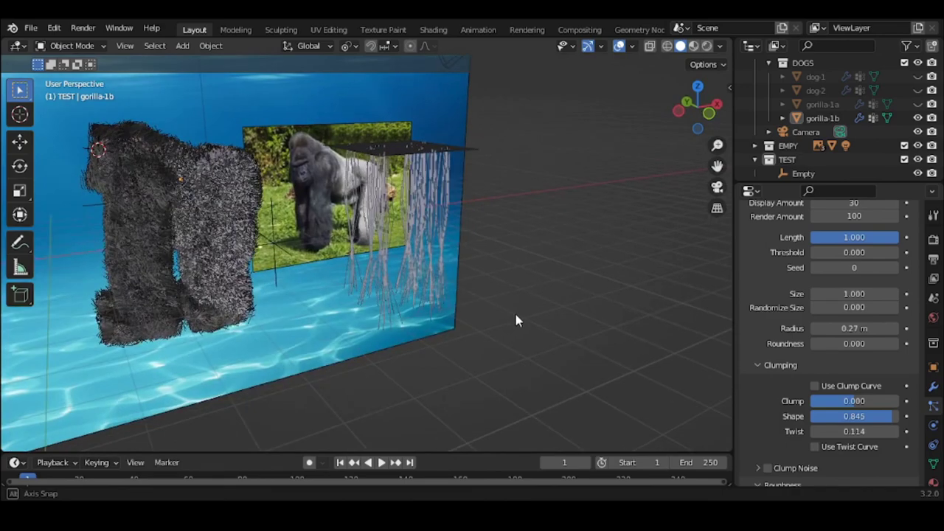
scroll(509, 310, "up", 3)
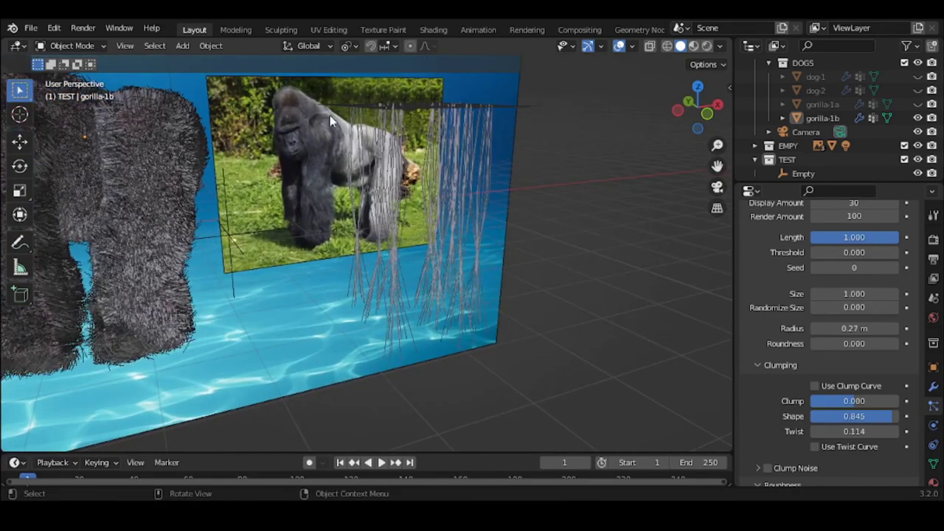
left_click_drag(716, 165, 616, 335)
middle_click_drag(617, 335, 598, 335)
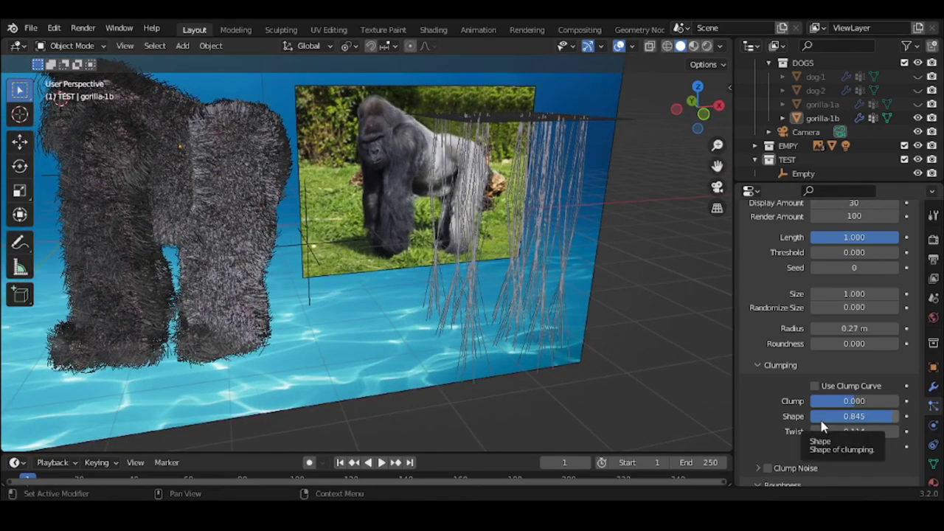
Step: Lower both roughness Size values to 0.010 and set Endpoint Shape to 0
scroll(819, 419, "down", 5)
scroll(818, 425, "down", 1)
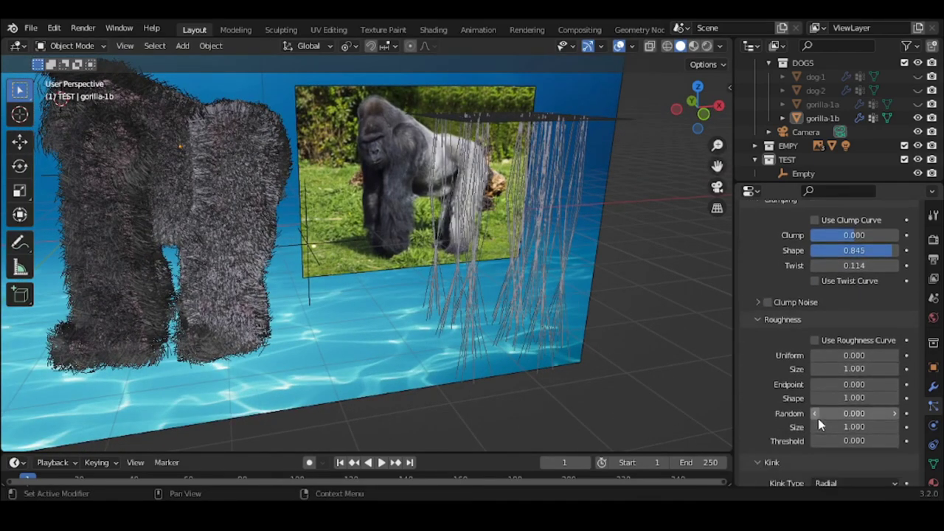
left_click(877, 366)
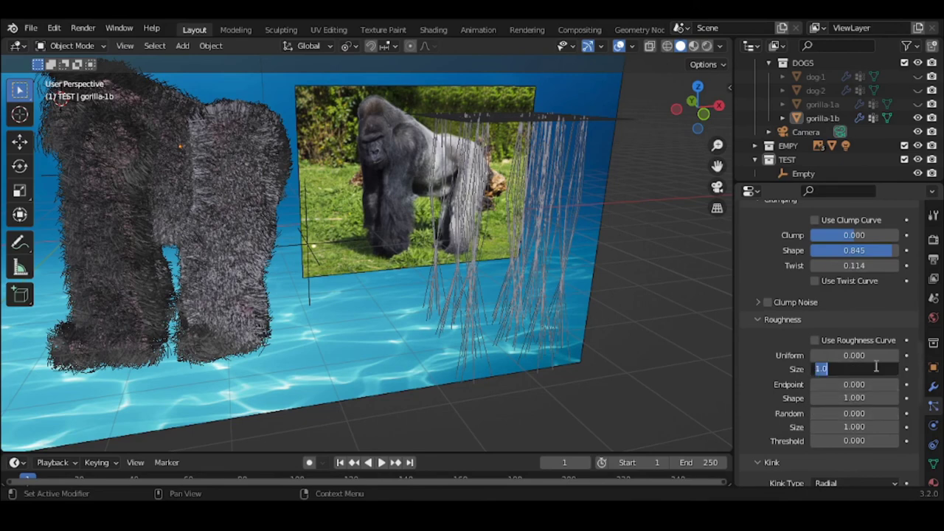
type("0.01")
key("Return")
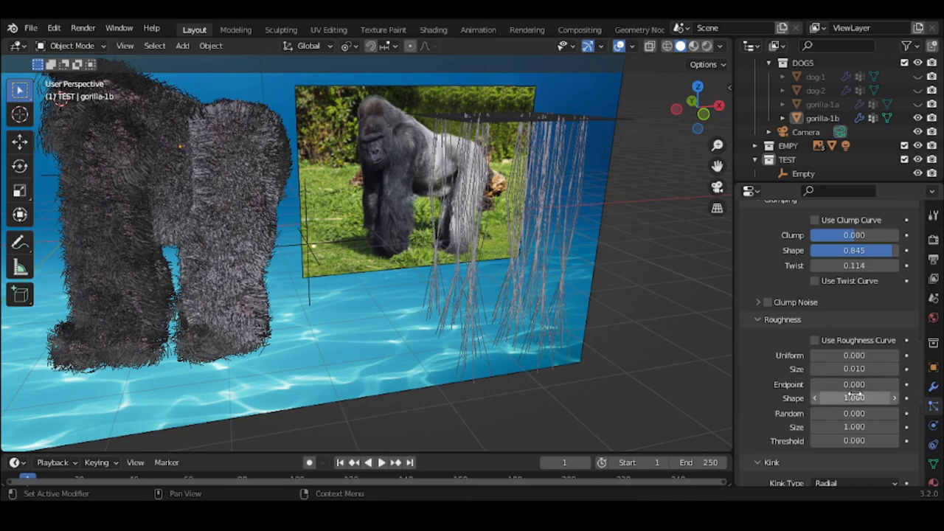
left_click(852, 395)
type("0")
key("Return")
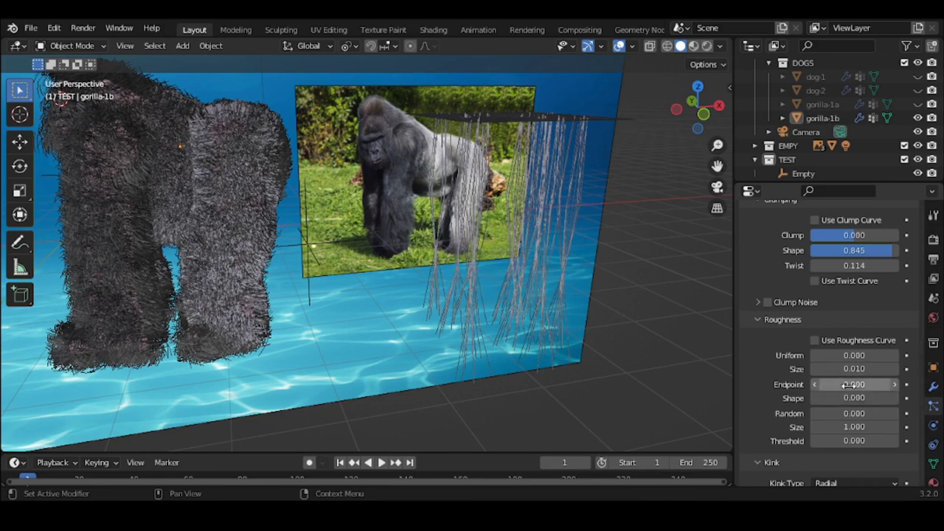
left_click(853, 427)
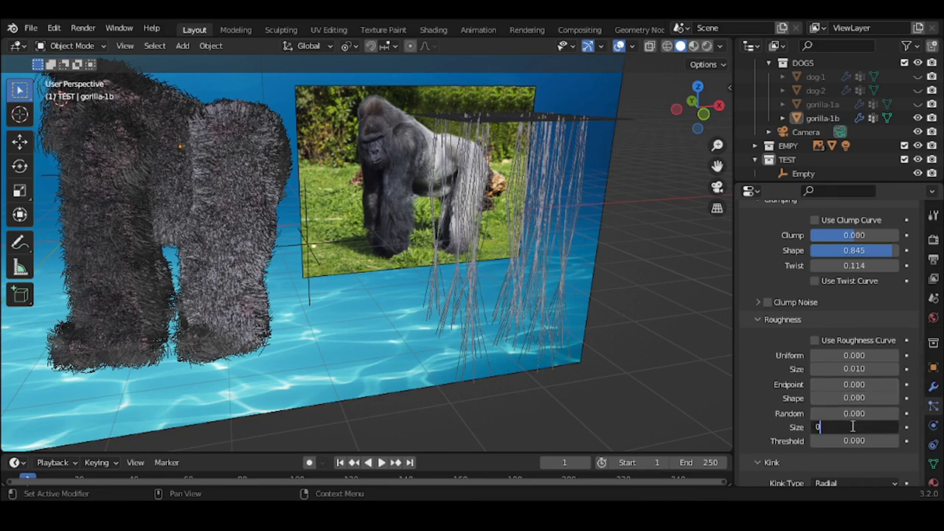
type("0")
key("Return")
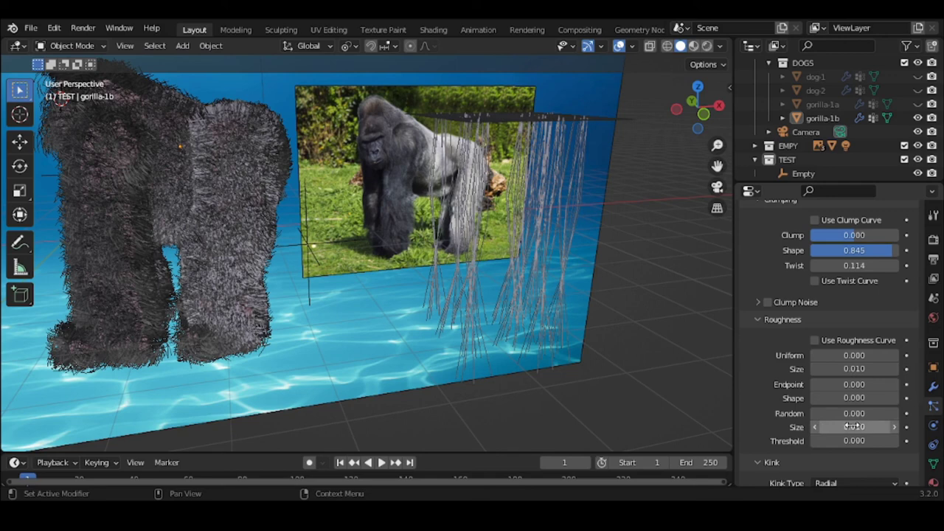
scroll(853, 420, "up", 1)
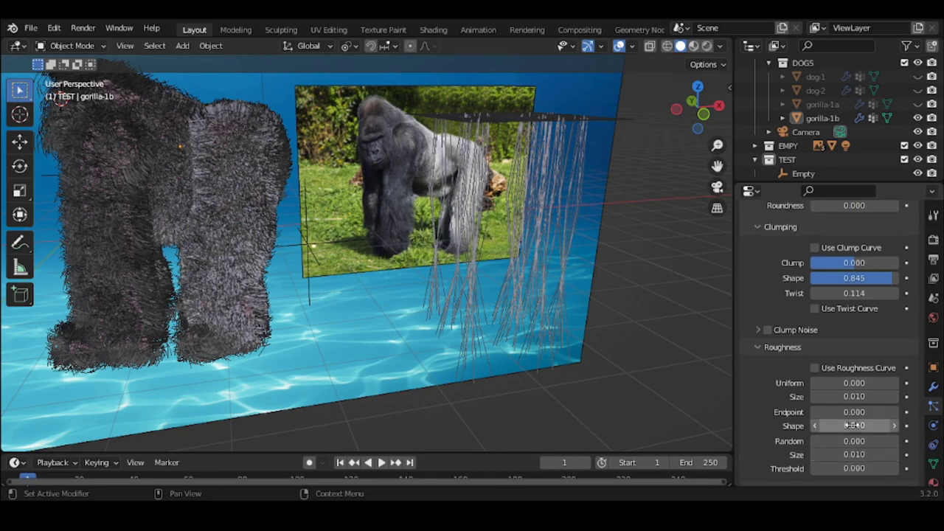
Step: Set the clumping Twist and Shape values to 0
left_click(854, 294)
type("0")
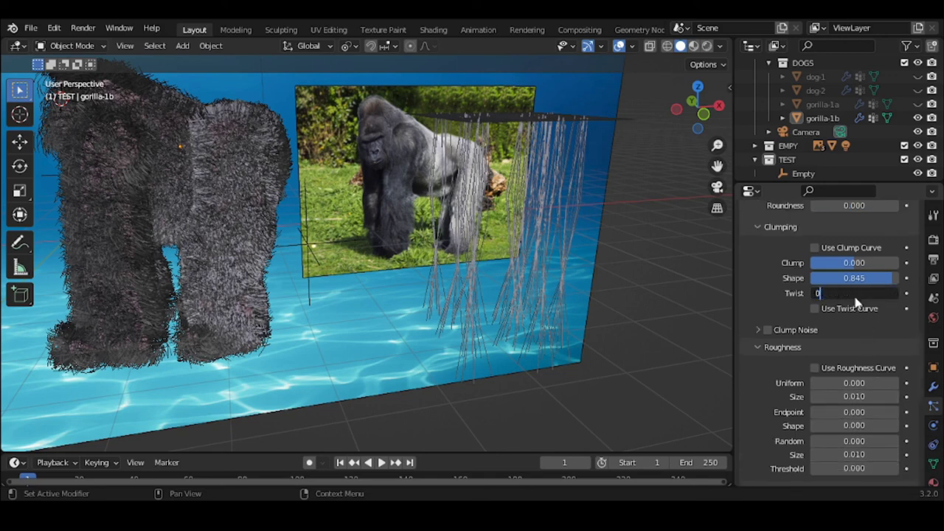
key("Return")
left_click(855, 279)
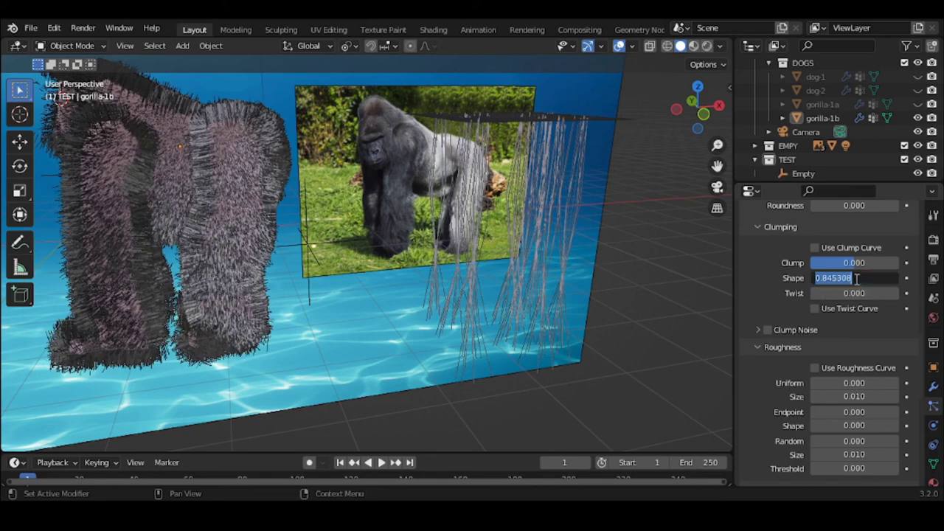
type("0")
key("Return")
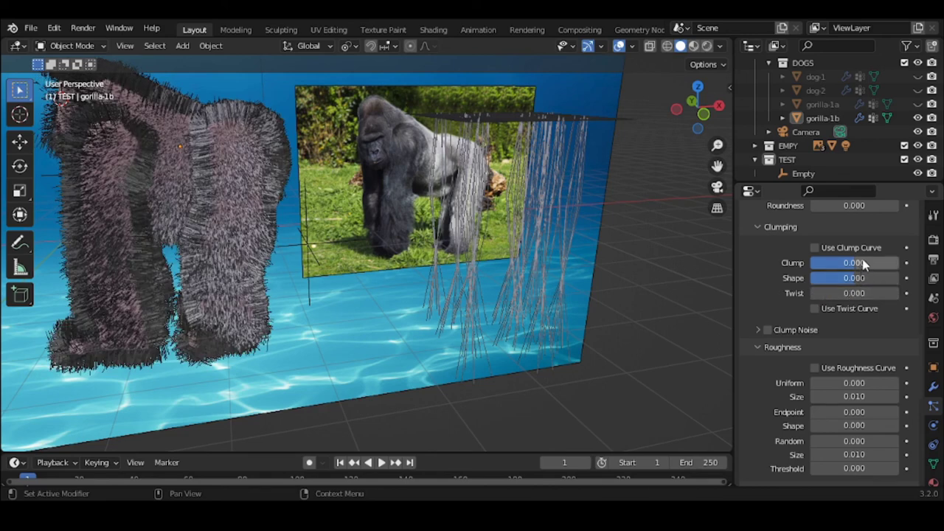
scroll(863, 258, "up", 2)
Step: Set Roundness to 0 and tune the child Radius through 0 and 0.2 to 0.16 m
left_click(863, 258)
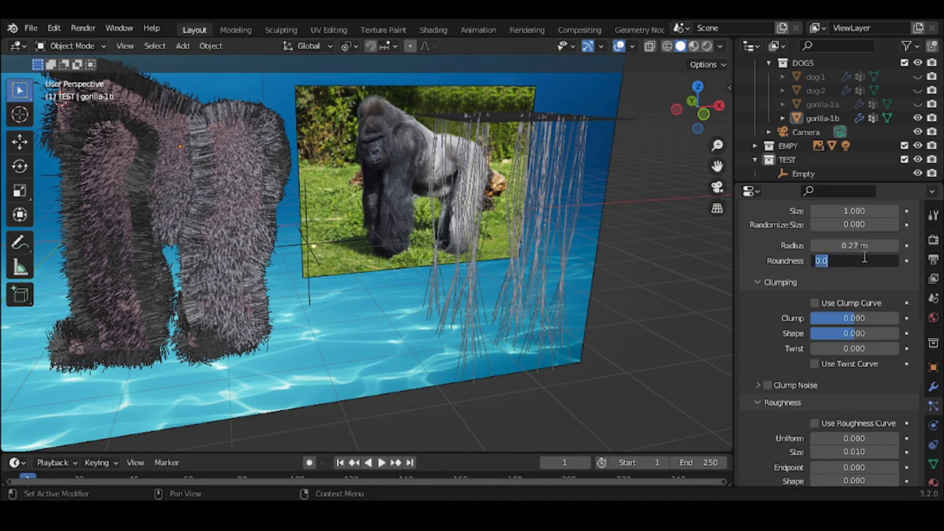
left_click(860, 246)
type("0")
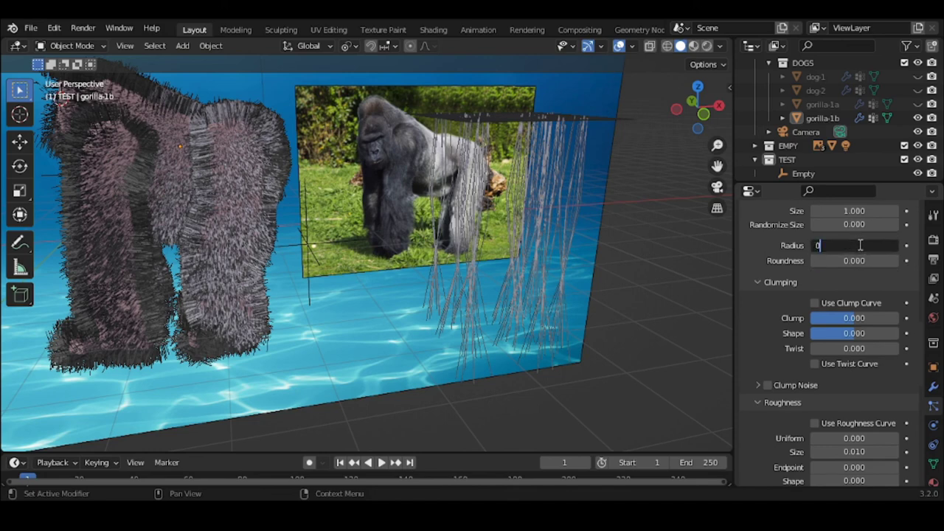
key("Return")
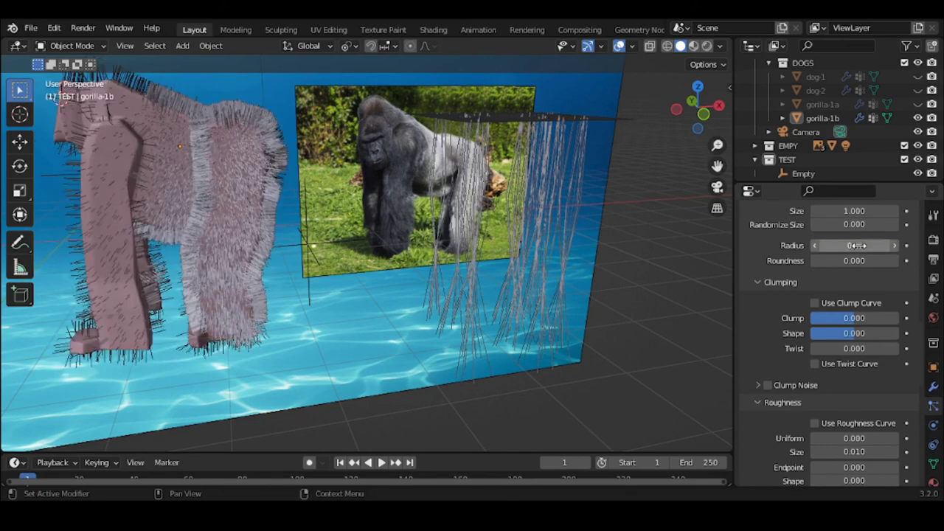
left_click(855, 245)
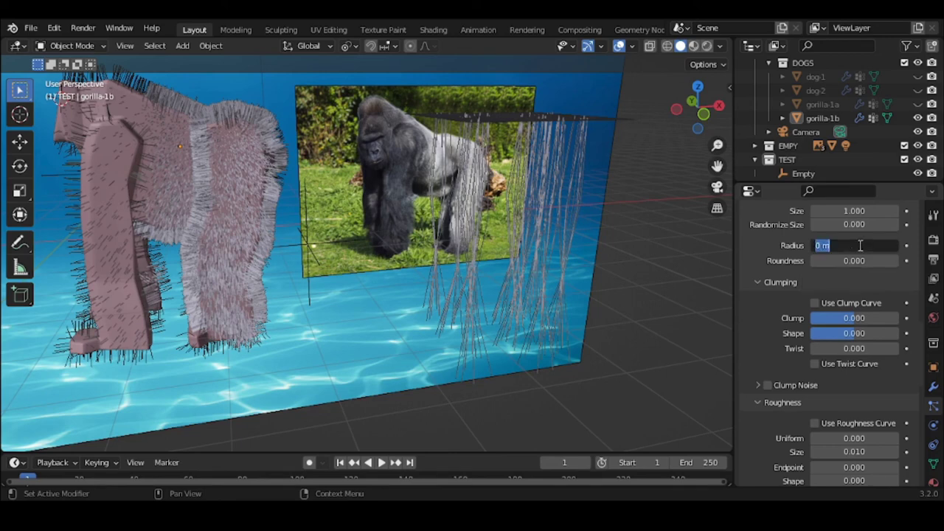
key("BackSpace")
key("Return")
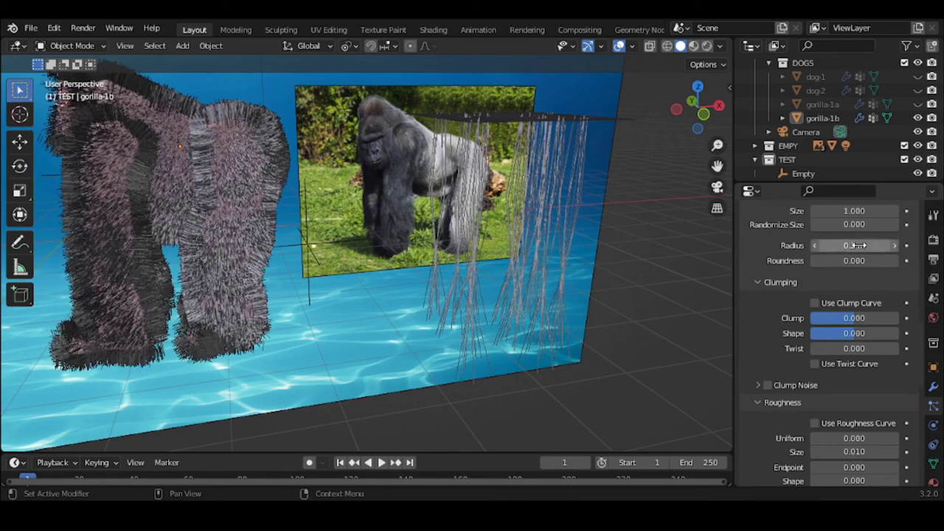
left_click(856, 246)
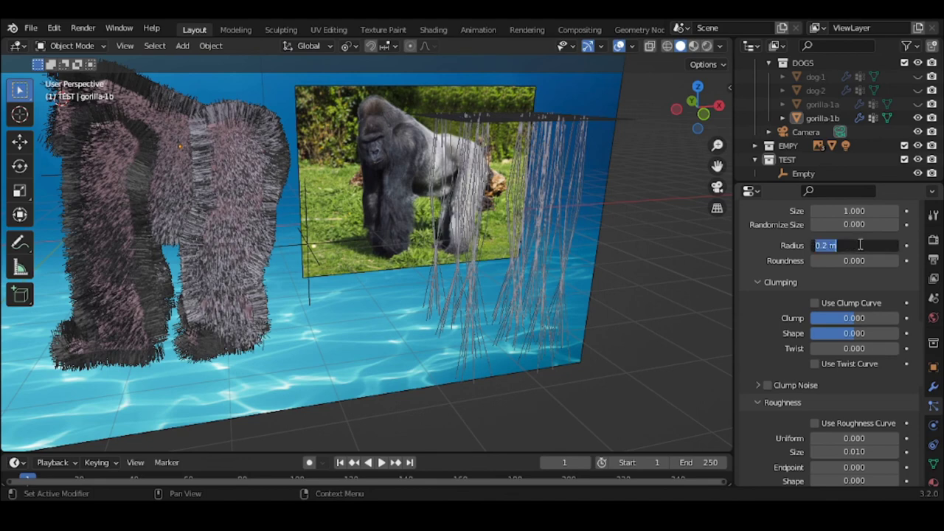
key("BackSpace")
key("Return")
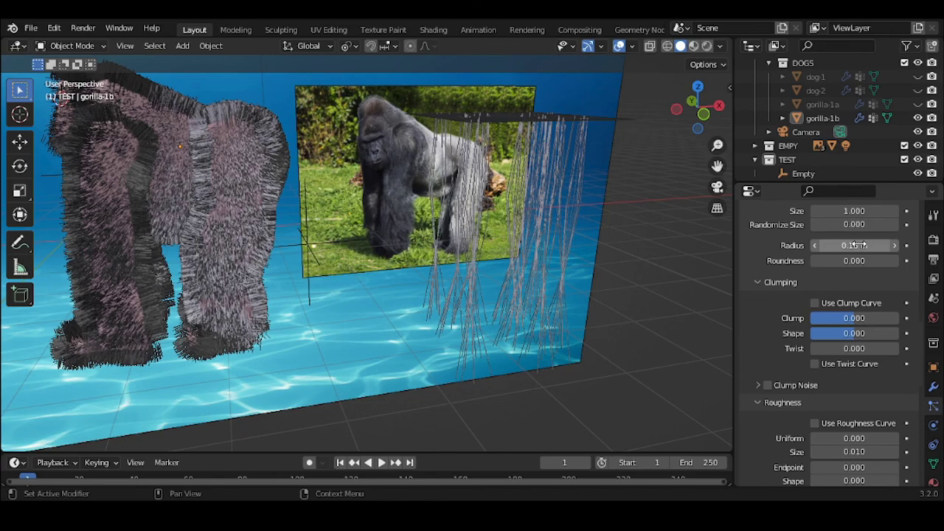
mouse_move(461, 227)
middle_mouse_down()
mouse_move(481, 242)
mouse_move(517, 240)
mouse_move(582, 219)
mouse_move(454, 230)
mouse_move(473, 216)
middle_mouse_up()
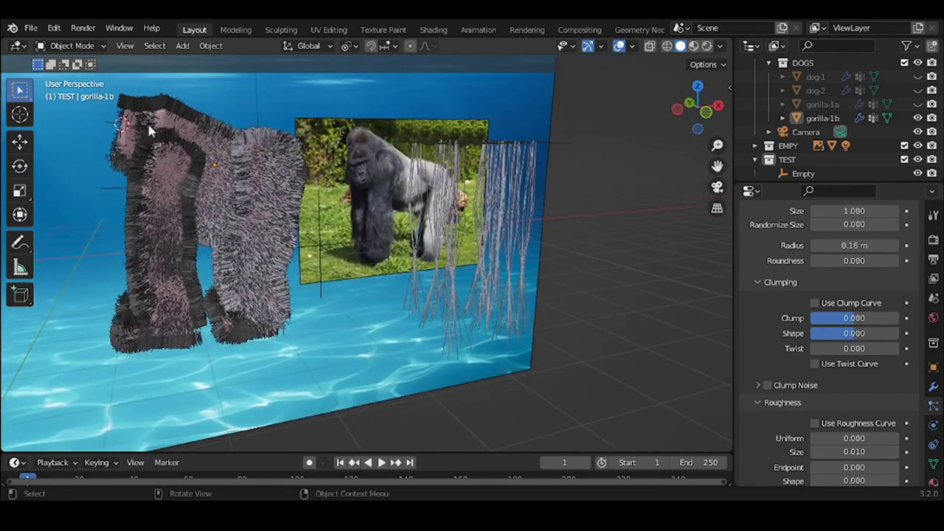
Step: Switch gorilla-1b to Particle Edit mode with the Cut brush
left_click(86, 46)
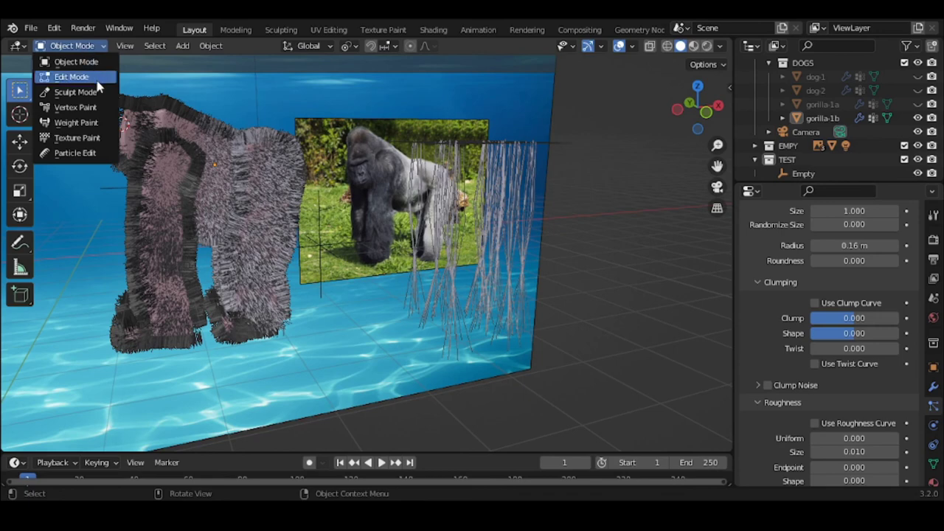
left_click(73, 152)
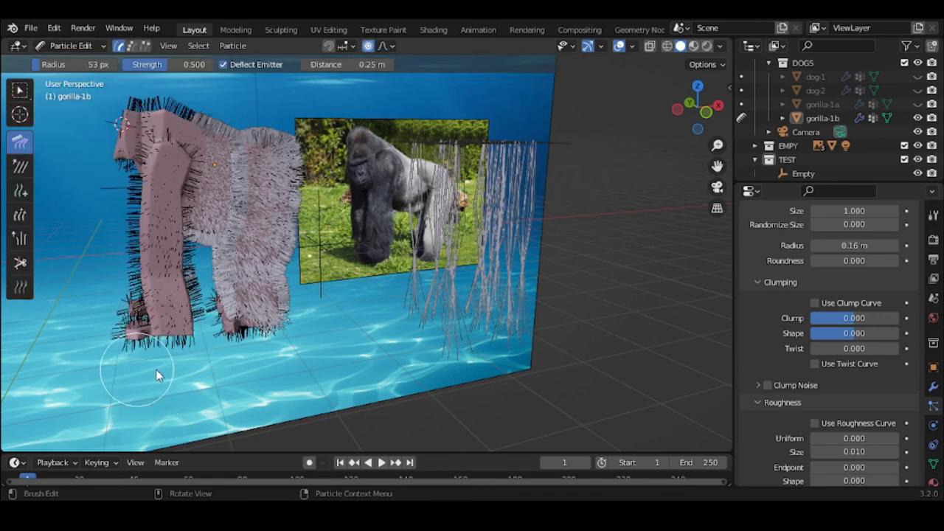
left_click(21, 264)
Step: Trim the stray strands under the left leg and around both feet
mouse_move(110, 341)
left_mouse_down()
mouse_move(182, 347)
mouse_move(99, 338)
mouse_move(243, 336)
mouse_move(230, 338)
mouse_move(238, 346)
mouse_move(304, 338)
mouse_move(217, 334)
left_mouse_up()
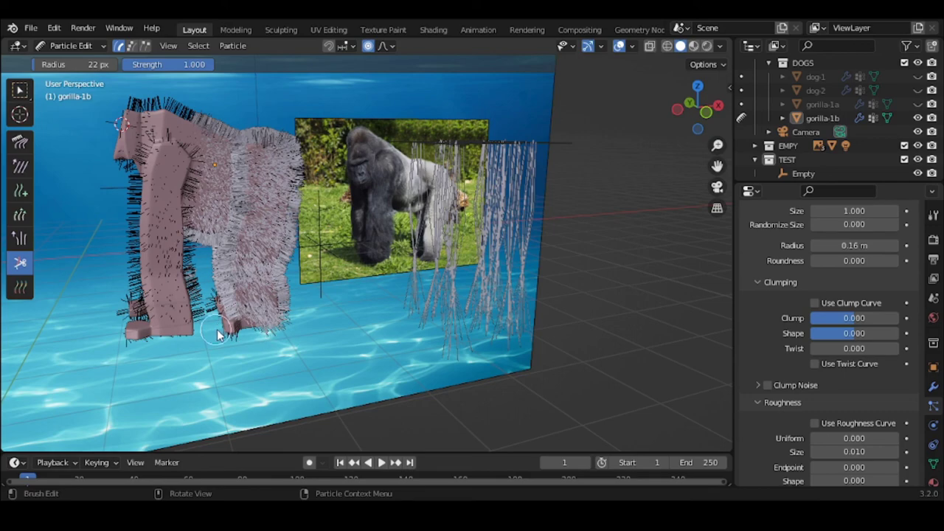
middle_click_drag(226, 331, 240, 284)
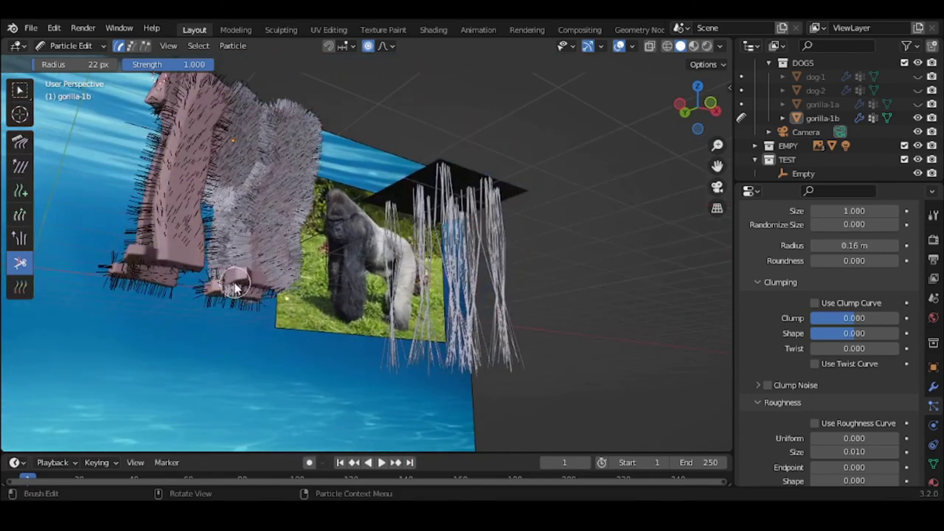
mouse_move(235, 288)
left_mouse_down()
mouse_move(126, 288)
mouse_move(140, 304)
mouse_move(264, 309)
left_mouse_up()
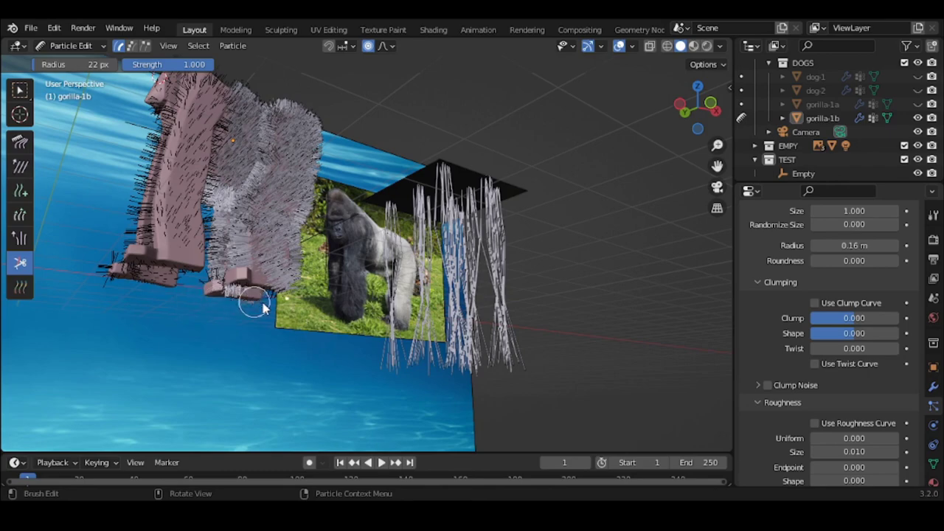
mouse_move(152, 284)
left_mouse_down()
mouse_move(147, 273)
mouse_move(95, 264)
mouse_move(108, 276)
left_mouse_up()
middle_click_drag(109, 275, 442, 310)
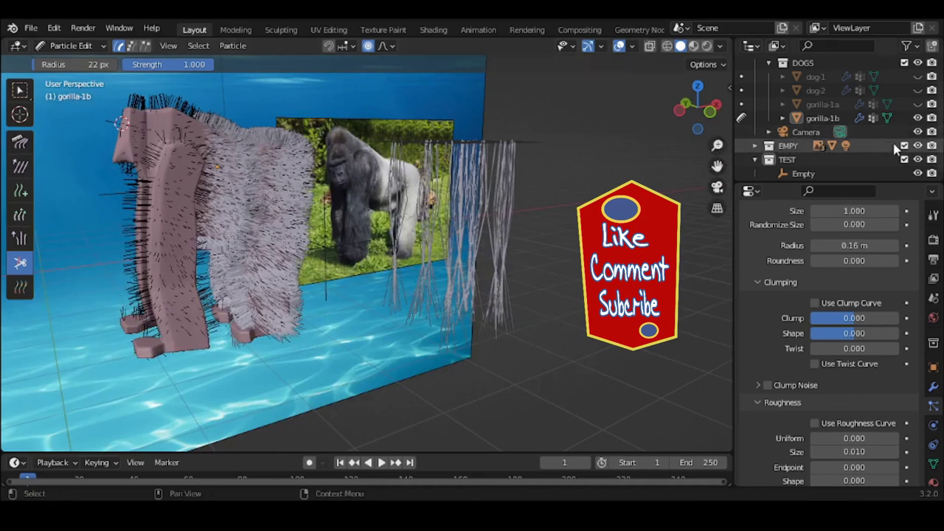
Step: Hide Camera and gorilla-1b and show gorilla-1a via the Outliner eye icons
left_click(919, 132)
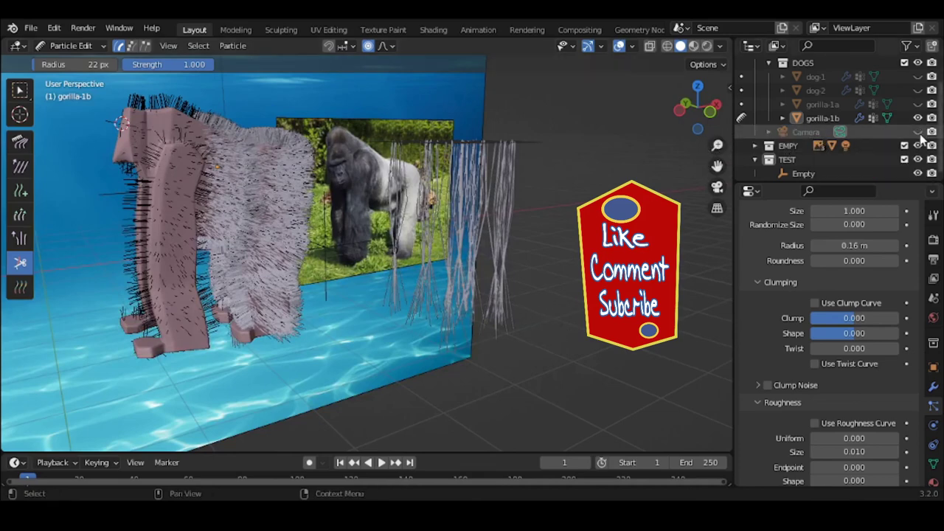
left_click(918, 118)
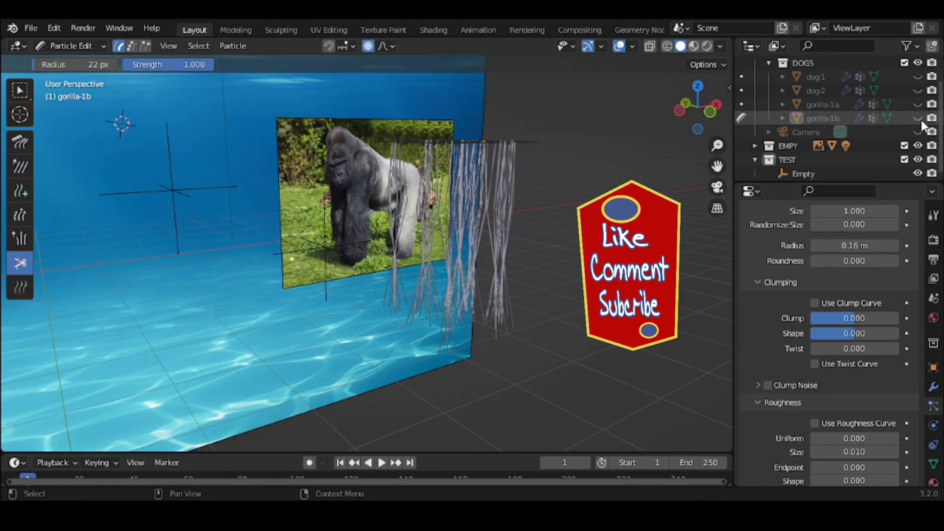
left_click(918, 104)
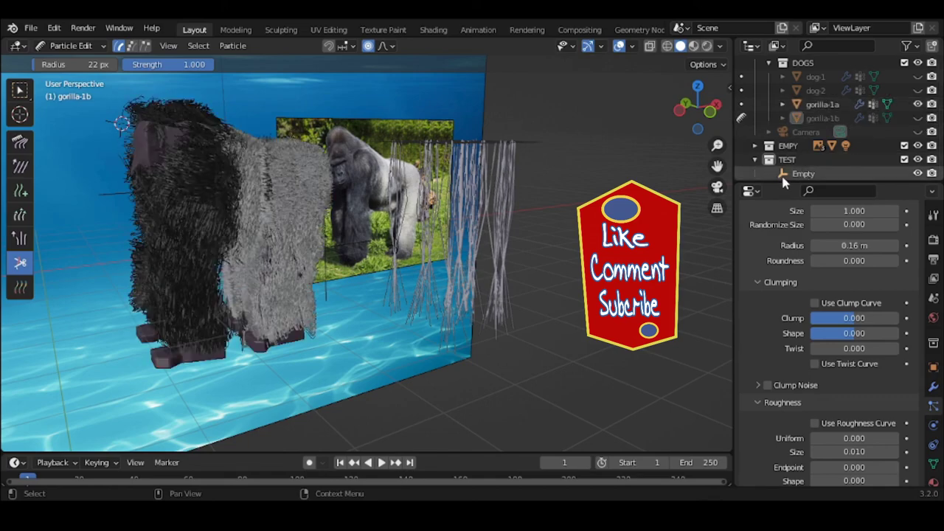
scroll(784, 179, "down", 1)
middle_click_drag(312, 246, 297, 270)
scroll(260, 248, "up", 2)
scroll(260, 248, "up", 1)
scroll(293, 267, "up", 2)
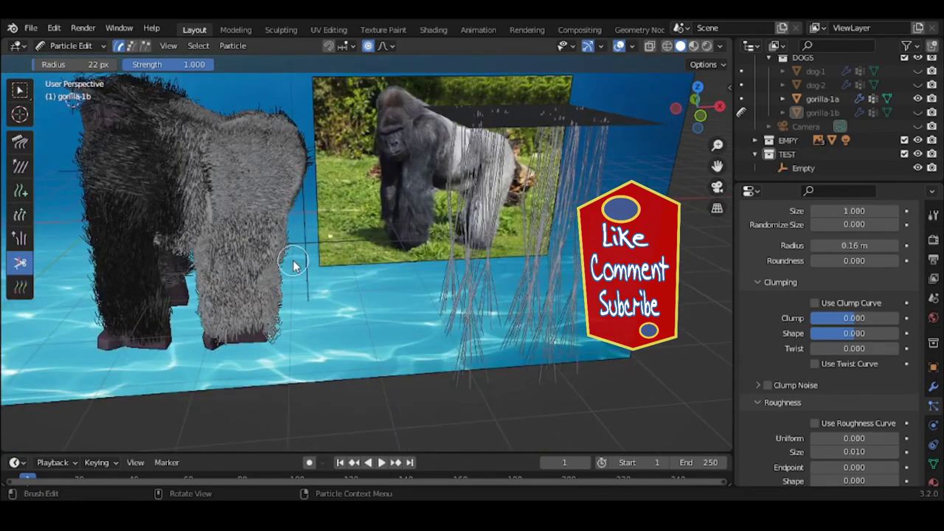
scroll(293, 267, "down", 2)
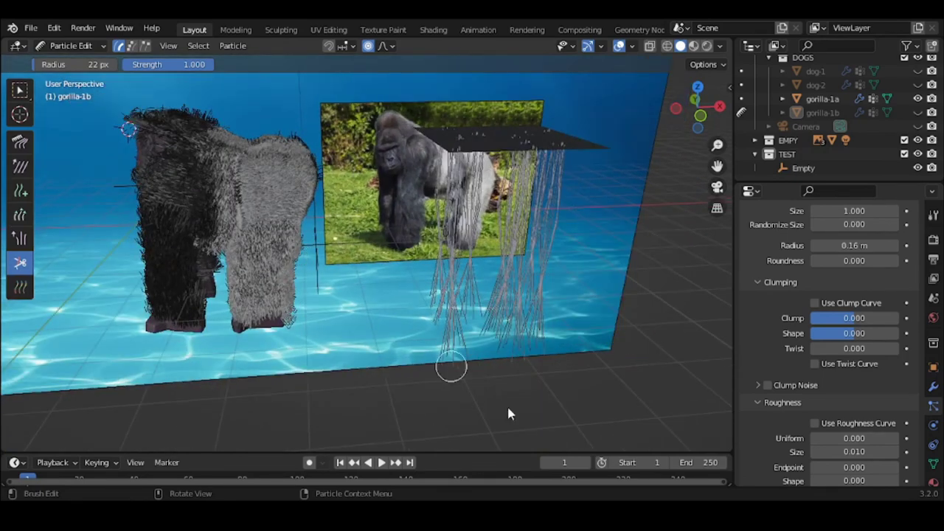